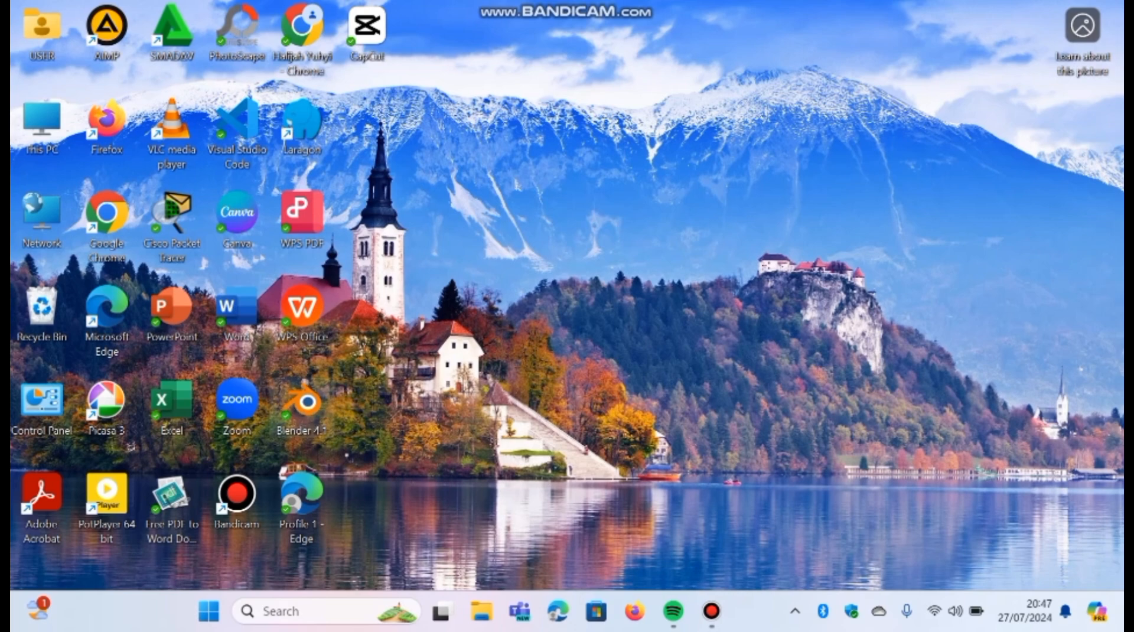
# - Open Blender 4.1 and dismiss the splash screen to reach the default scene
pyautogui.doubleClick(301, 408)
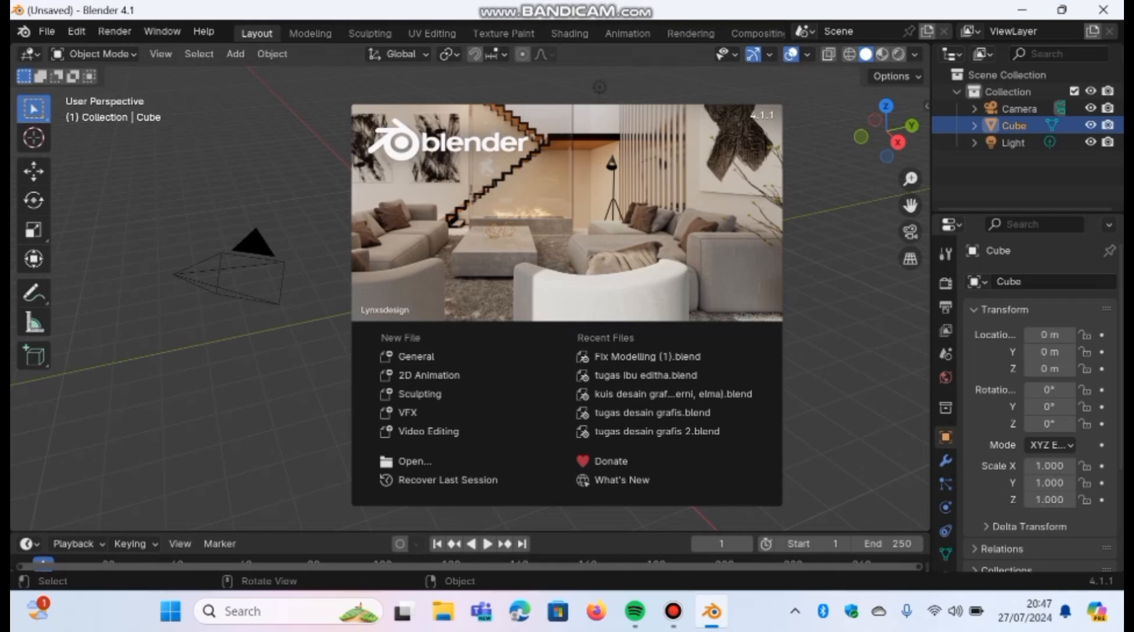
pyautogui.press('Escape')
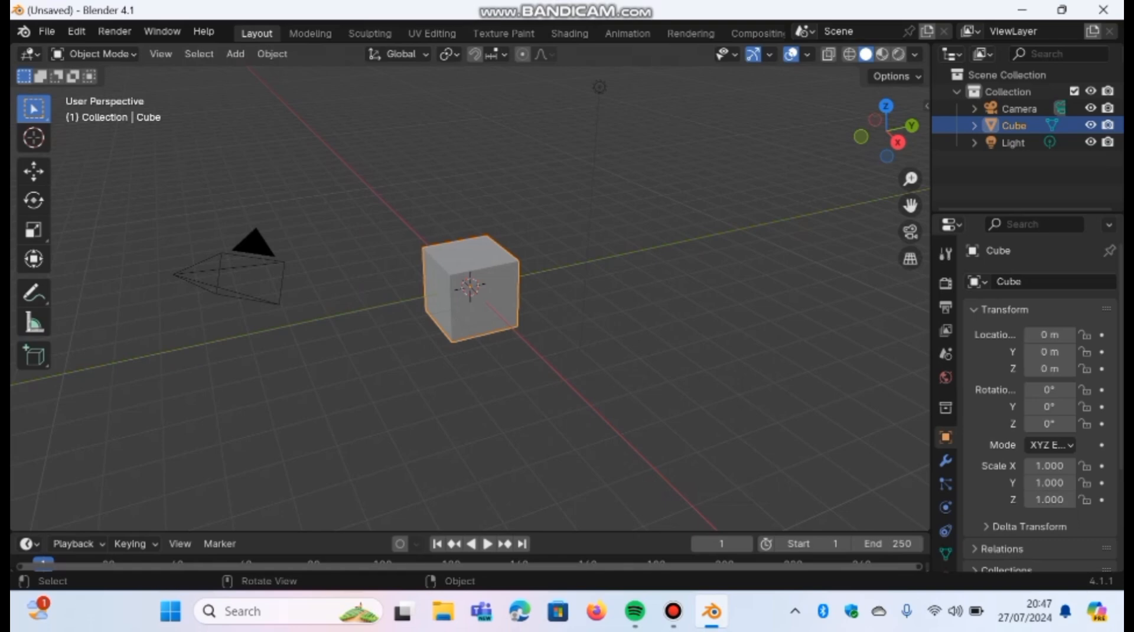
# - Flatten the default cube into a thin plate by scaling it along Z to about 0.014
pyautogui.moveTo(502, 295); pyautogui.dragTo(431, 292, button='middle')
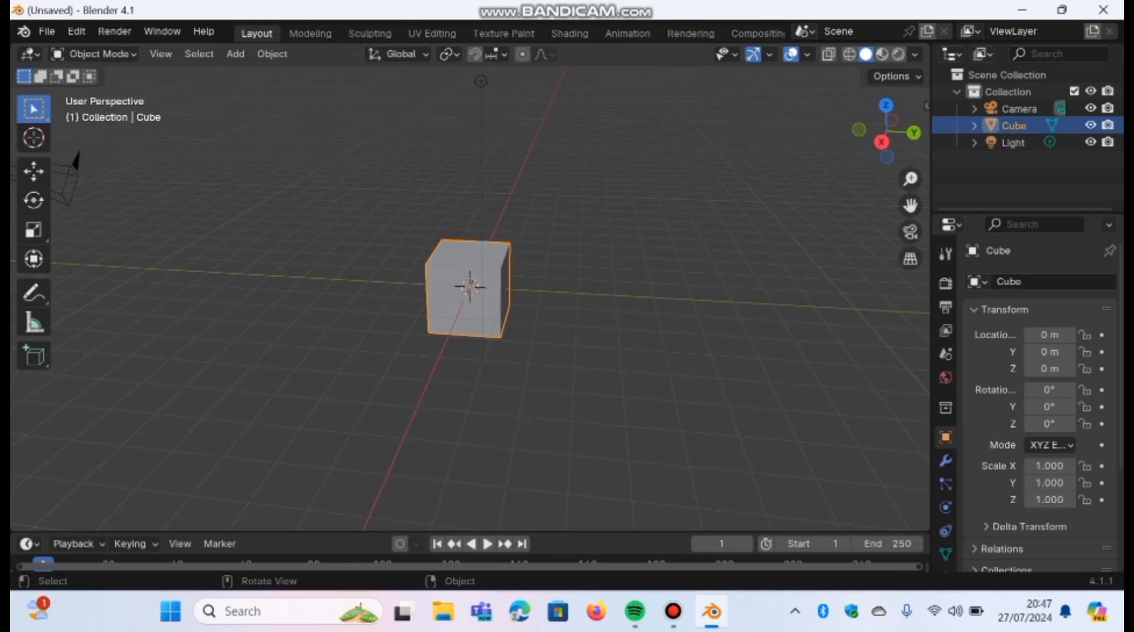
pyautogui.click(33, 230)
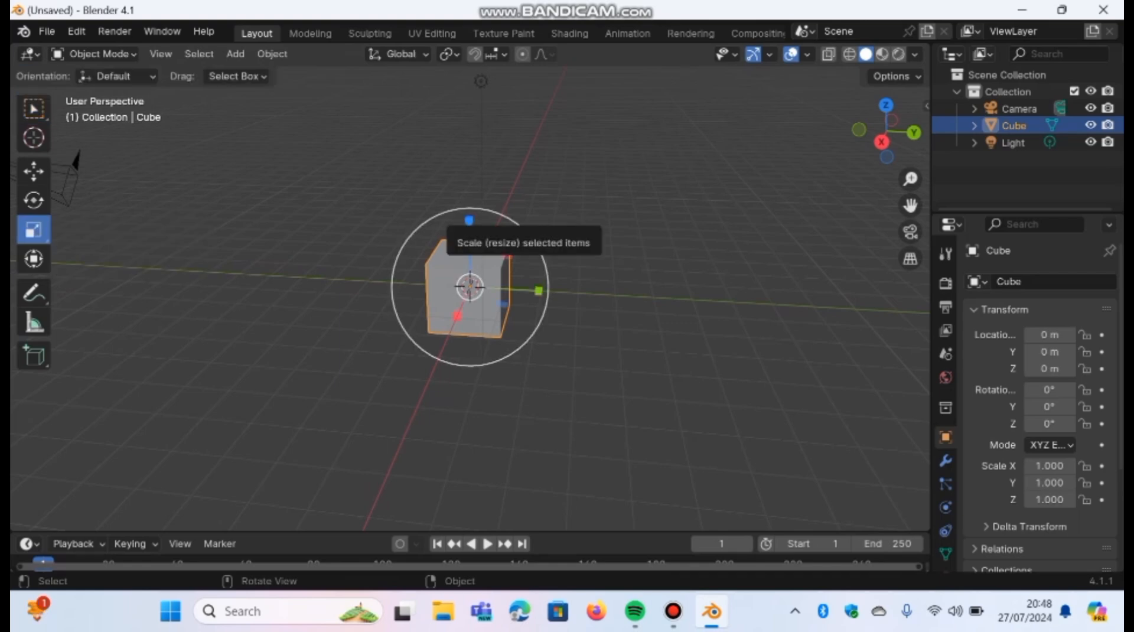
pyautogui.moveTo(469, 221); pyautogui.dragTo(471, 279)
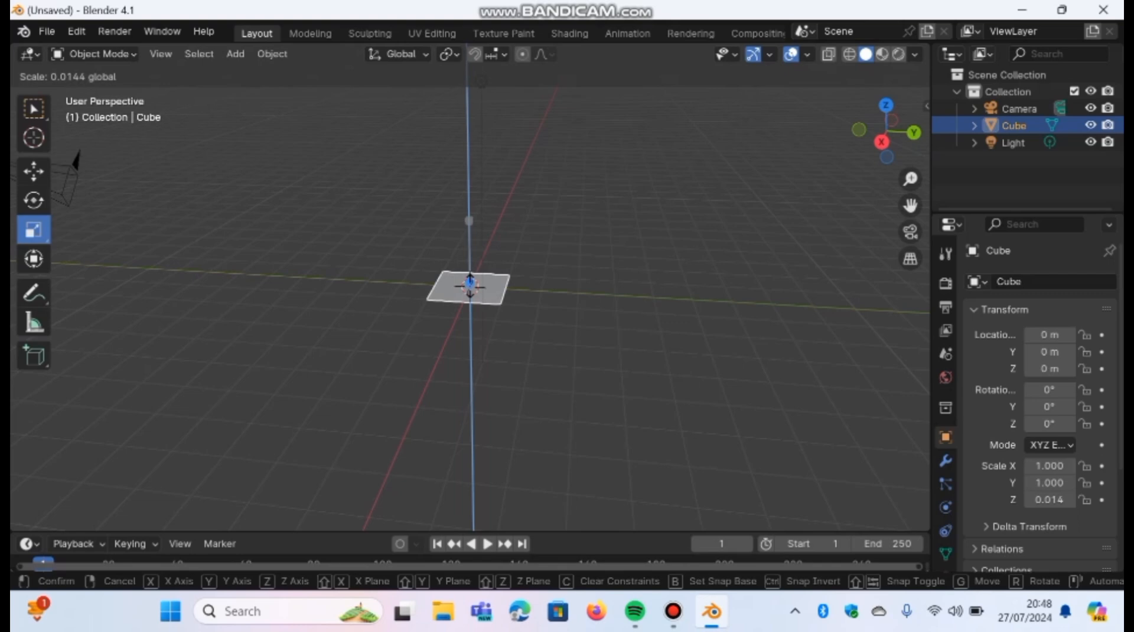
pyautogui.moveTo(470, 285); pyautogui.dragTo(470, 285)
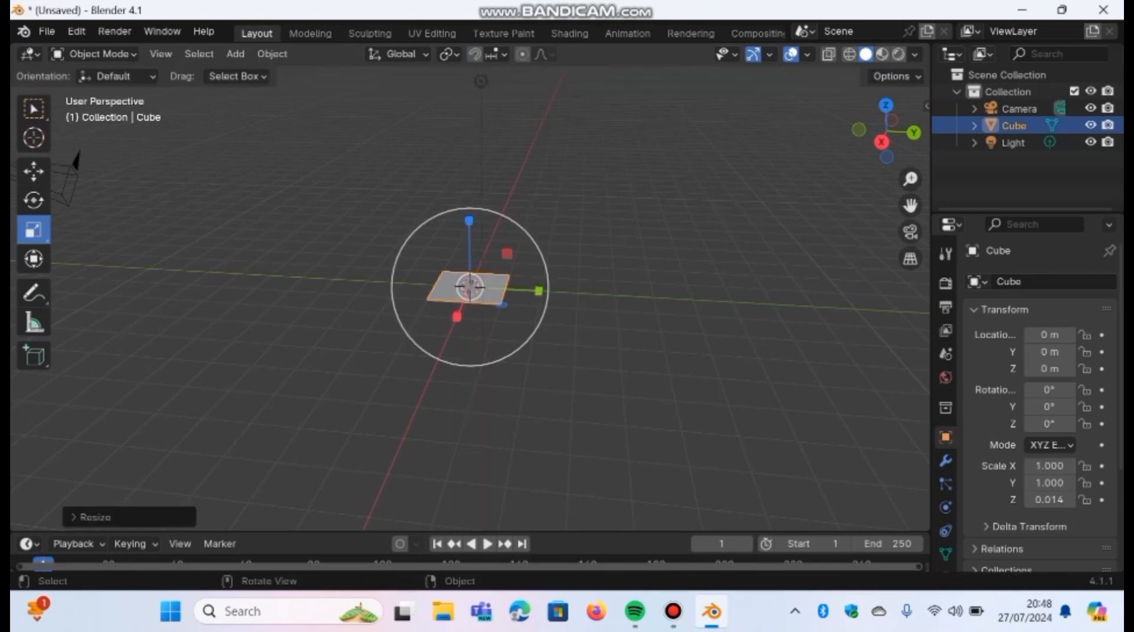
pyautogui.moveTo(470, 285); pyautogui.dragTo(437, 118, button='middle')
pyautogui.hotkey('alt', 'a')
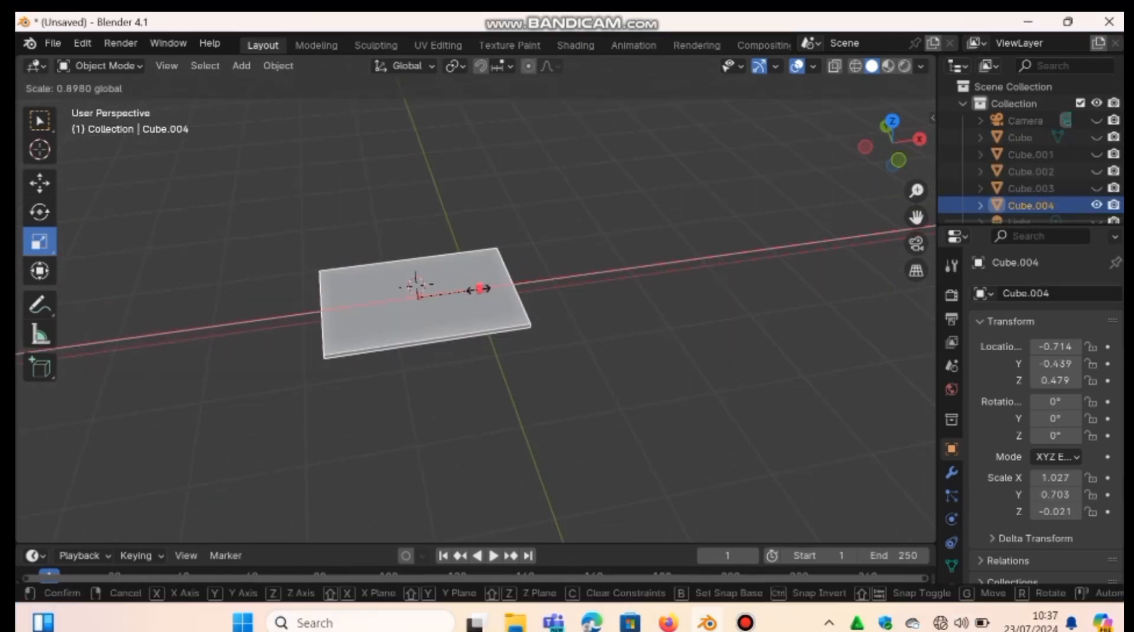
# - Scale the slab along X to about 1.027 and move it to about X -1.219, Y -0.390, Z 0.403
pyautogui.click(483, 288)
pyautogui.click(39, 184)
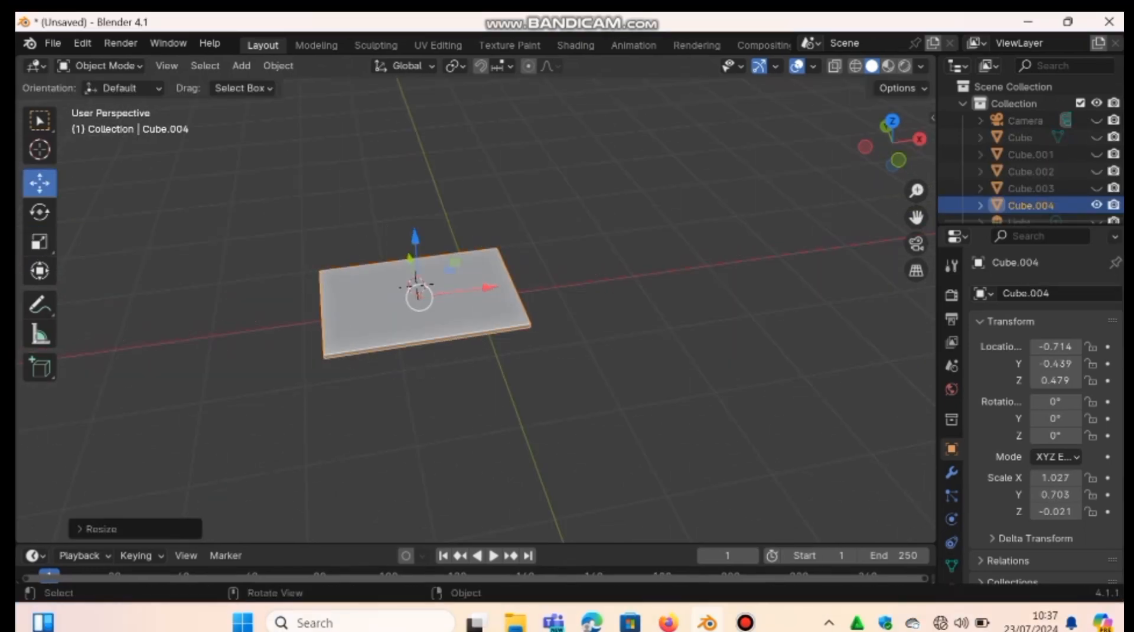
pyautogui.moveTo(419, 297); pyautogui.dragTo(372, 306)
# - In Edit Mode, add a lengthwise loop cut to the slab and slide it by about -0.91, close to the rear edge
pyautogui.click(101, 66)
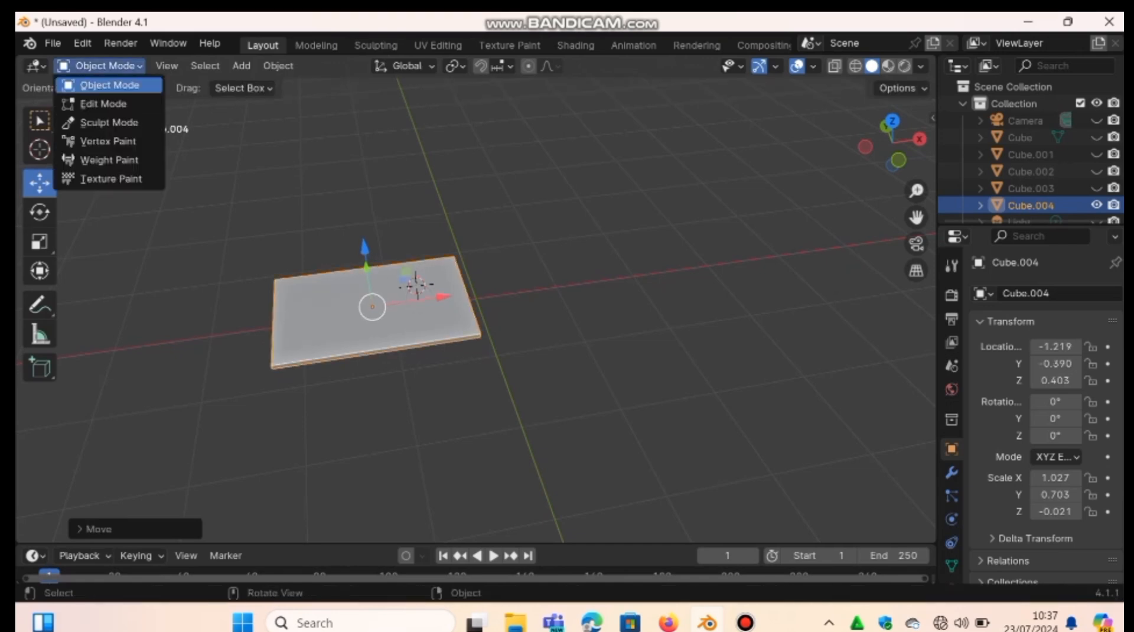
pyautogui.click(103, 103)
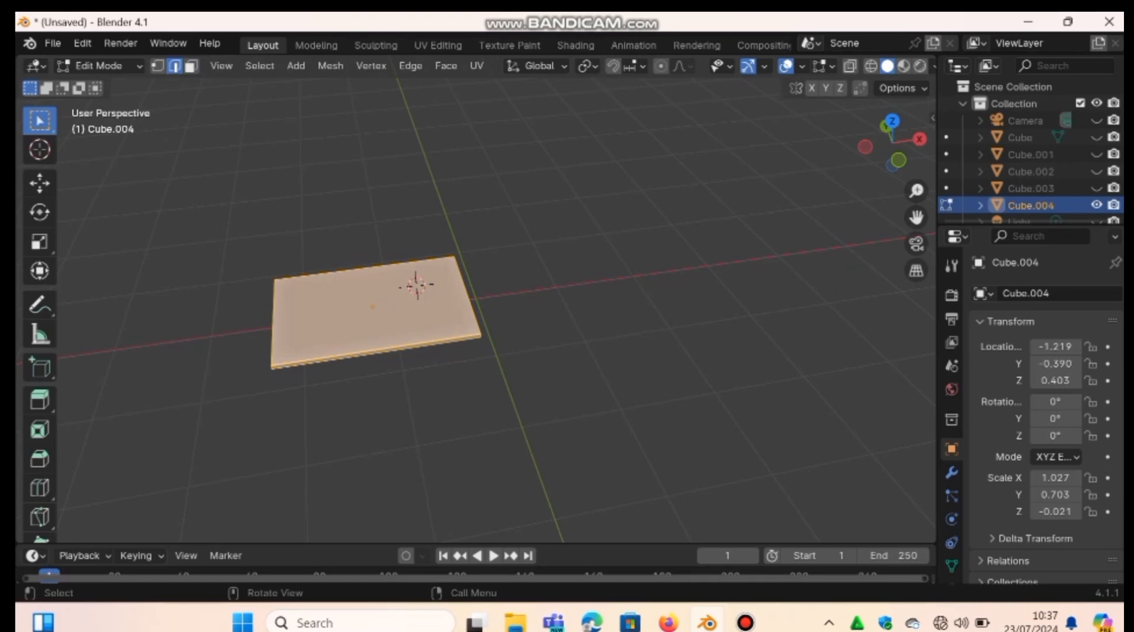
pyautogui.hotkey('ctrl', 'r')
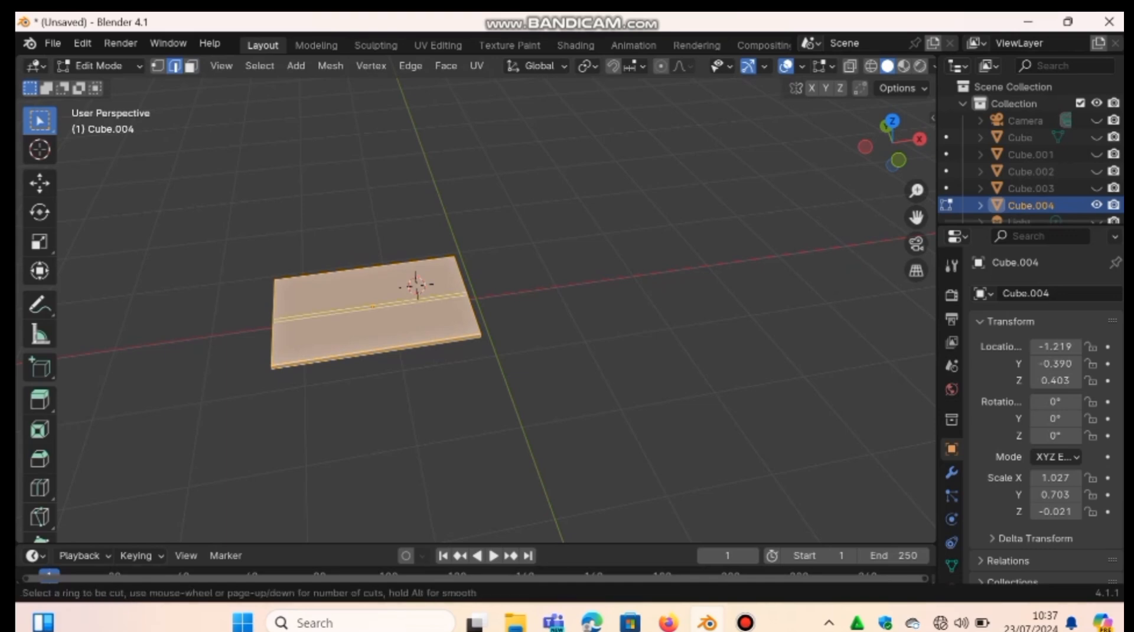
pyautogui.click(467, 298)
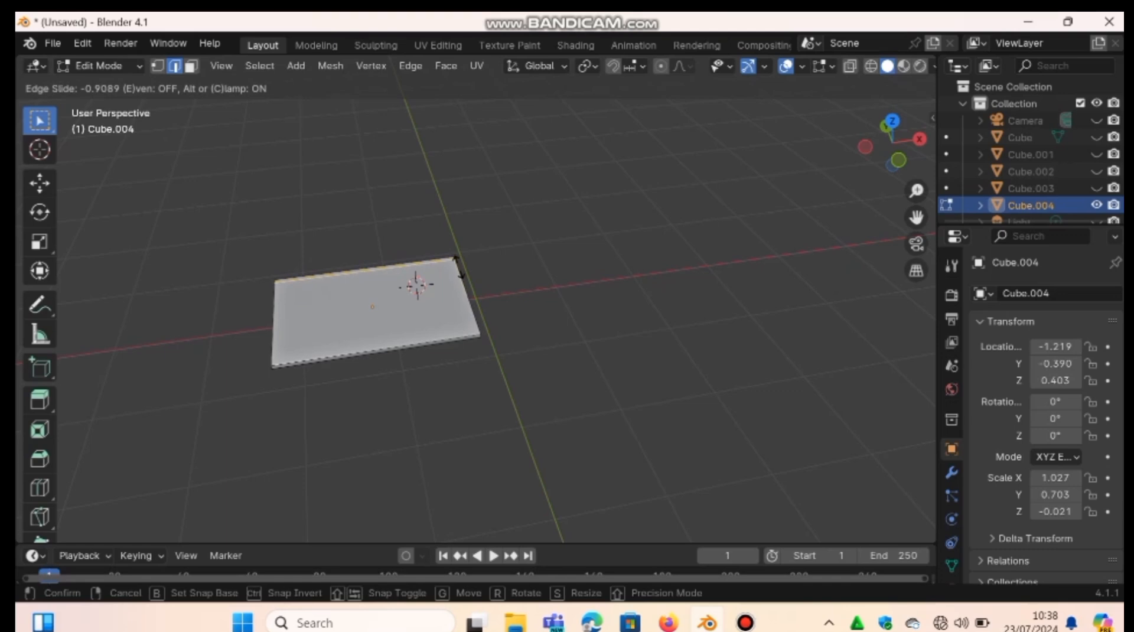
pyautogui.click(459, 266)
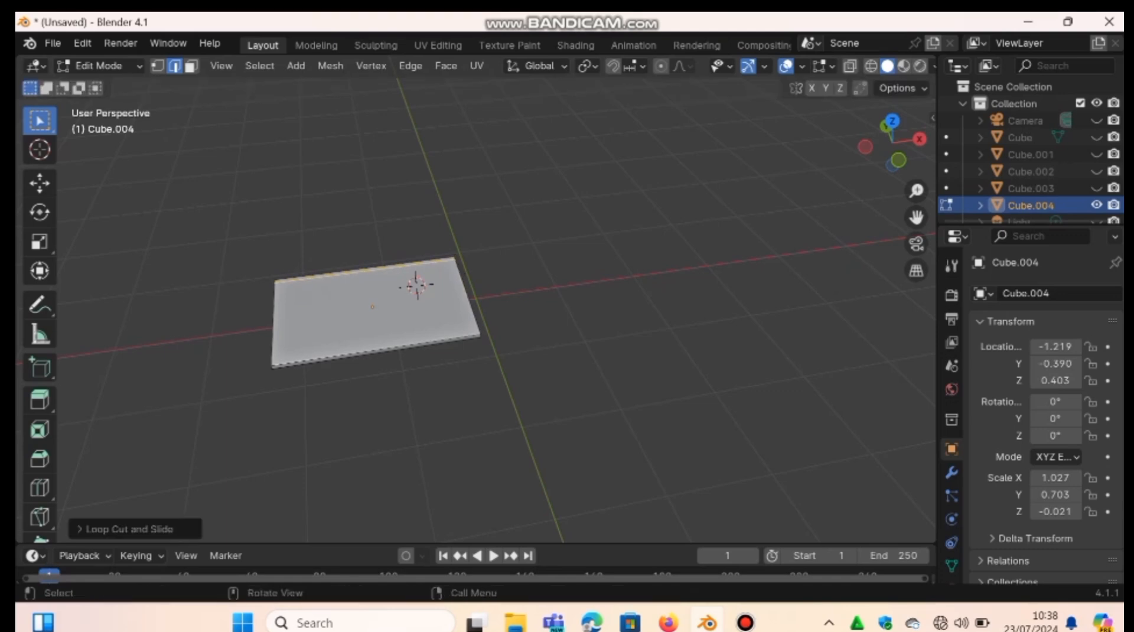
# - Try to extrude the rear edge loop upward, and undo the extrusion
pyautogui.press('g')
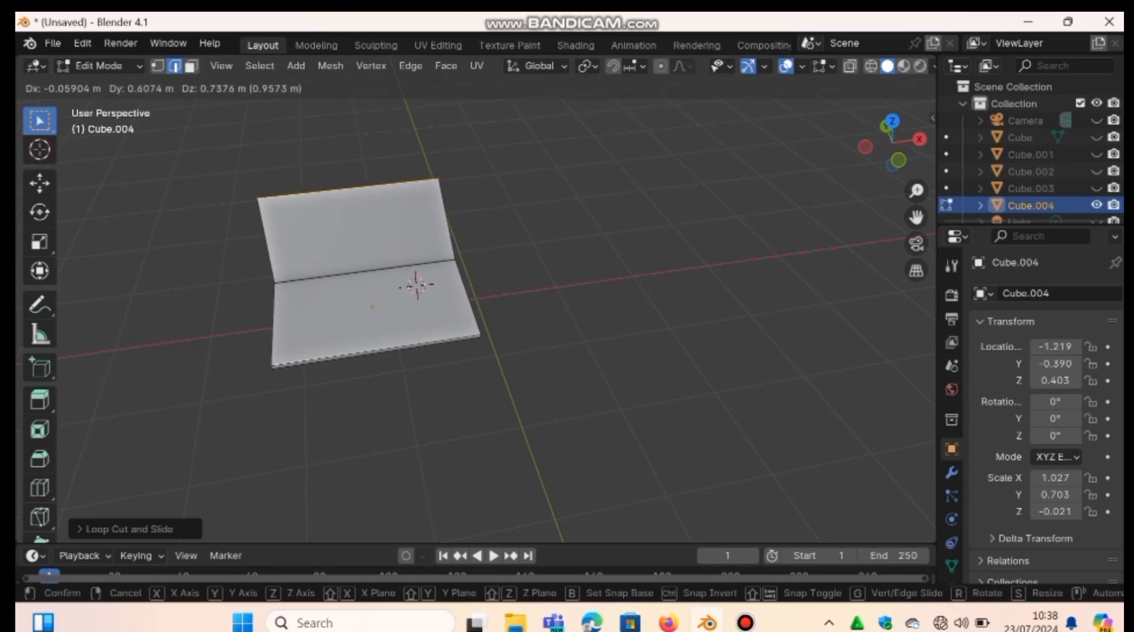
pyautogui.press('Return')
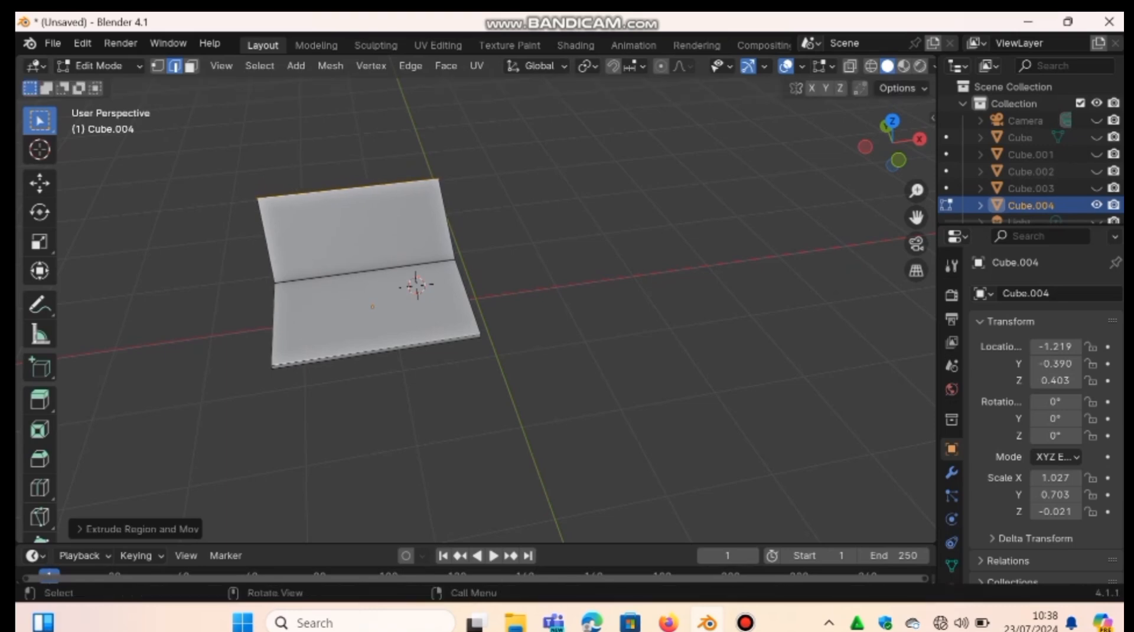
pyautogui.hotkey('ctrl', 'z')
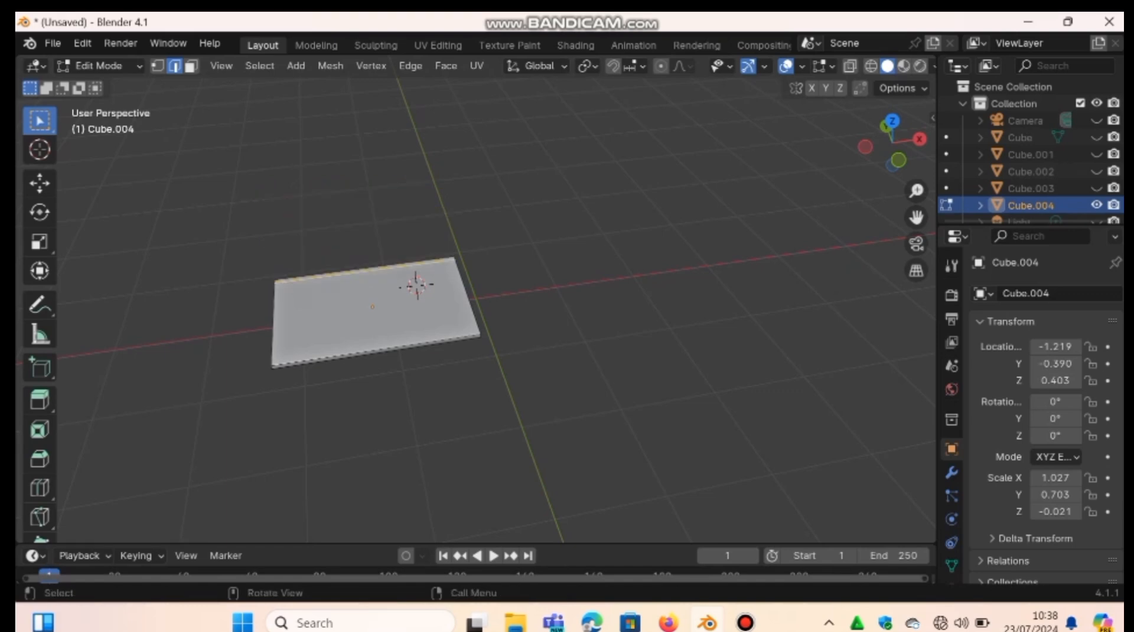
# - In face selection mode, extrude the narrow strip along the slab's rear edge upward by about 1 m
pyautogui.click(191, 66)
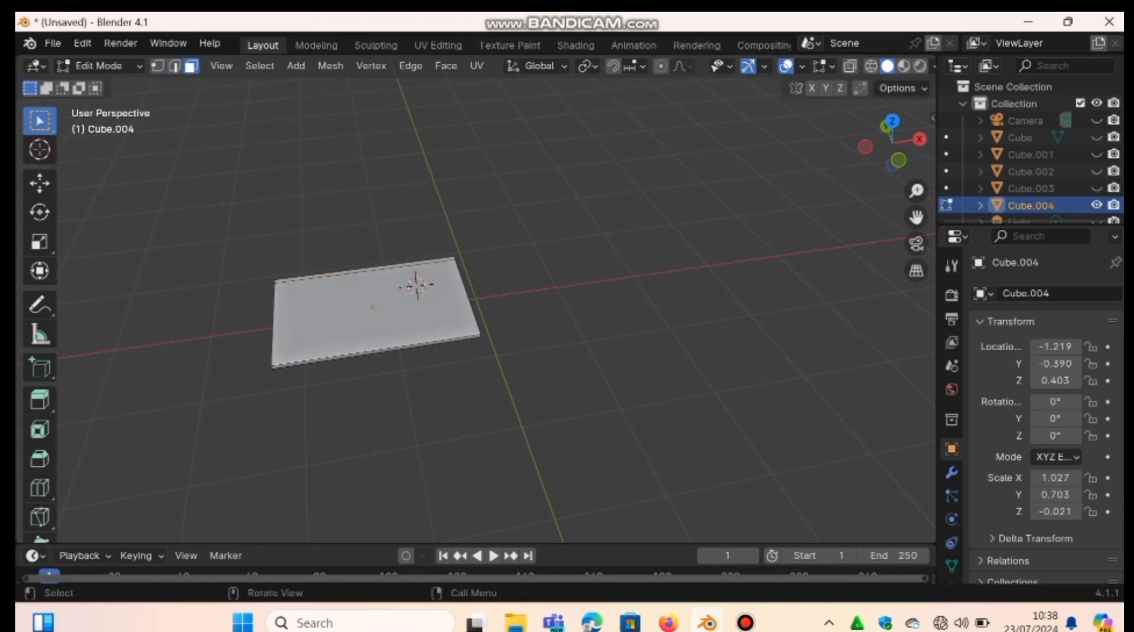
pyautogui.press('a')
pyautogui.hotkey('alt', 'a')
pyautogui.click(365, 269)
pyautogui.press('e')
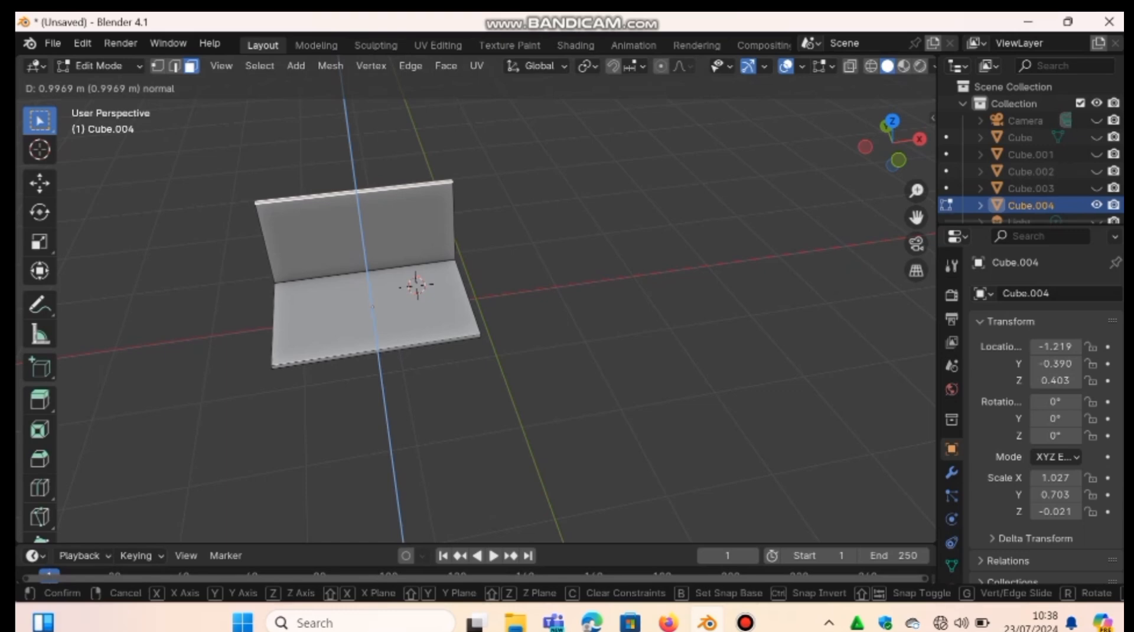
pyautogui.press('Return')
# - Narrow the top face of the upright panel by scaling it along the Y axis
pyautogui.moveTo(892, 142); pyautogui.dragTo(882, 116)
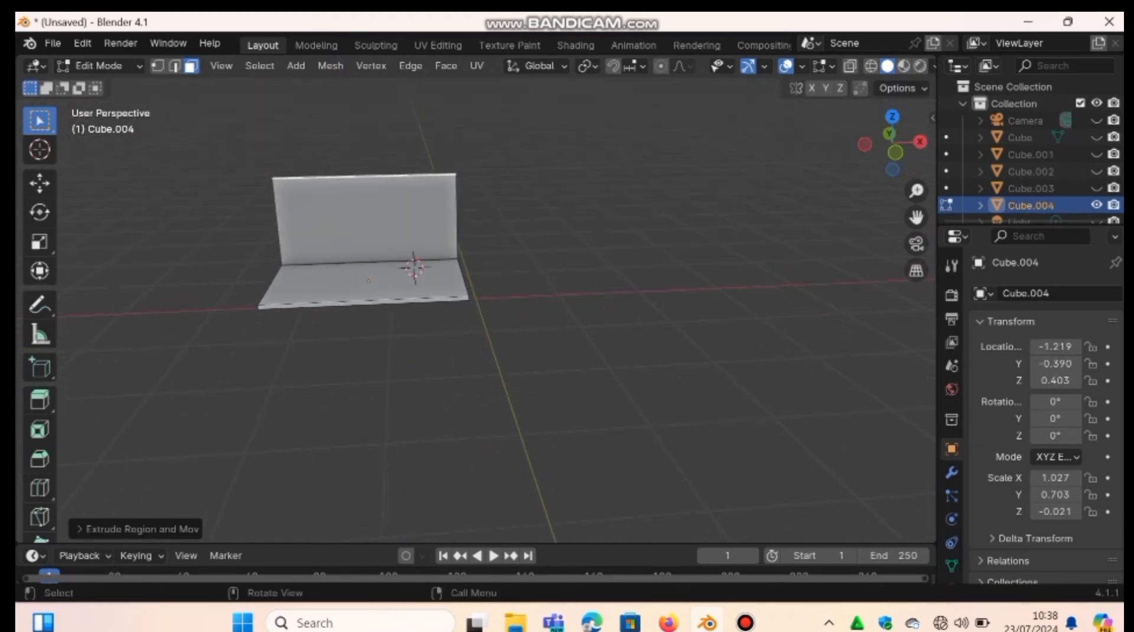
pyautogui.press('2')
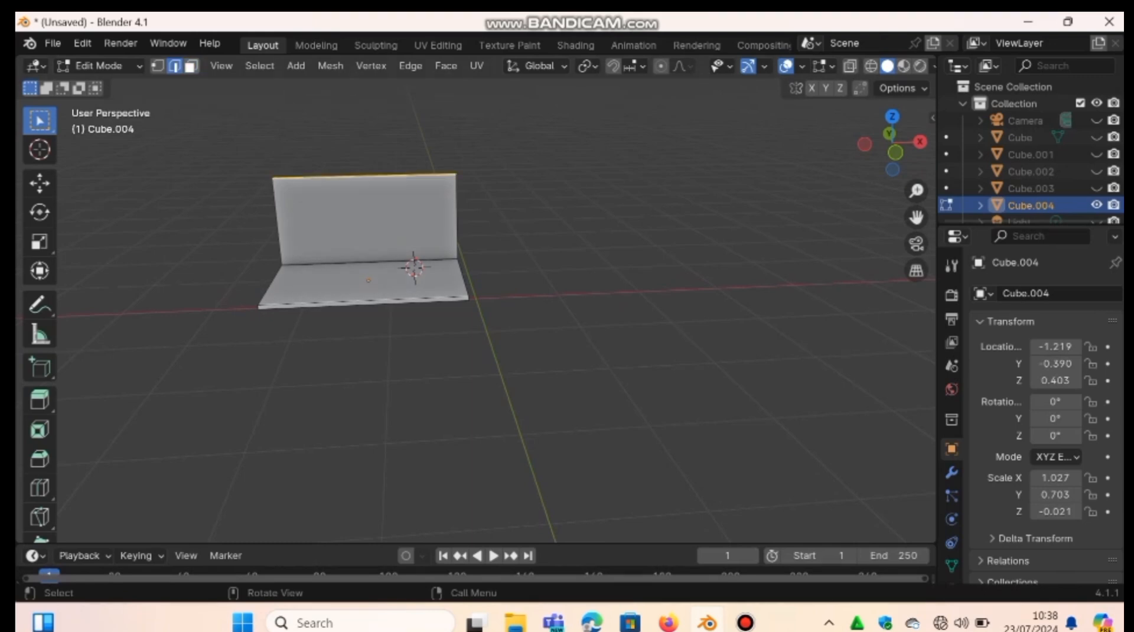
pyautogui.press('3')
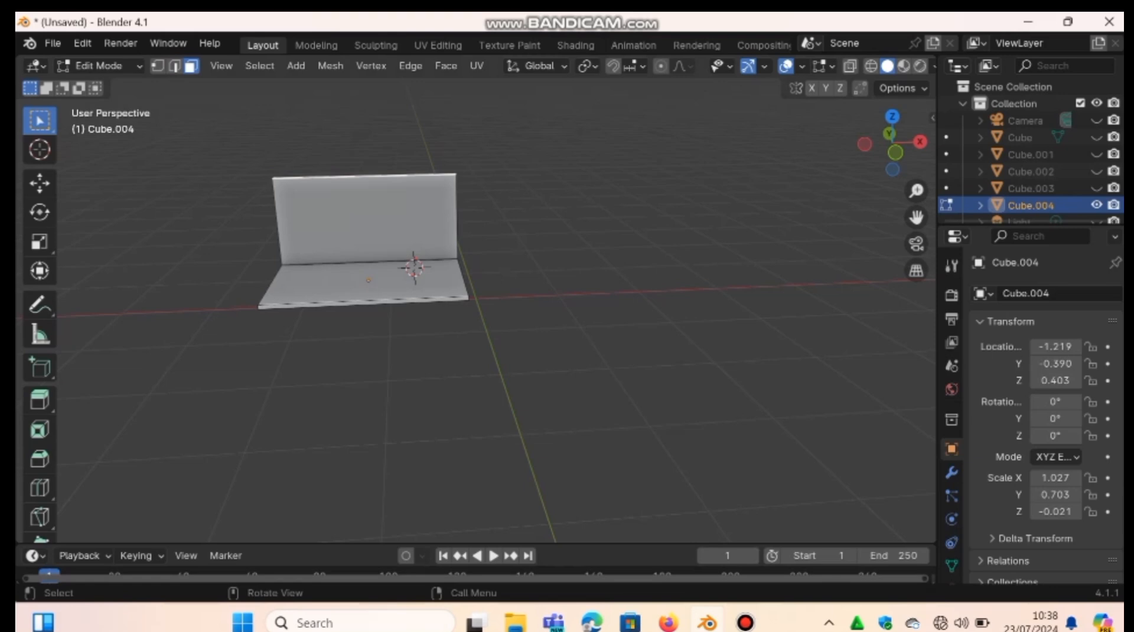
pyautogui.press('s')
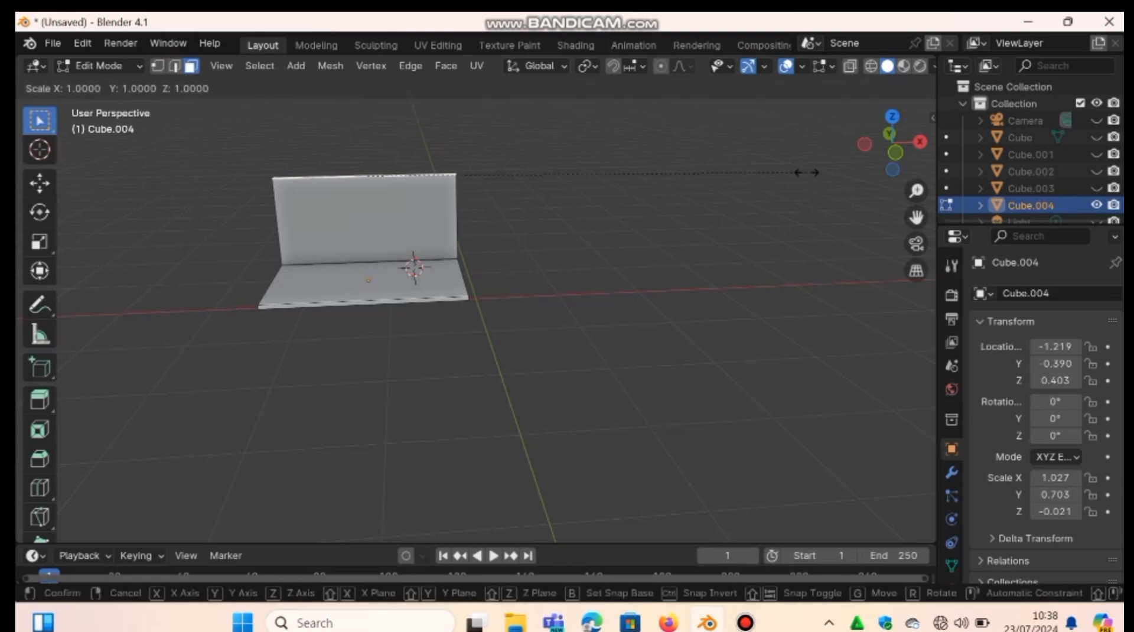
pyautogui.press('y')
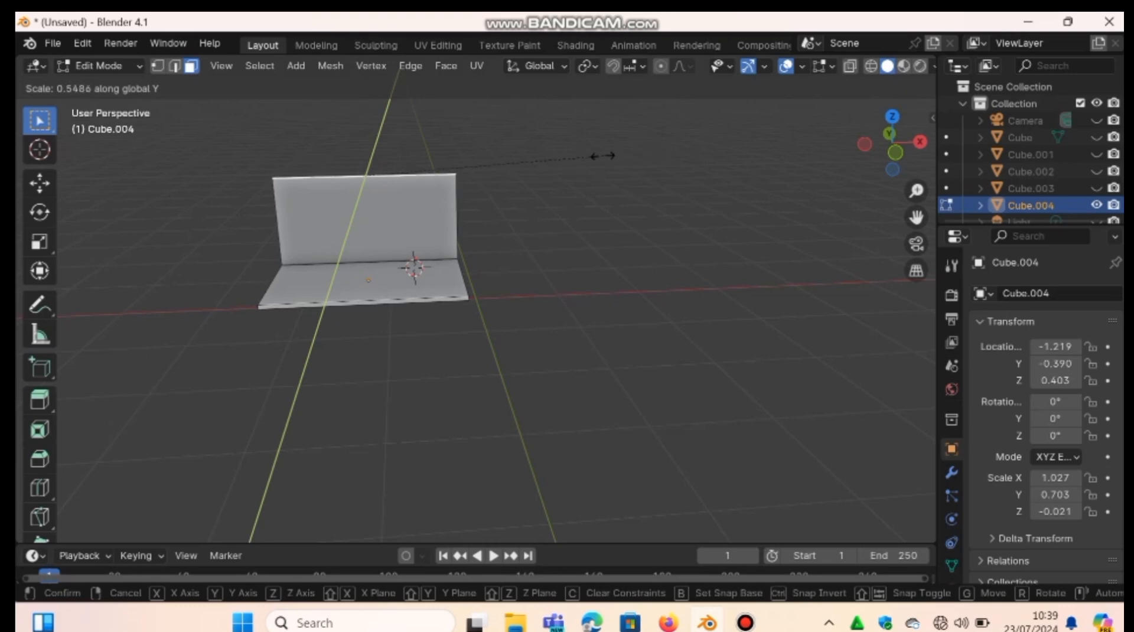
pyautogui.click(444, 112)
# - Try to rescale the panel's top face along the Y axis, and undo the last scaling
pyautogui.moveTo(885, 154); pyautogui.dragTo(767, 155)
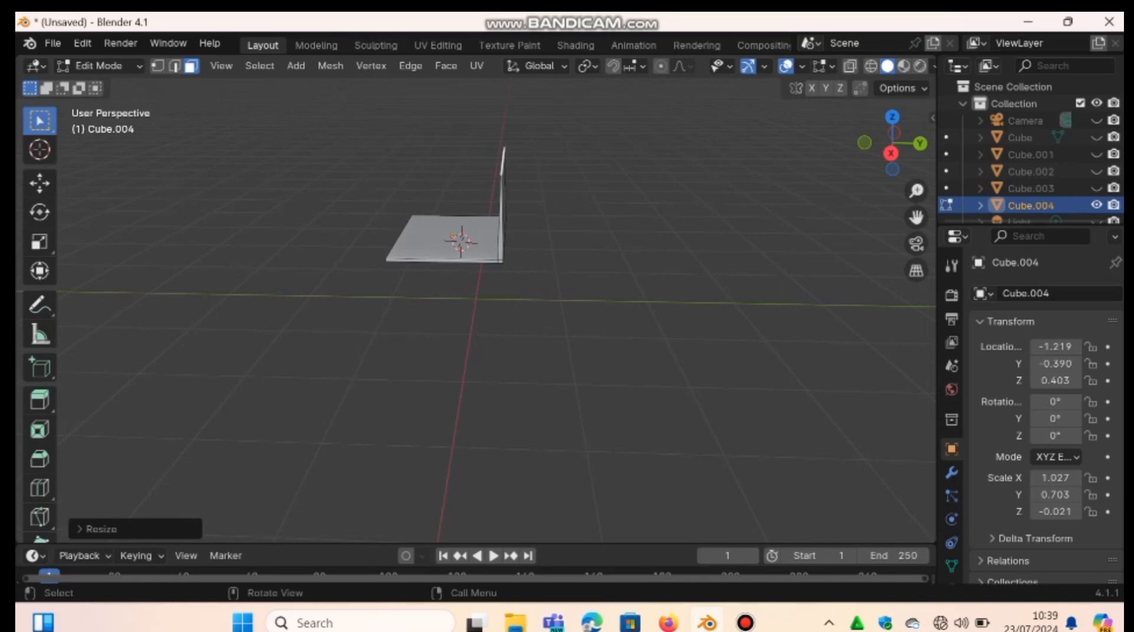
pyautogui.press('s')
pyautogui.press('y')
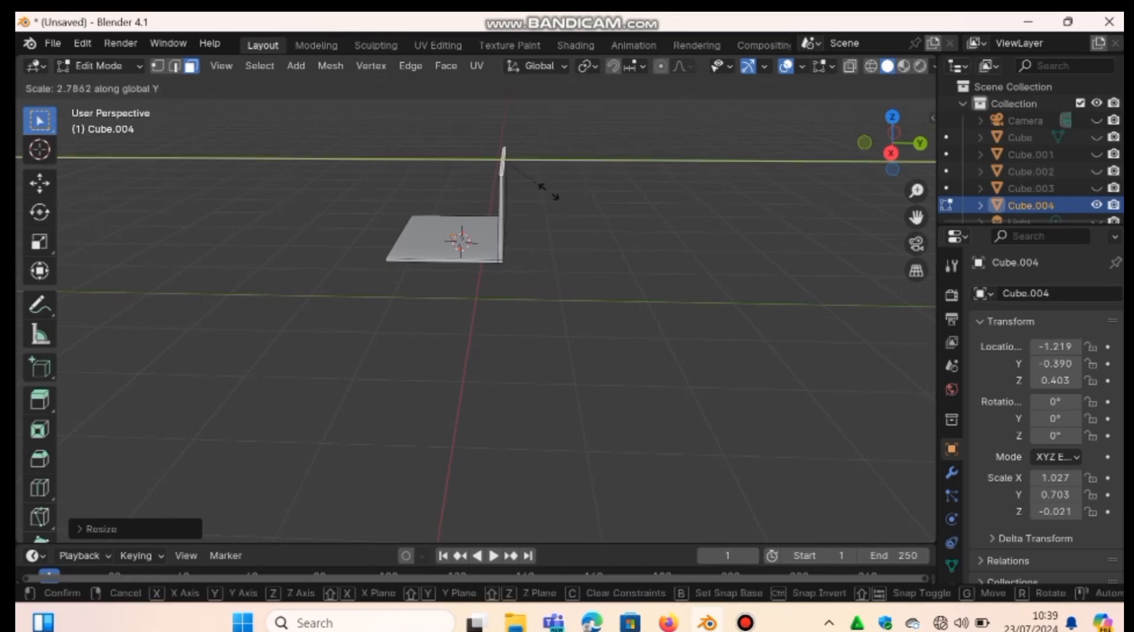
pyautogui.click(506, 175)
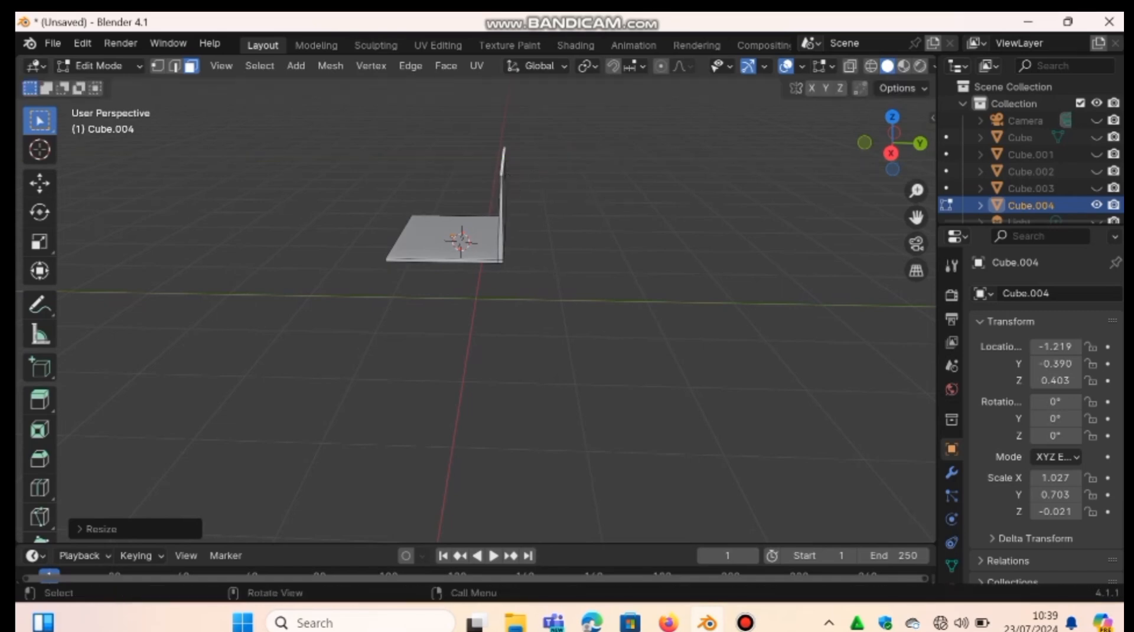
pyautogui.hotkey('ctrl', 'z')
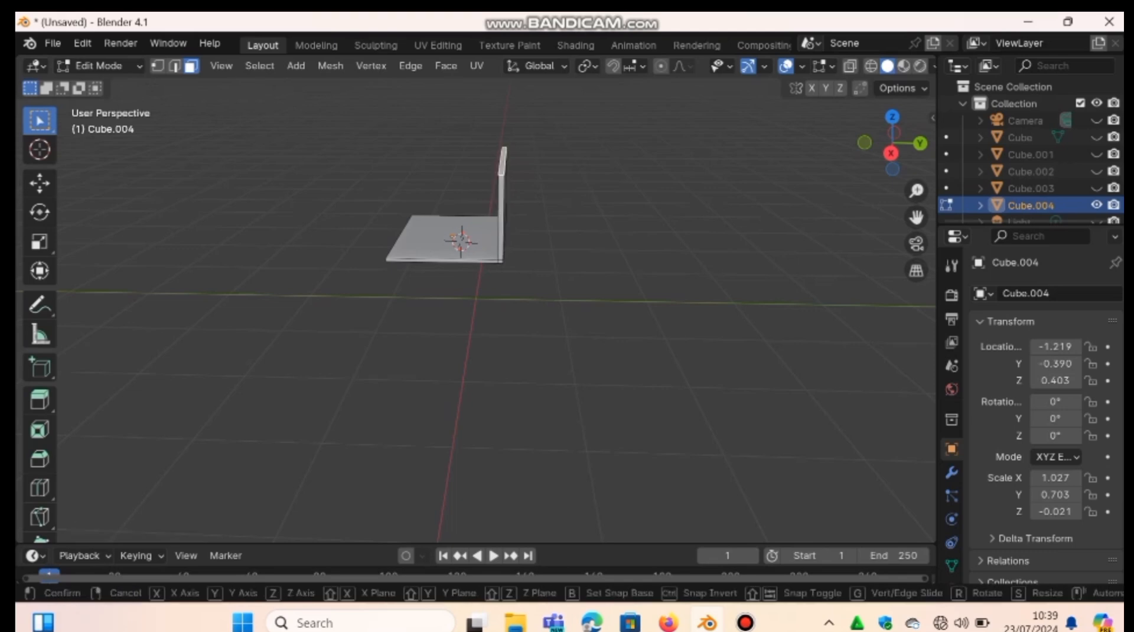
# - Tilt the upright panel backward by moving its top face about 0.63 m along the Y axis
pyautogui.press('g')
pyautogui.press('y')
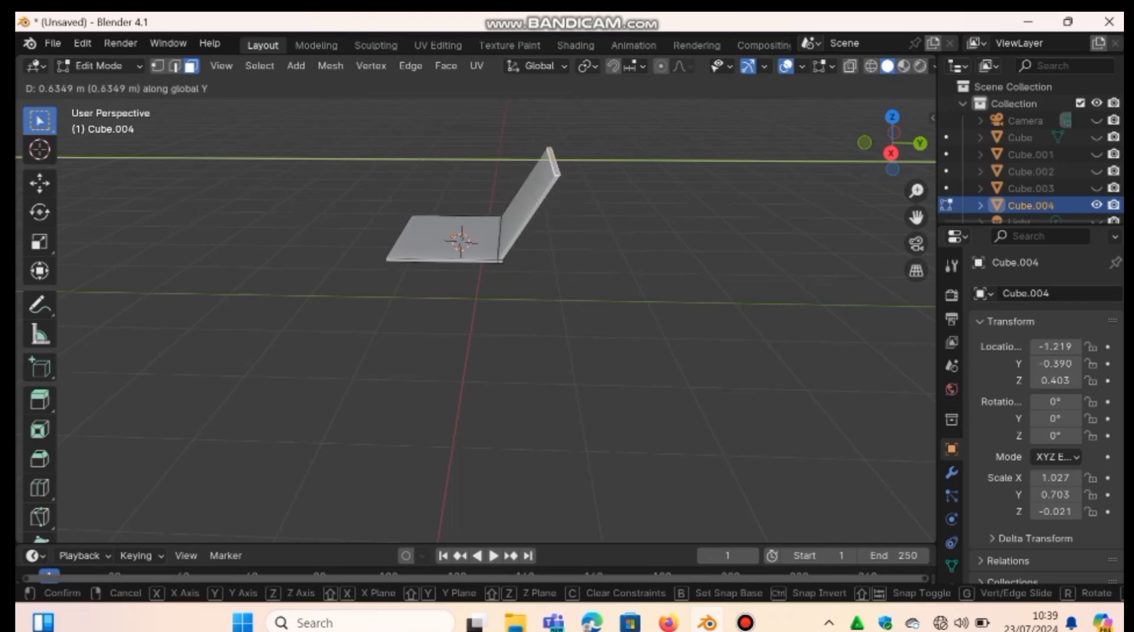
pyautogui.press('Return')
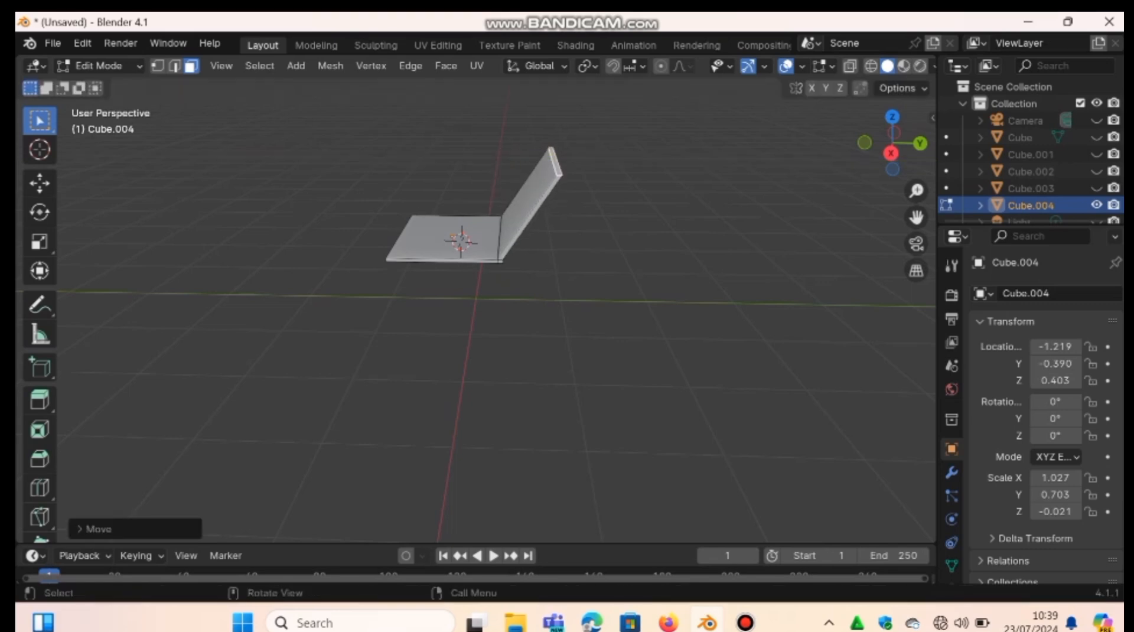
pyautogui.moveTo(891, 153); pyautogui.dragTo(1023, 144)
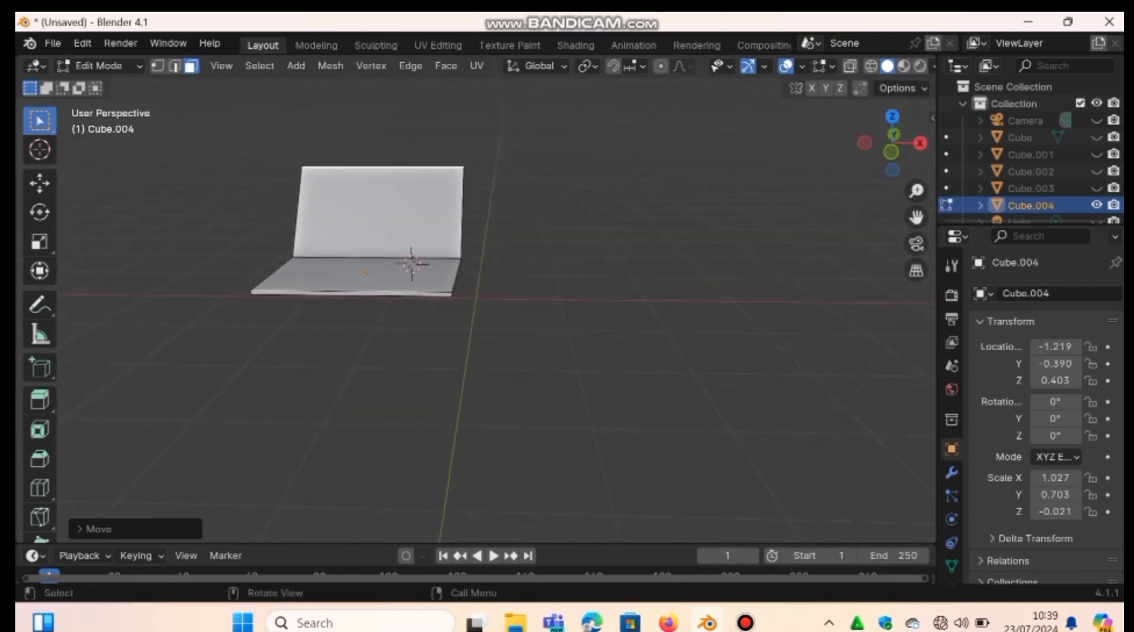
pyautogui.hotkey('ctrl', 'z')
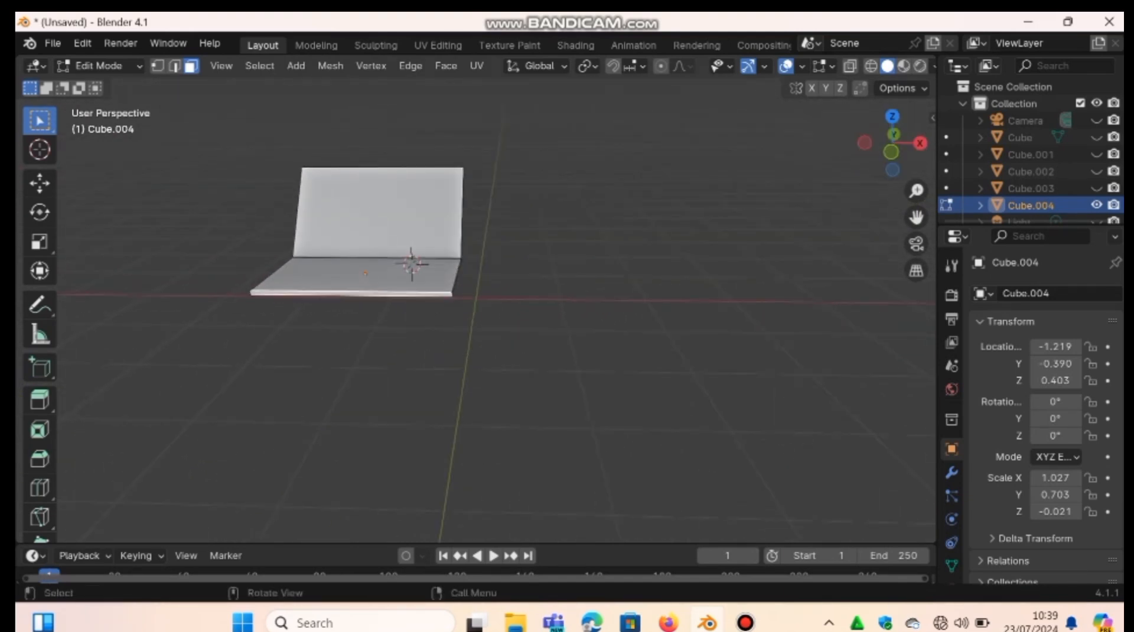
# - In edge selection mode, add two evenly spaced lengthwise loop cuts across the base slab without sliding them
pyautogui.click(174, 65)
pyautogui.click(351, 291)
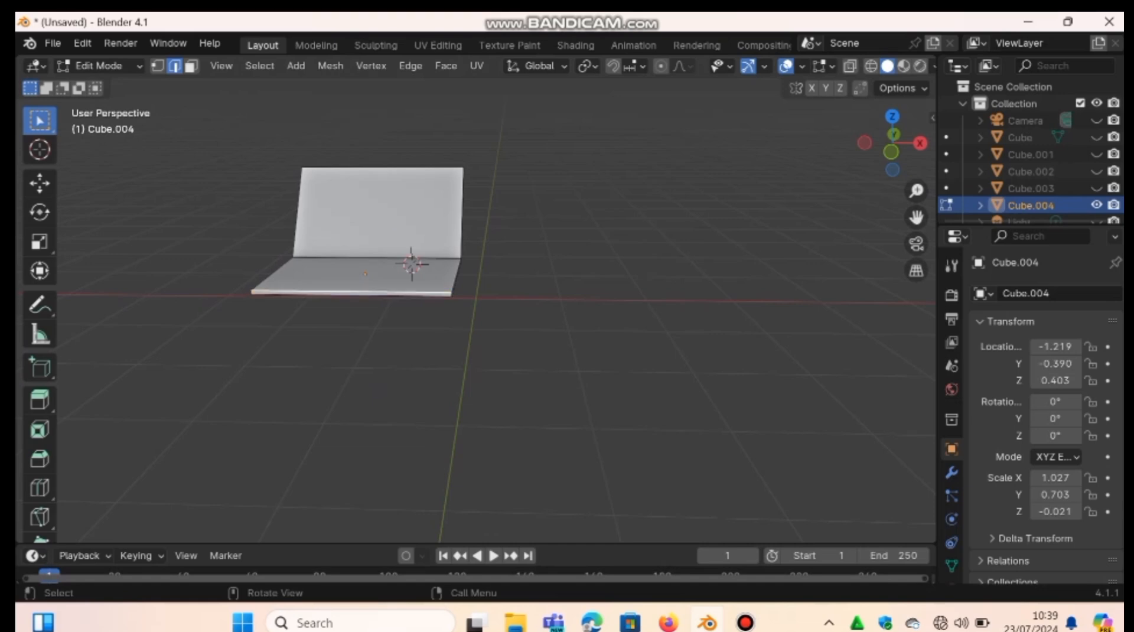
pyautogui.hotkey('ctrl', 'r')
pyautogui.scroll(1, 363, 275)
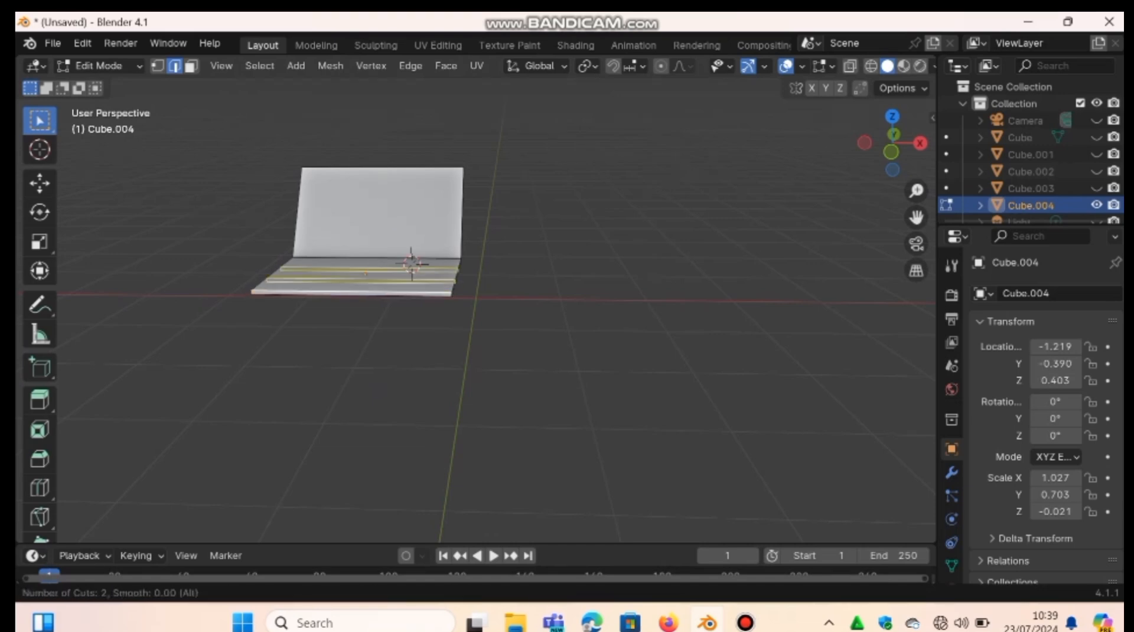
pyautogui.click(455, 289)
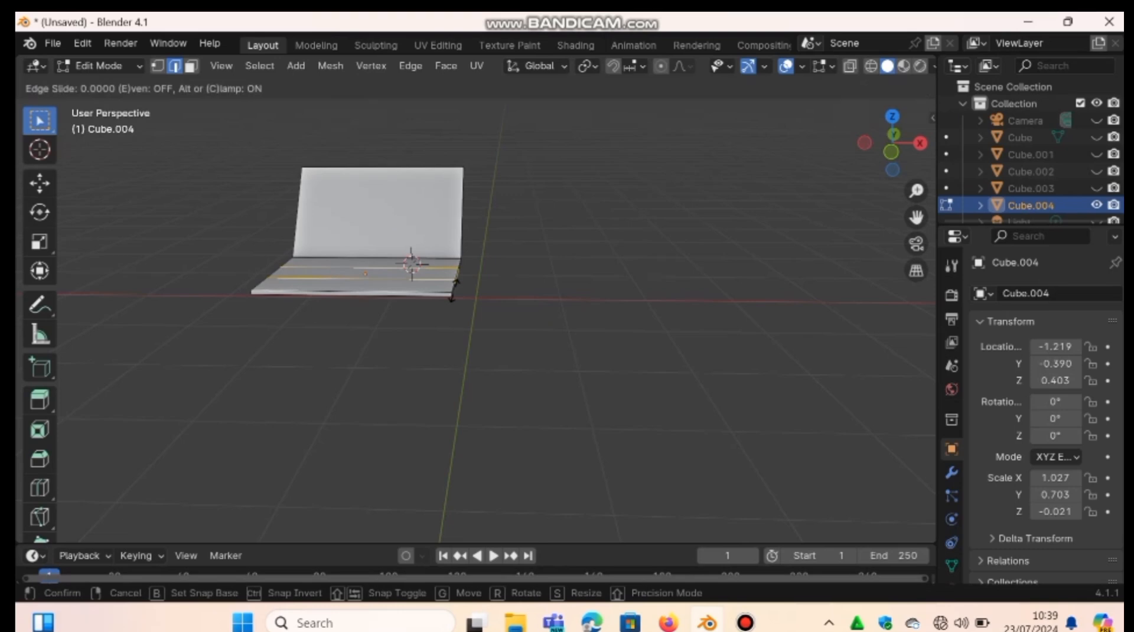
pyautogui.click(453, 289)
# - Spread the base's two lengthwise loop cuts toward its front and back edges by scaling them along the Y axis
pyautogui.press('s')
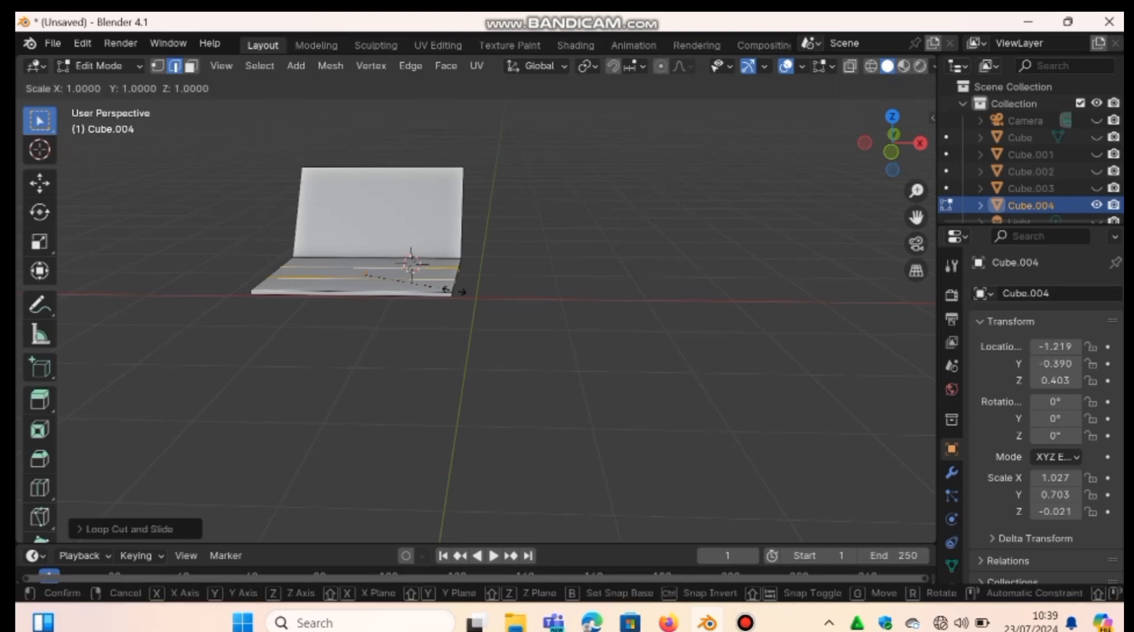
pyautogui.press('y')
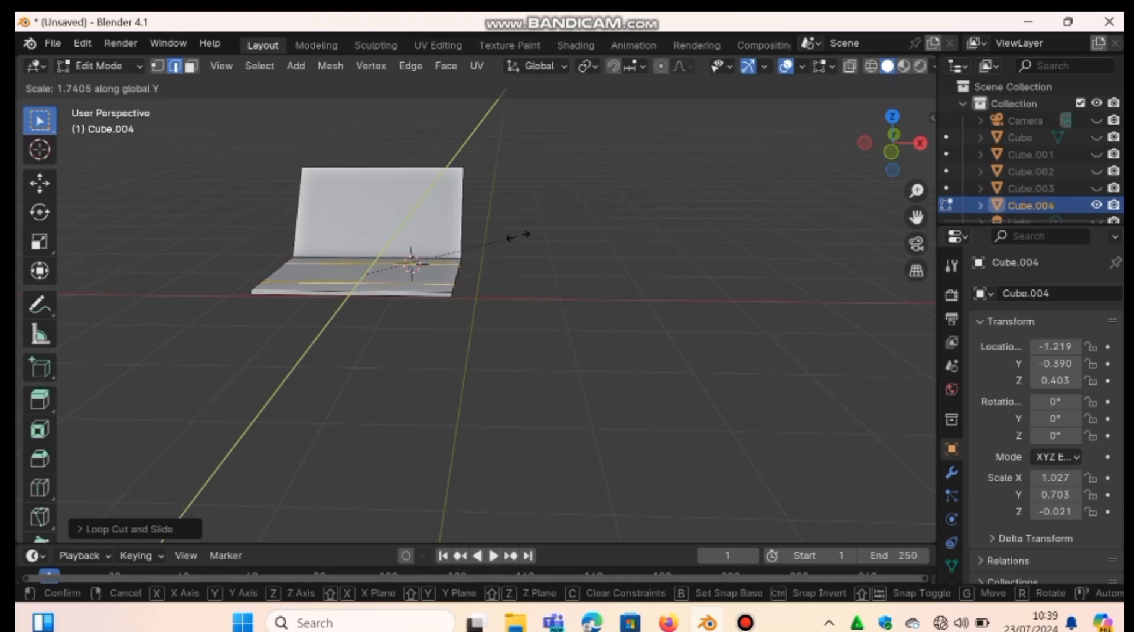
pyautogui.click(543, 219)
pyautogui.hotkey('alt', 'a')
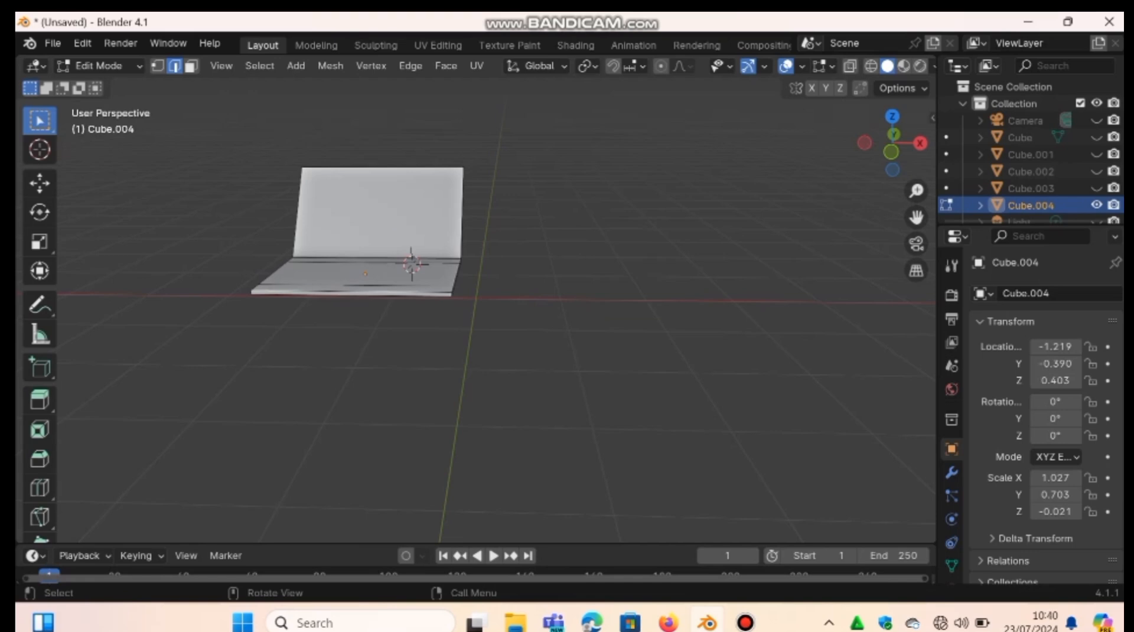
# - Add two evenly spaced loop cuts running front to back across the base and up the screen panel
pyautogui.moveTo(414, 266); pyautogui.dragTo(446, 299, button='middle')
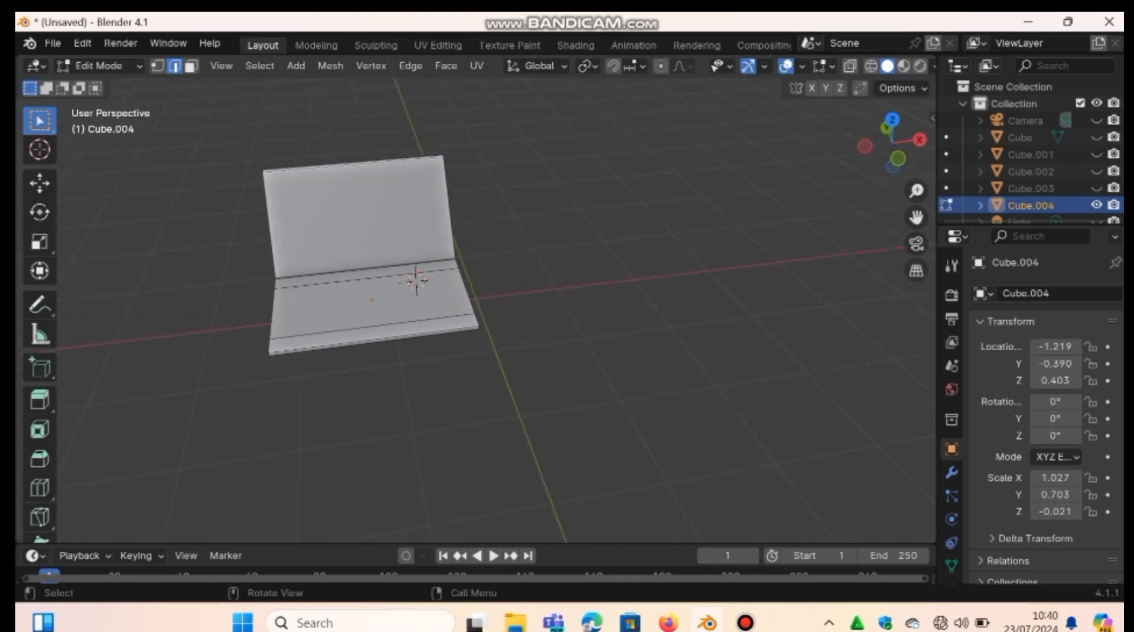
pyautogui.hotkey('ctrl', 'r')
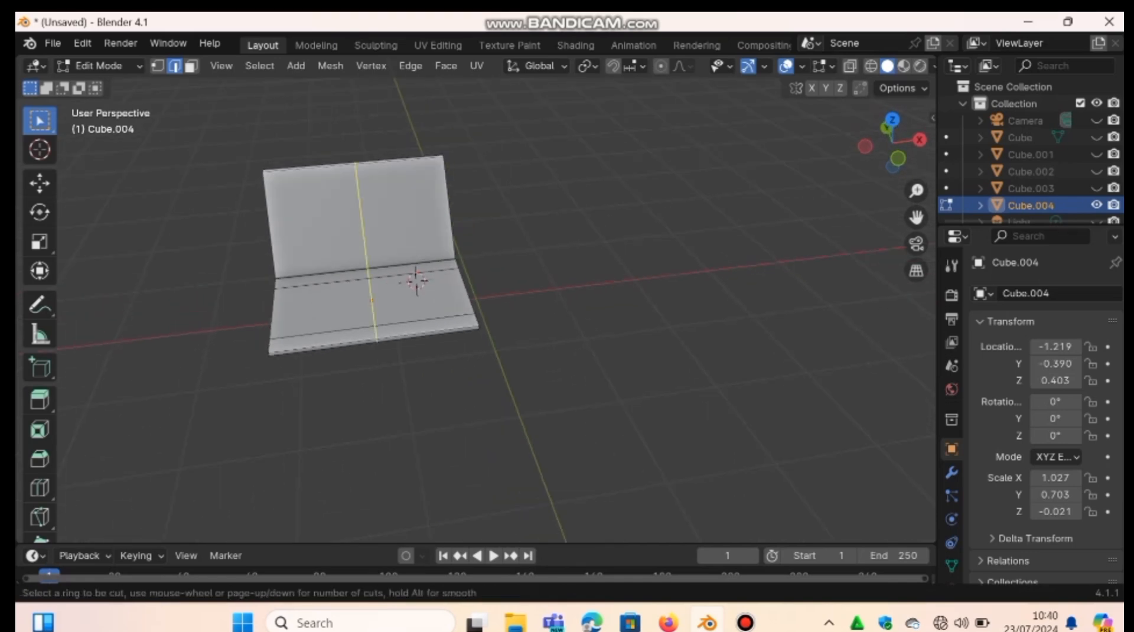
pyautogui.scroll(1, 369, 254)
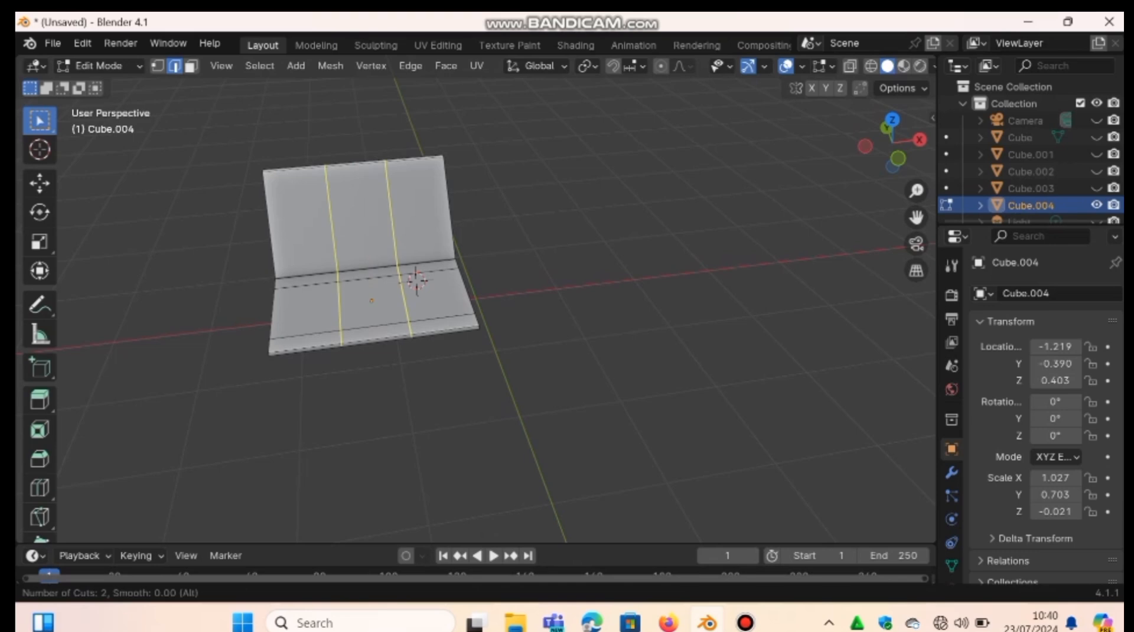
pyautogui.click(317, 169)
pyautogui.click(317, 169)
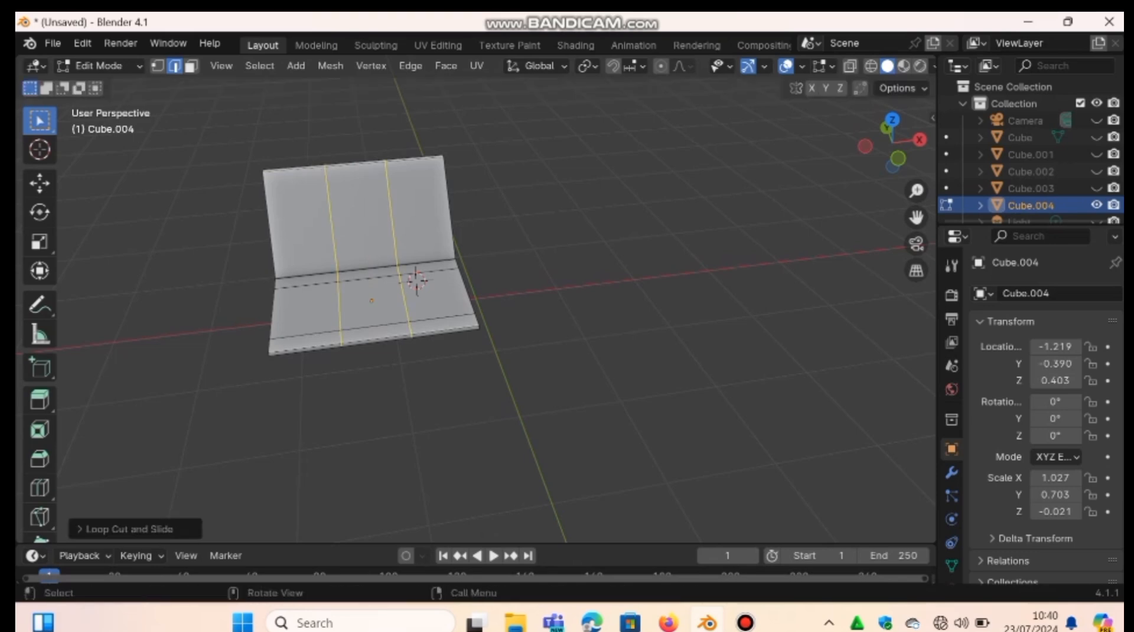
# - Scale the two new loop cuts along the X axis to bring them close to the model's side edges
pyautogui.press('s')
pyautogui.press('x')
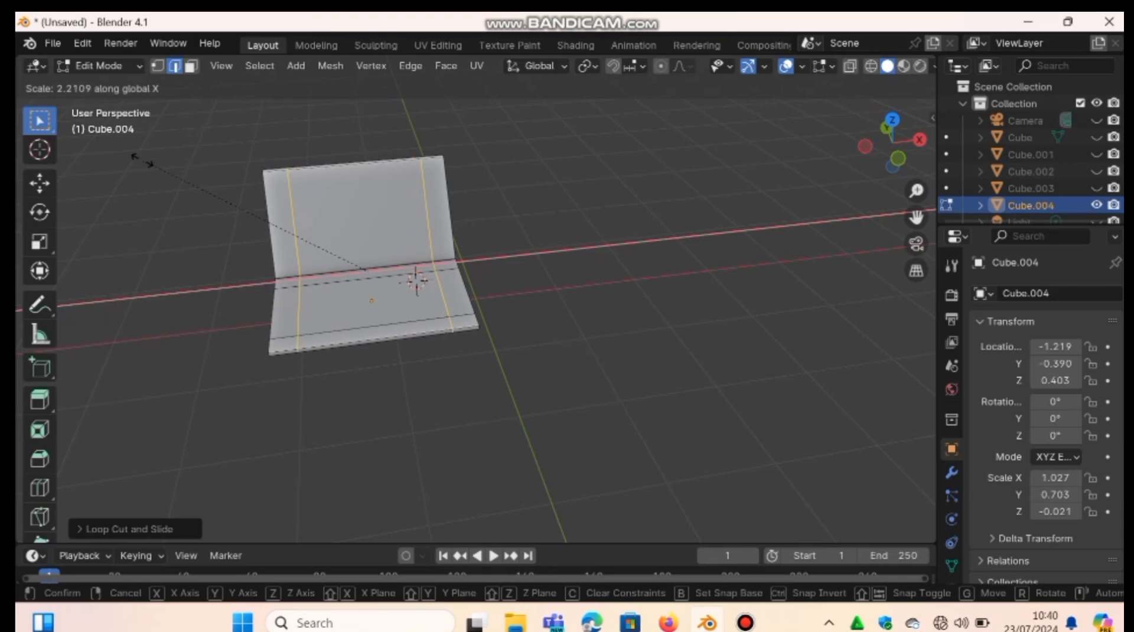
pyautogui.click(67, 161)
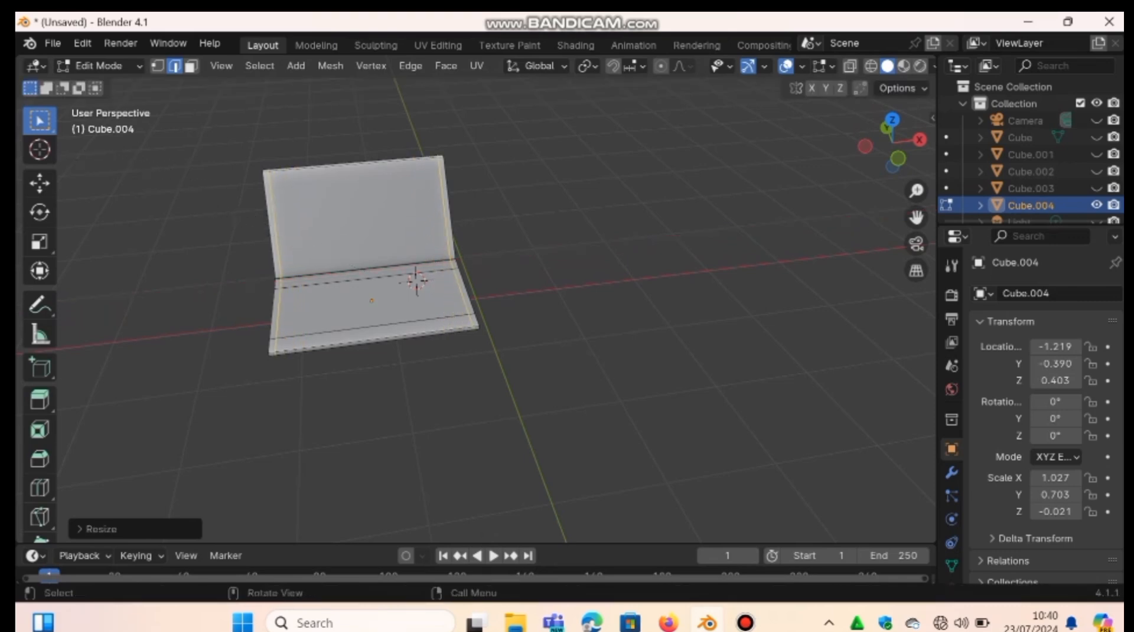
# - Add five evenly spaced lengthwise loop cuts within the base's large central area to divide it into rows
pyautogui.press('3')
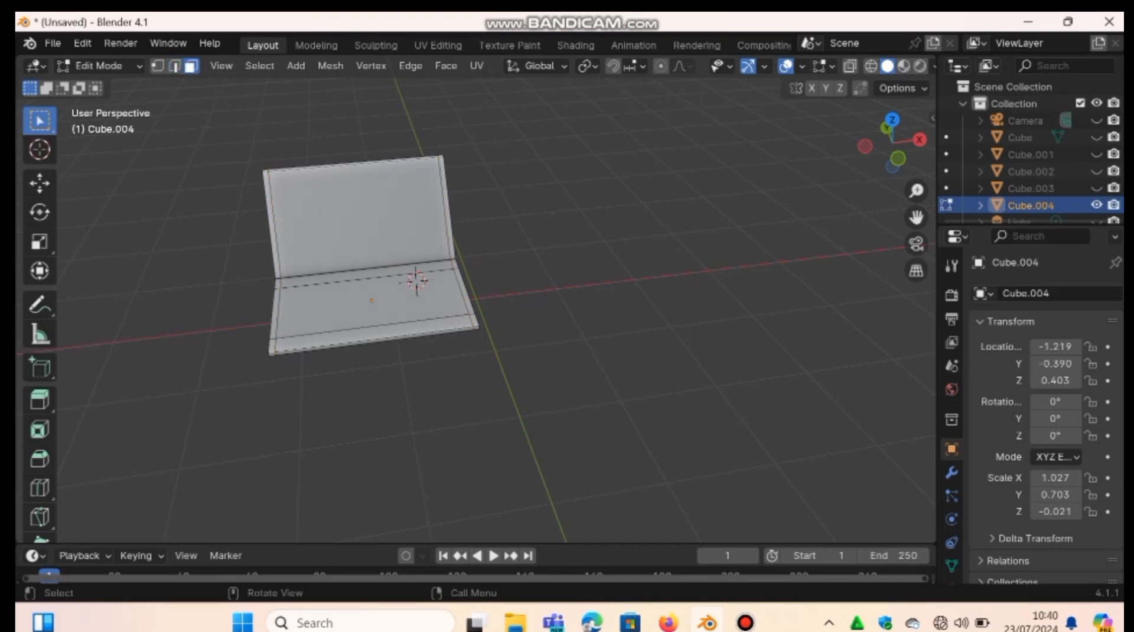
pyautogui.click(372, 301)
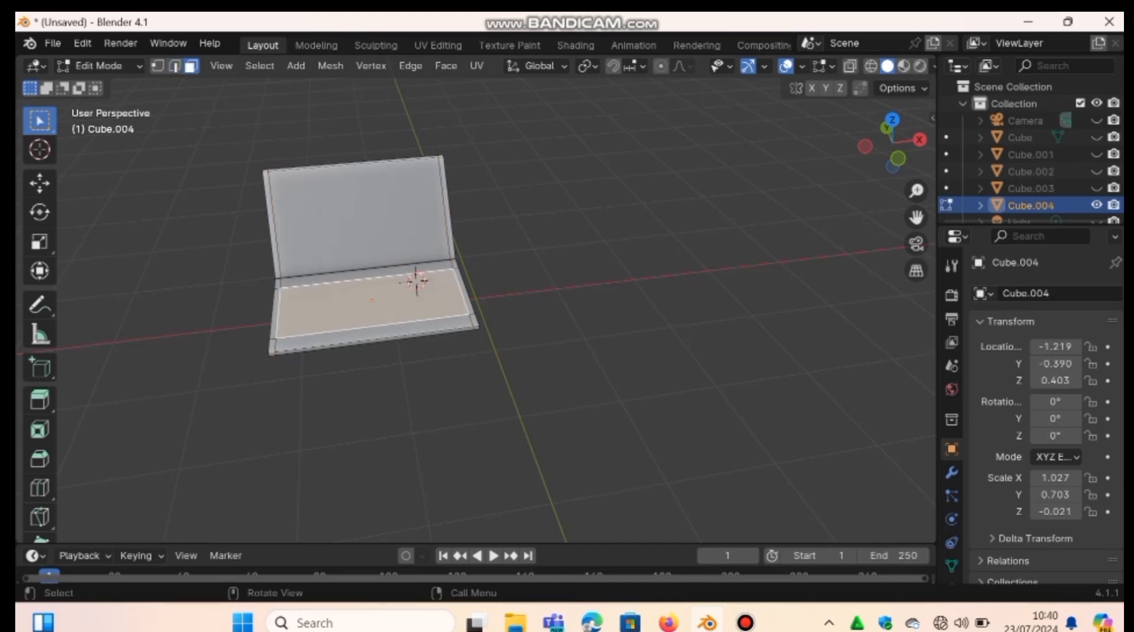
pyautogui.hotkey('ctrl', 'r')
pyautogui.scroll(4, 417, 281)
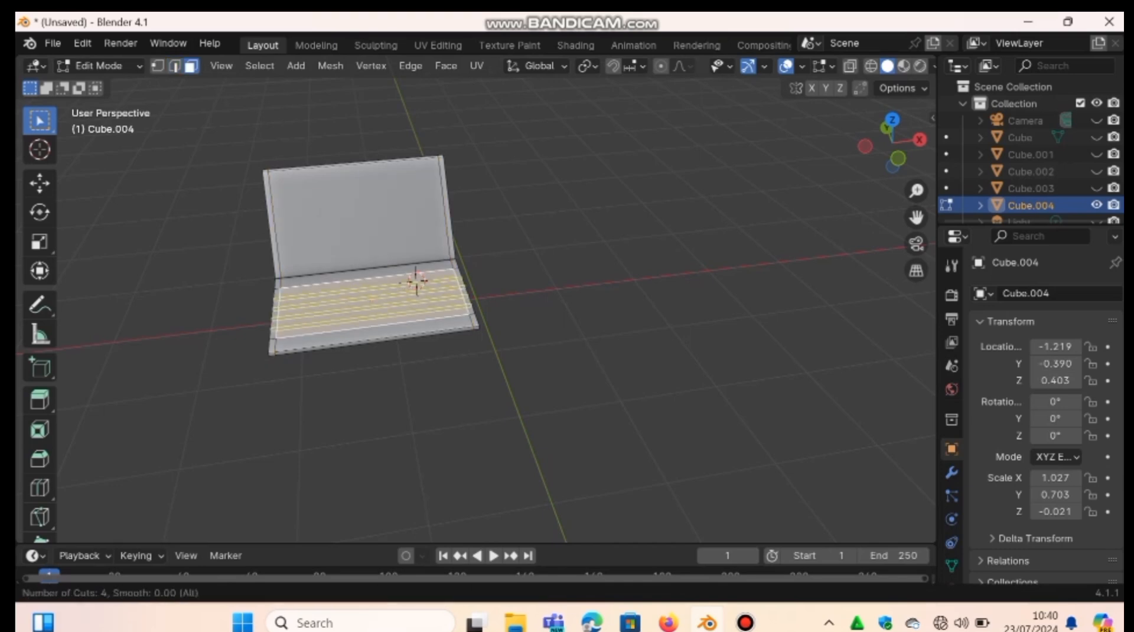
pyautogui.scroll(1, 417, 281)
pyautogui.scroll(-1, 417, 281)
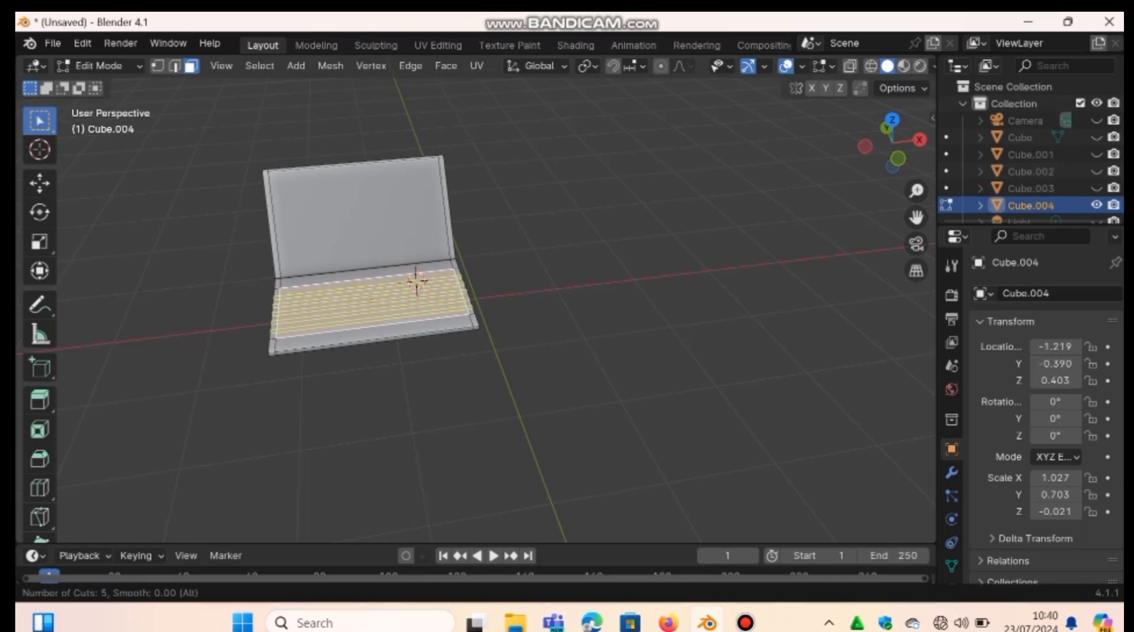
pyautogui.click(417, 281)
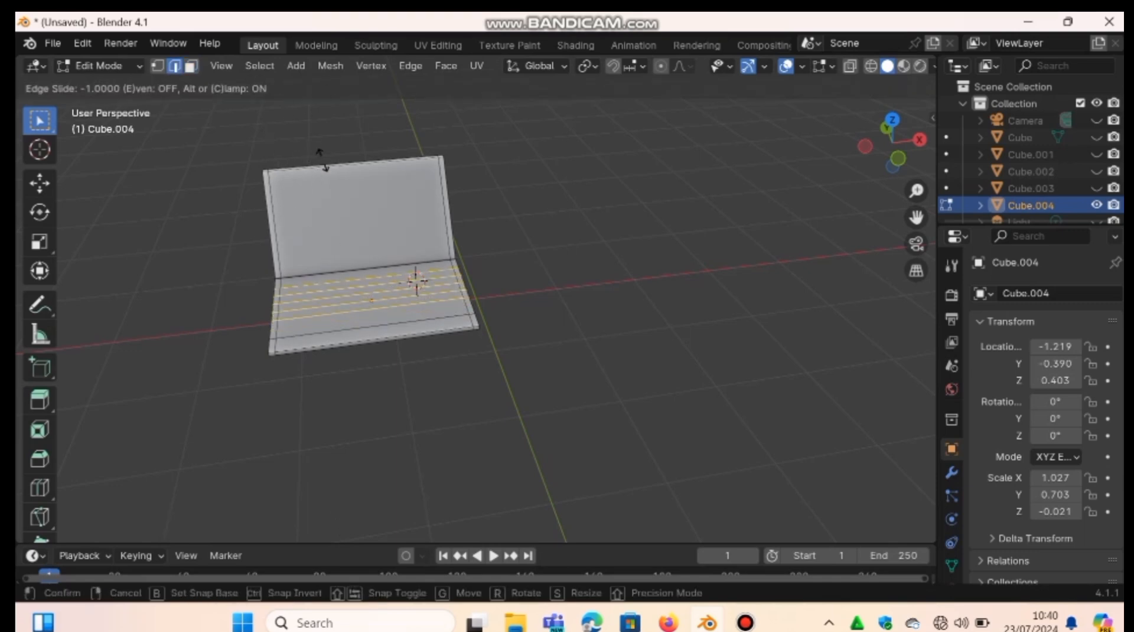
pyautogui.click(463, 297)
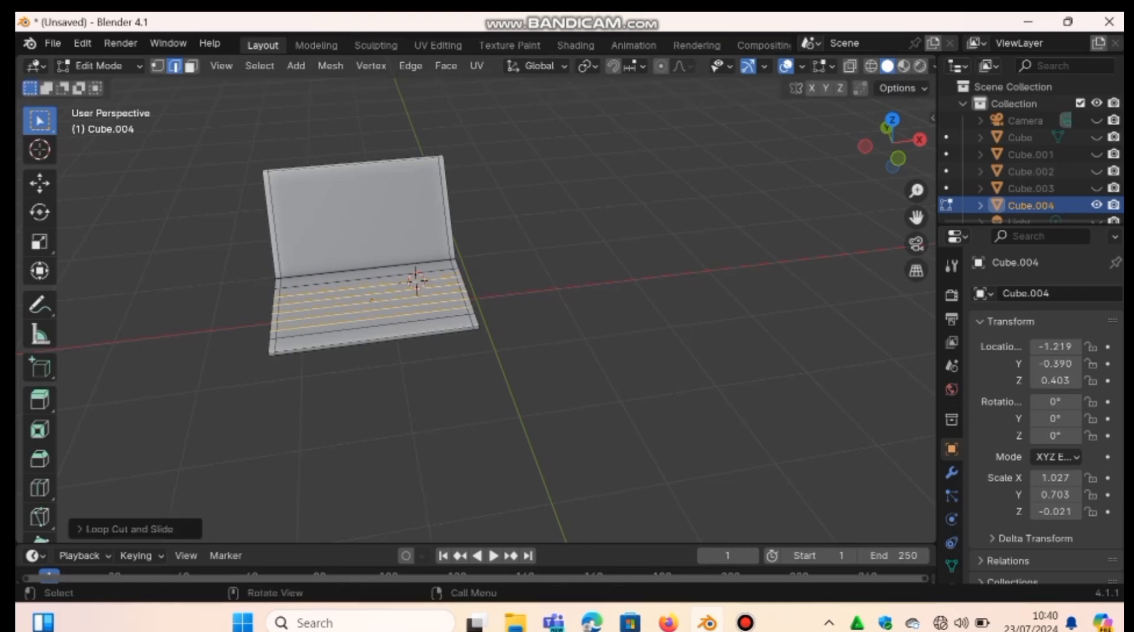
# - Try eleven front-to-back loop cuts across the base and screen panel, and undo them
pyautogui.hotkey('ctrl', 'r')
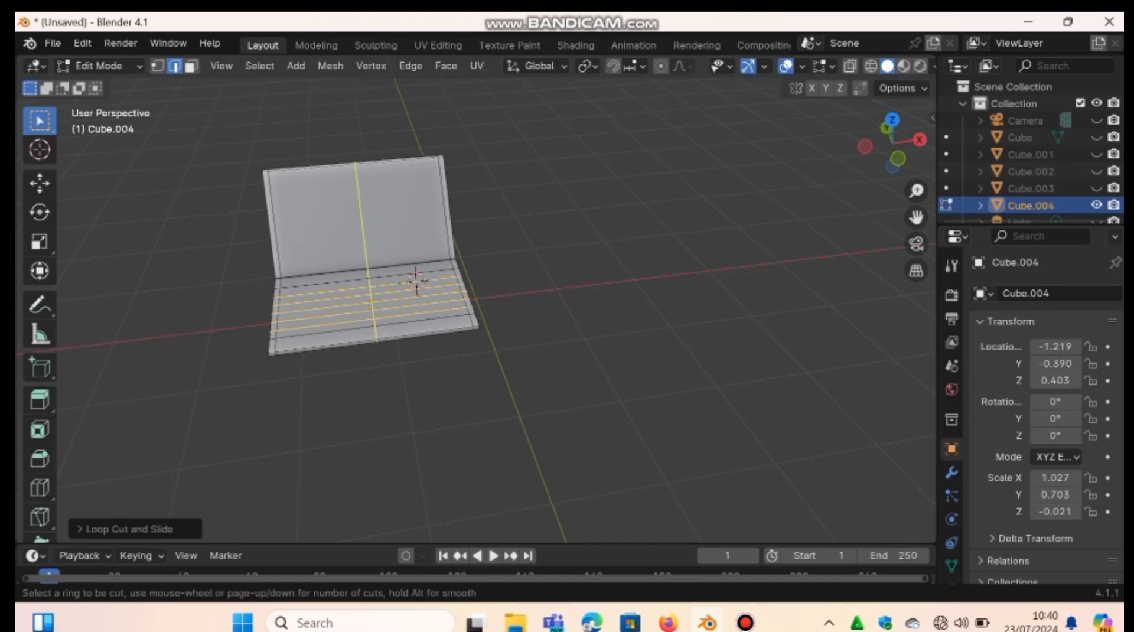
pyautogui.scroll(6, 416, 281)
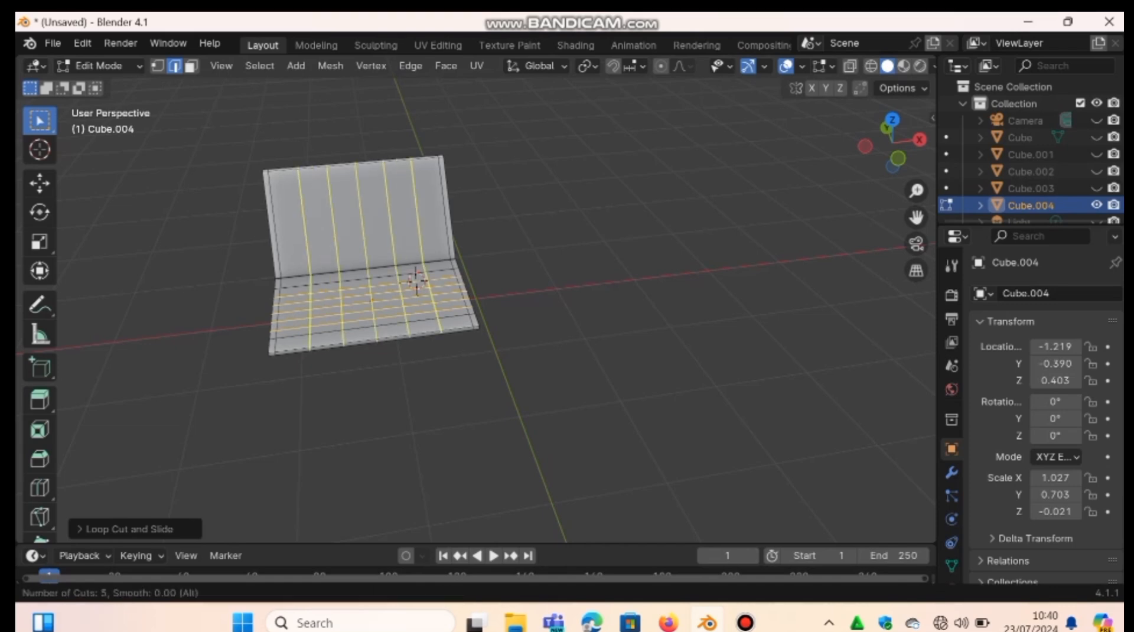
pyautogui.scroll(3, 417, 281)
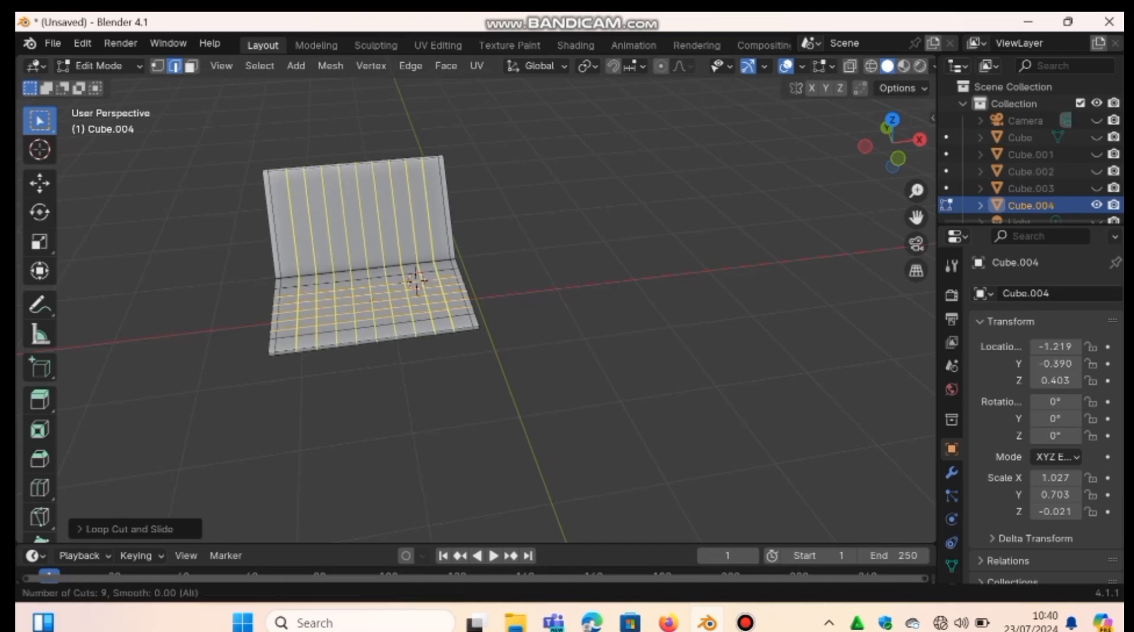
pyautogui.scroll(1, 417, 280)
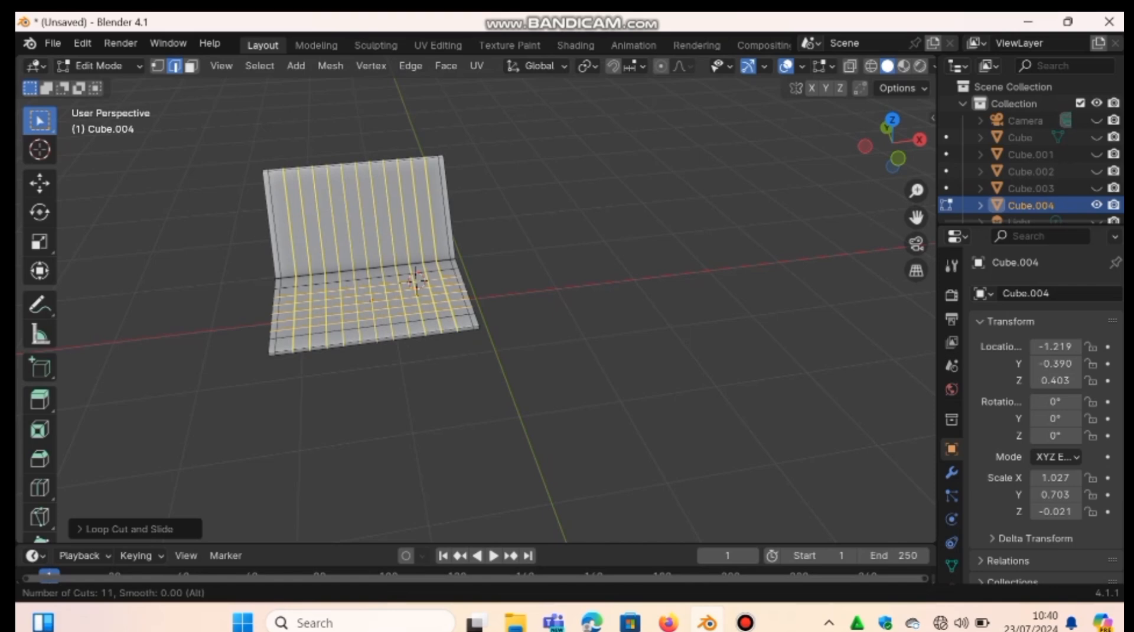
pyautogui.click(417, 281)
pyautogui.click(416, 281)
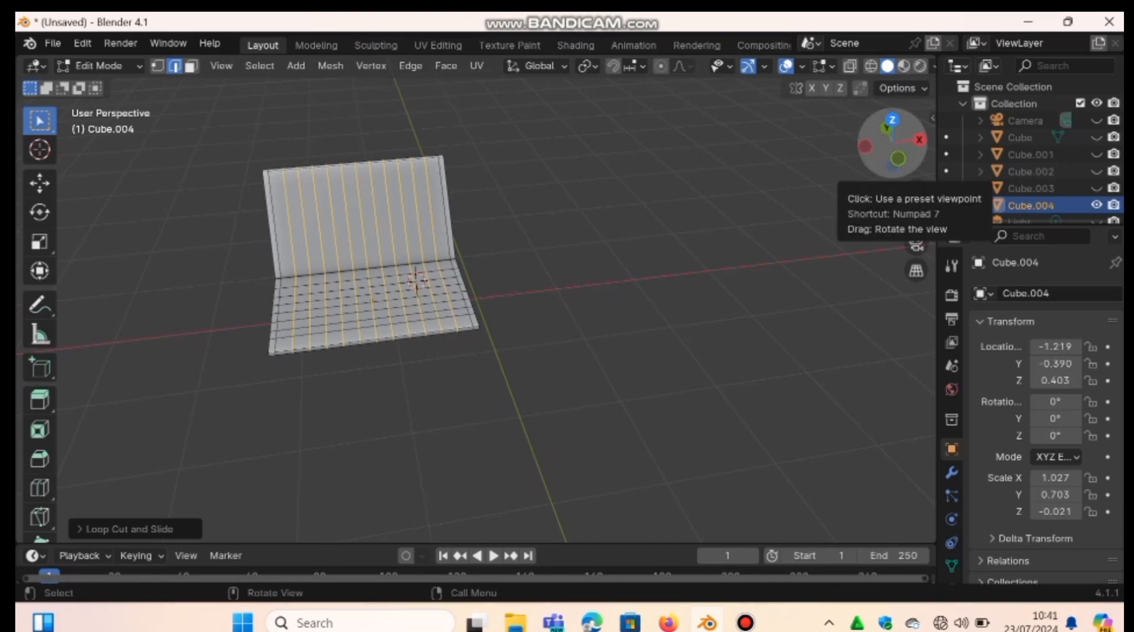
pyautogui.moveTo(891, 148); pyautogui.dragTo(888, 186)
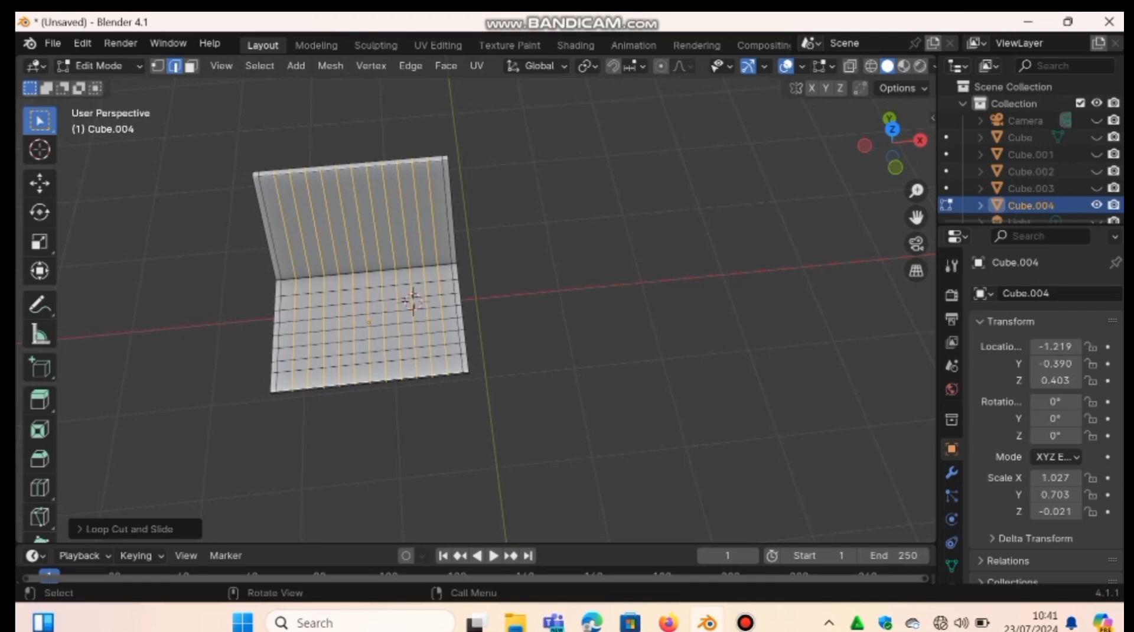
pyautogui.hotkey('ctrl', 'r')
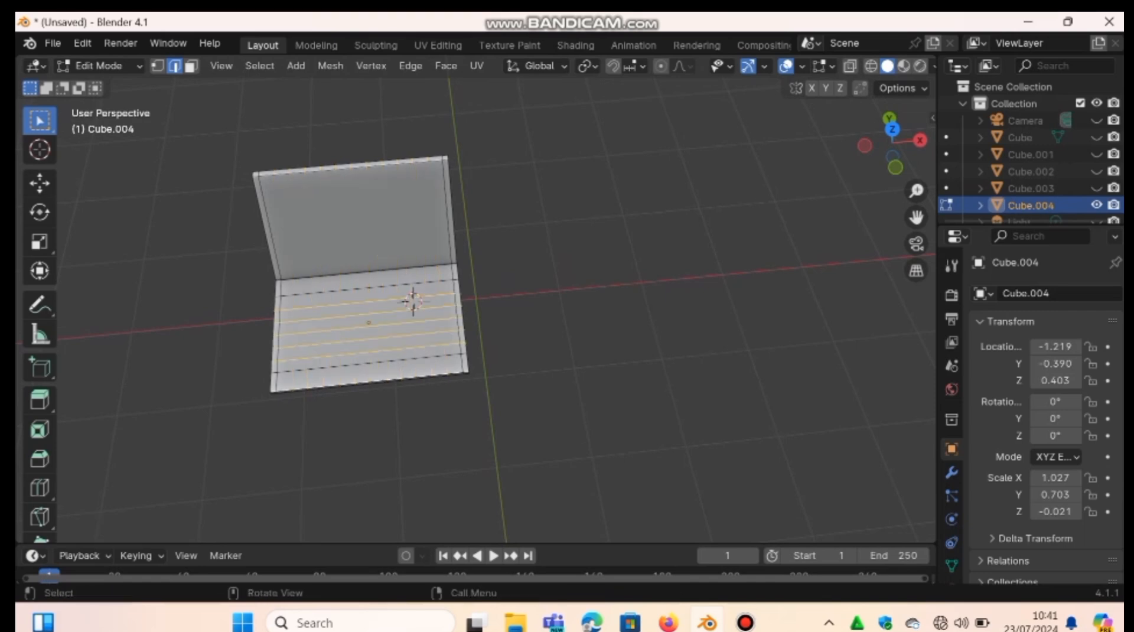
# - Add 15 evenly spaced front-to-back loop cuts across the base and screen without sliding them, and clear the selection
pyautogui.hotkey('ctrl', 'r')
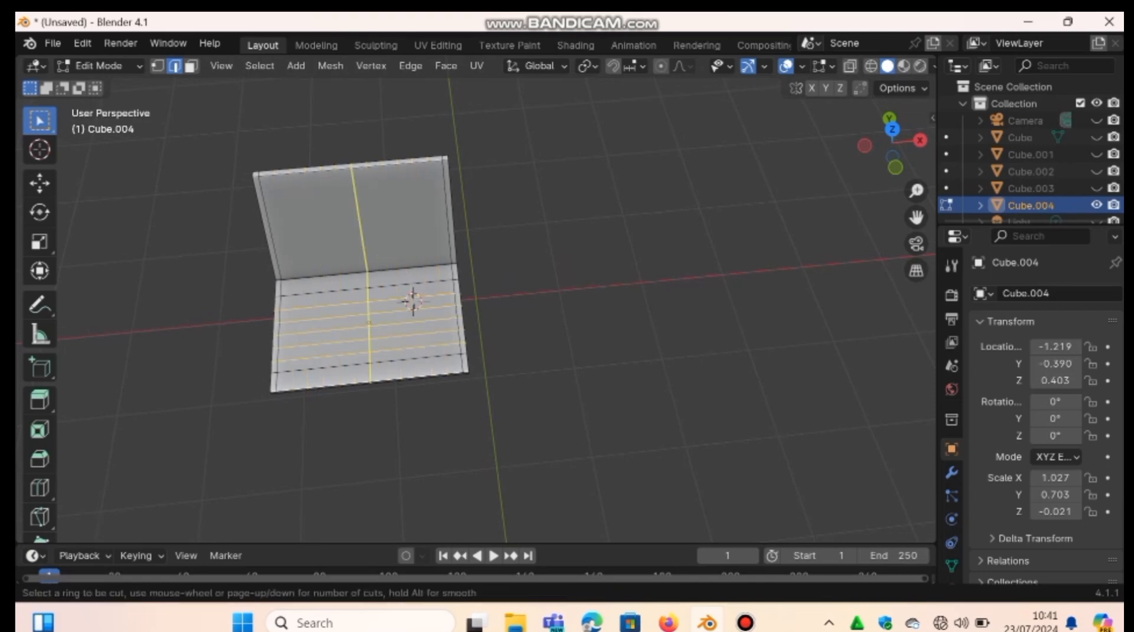
pyautogui.scroll(8, 413, 300)
pyautogui.scroll(6, 413, 300)
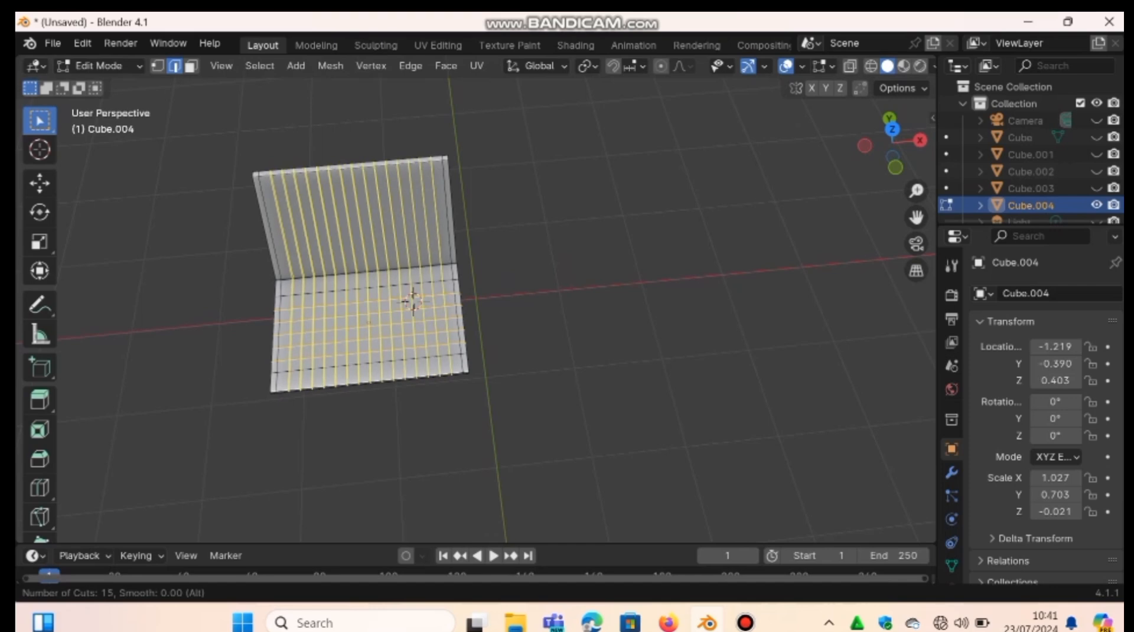
pyautogui.click(414, 300)
pyautogui.rightClick(413, 300)
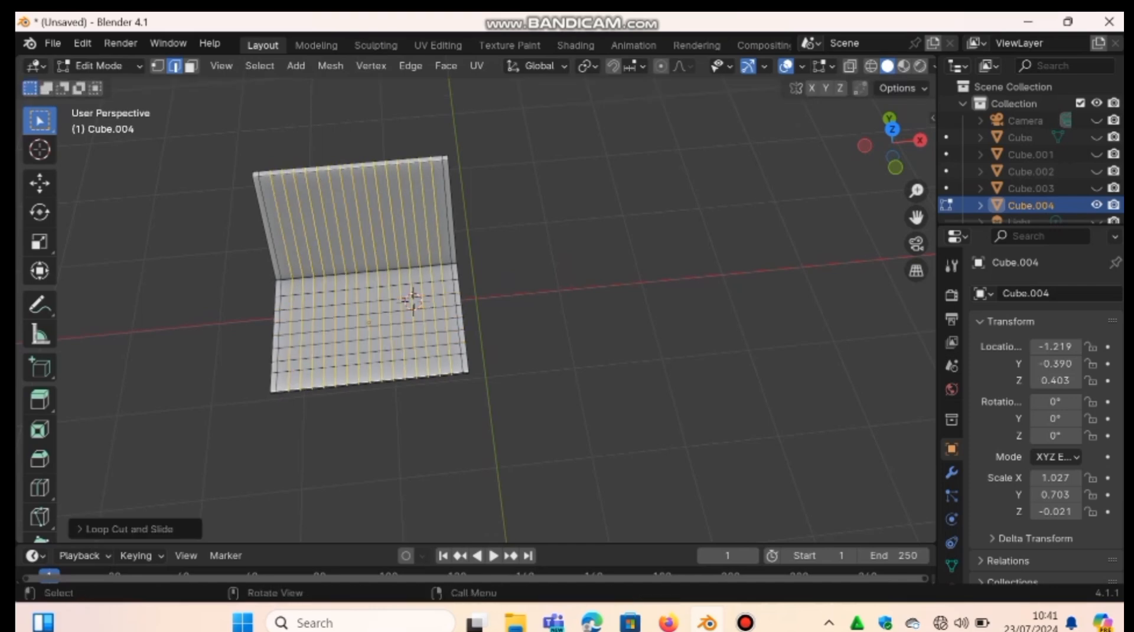
pyautogui.hotkey('alt', 'a')
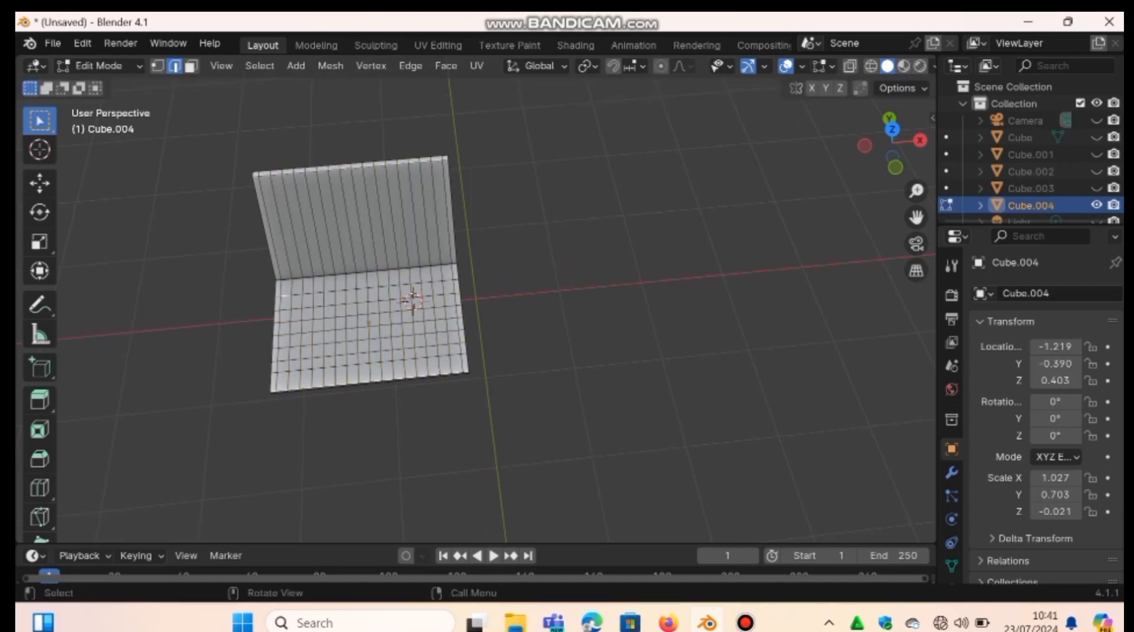
# - In face selection mode, select the block of grid faces in the base's keyboard area, starting from the row nearest the screen
pyautogui.press('b')
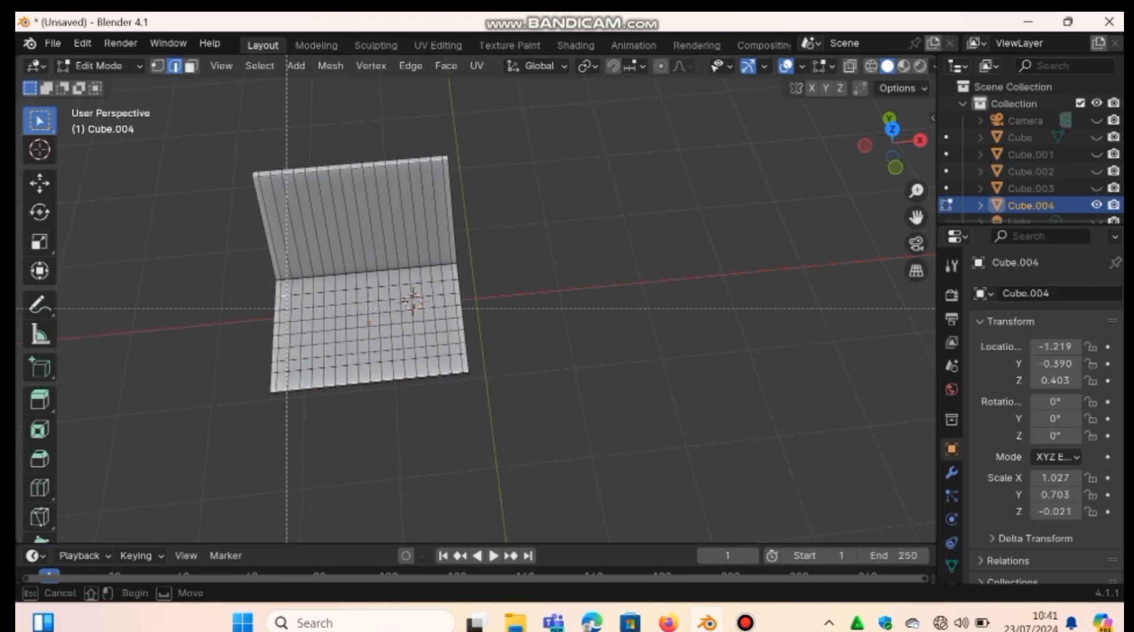
pyautogui.press('Escape')
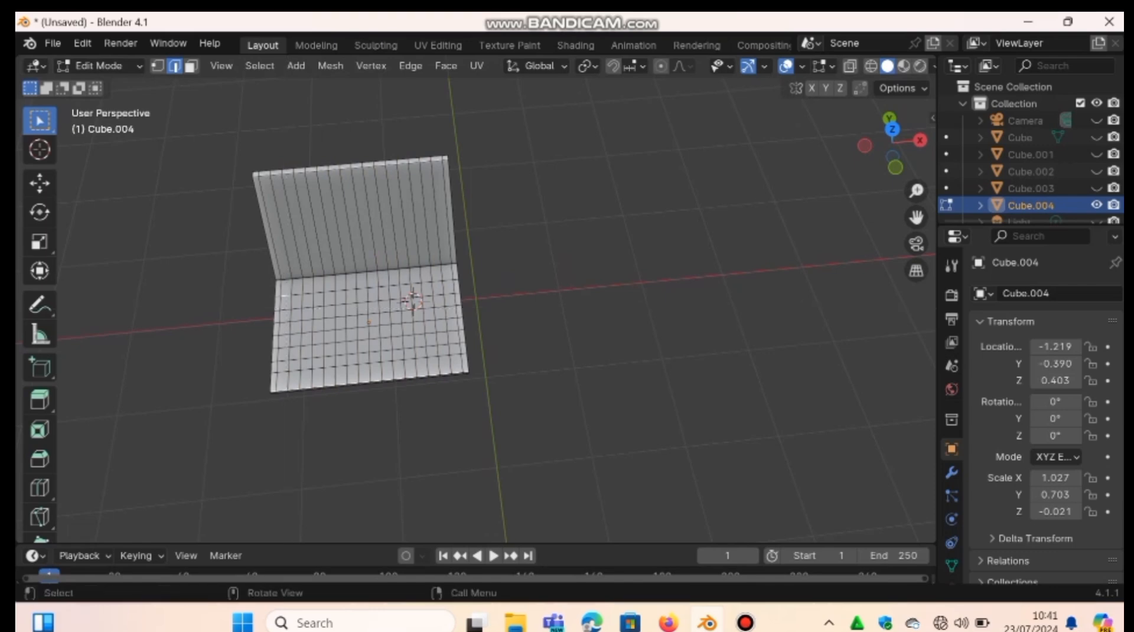
pyautogui.press('3')
pyautogui.click(285, 302)
pyautogui.press('b')
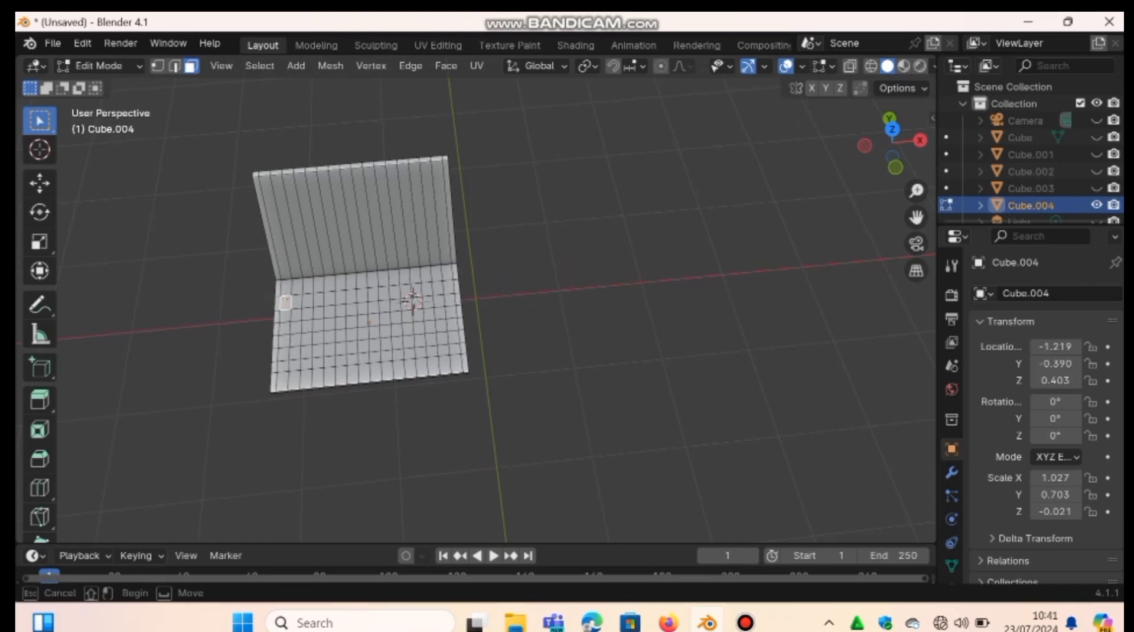
pyautogui.moveTo(340, 345); pyautogui.dragTo(437, 354)
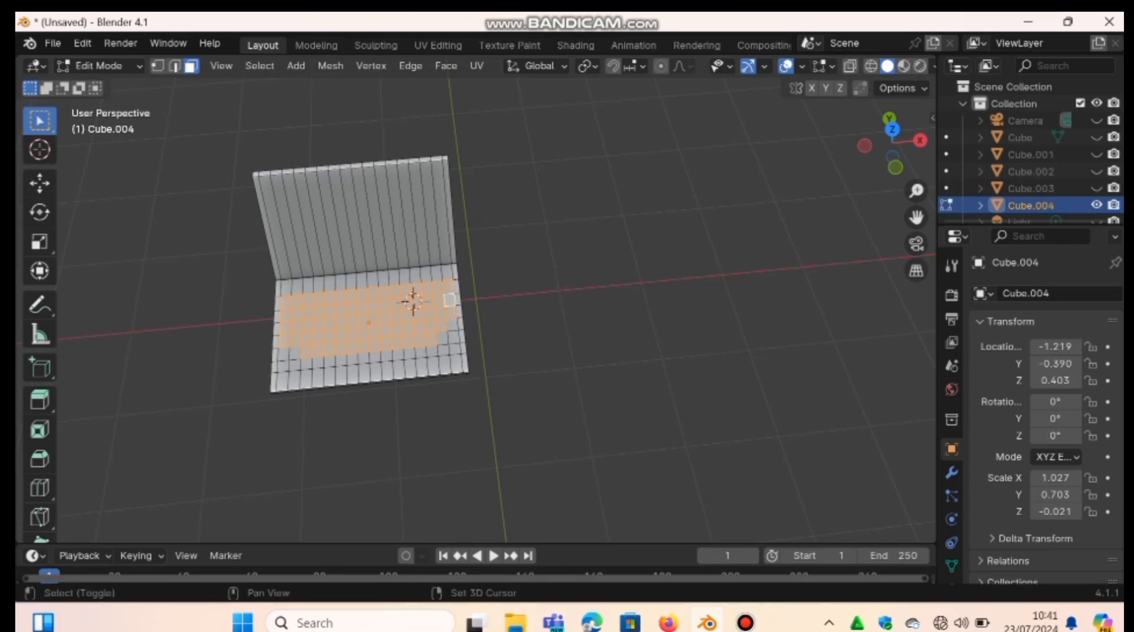
pyautogui.keyDown('shift'); pyautogui.click(442, 326); pyautogui.keyUp('shift')
pyautogui.keyDown('shift'); pyautogui.click(441, 325); pyautogui.keyUp('shift')
pyautogui.keyDown('shift'); pyautogui.click(294, 352); pyautogui.keyUp('shift')
pyautogui.keyDown('shift'); pyautogui.click(452, 337); pyautogui.keyUp('shift')
# - Deselect the faces in the fifth row of the keyboard grid, keeping the four rows nearest the screen selected
pyautogui.keyDown('shift'); pyautogui.click(362, 347); pyautogui.keyUp('shift')
pyautogui.keyDown('shift'); pyautogui.click(373, 347); pyautogui.keyUp('shift')
pyautogui.keyDown('shift'); pyautogui.click(386, 344); pyautogui.keyUp('shift')
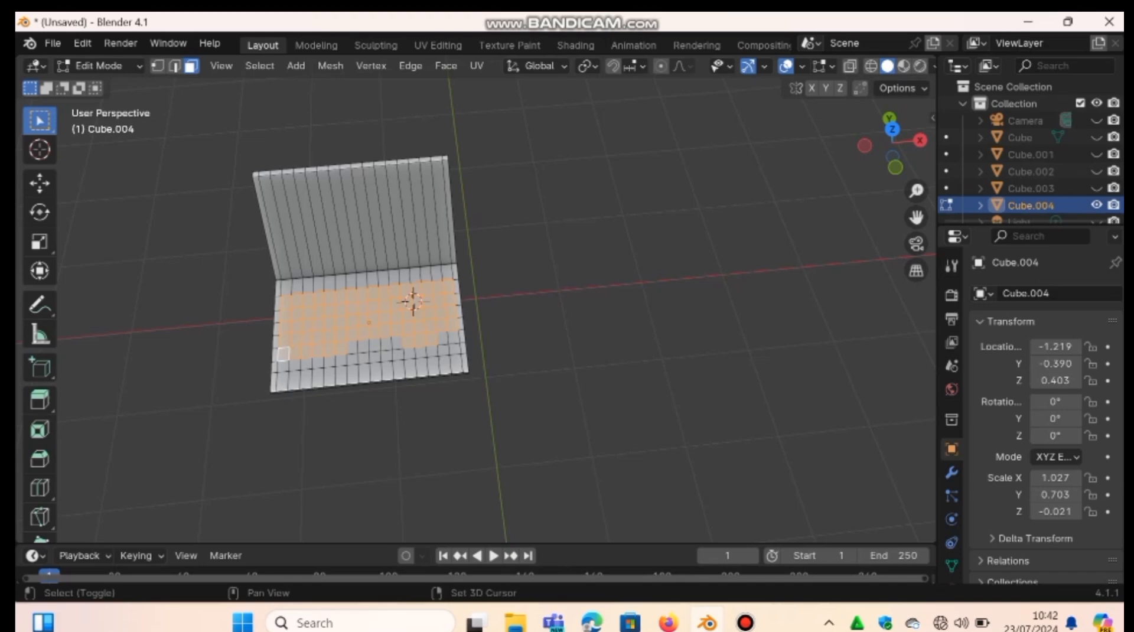
pyautogui.keyDown('shift'); pyautogui.click(433, 340); pyautogui.keyUp('shift')
pyautogui.keyDown('shift'); pyautogui.click(408, 343); pyautogui.keyUp('shift')
pyautogui.keyDown('shift'); pyautogui.click(420, 340); pyautogui.keyUp('shift')
pyautogui.keyDown('shift'); pyautogui.click(341, 350); pyautogui.keyUp('shift')
pyautogui.keyDown('shift'); pyautogui.click(330, 351); pyautogui.keyUp('shift')
pyautogui.keyDown('shift'); pyautogui.click(319, 352); pyautogui.keyUp('shift')
pyautogui.keyDown('shift'); pyautogui.click(307, 352); pyautogui.keyUp('shift')
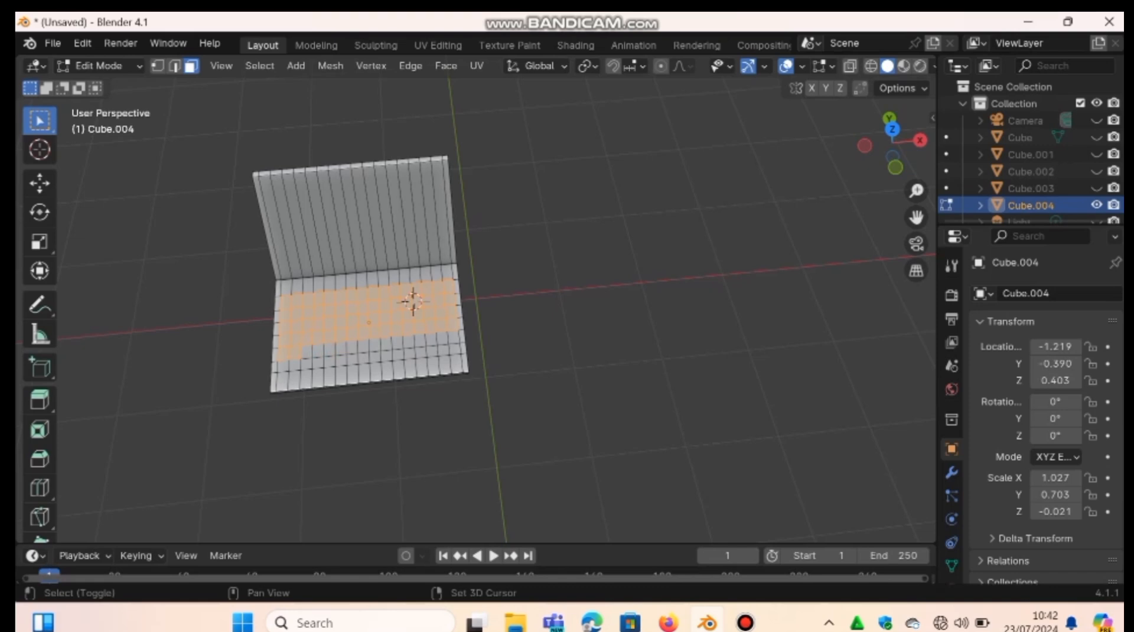
pyautogui.keyDown('shift'); pyautogui.click(282, 355); pyautogui.keyUp('shift')
pyautogui.keyDown('shift'); pyautogui.click(294, 353); pyautogui.keyUp('shift')
# - Deselect the middle faces of the fourth keyboard row to leave a central gap between its two end groups
pyautogui.keyDown('shift'); pyautogui.click(385, 332); pyautogui.keyUp('shift')
pyautogui.keyDown('shift'); pyautogui.click(374, 333); pyautogui.keyUp('shift')
pyautogui.keyDown('shift'); pyautogui.click(363, 334); pyautogui.keyUp('shift')
pyautogui.keyDown('shift'); pyautogui.click(352, 335); pyautogui.keyUp('shift')
pyautogui.keyDown('shift'); pyautogui.click(331, 337); pyautogui.keyUp('shift')
pyautogui.keyDown('shift'); pyautogui.click(396, 330); pyautogui.keyUp('shift')
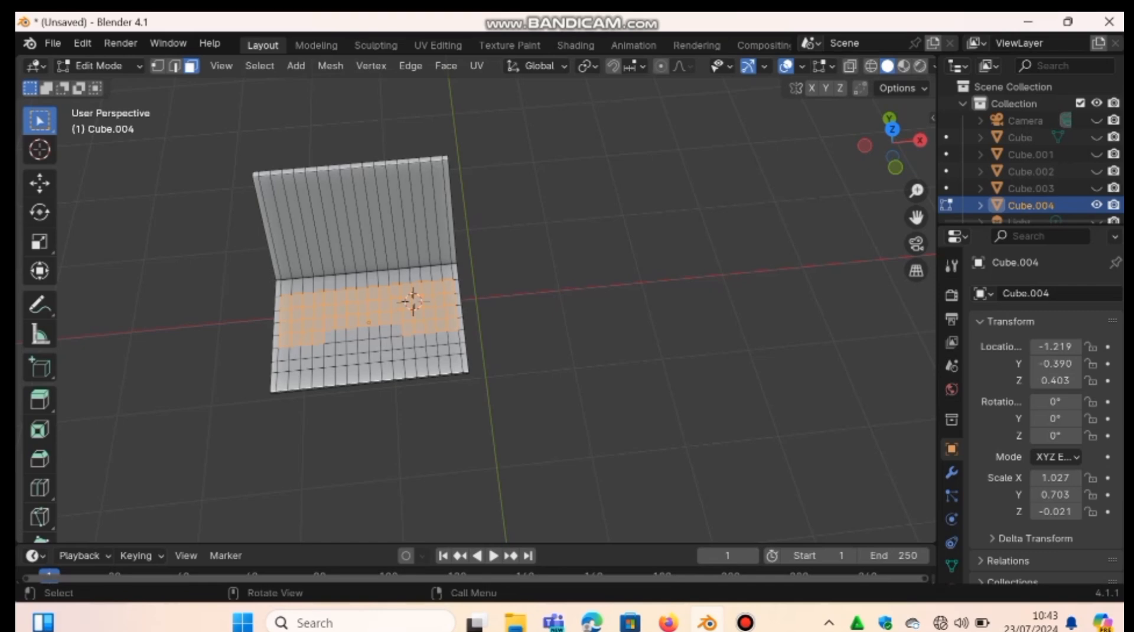
# - Extrude the selected keyboard faces as individual faces by about 1.49 m
pyautogui.hotkey('alt', 'e')
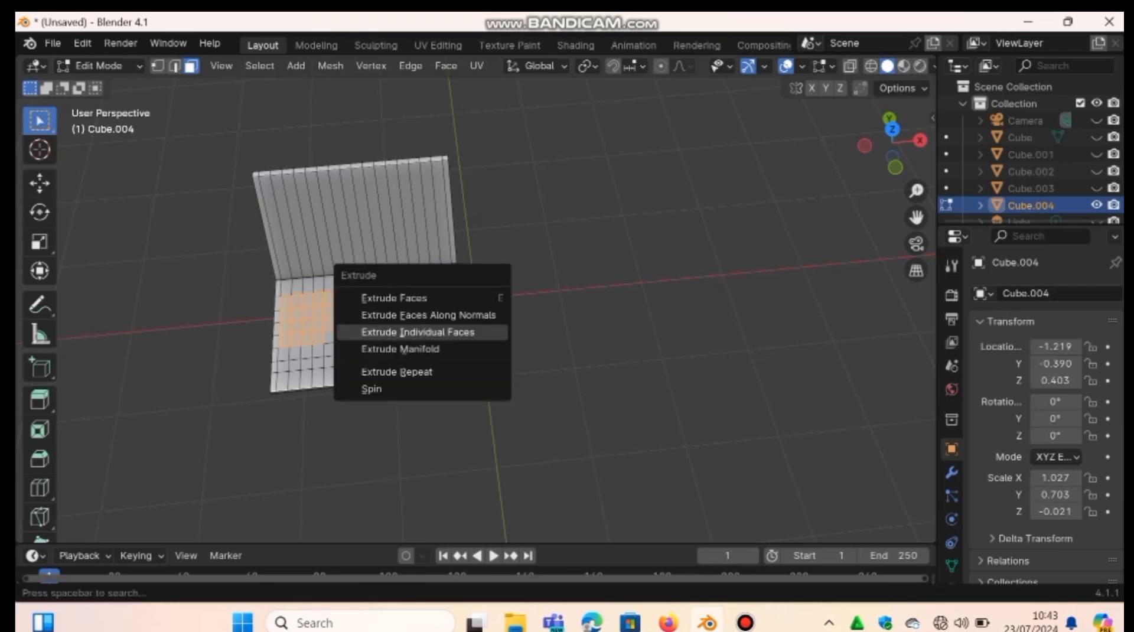
pyautogui.click(417, 331)
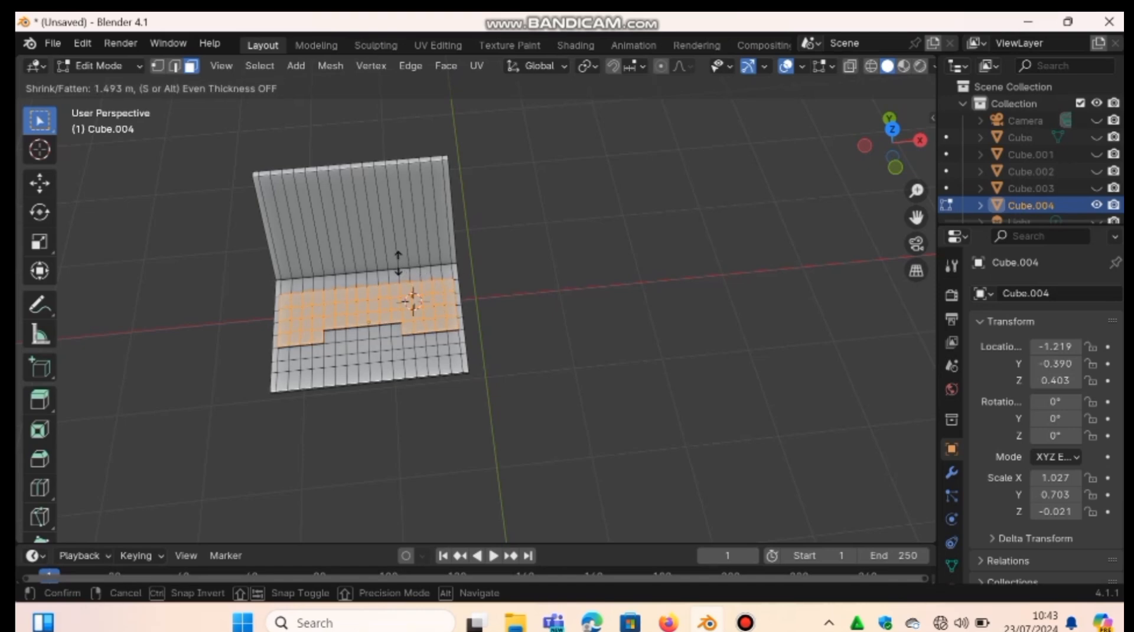
pyautogui.click(398, 262)
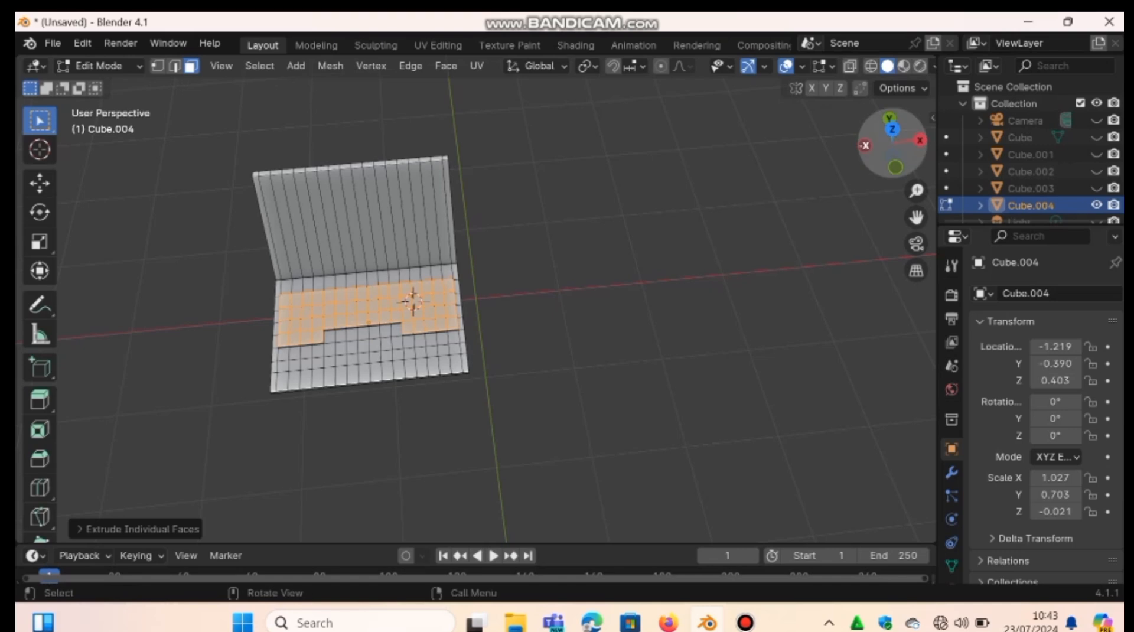
# - Set the transform pivot point to Individual Origins and scale the extruded key tops to about 0.72 along the global Y axis
pyautogui.moveTo(889, 140); pyautogui.dragTo(844, 159)
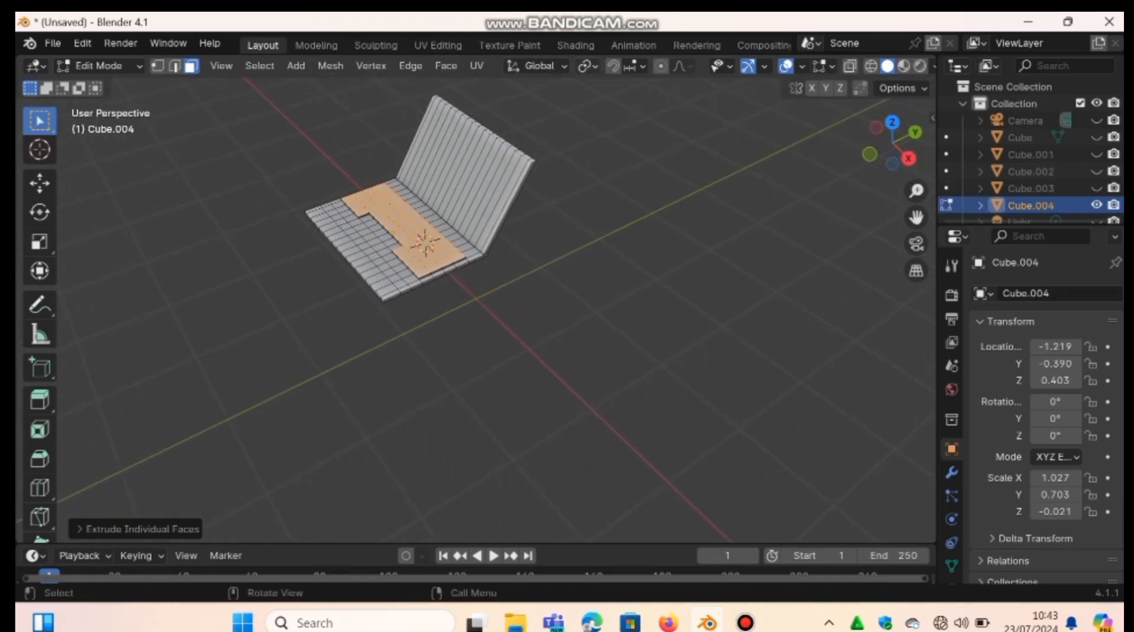
pyautogui.click(588, 65)
pyautogui.click(626, 145)
pyautogui.press('s')
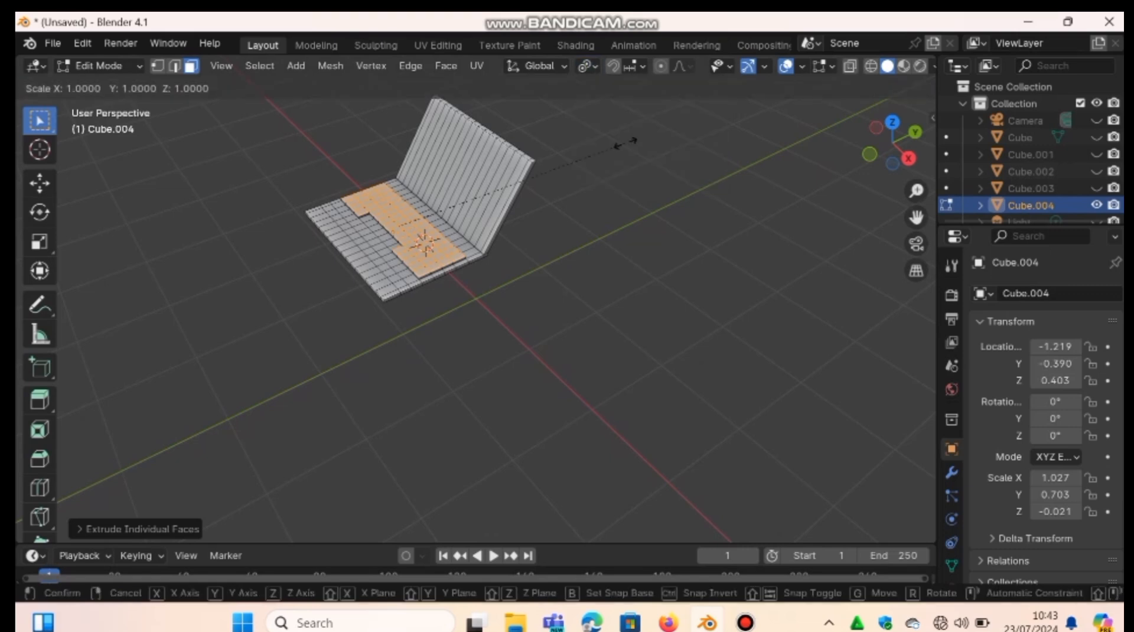
pyautogui.press('y')
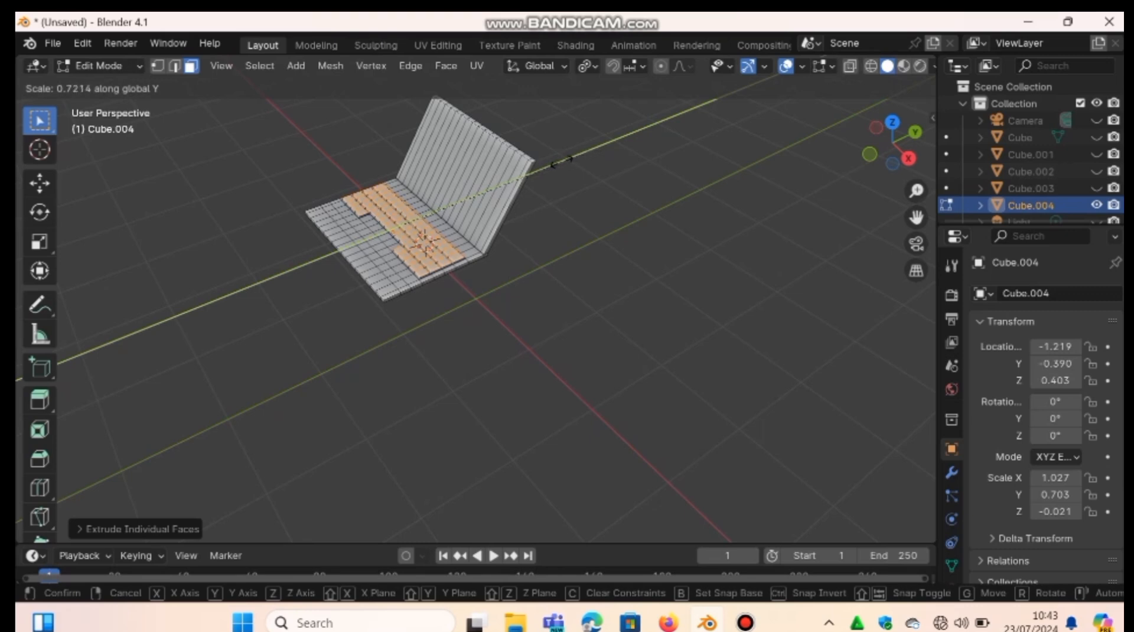
pyautogui.click(561, 160)
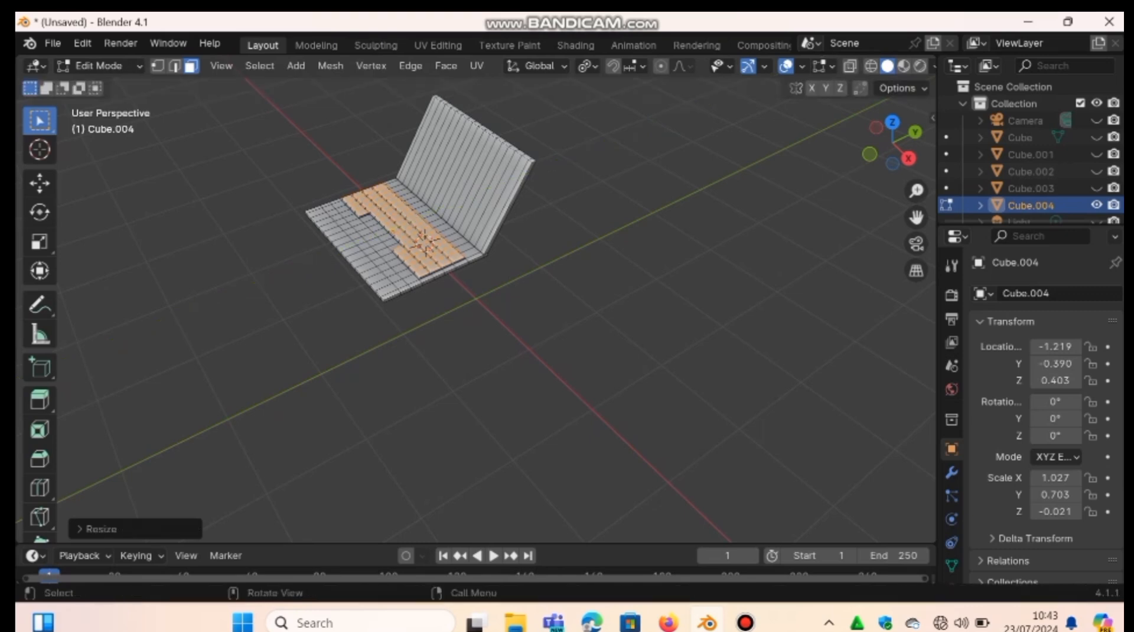
# - Scale the key tops to about 0.83 along the global X axis and check the keyboard in Object Mode
pyautogui.press('s')
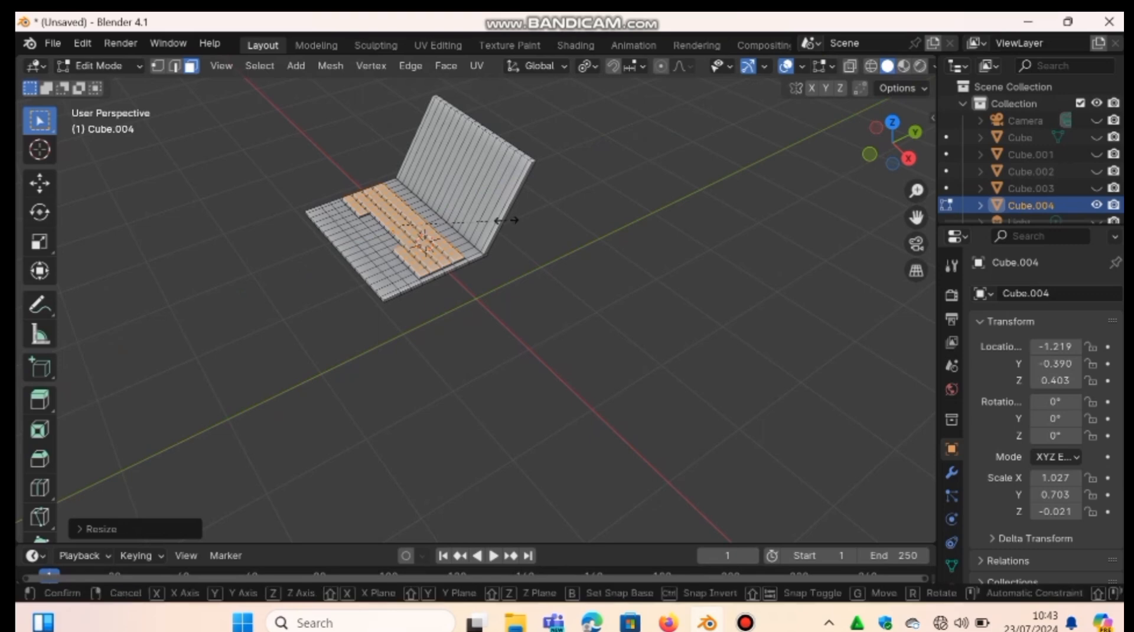
pyautogui.press('x')
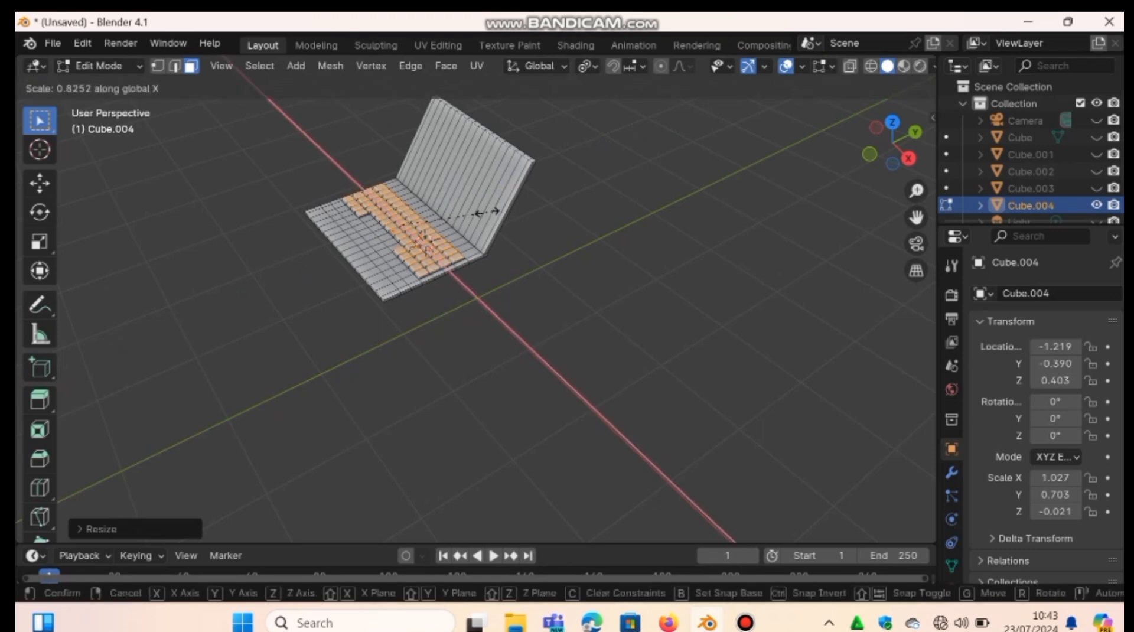
pyautogui.click(487, 212)
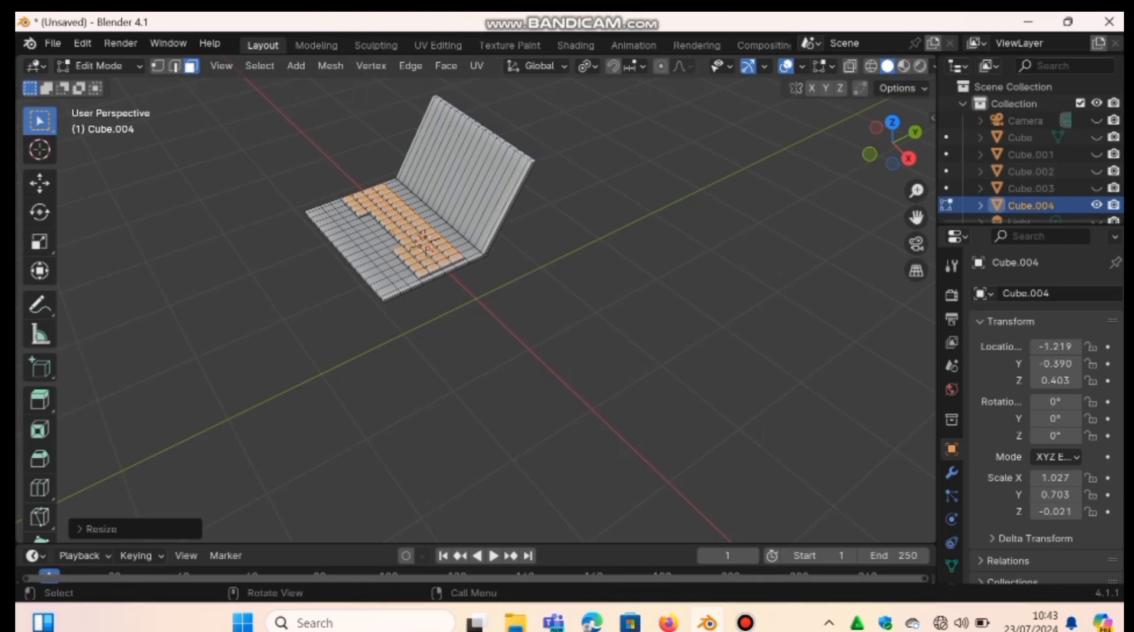
pyautogui.moveTo(892, 145); pyautogui.dragTo(899, 157)
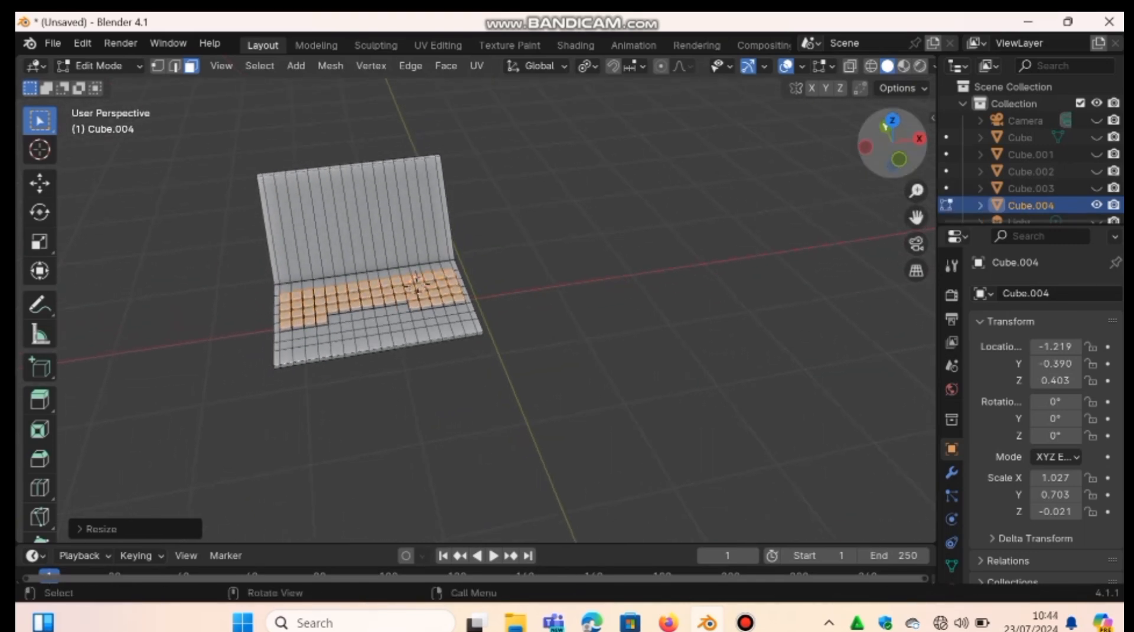
pyautogui.moveTo(885, 126); pyautogui.dragTo(849, 127)
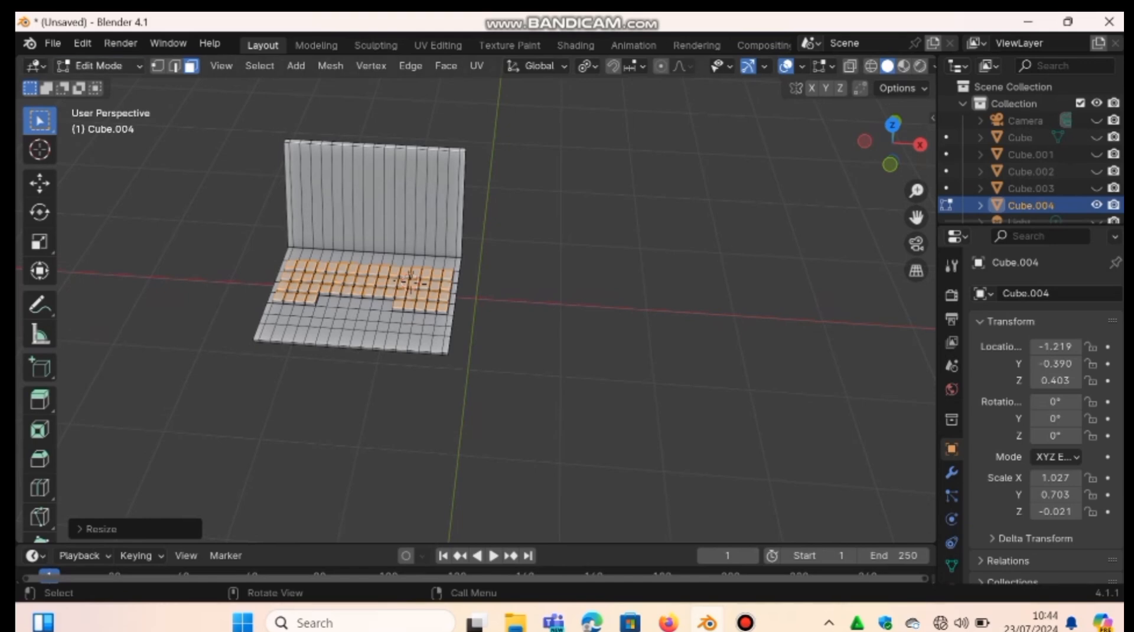
pyautogui.click(98, 66)
pyautogui.click(112, 83)
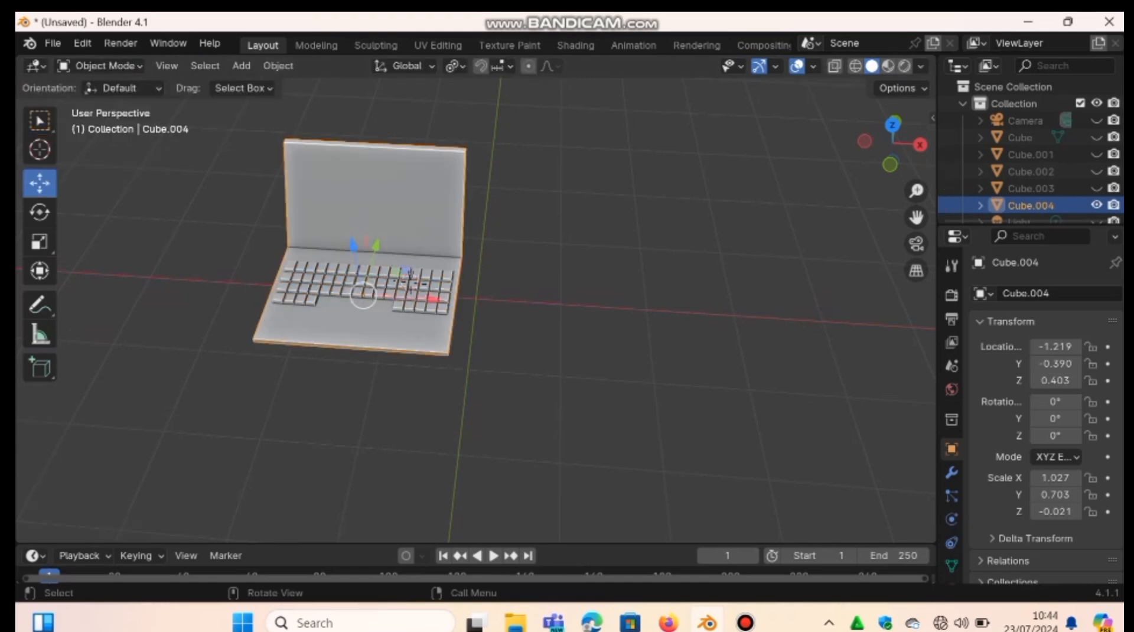
# - In Edit Mode, select the seven faces in the fourth key row's central gap and extrude them about 0.007 m as the spacebar
pyautogui.click(99, 65)
pyautogui.click(103, 103)
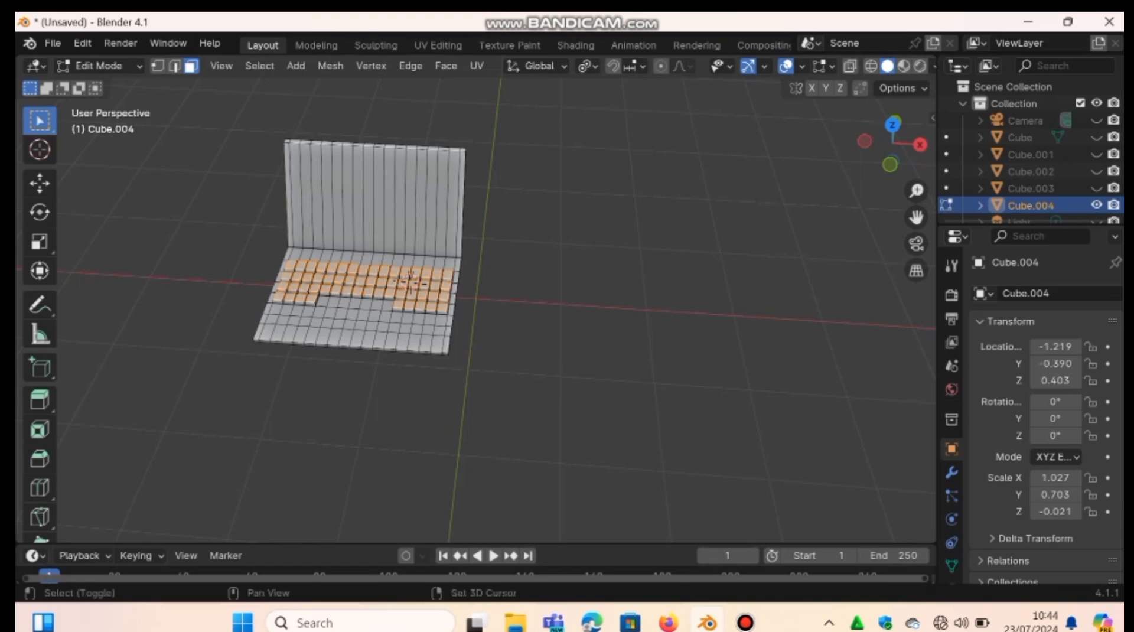
pyautogui.click(322, 302)
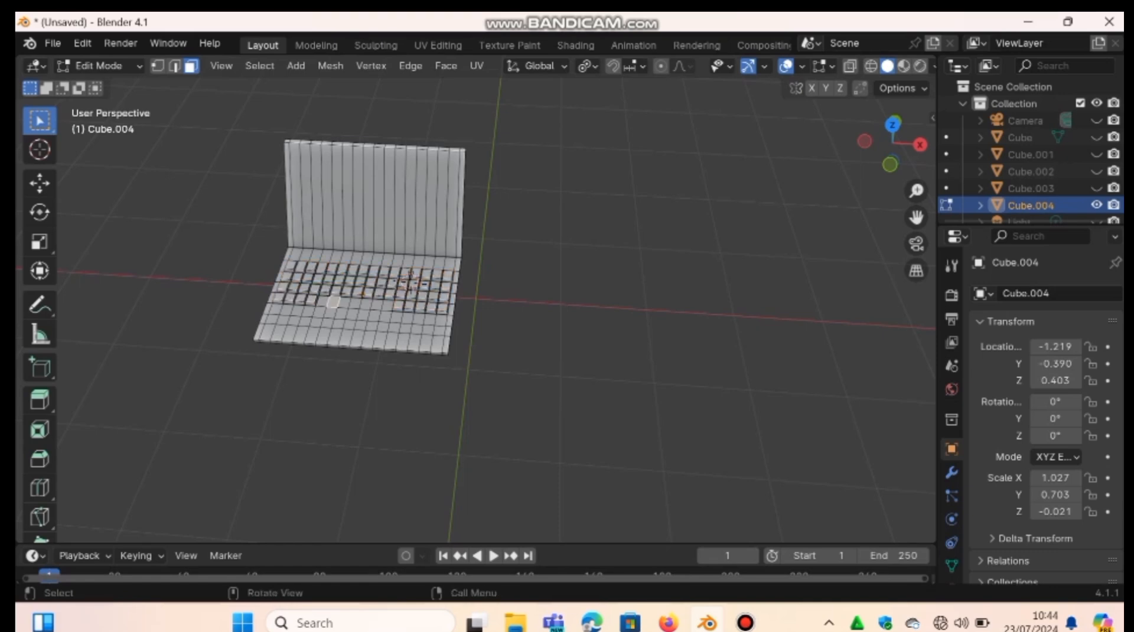
pyautogui.keyDown('shift'); pyautogui.click(333, 302); pyautogui.keyUp('shift')
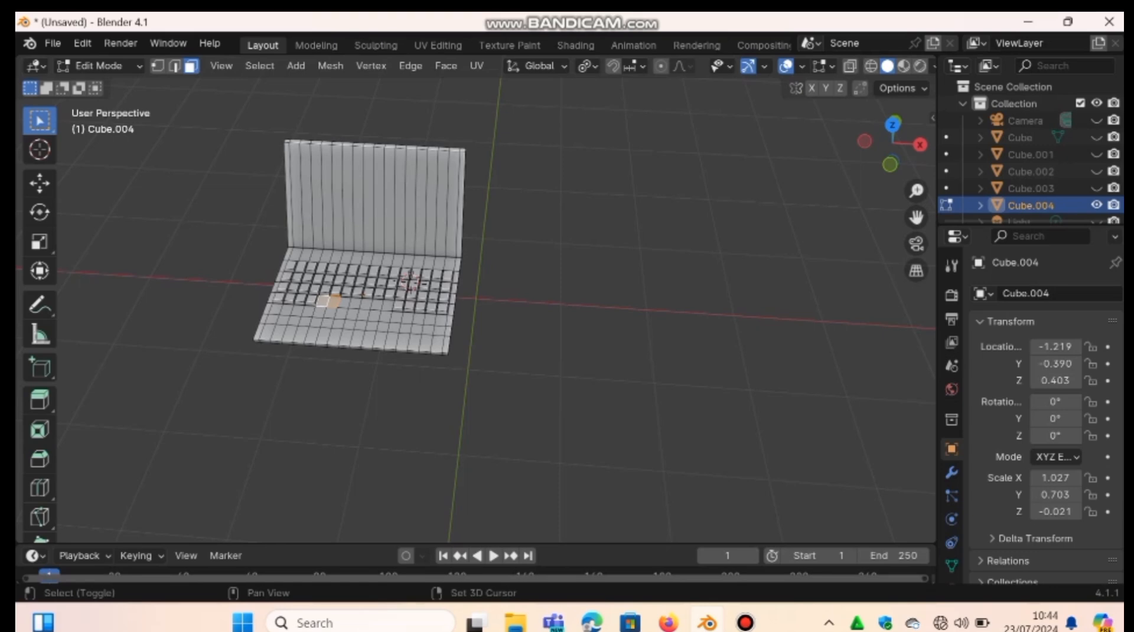
pyautogui.keyDown('shift'); pyautogui.click(344, 302); pyautogui.keyUp('shift')
pyautogui.keyDown('shift'); pyautogui.click(355, 303); pyautogui.keyUp('shift')
pyautogui.keyDown('shift'); pyautogui.click(365, 304); pyautogui.keyUp('shift')
pyautogui.keyDown('shift'); pyautogui.click(376, 304); pyautogui.keyUp('shift')
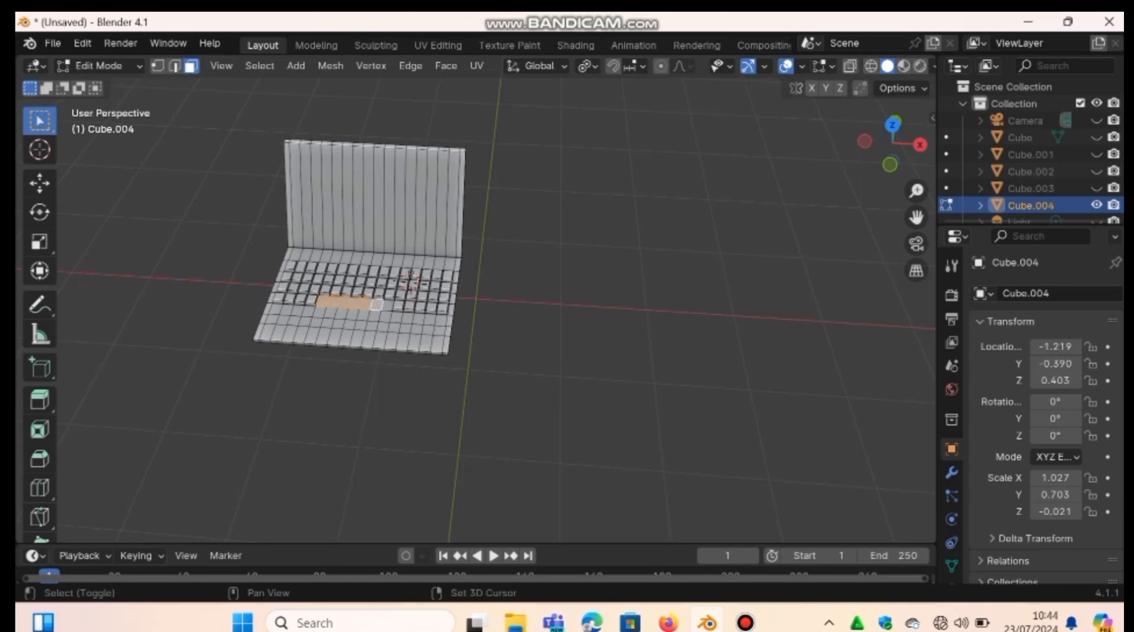
pyautogui.keyDown('shift'); pyautogui.click(387, 305); pyautogui.keyUp('shift')
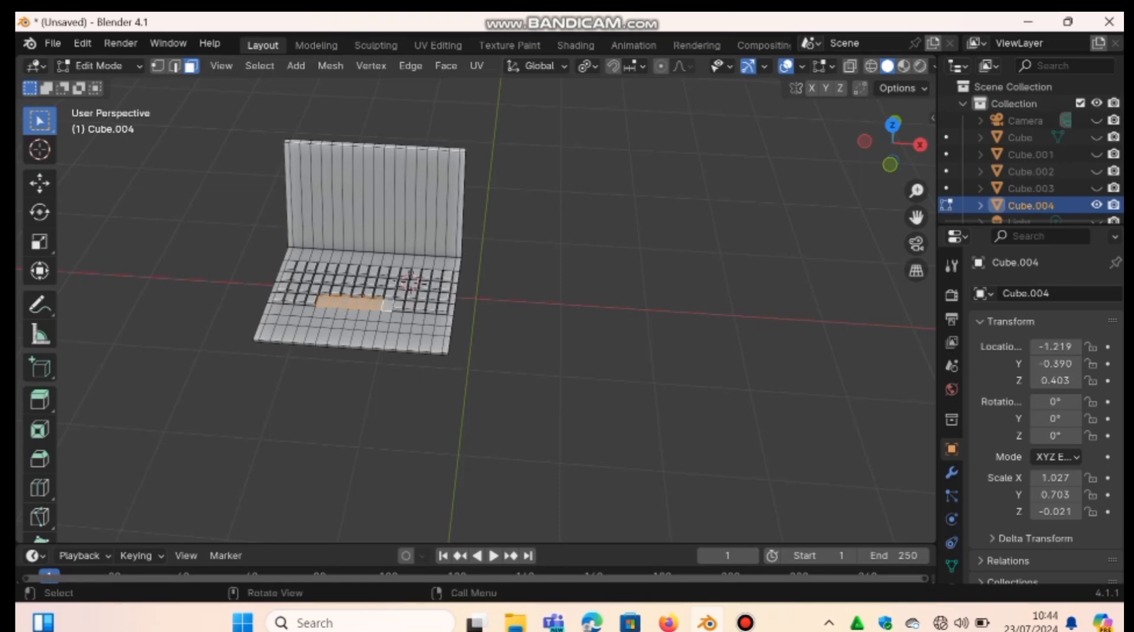
pyautogui.press('e')
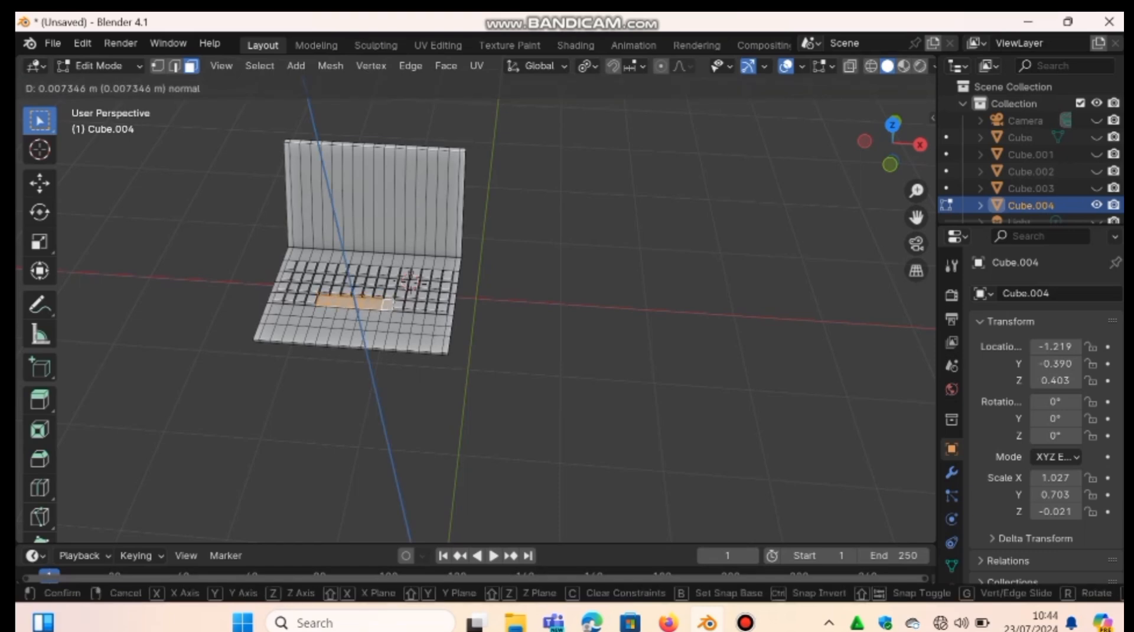
pyautogui.press('Return')
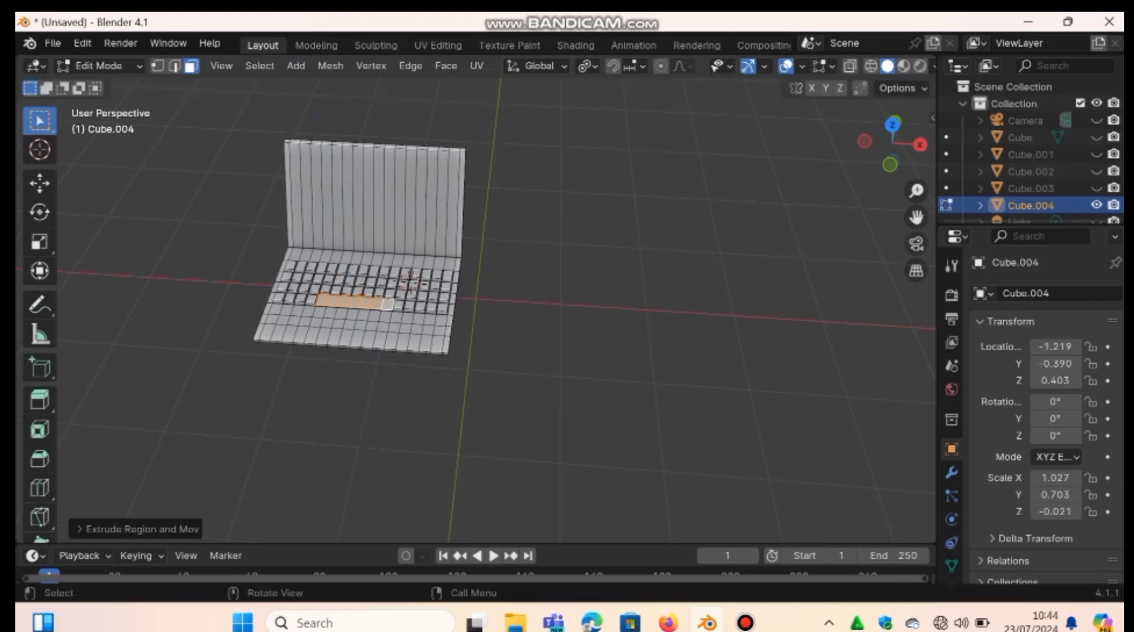
# - Scale the spacebar's top to about 0.69 along Y and 0.98 along X, and return to Object Mode
pyautogui.press('s')
pyautogui.press('y')
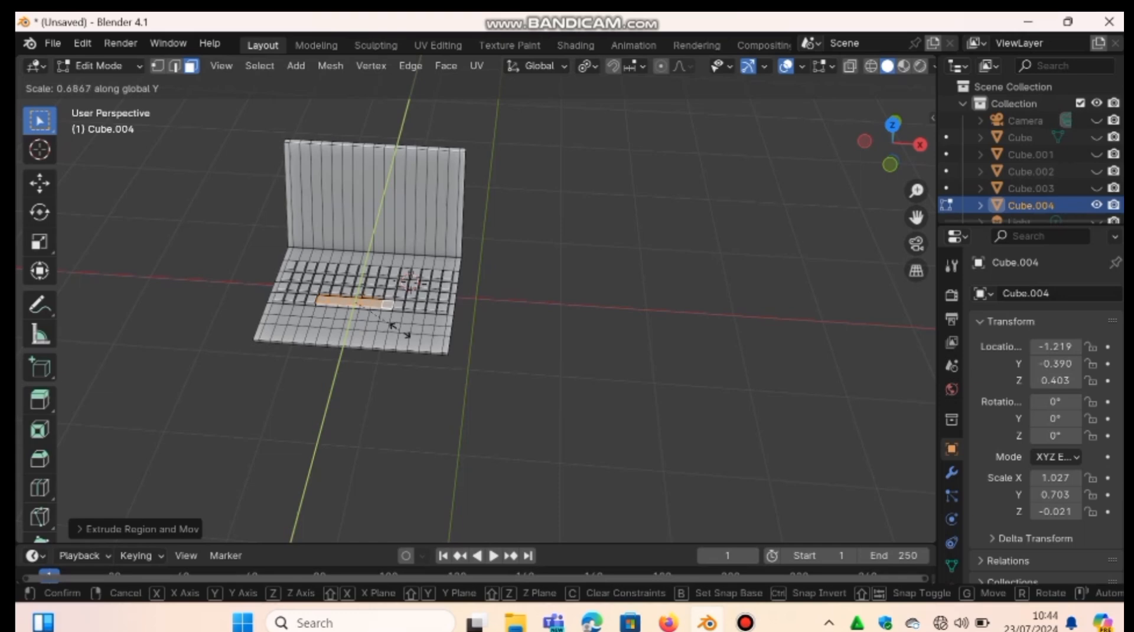
pyautogui.click(400, 330)
pyautogui.press('s')
pyautogui.press('x')
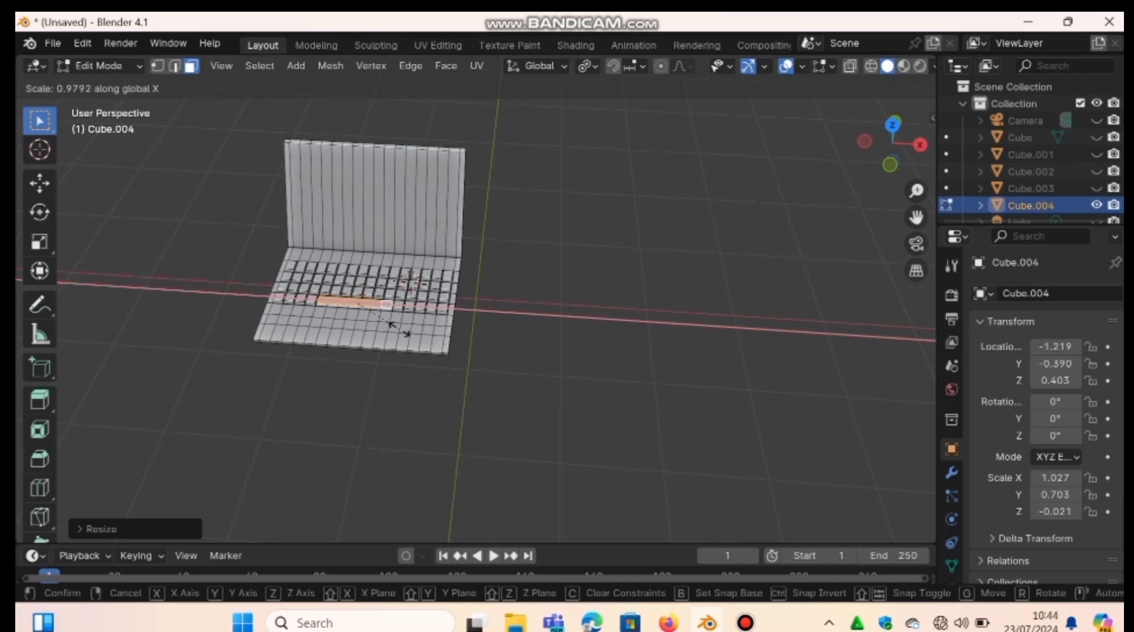
pyautogui.click(400, 328)
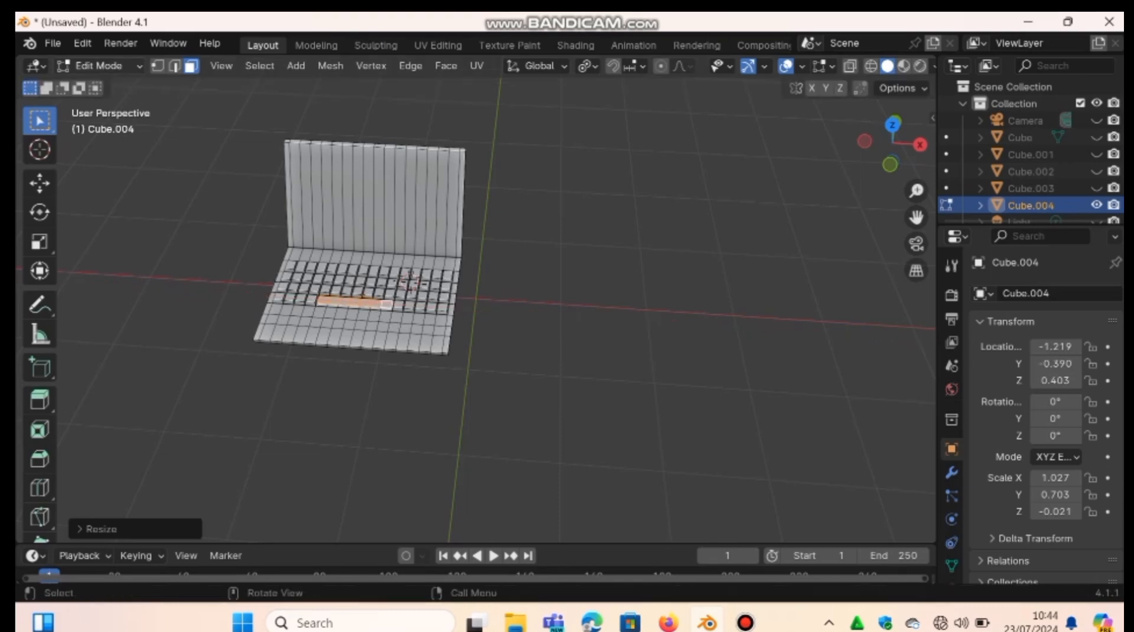
pyautogui.click(98, 66)
pyautogui.click(103, 83)
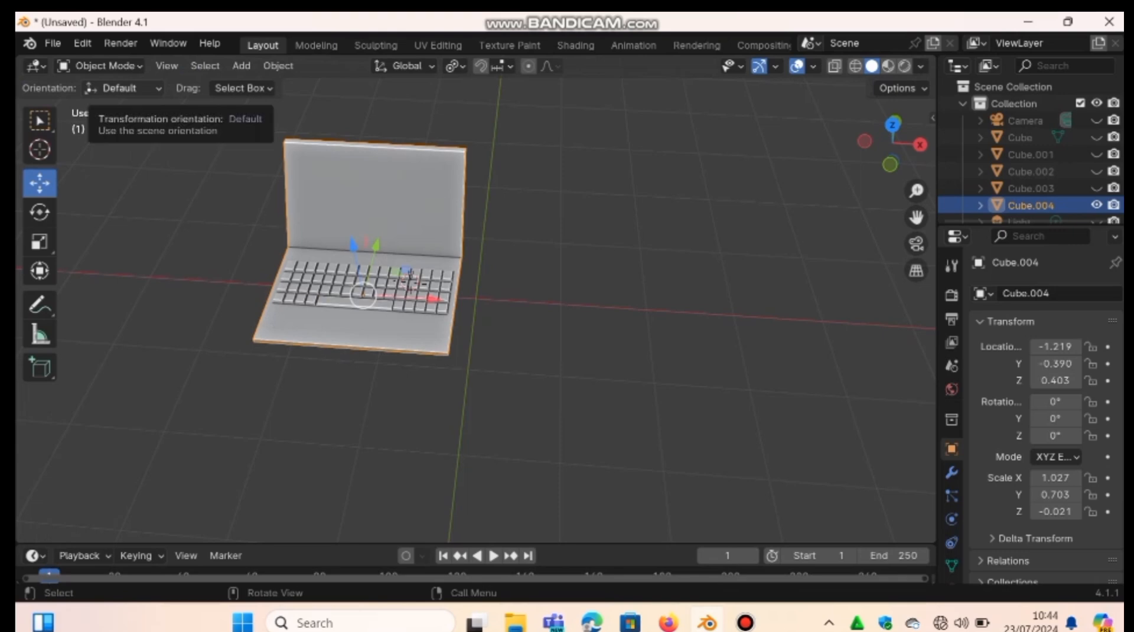
# - In Edit Mode, box-select a two-row block of base faces in front of the spacebar, about as wide as it, for the touchpad
pyautogui.click(99, 66)
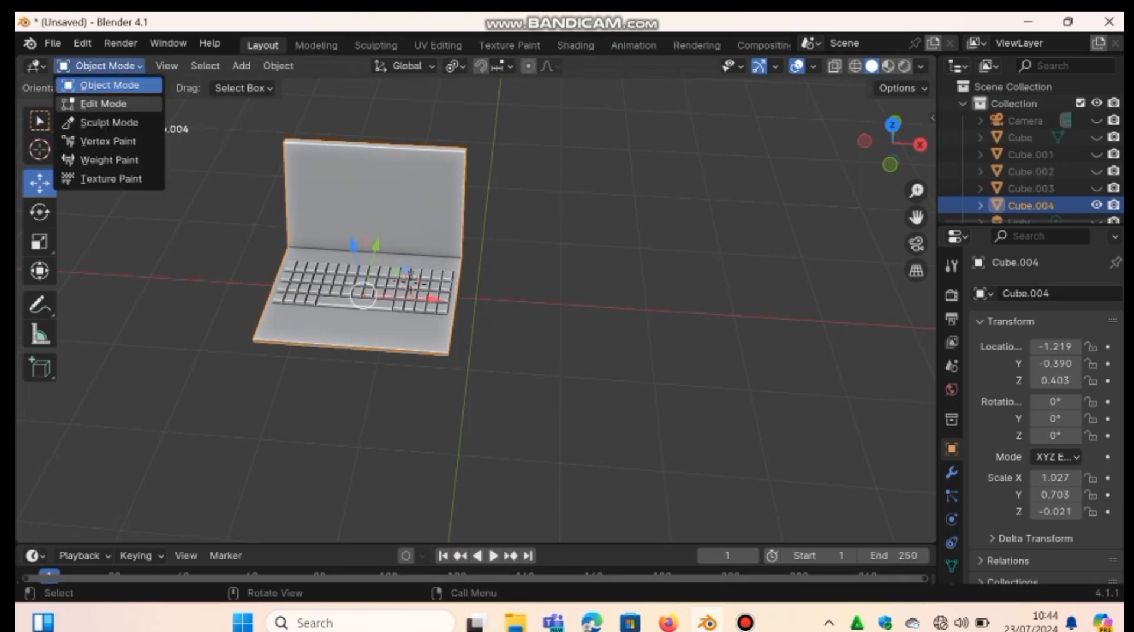
pyautogui.click(104, 103)
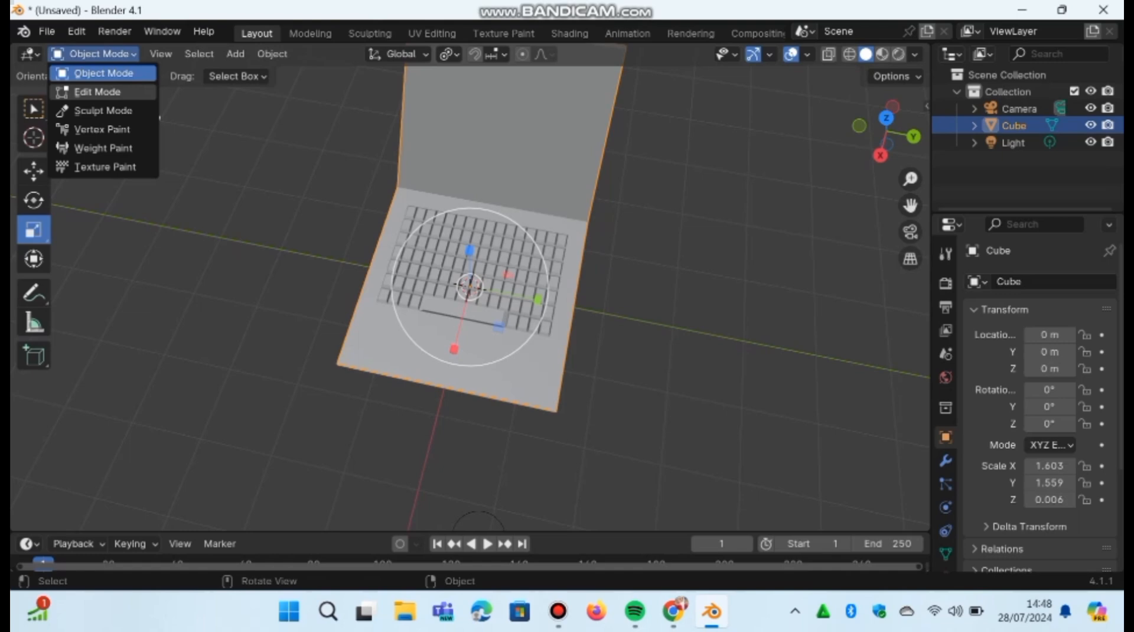
pyautogui.click(103, 101)
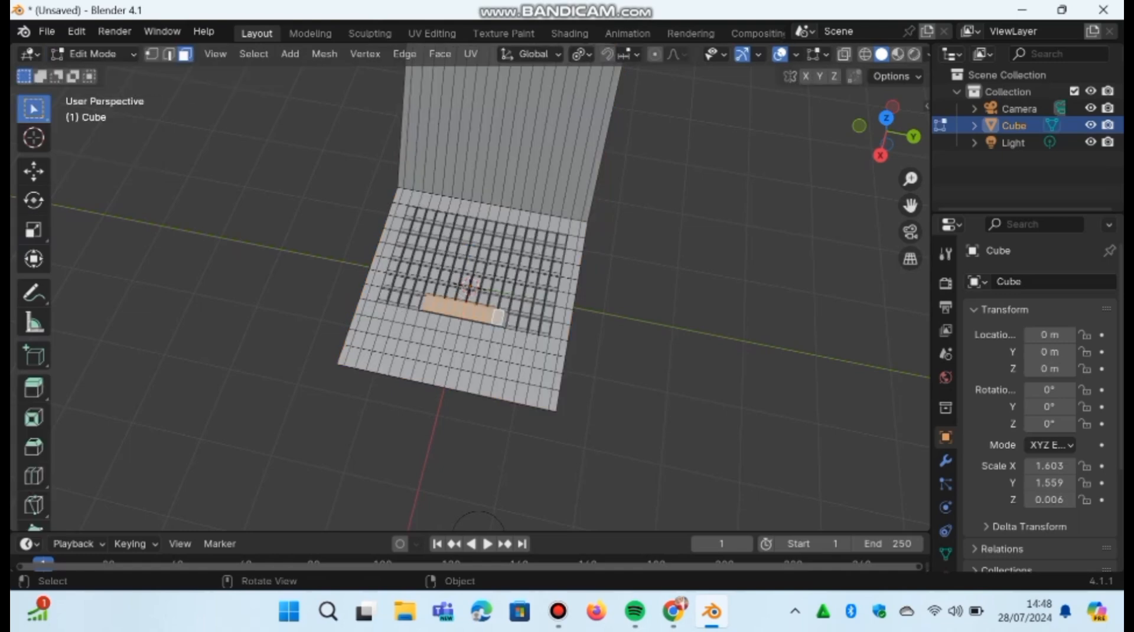
pyautogui.moveTo(650, 295); pyautogui.dragTo(674, 291, button='middle')
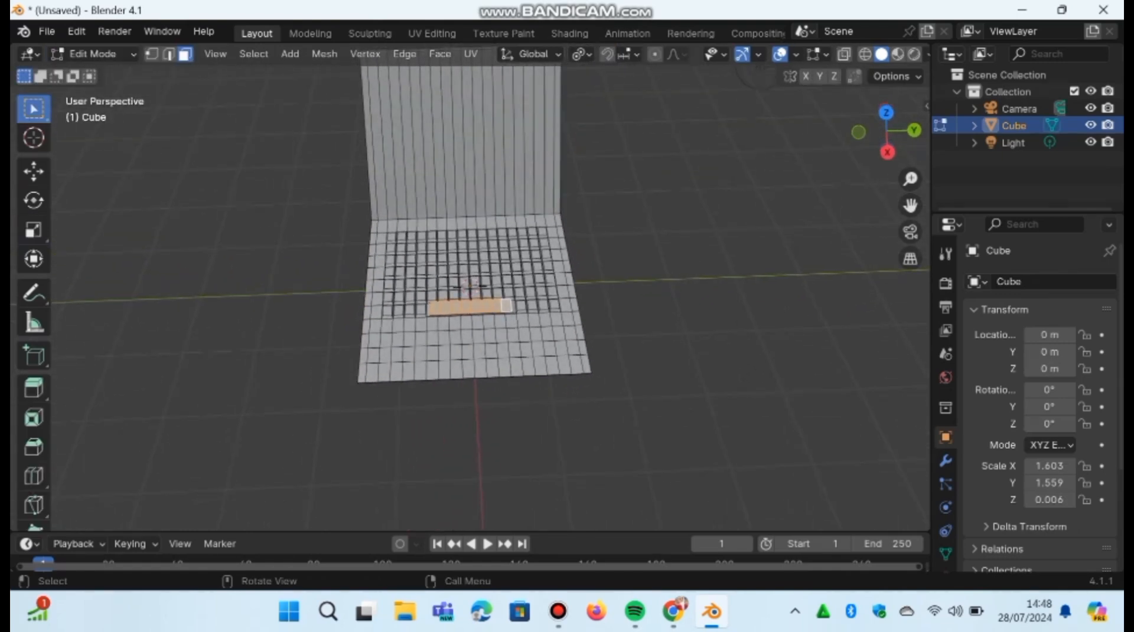
pyautogui.click(444, 338)
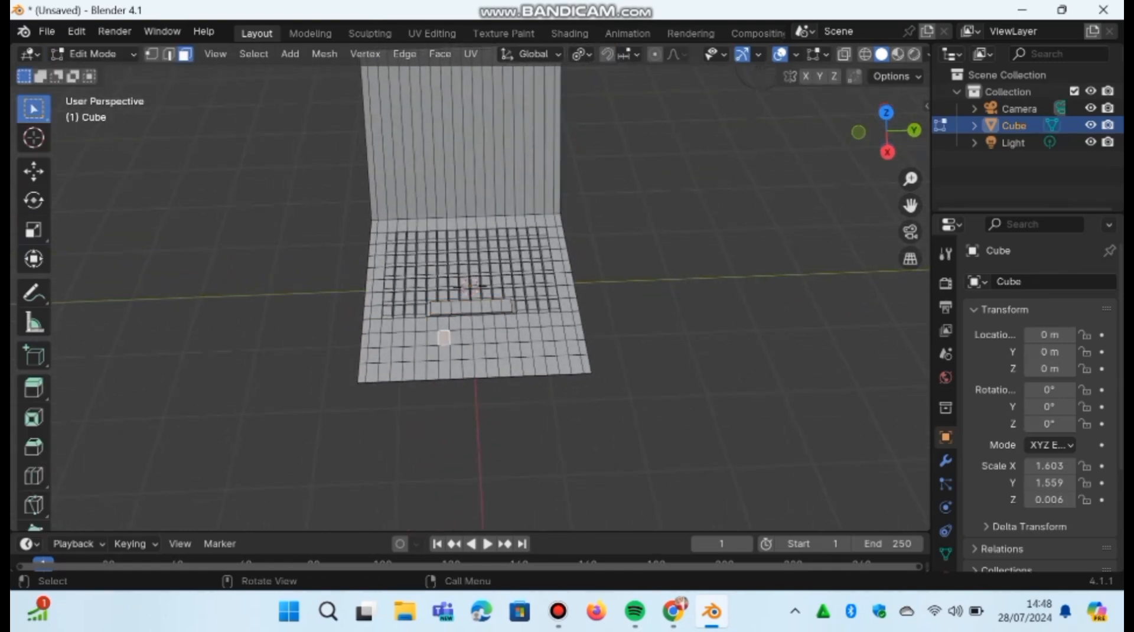
pyautogui.click(432, 338)
pyautogui.press('b')
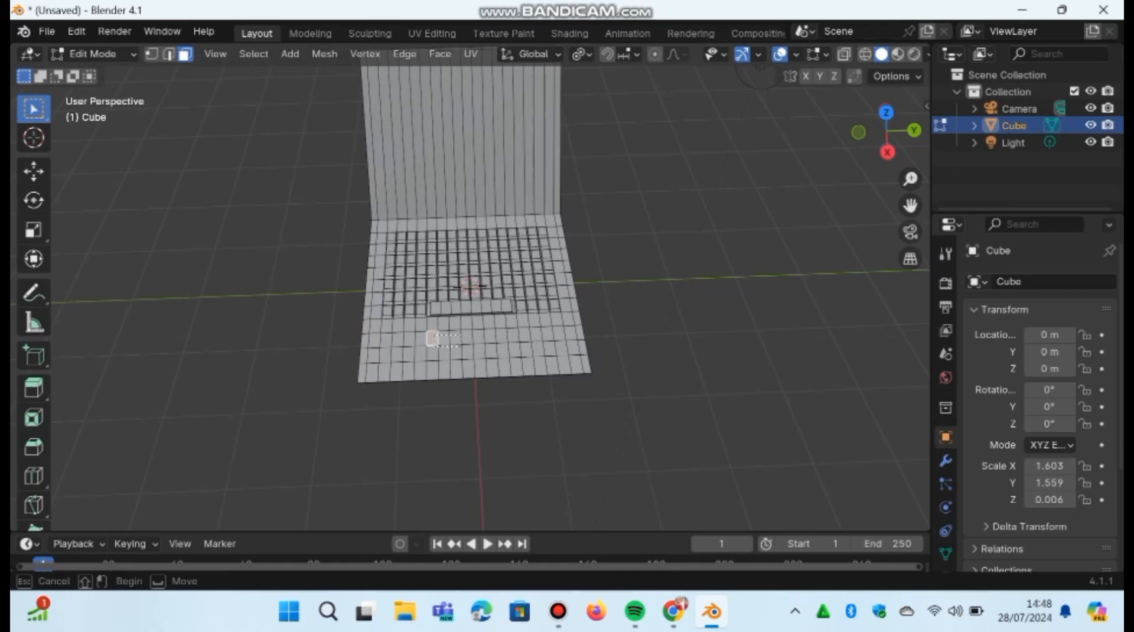
pyautogui.moveTo(460, 347); pyautogui.dragTo(502, 356)
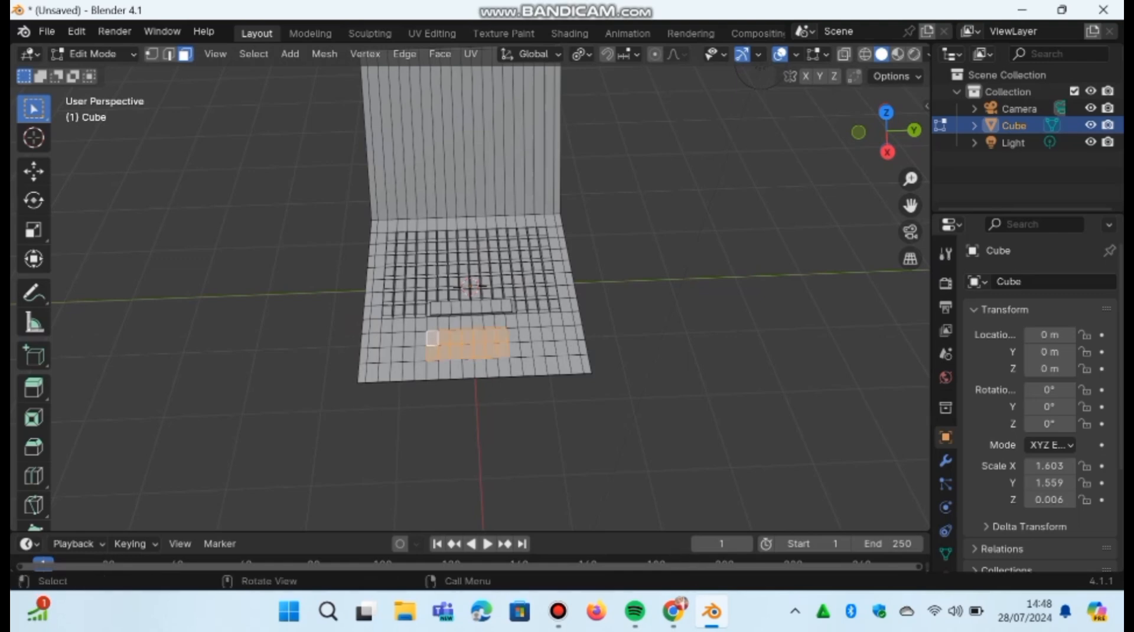
# - Extrude the selected touchpad faces about 0.015 m outward from the laptop base
pyautogui.press('e')
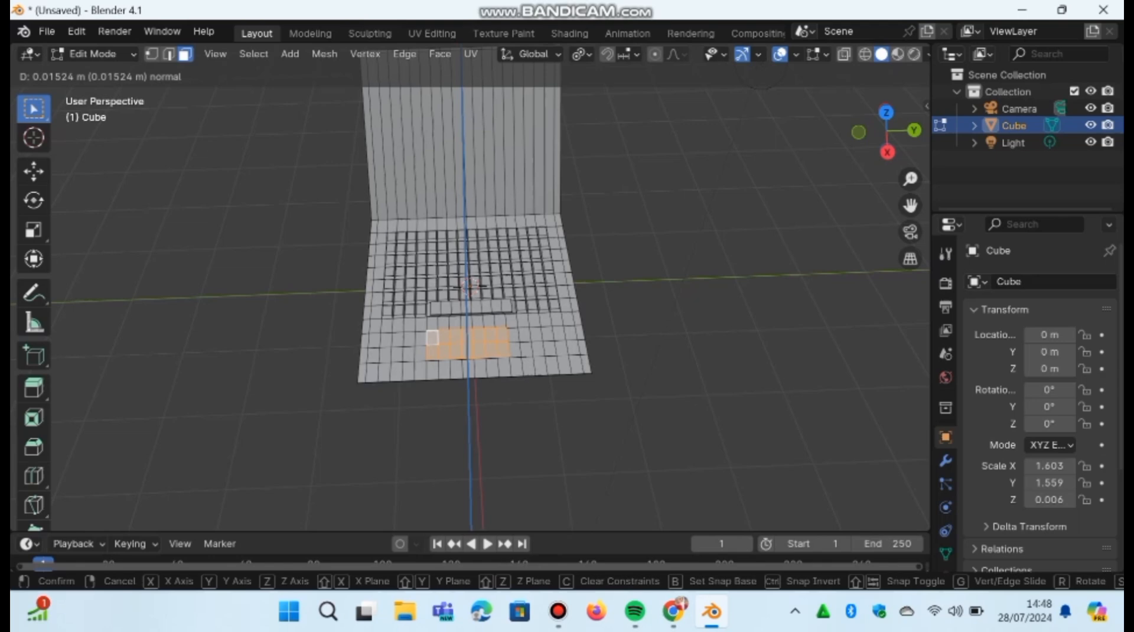
pyautogui.press('Return')
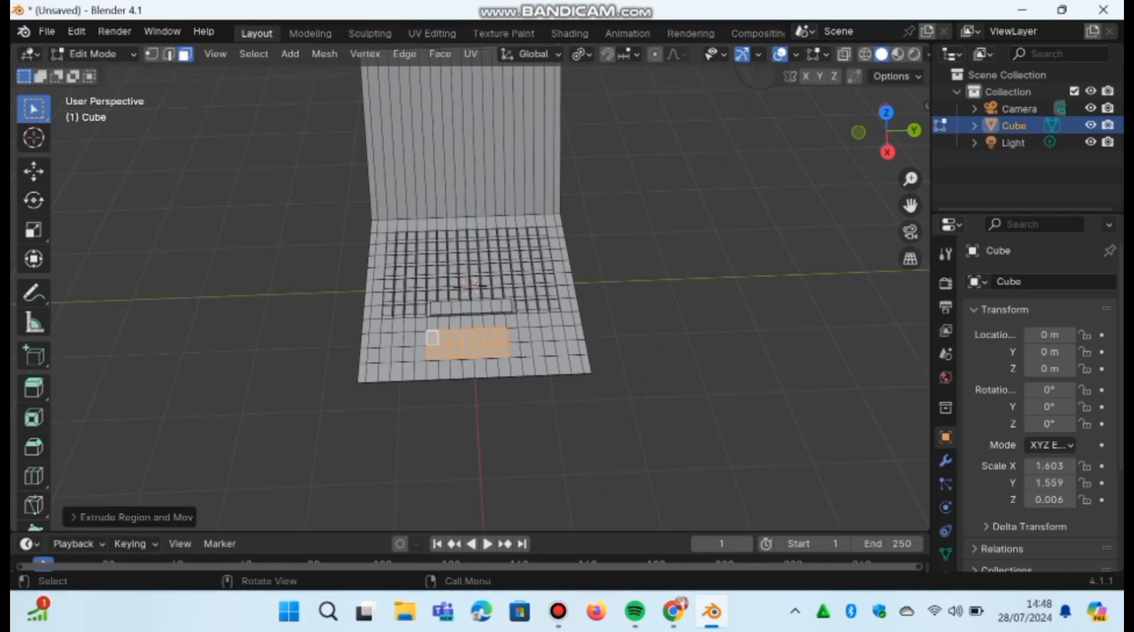
pyautogui.scroll(2, 472, 283)
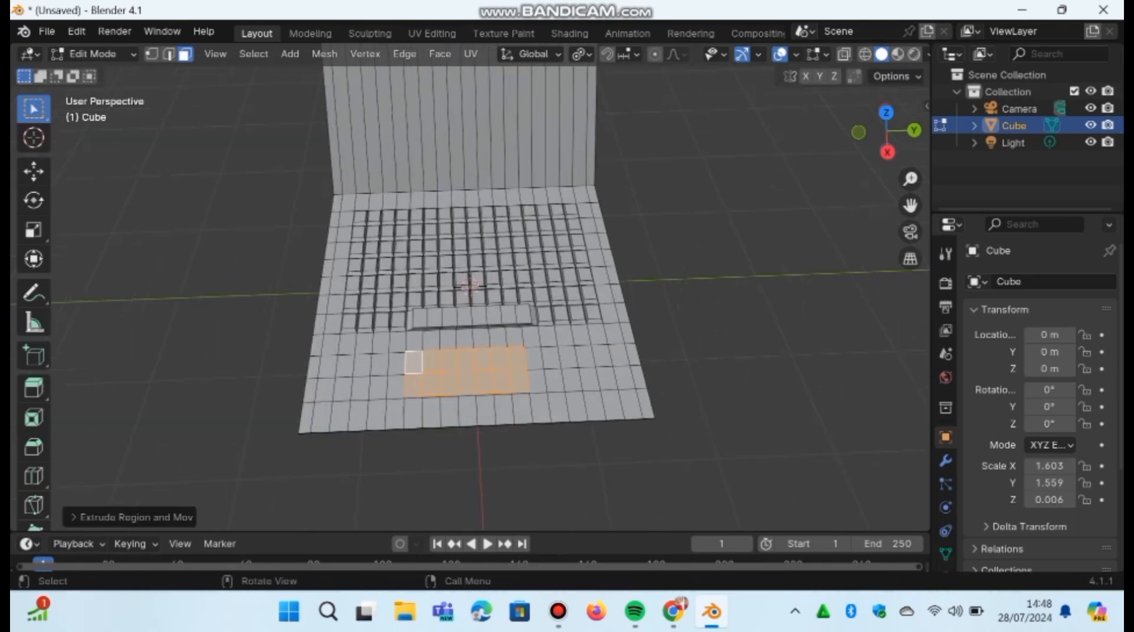
# - Try extruding the touchpad faces about 0.18 m down into the base, inspect the result, and undo it
pyautogui.press('e')
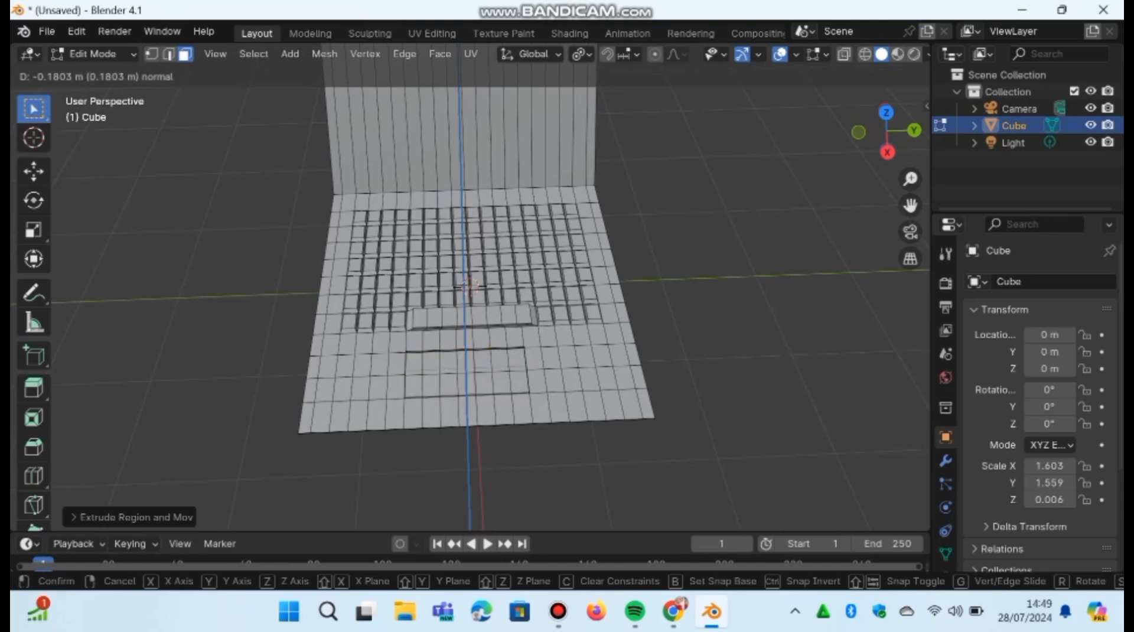
pyautogui.press('Return')
pyautogui.moveTo(201, 378); pyautogui.dragTo(89, 397, button='middle')
pyautogui.hotkey('ctrl', 'z')
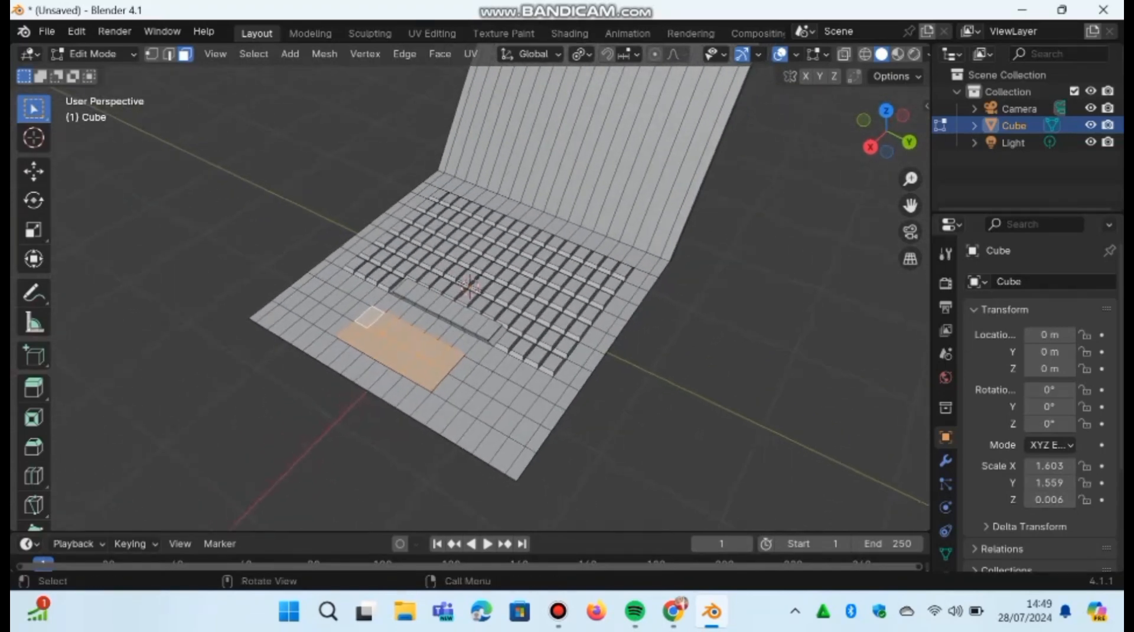
# - Try extruding the touchpad faces down through the base, check it from below, and undo the extrusion
pyautogui.press('e')
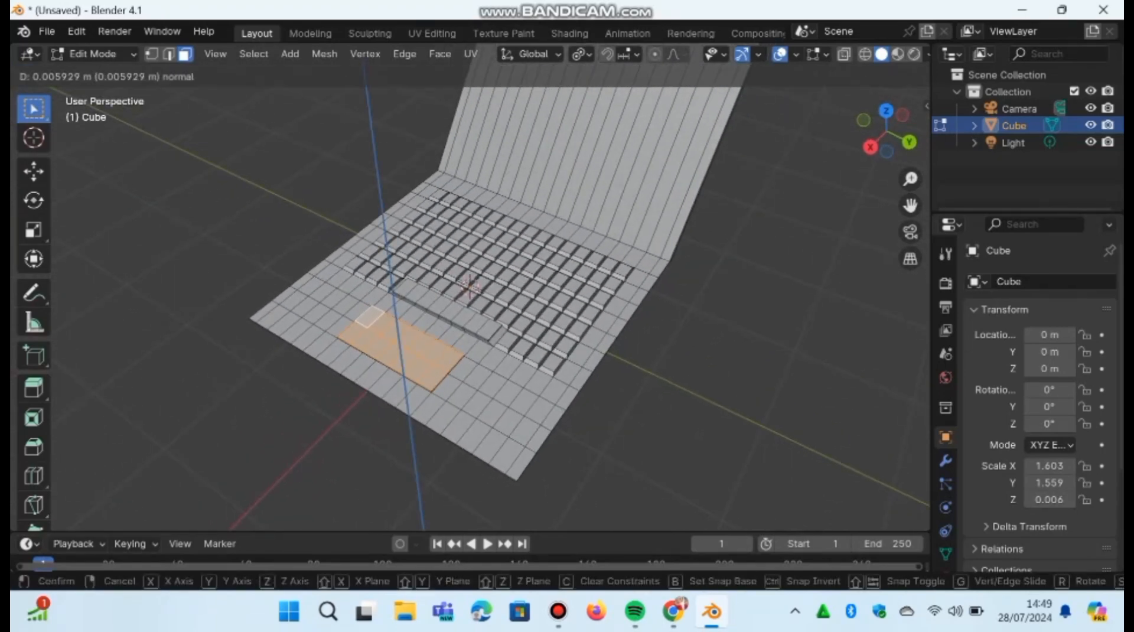
pyautogui.click(88, 407)
pyautogui.moveTo(88, 408); pyautogui.dragTo(88, 332, button='middle')
pyautogui.hotkey('ctrl', 'e')
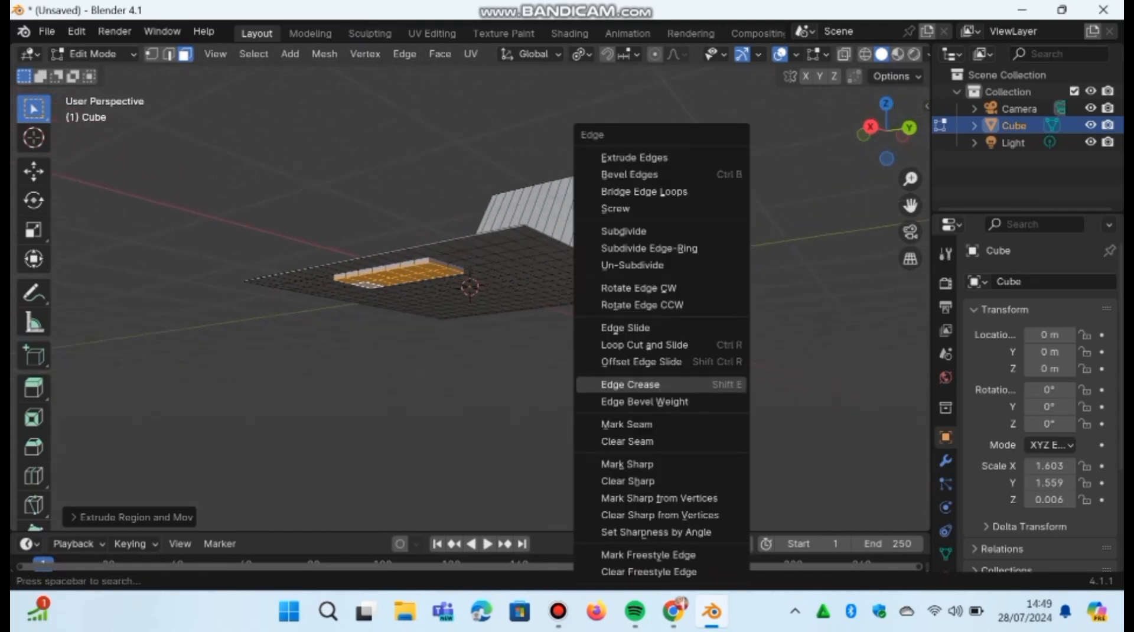
pyautogui.press('Escape')
pyautogui.moveTo(661, 385); pyautogui.dragTo(739, 434, button='middle')
pyautogui.hotkey('ctrl', 'z')
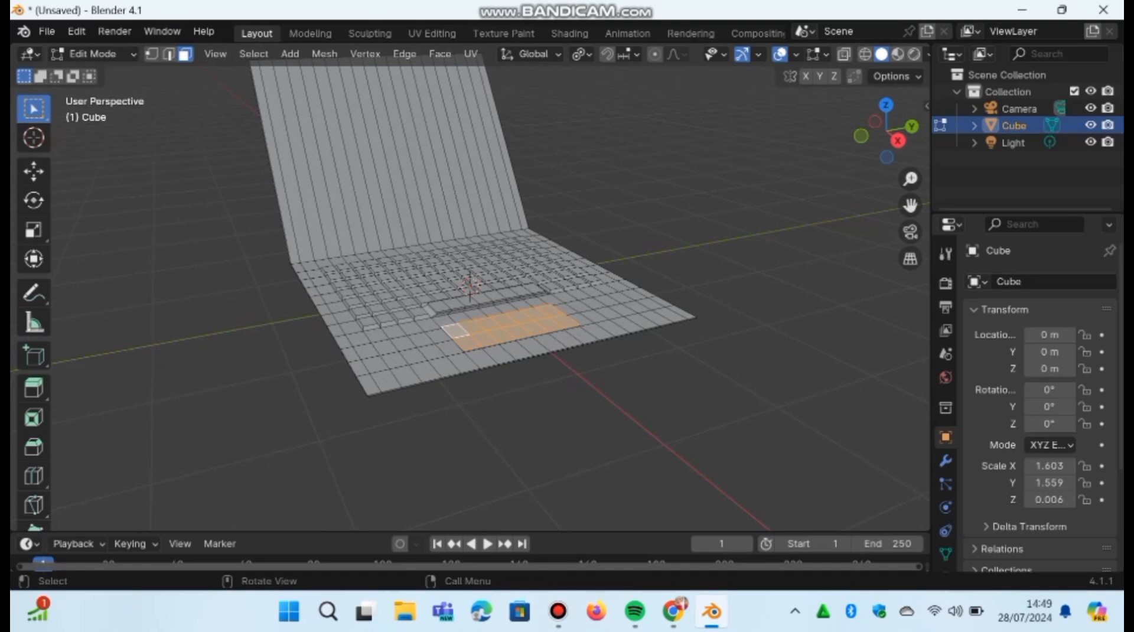
# - Extrude the touchpad faces about 0.032 m down into the base as a shallow recess, and clear the selection
pyautogui.press('e')
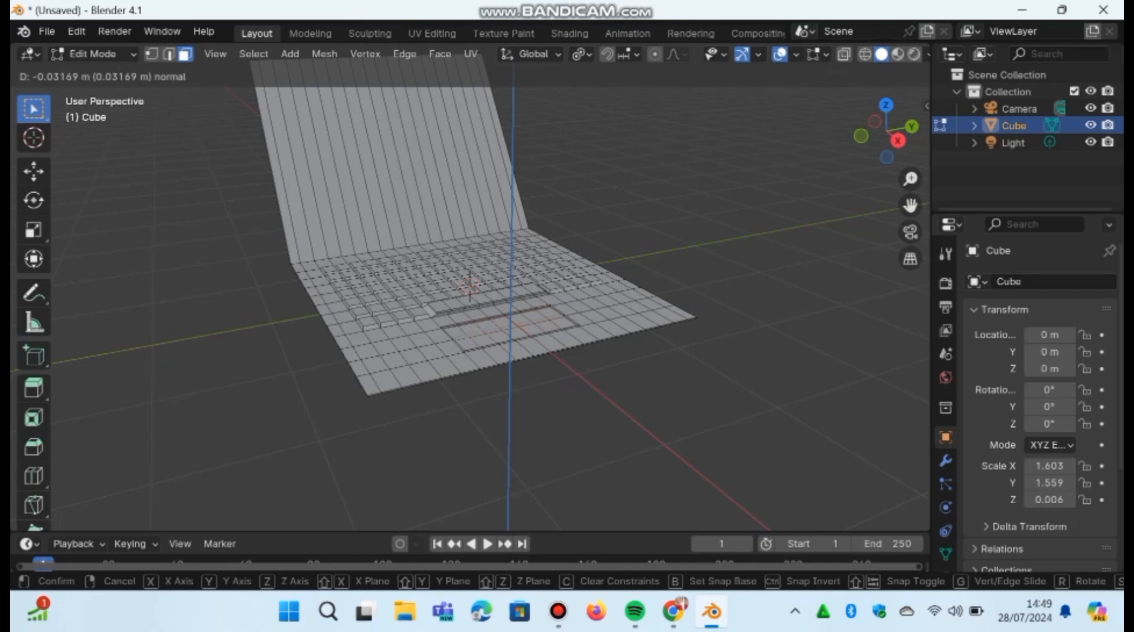
pyautogui.press('Return')
pyautogui.moveTo(469, 287); pyautogui.dragTo(449, 244, button='middle')
pyautogui.hotkey('alt', 'a')
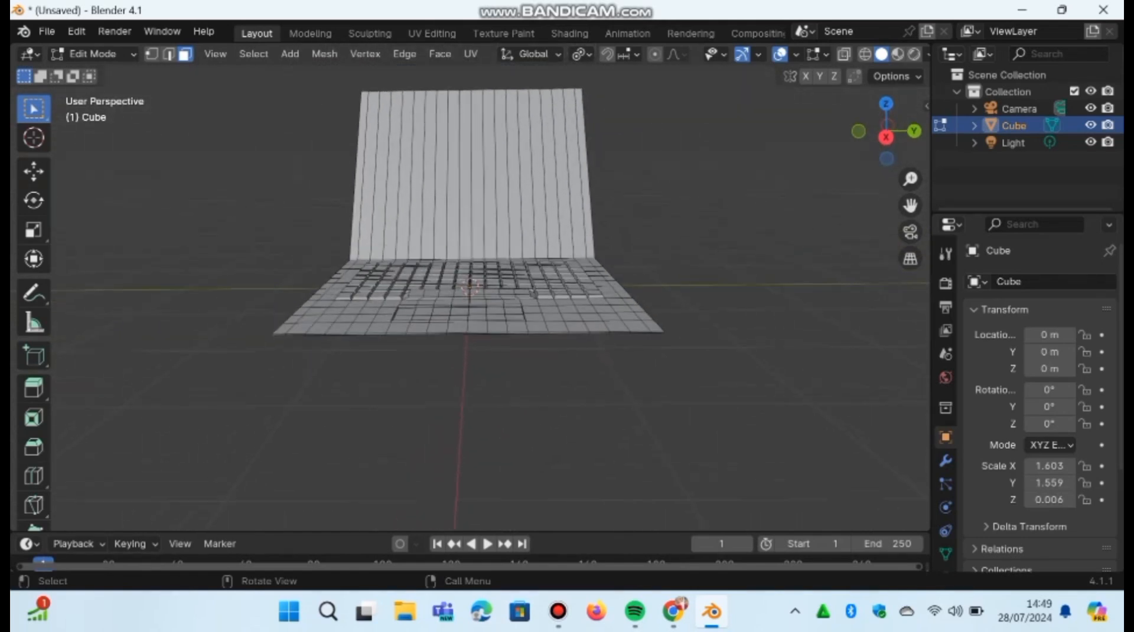
# - Select all vertical face strips on the front of the screen except the outermost strip at each side
pyautogui.click(368, 175)
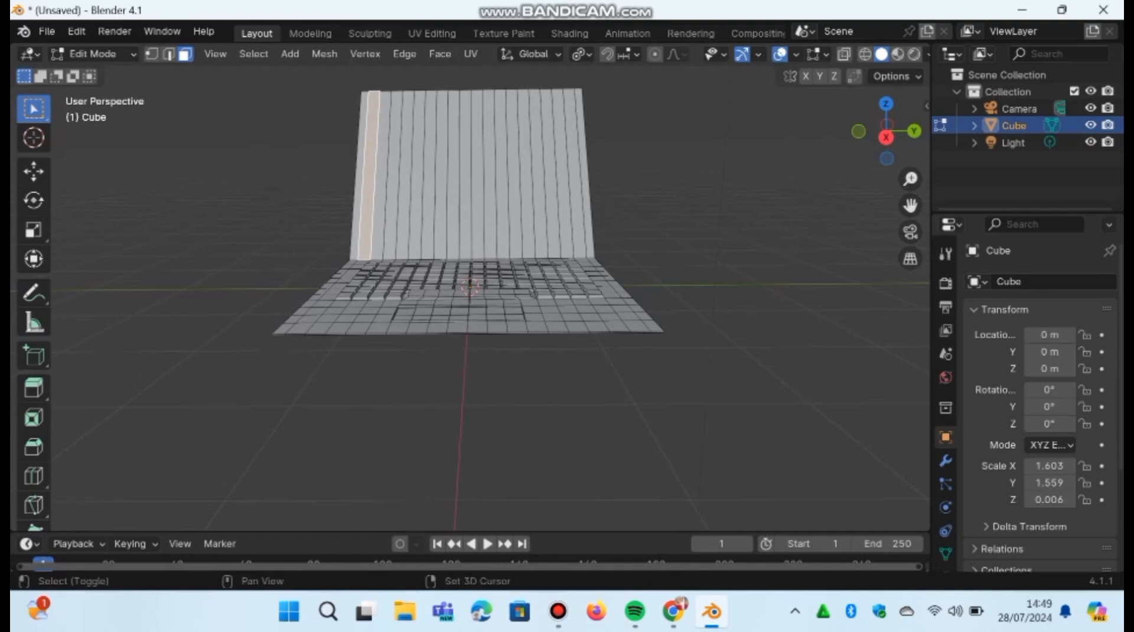
pyautogui.keyDown('shift'); pyautogui.click(381, 175); pyautogui.keyUp('shift')
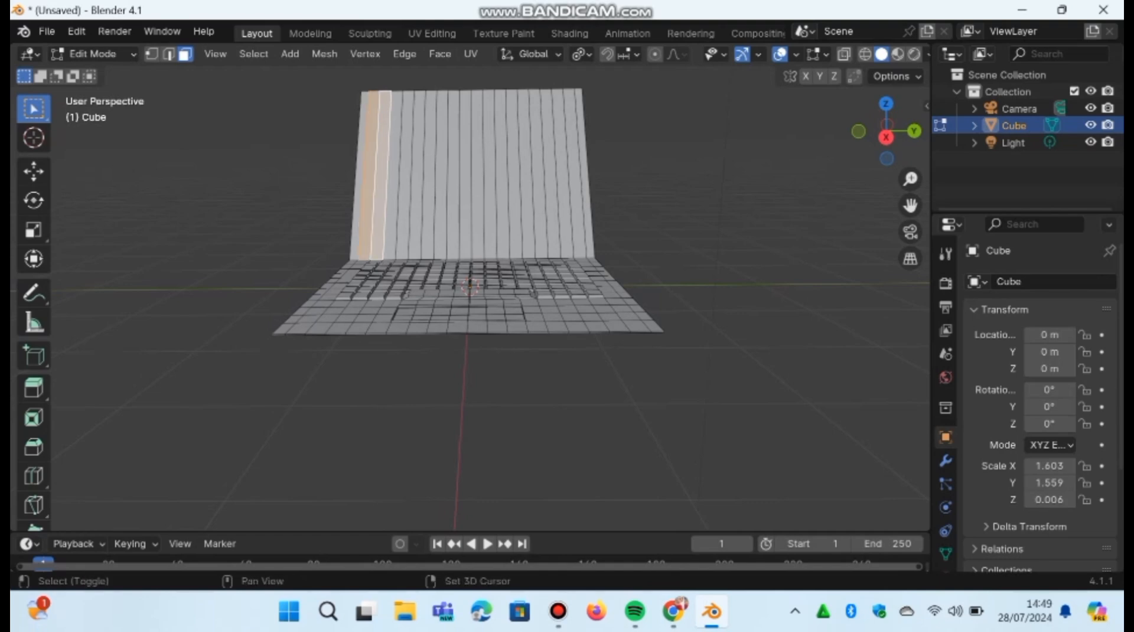
pyautogui.keyDown('shift'); pyautogui.click(392, 175); pyautogui.keyUp('shift')
pyautogui.keyDown('shift'); pyautogui.click(407, 175); pyautogui.keyUp('shift')
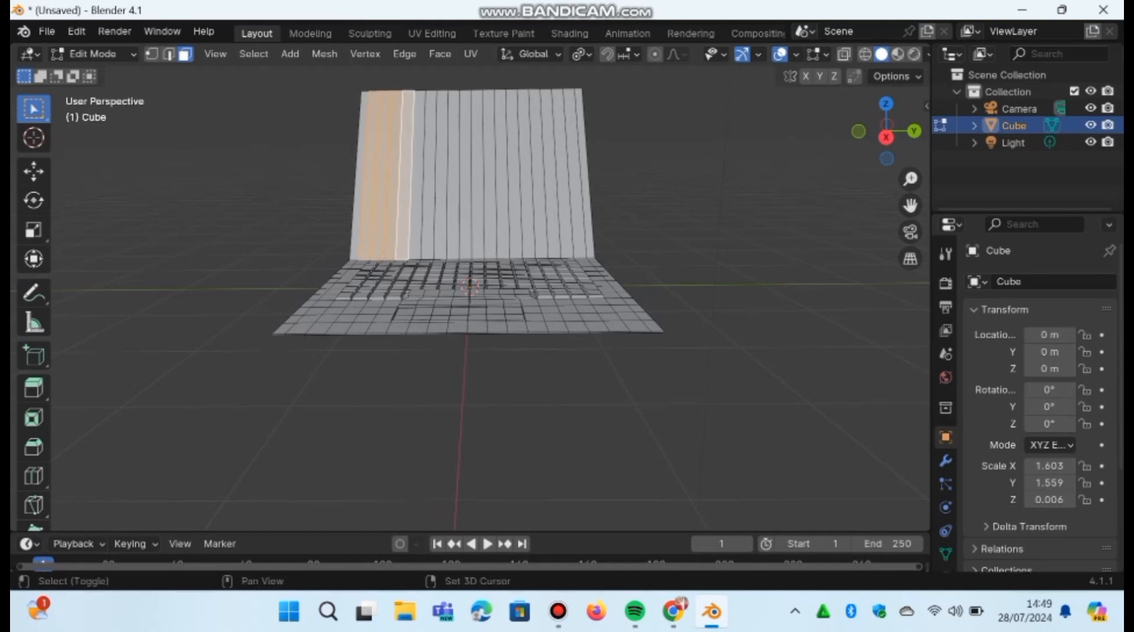
pyautogui.keyDown('shift'); pyautogui.click(418, 175); pyautogui.keyUp('shift')
pyautogui.keyDown('shift'); pyautogui.click(430, 175); pyautogui.keyUp('shift')
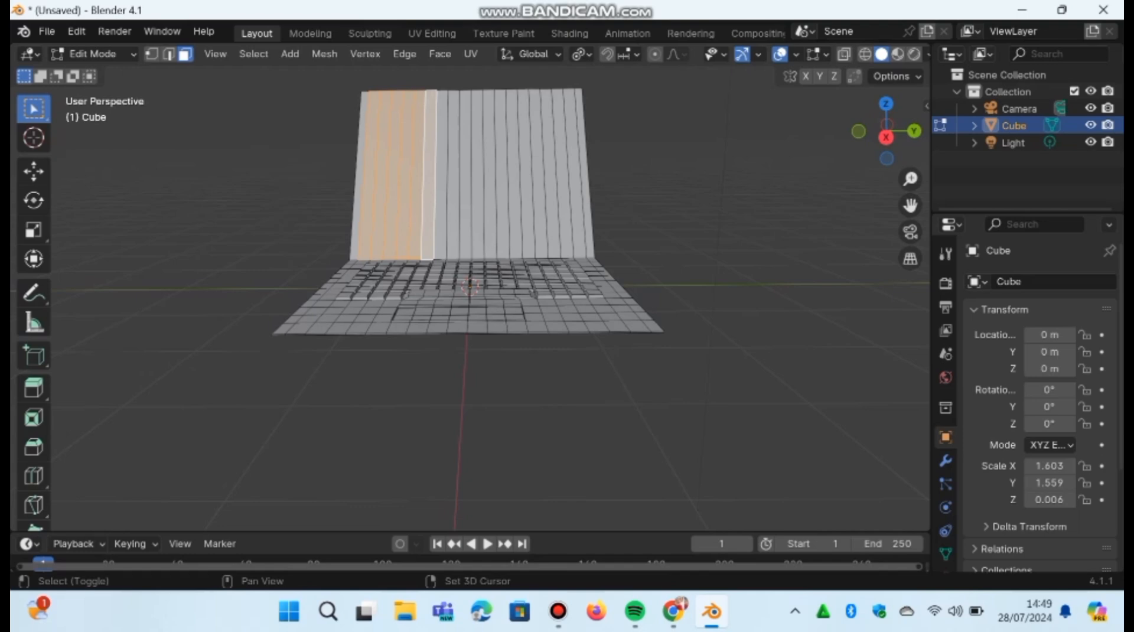
pyautogui.keyDown('shift'); pyautogui.click(441, 175); pyautogui.keyUp('shift')
pyautogui.keyDown('shift'); pyautogui.click(453, 175); pyautogui.keyUp('shift')
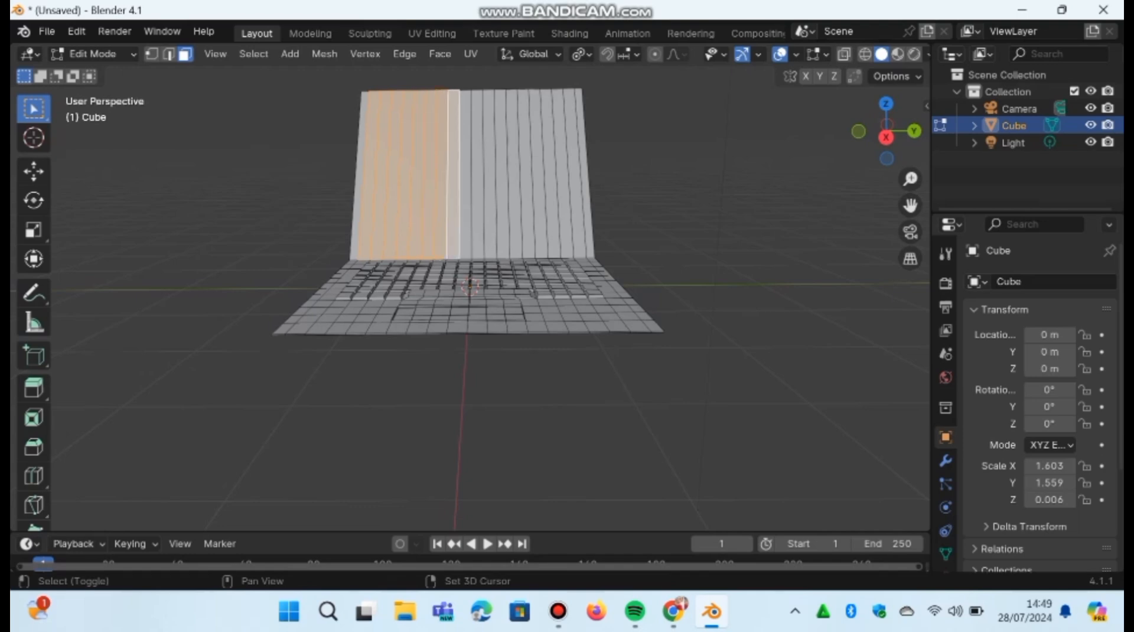
pyautogui.keyDown('shift'); pyautogui.click(466, 175); pyautogui.keyUp('shift')
pyautogui.keyDown('shift'); pyautogui.click(489, 175); pyautogui.keyUp('shift')
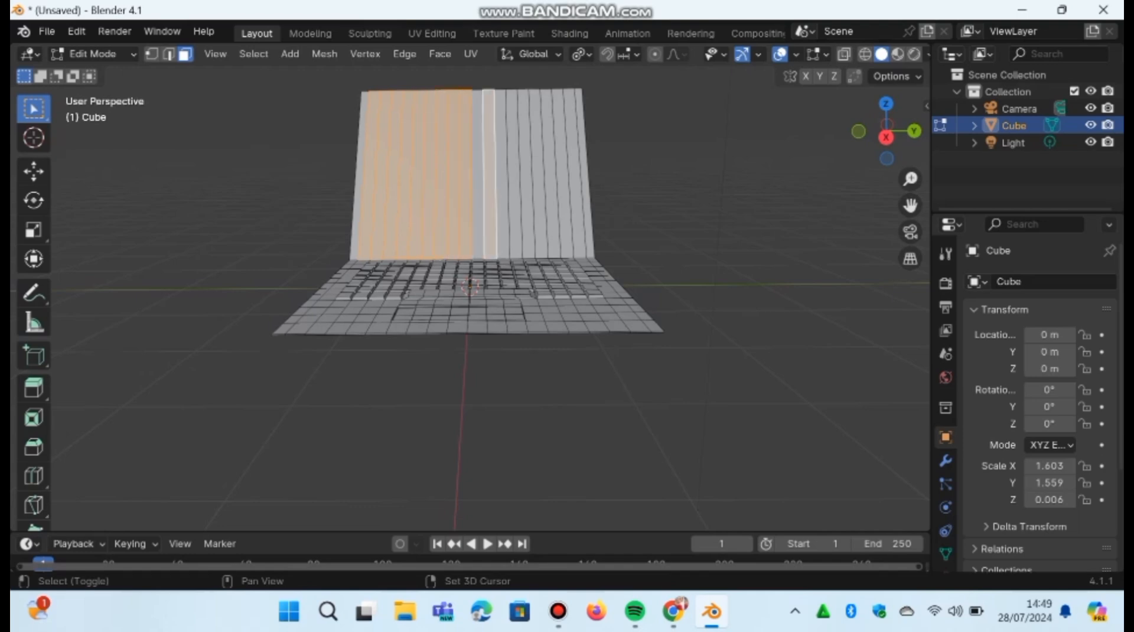
pyautogui.keyDown('shift'); pyautogui.click(477, 175); pyautogui.keyUp('shift')
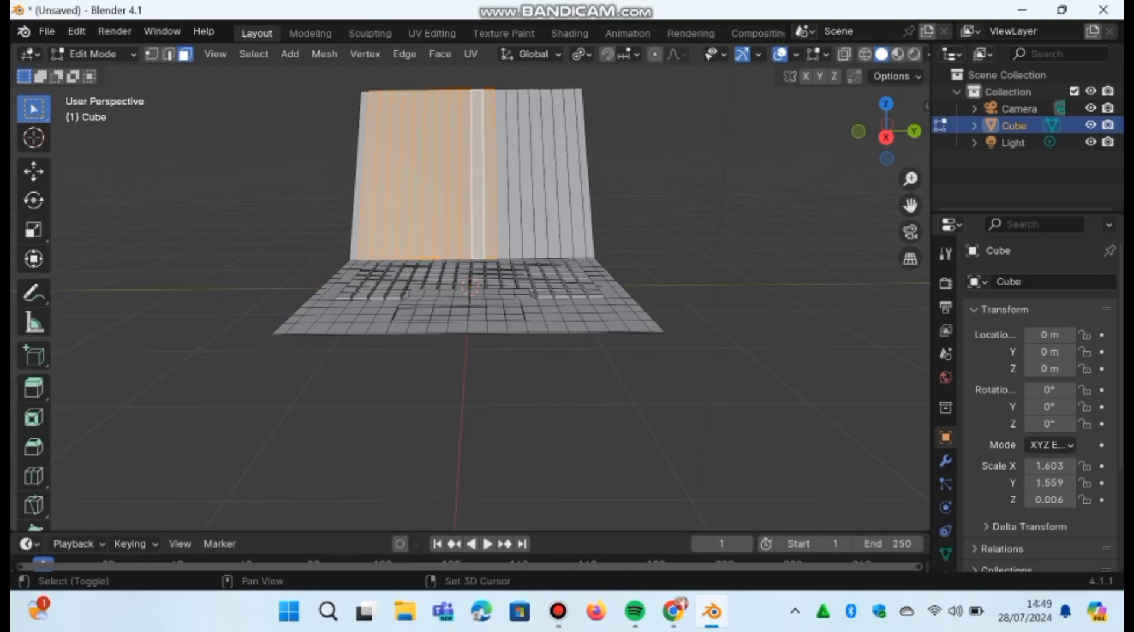
pyautogui.keyDown('shift'); pyautogui.click(502, 175); pyautogui.keyUp('shift')
pyautogui.keyDown('shift'); pyautogui.click(514, 175); pyautogui.keyUp('shift')
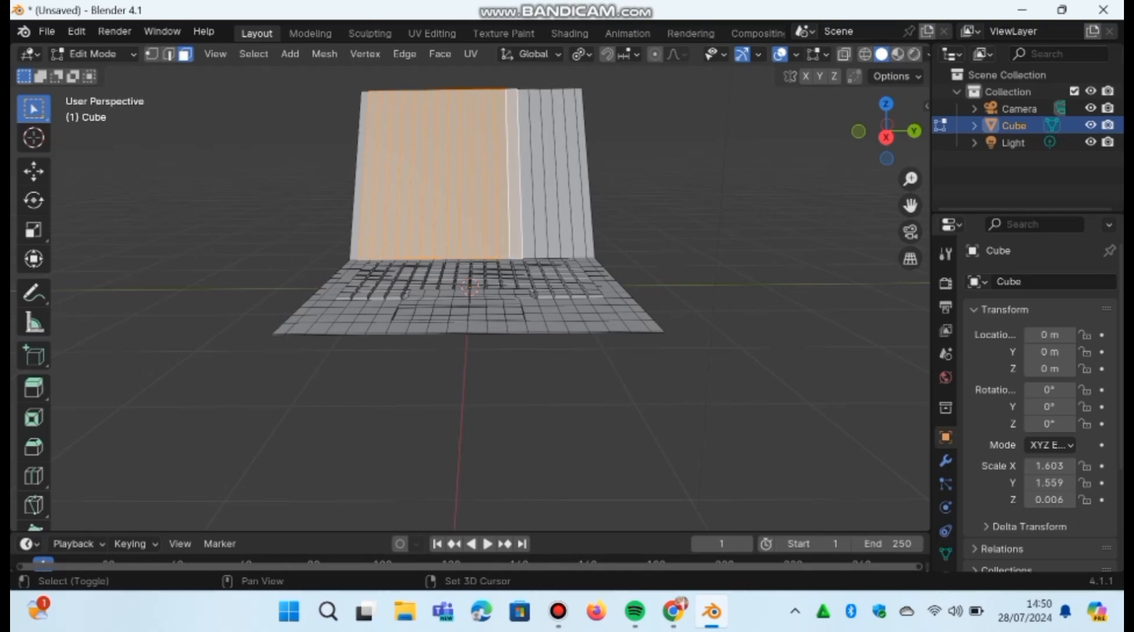
pyautogui.keyDown('shift'); pyautogui.click(538, 175); pyautogui.keyUp('shift')
pyautogui.keyDown('shift'); pyautogui.click(525, 175); pyautogui.keyUp('shift')
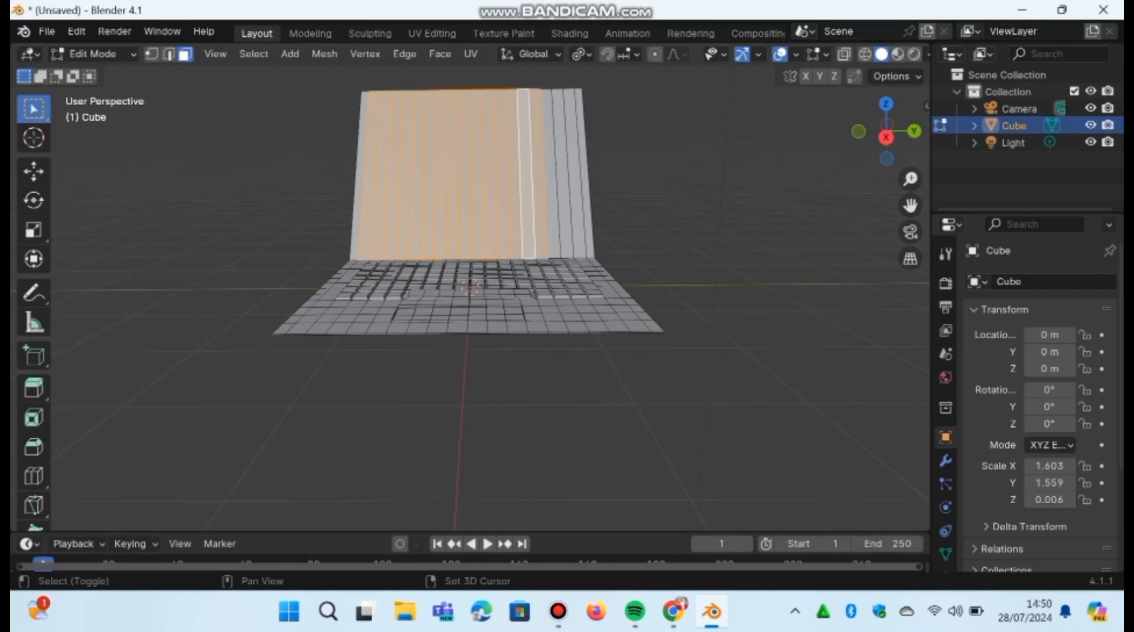
pyautogui.keyDown('shift'); pyautogui.click(551, 175); pyautogui.keyUp('shift')
pyautogui.keyDown('shift'); pyautogui.click(563, 174); pyautogui.keyUp('shift')
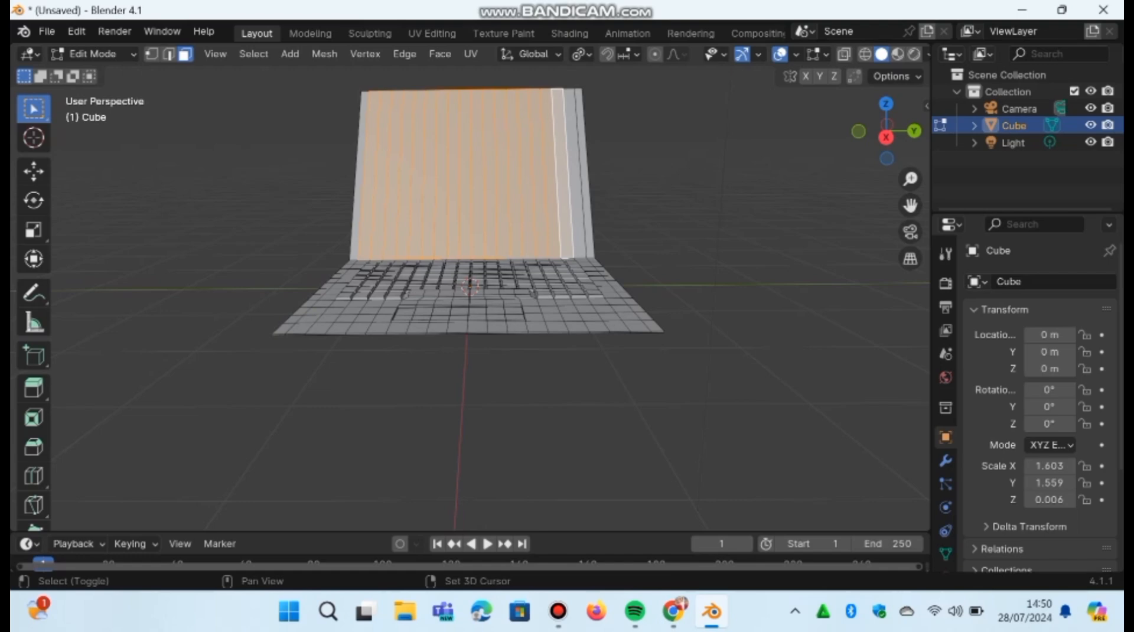
pyautogui.keyDown('shift'); pyautogui.click(573, 175); pyautogui.keyUp('shift')
# - Try extruding the selected screen strips about 0.069 m inward, inspect the result, and undo it
pyautogui.press('e')
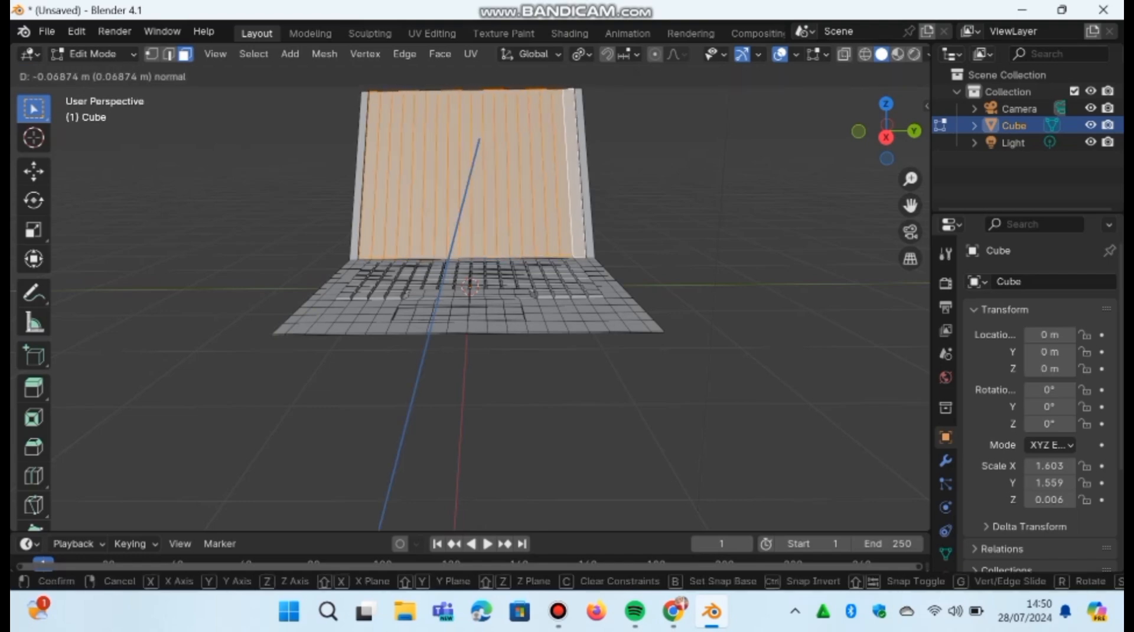
pyautogui.press('Return')
pyautogui.moveTo(567, 295); pyautogui.dragTo(543, 322, button='middle')
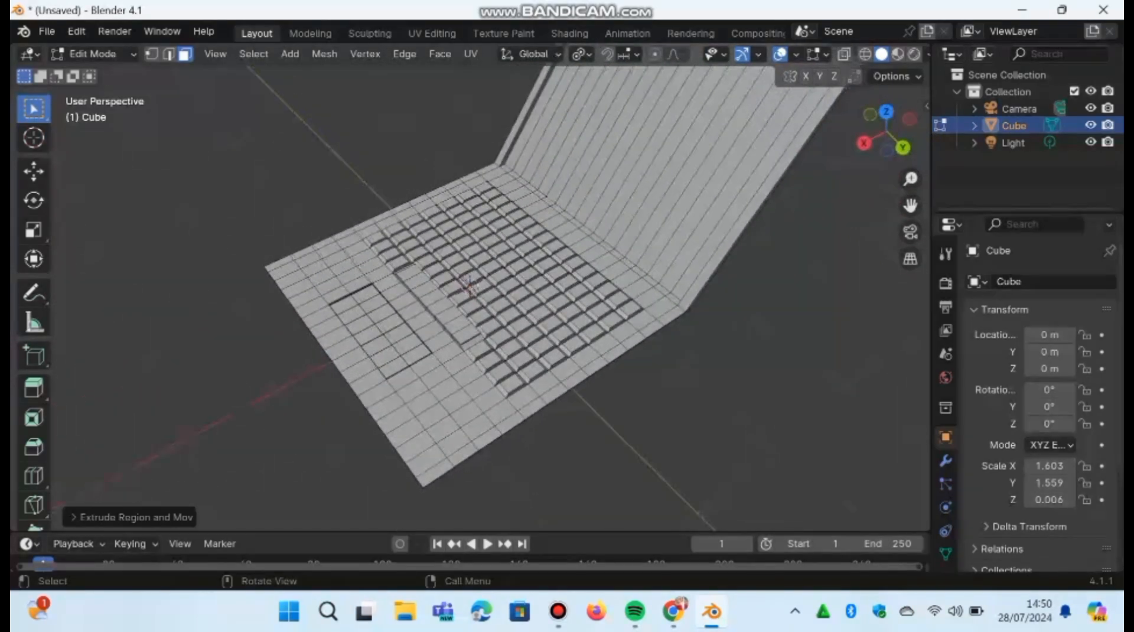
pyautogui.hotkey('ctrl', 'z')
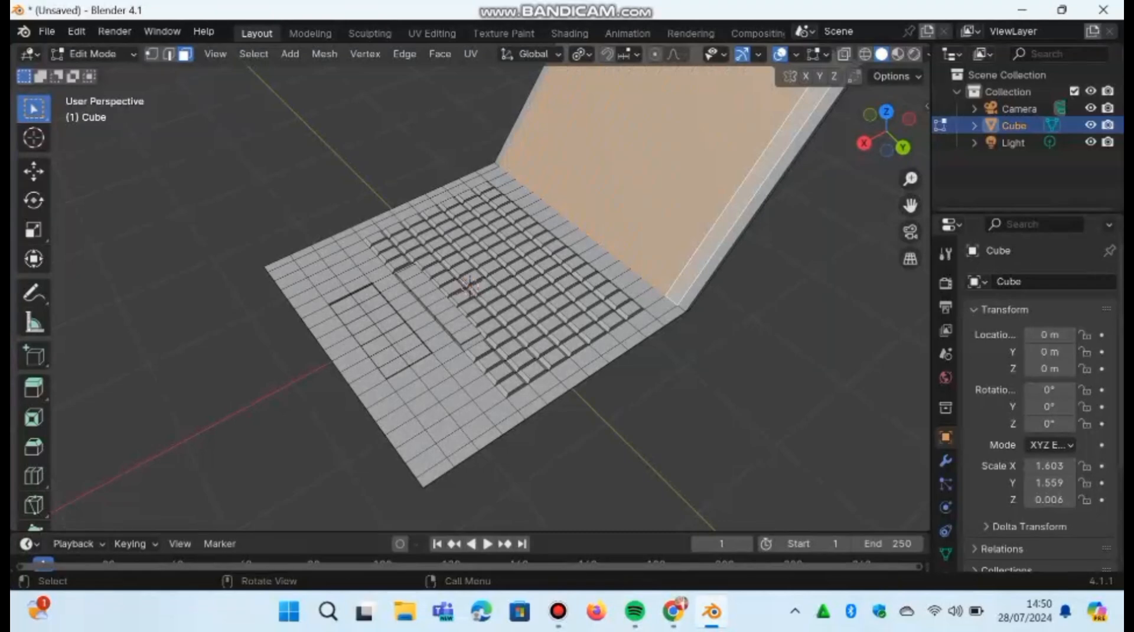
# - Extrude the selected screen strips about 0.021 m inward, clear the selection and return to Object Mode
pyautogui.press('e')
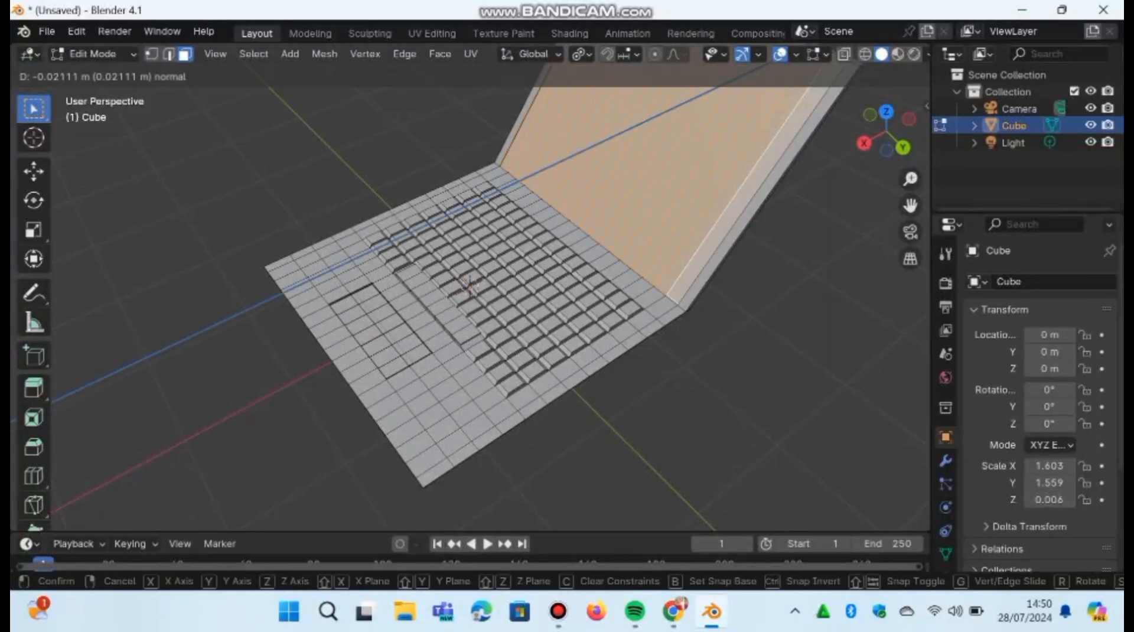
pyautogui.press('Return')
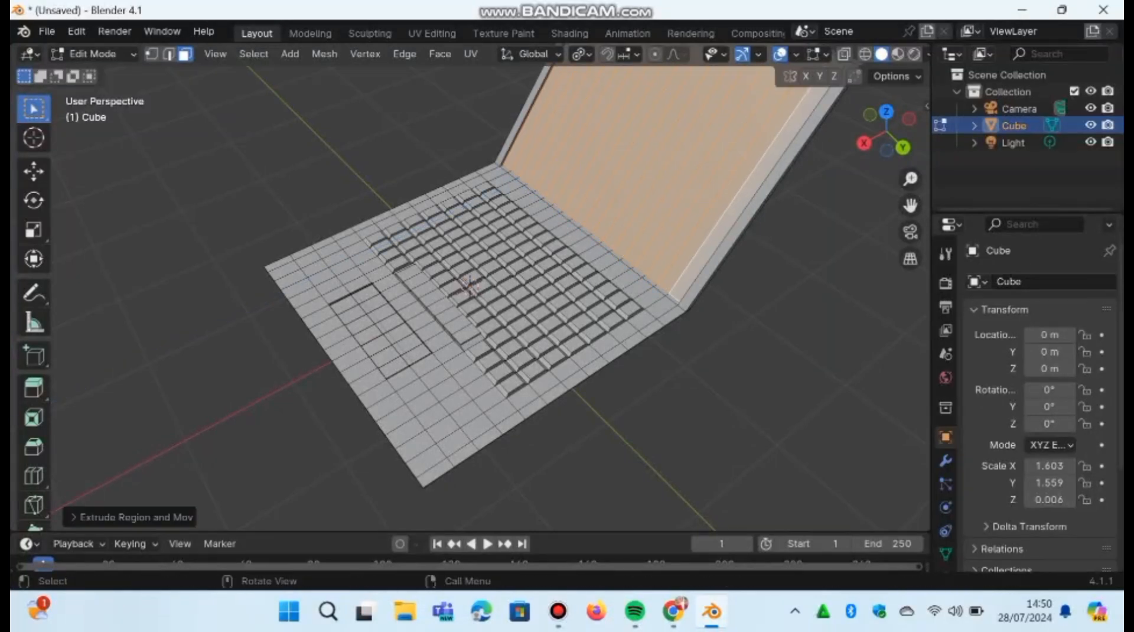
pyautogui.moveTo(469, 287); pyautogui.dragTo(463, 247, button='middle')
pyautogui.hotkey('alt', 'a')
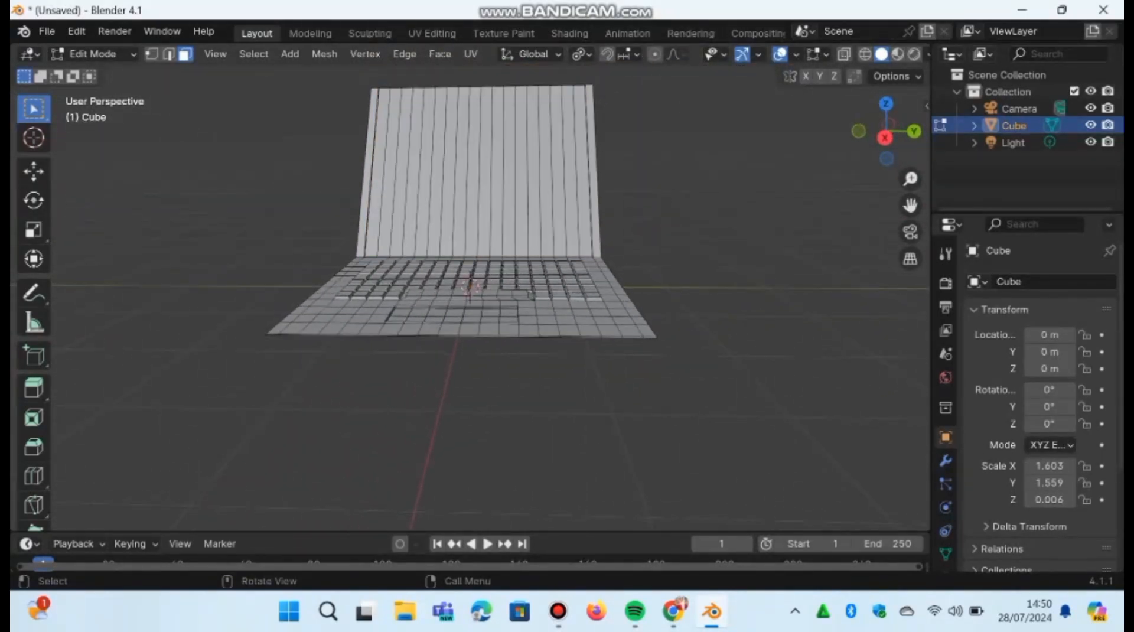
pyautogui.click(93, 54)
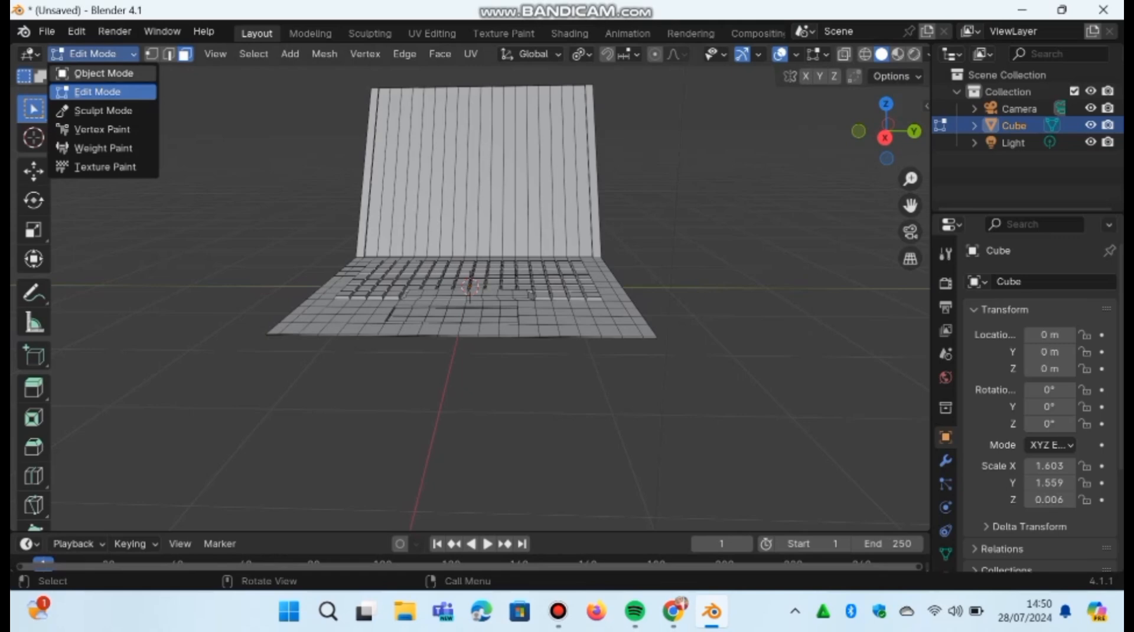
pyautogui.click(101, 72)
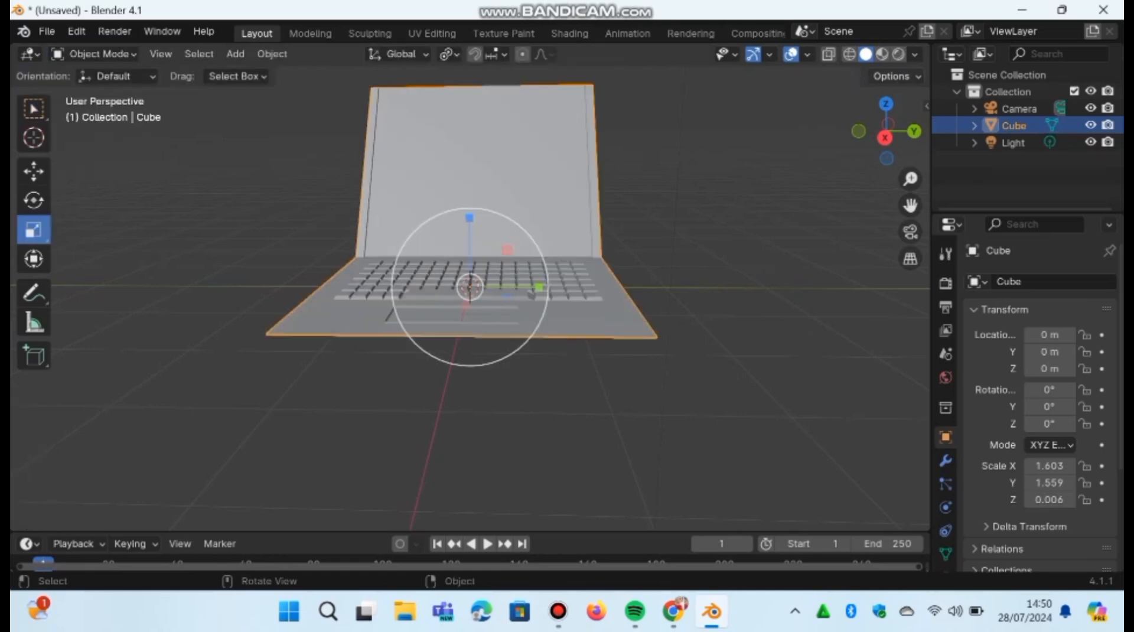
# - Enable Cavity in the viewport shading with its type set to Both, and view the laptop
pyautogui.click(914, 54)
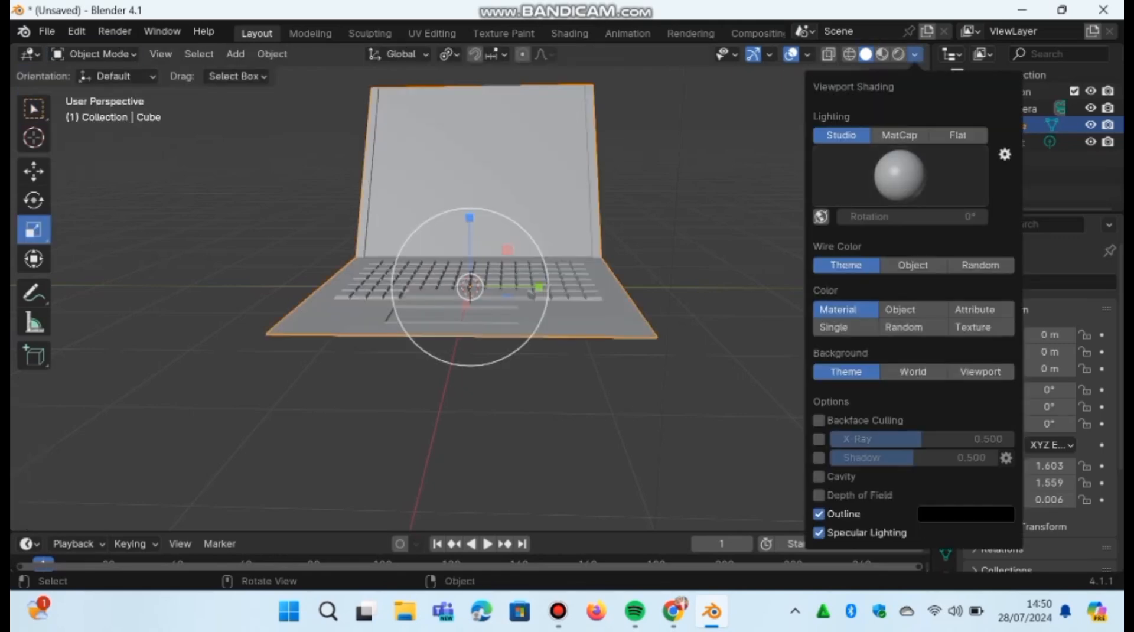
pyautogui.click(819, 476)
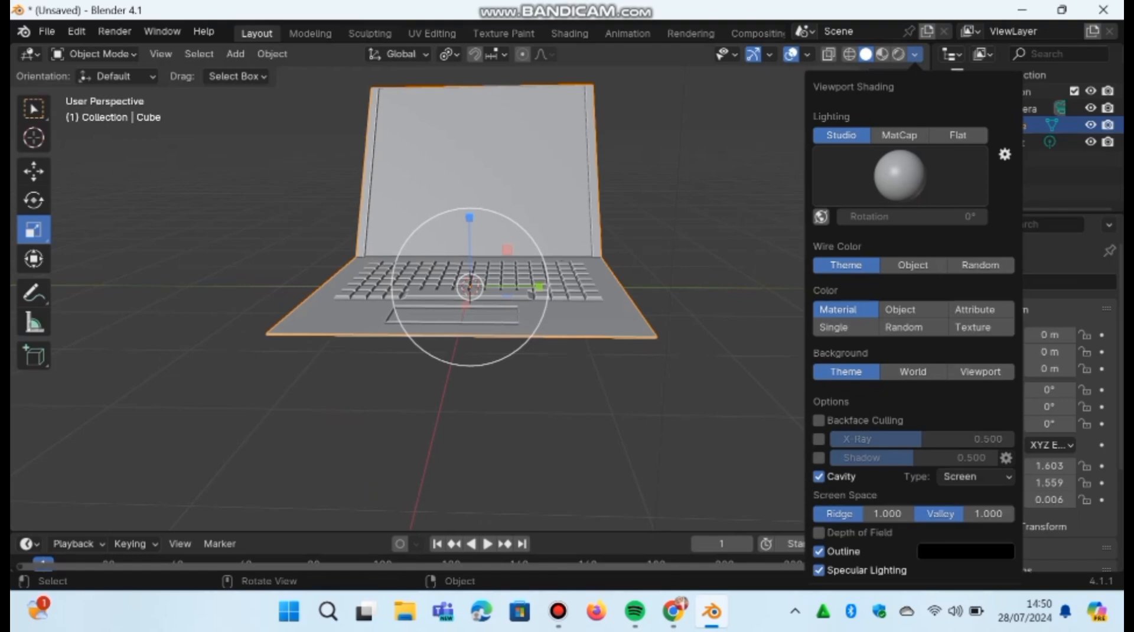
pyautogui.click(975, 476)
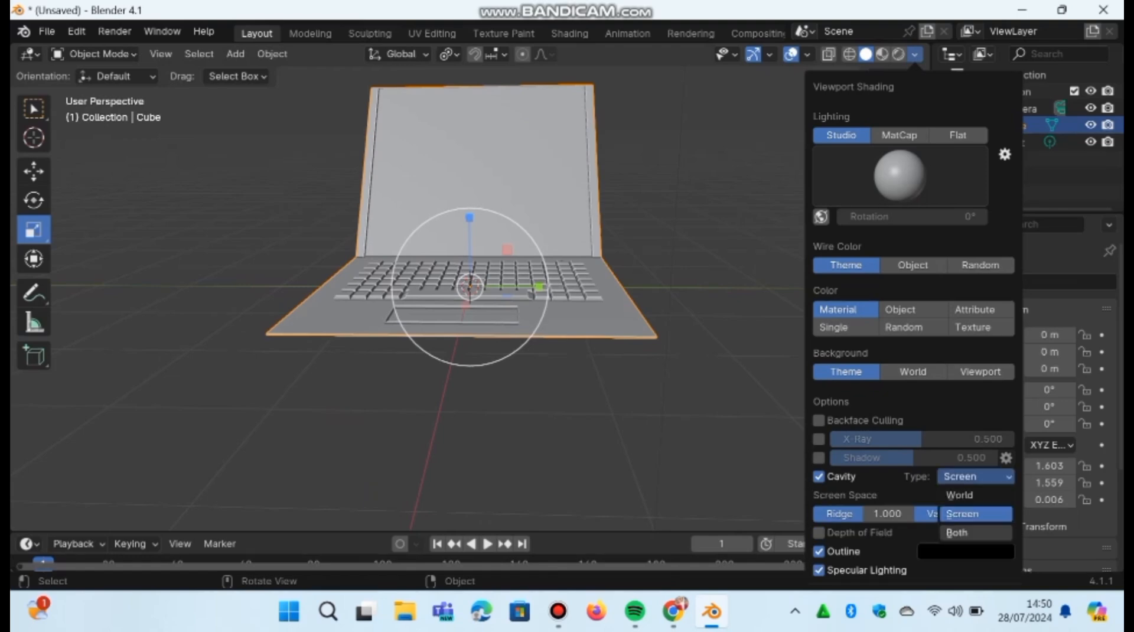
pyautogui.click(976, 532)
pyautogui.moveTo(649, 354)
pyautogui.mouseDown(button='middle')
pyautogui.moveTo(582, 369)
pyautogui.moveTo(626, 371)
pyautogui.moveTo(670, 396)
pyautogui.moveTo(584, 388)
pyautogui.moveTo(614, 378)
pyautogui.moveTo(596, 354)
pyautogui.moveTo(561, 378)
pyautogui.moveTo(603, 389)
pyautogui.moveTo(609, 422)
pyautogui.moveTo(620, 421)
pyautogui.moveTo(585, 416)
pyautogui.moveTo(610, 353)
pyautogui.moveTo(567, 355)
pyautogui.moveTo(708, 358)
pyautogui.moveTo(617, 357)
pyautogui.moveTo(700, 357)
pyautogui.moveTo(703, 389)
pyautogui.moveTo(706, 319)
pyautogui.moveTo(673, 304)
pyautogui.moveTo(674, 354)
pyautogui.moveTo(694, 359)
pyautogui.moveTo(685, 319)
pyautogui.mouseUp(button='middle')
pyautogui.click(1103, 9)
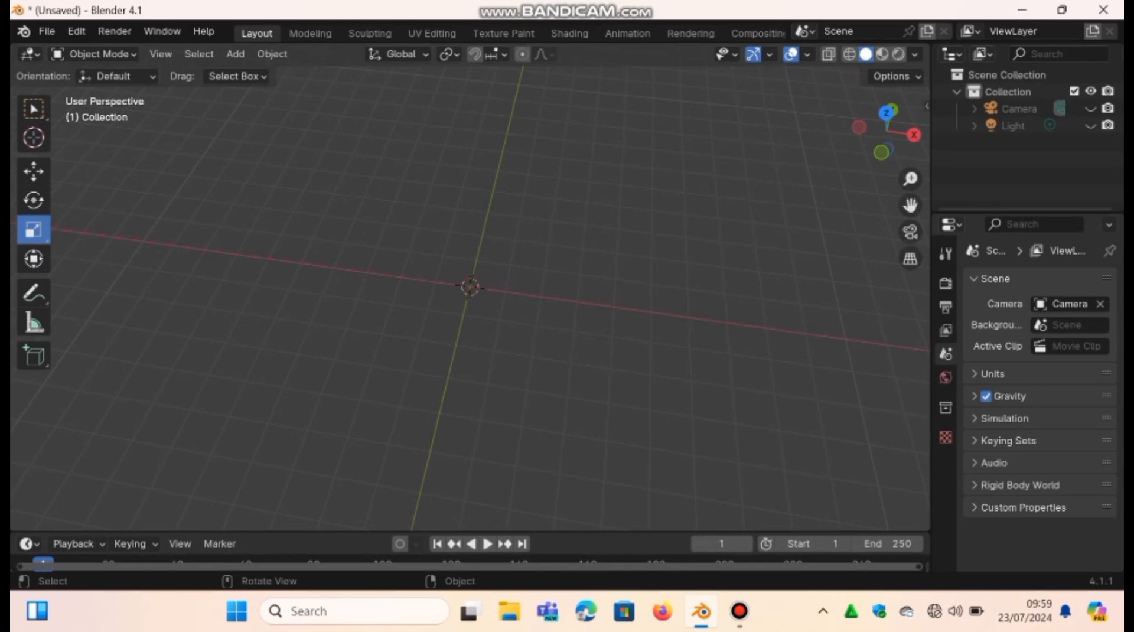
# - Add a cube mesh to the empty scene and flatten it to a Z scale of about 0.053
pyautogui.hotkey('shift', 'a')
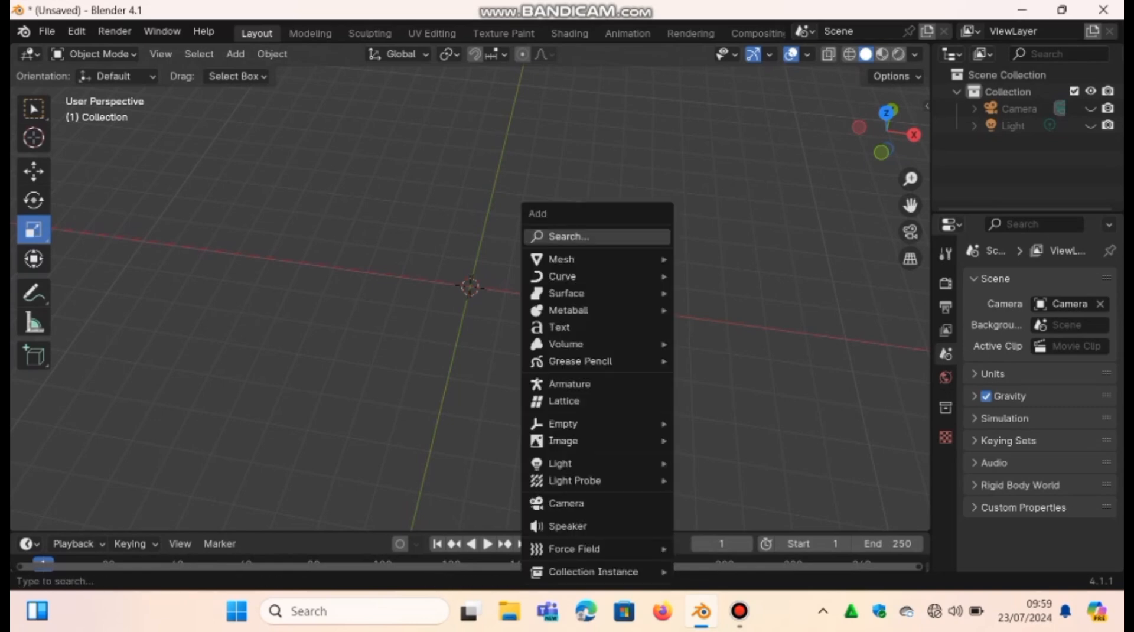
pyautogui.moveTo(591, 258)
pyautogui.click(711, 274)
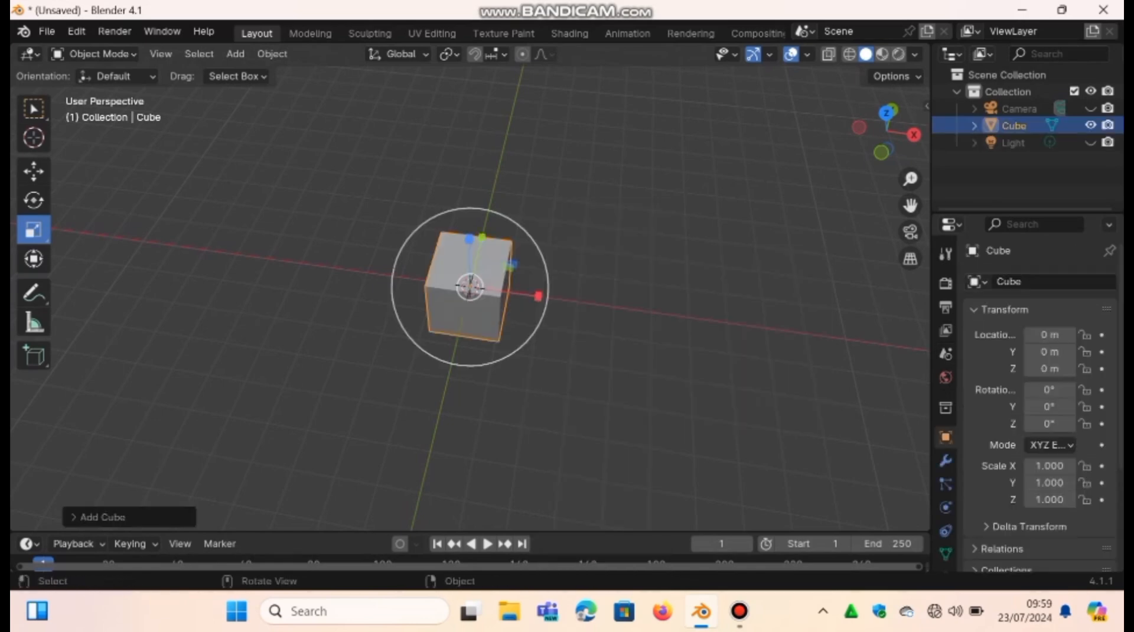
pyautogui.moveTo(886, 131); pyautogui.dragTo(897, 85)
pyautogui.moveTo(469, 217); pyautogui.dragTo(472, 276)
pyautogui.moveTo(469, 217); pyautogui.dragTo(469, 242)
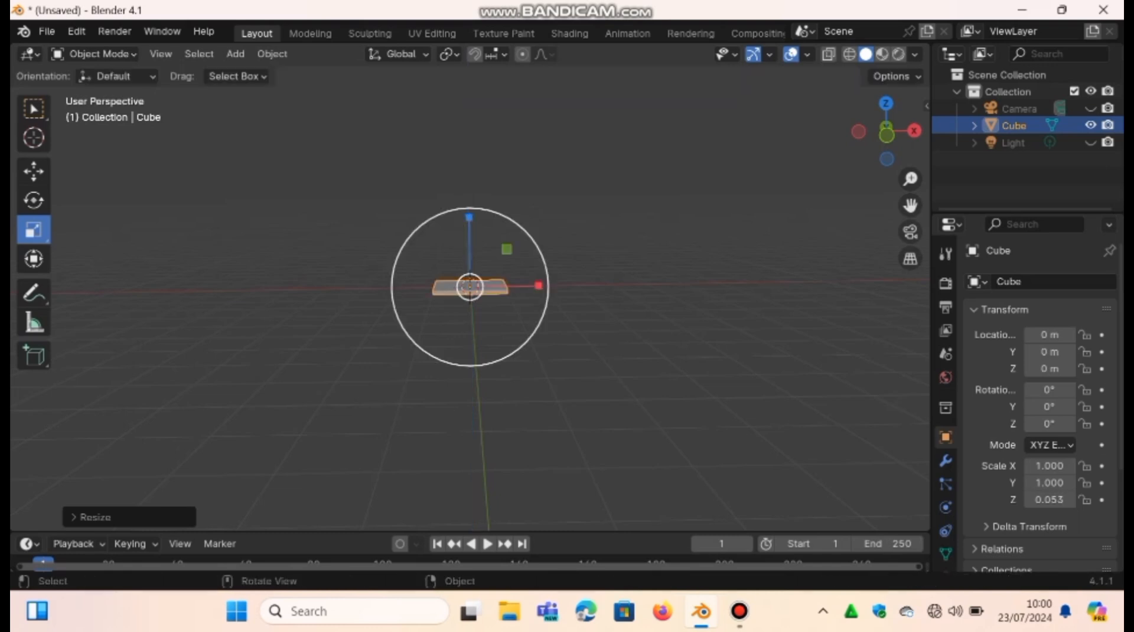
# - Stretch the flattened cube along X and scale it overall to about 1.947 × 0.715 × 0.038
pyautogui.moveTo(886, 103); pyautogui.dragTo(887, 128)
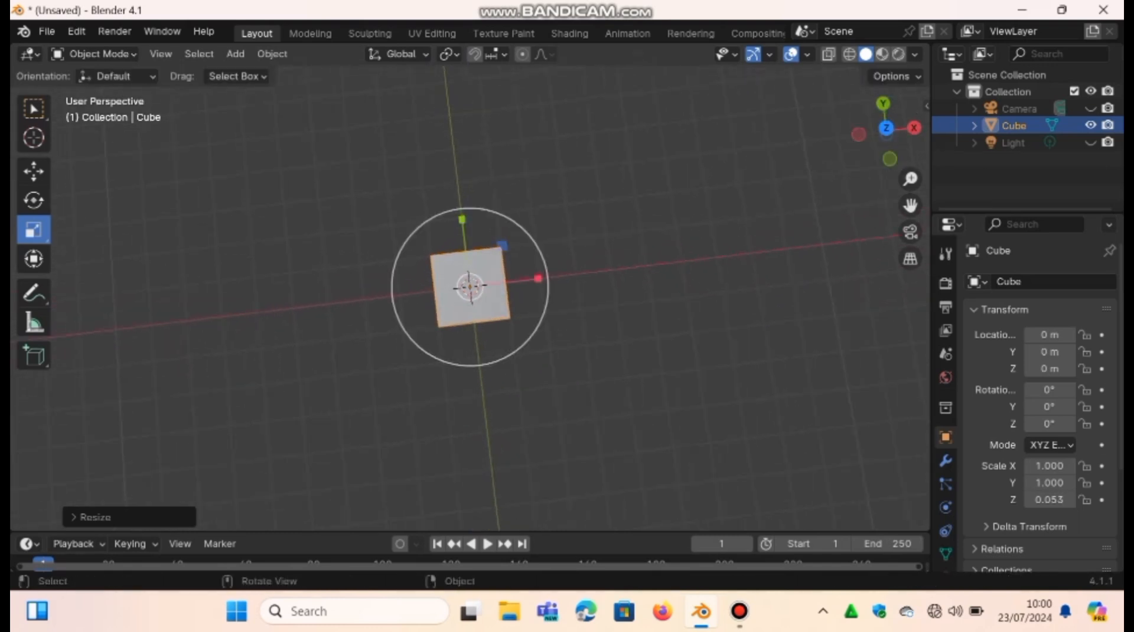
pyautogui.moveTo(538, 277); pyautogui.dragTo(677, 265)
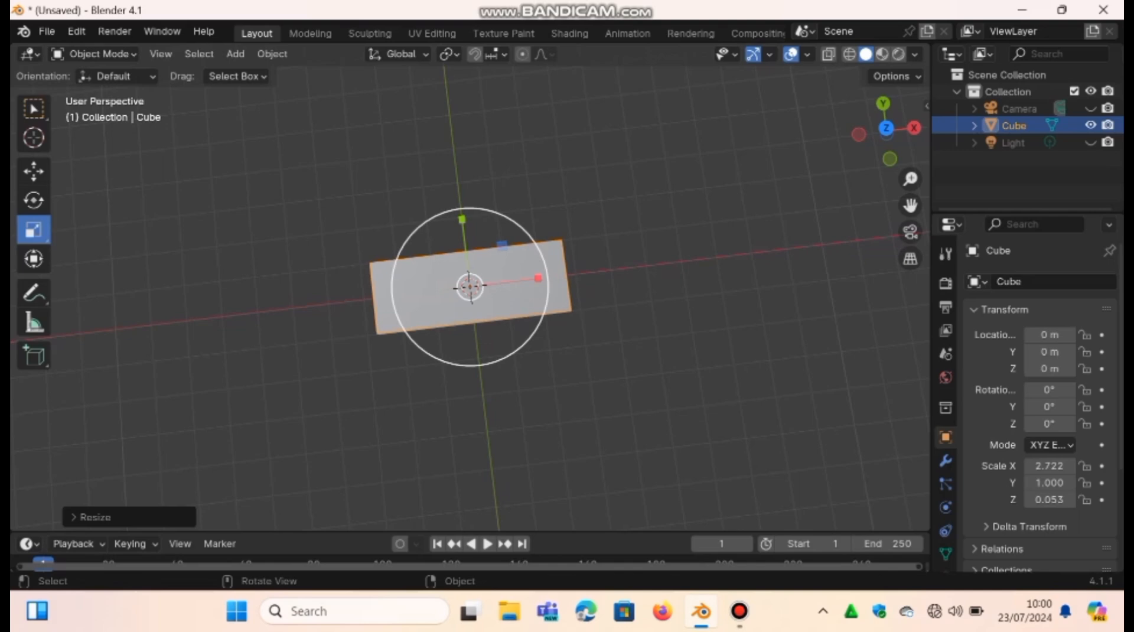
pyautogui.moveTo(471, 209); pyautogui.dragTo(456, 178)
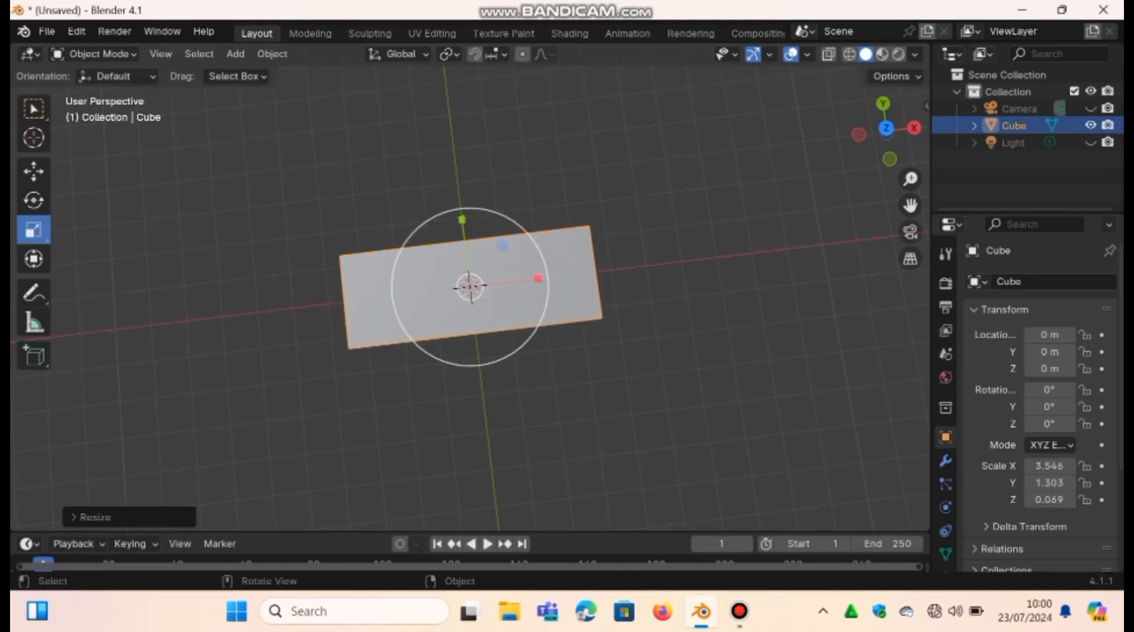
pyautogui.moveTo(497, 322); pyautogui.dragTo(481, 310)
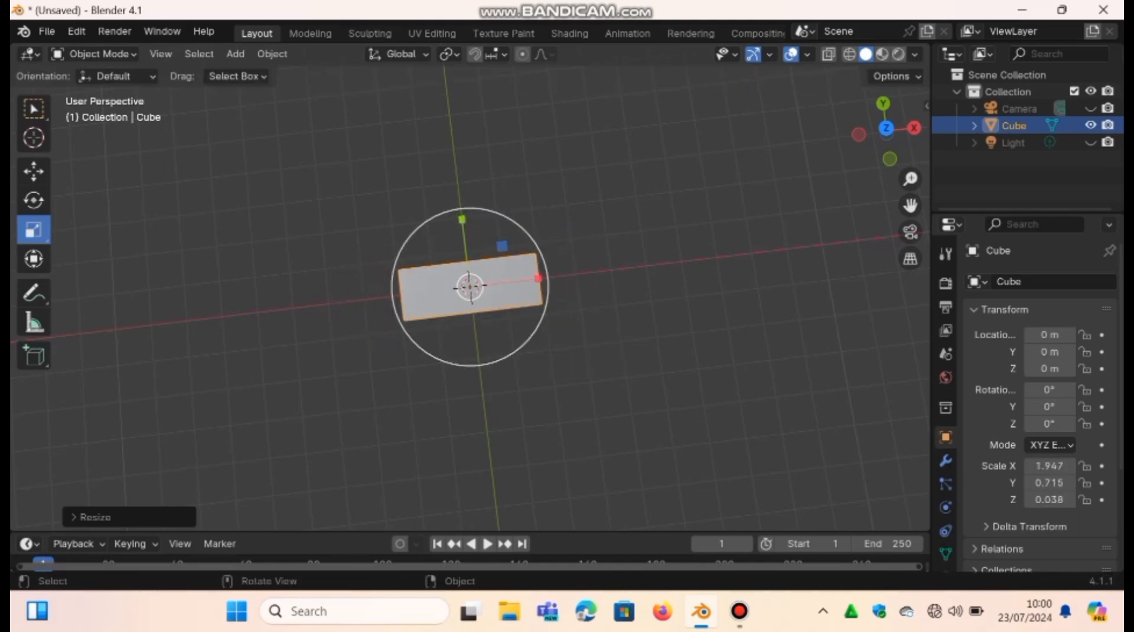
pyautogui.hotkey('ctrl', 'z')
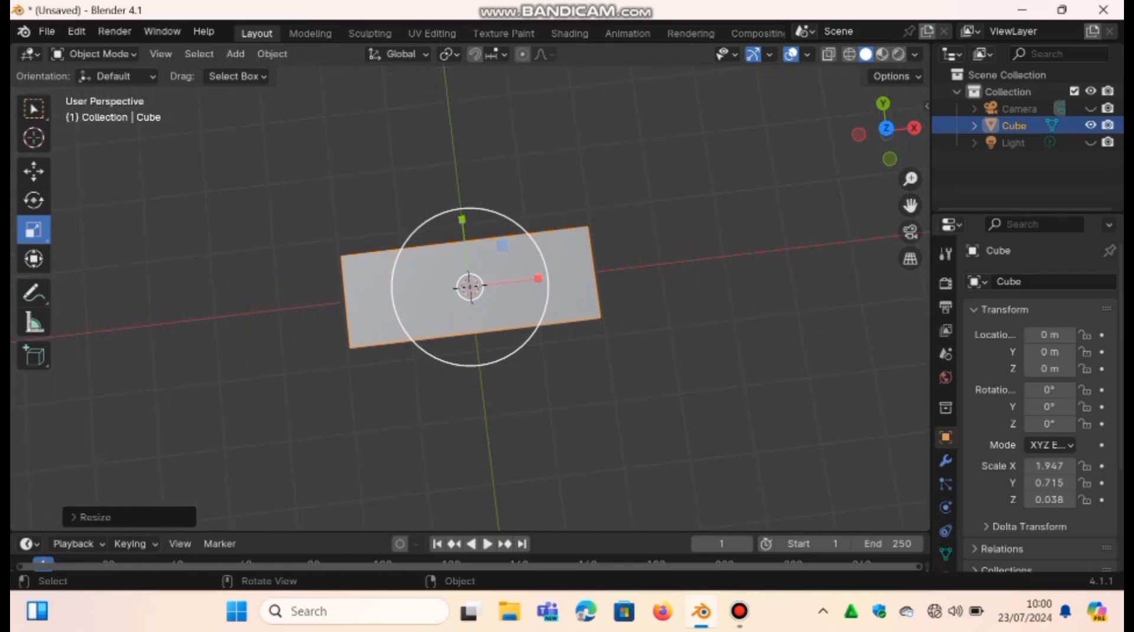
# - Enter Edit Mode on the slab, switch to edge selection and clear the selection
pyautogui.moveTo(889, 159); pyautogui.dragTo(851, 55)
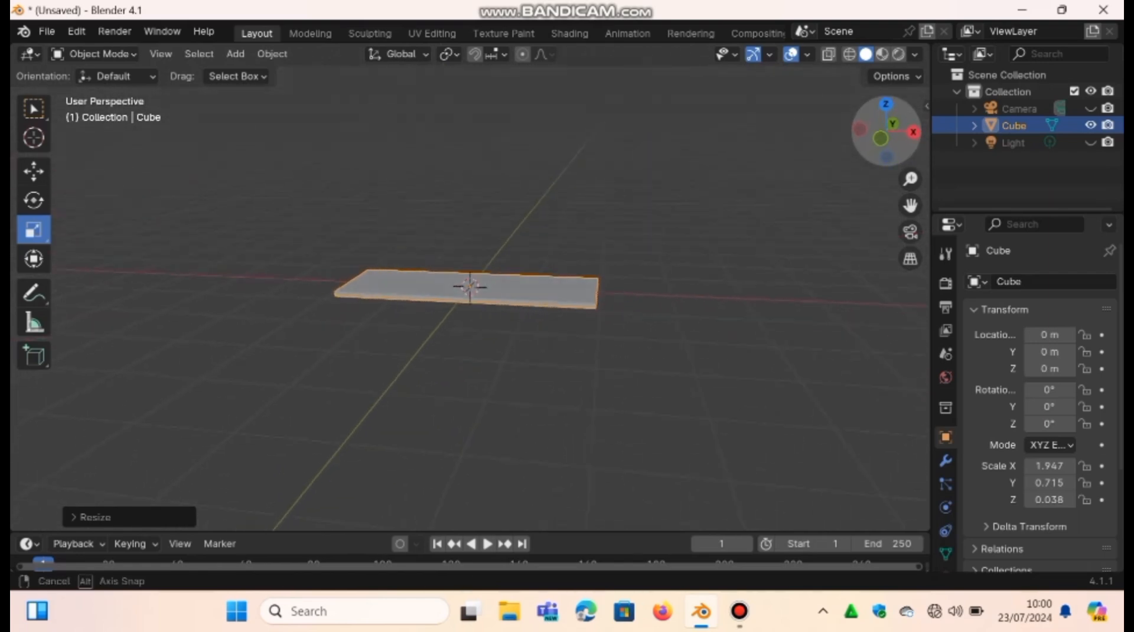
pyautogui.click(94, 53)
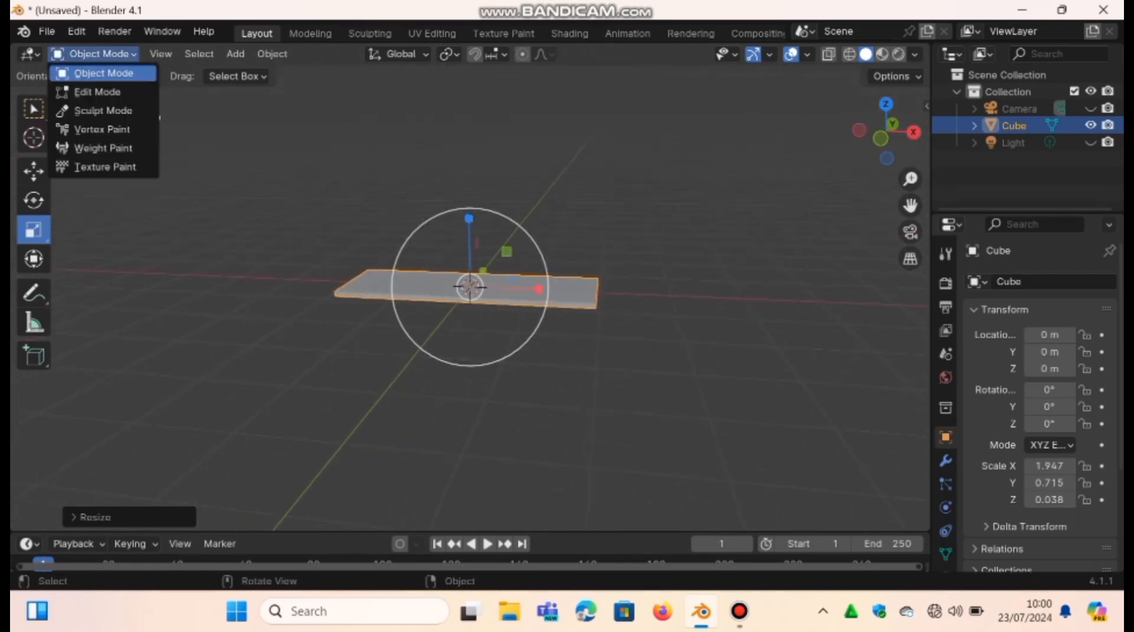
pyautogui.click(97, 91)
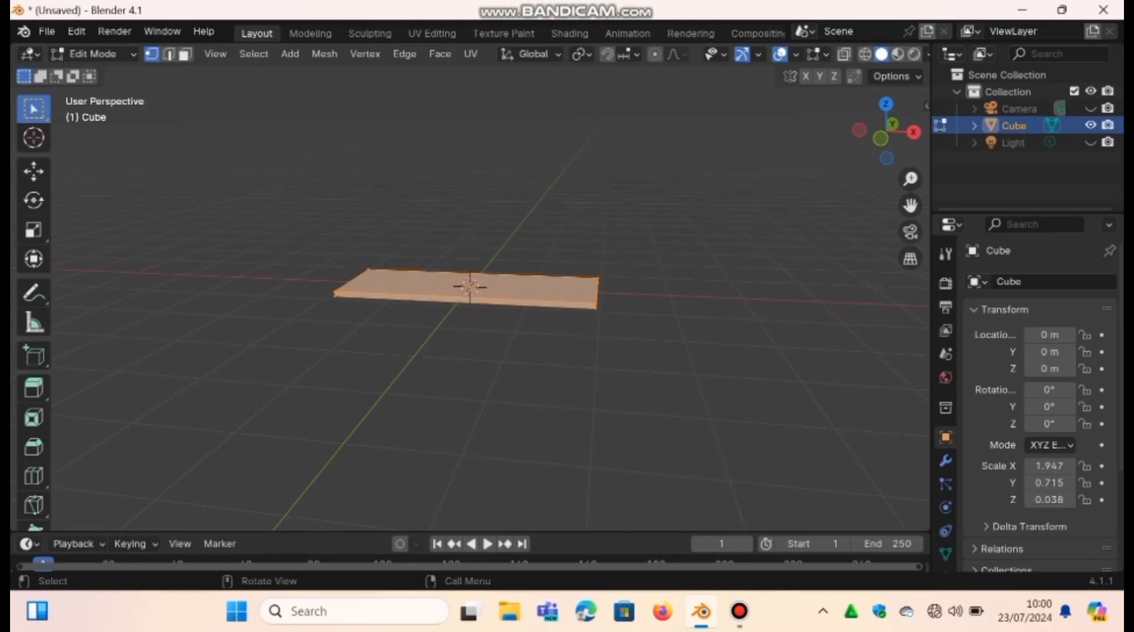
pyautogui.click(169, 54)
pyautogui.hotkey('alt', 'a')
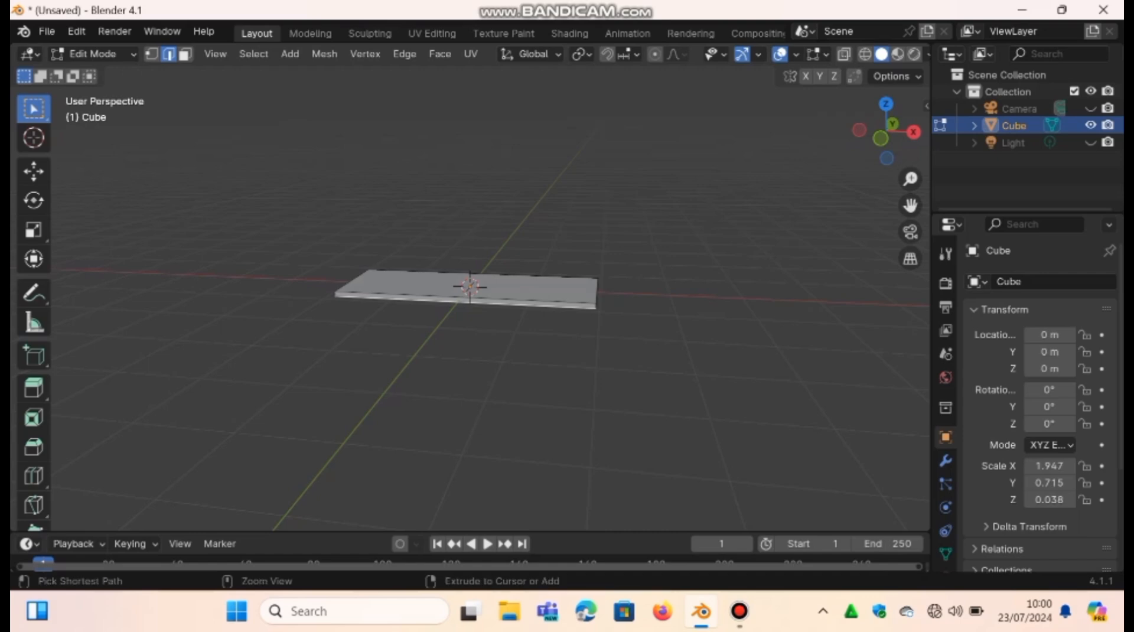
# - Try a loop cut across the middle of the slab
pyautogui.hotkey('ctrl', 'r')
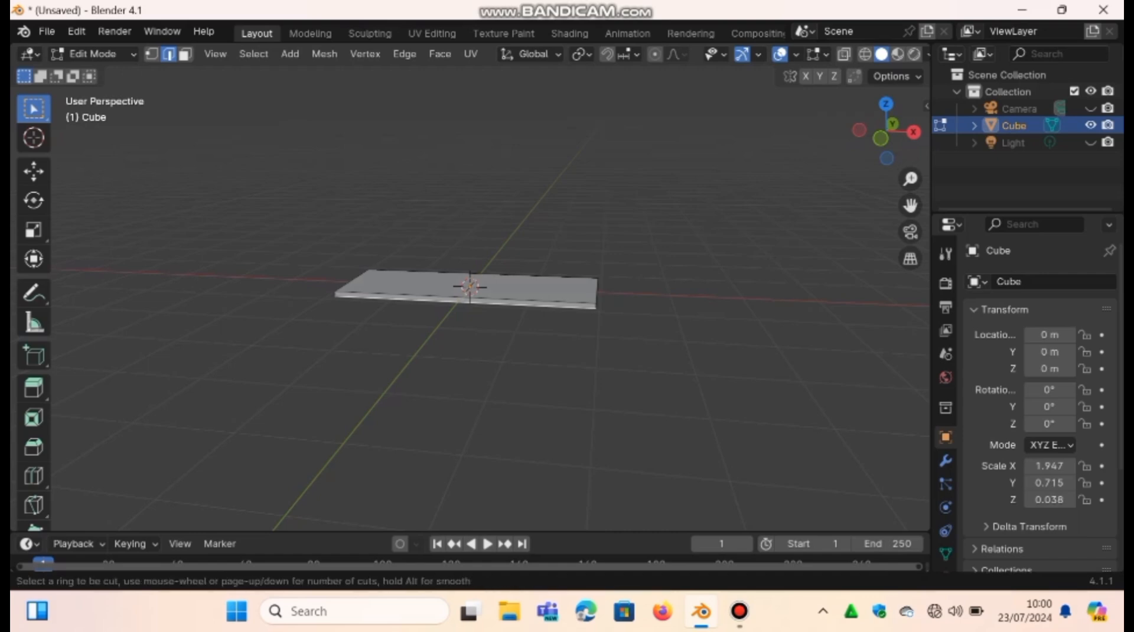
pyautogui.click(469, 287)
pyautogui.rightClick(469, 287)
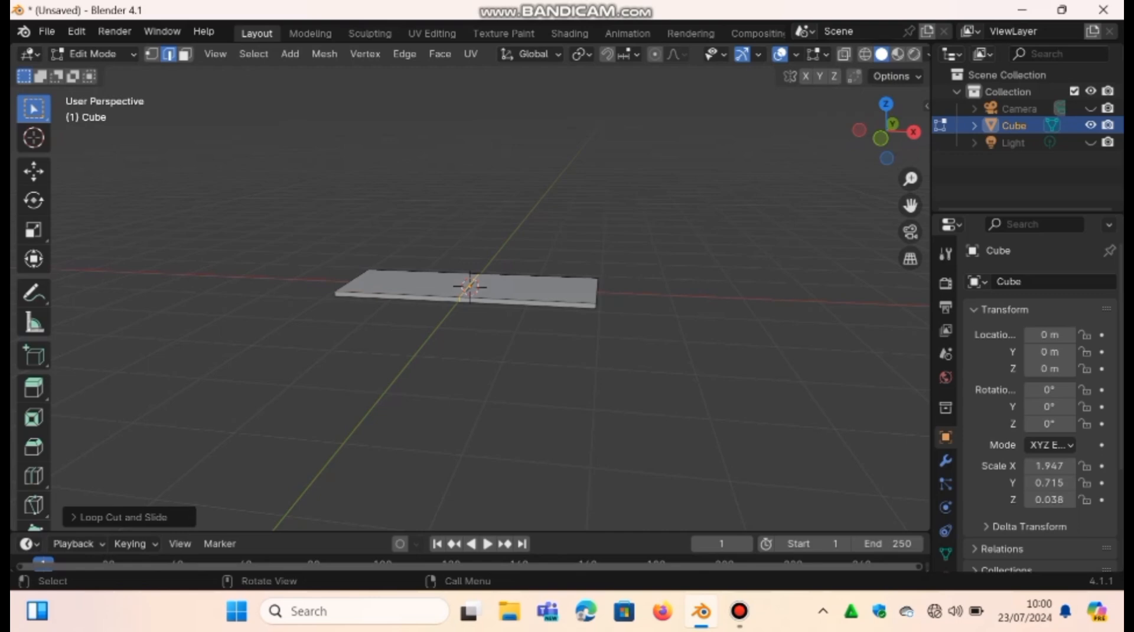
# - Add two crosswise loop cuts to the slab, sliding one close to each short end
pyautogui.hotkey('ctrl', 'r')
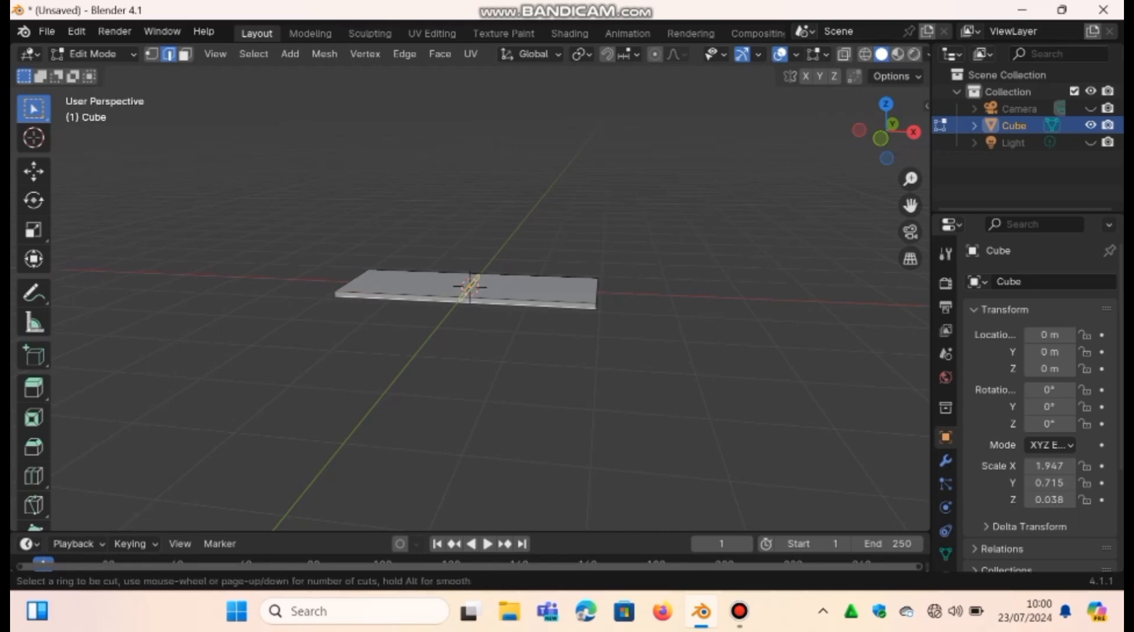
pyautogui.click(473, 285)
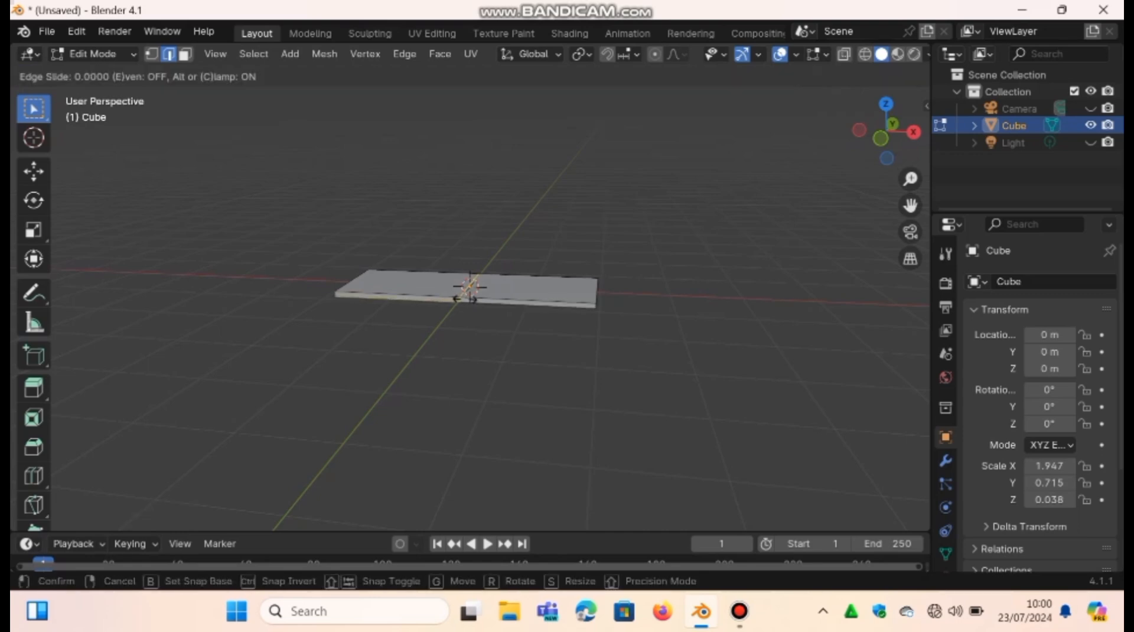
pyautogui.click(589, 329)
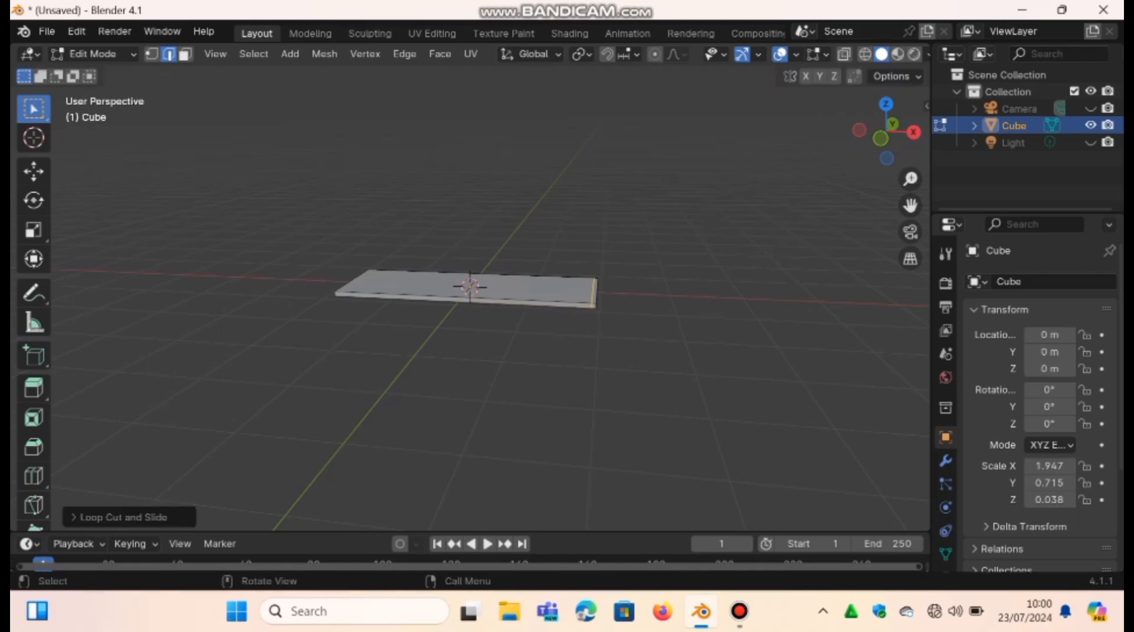
pyautogui.click(885, 104)
pyautogui.moveTo(886, 133); pyautogui.dragTo(885, 137)
pyautogui.hotkey('ctrl', 'r')
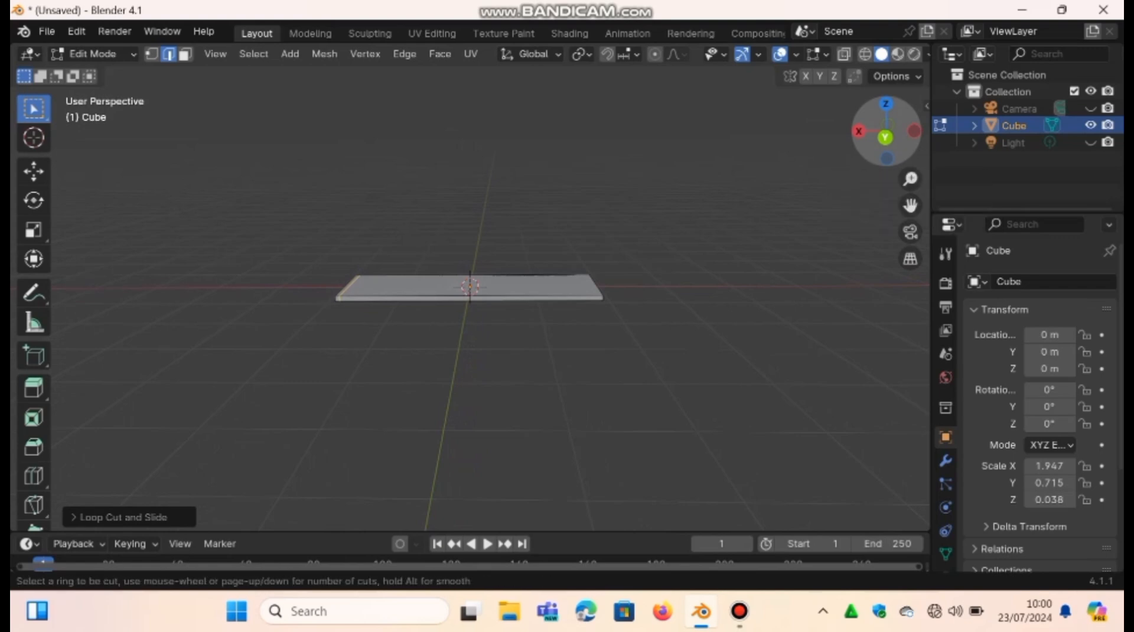
pyautogui.click(471, 286)
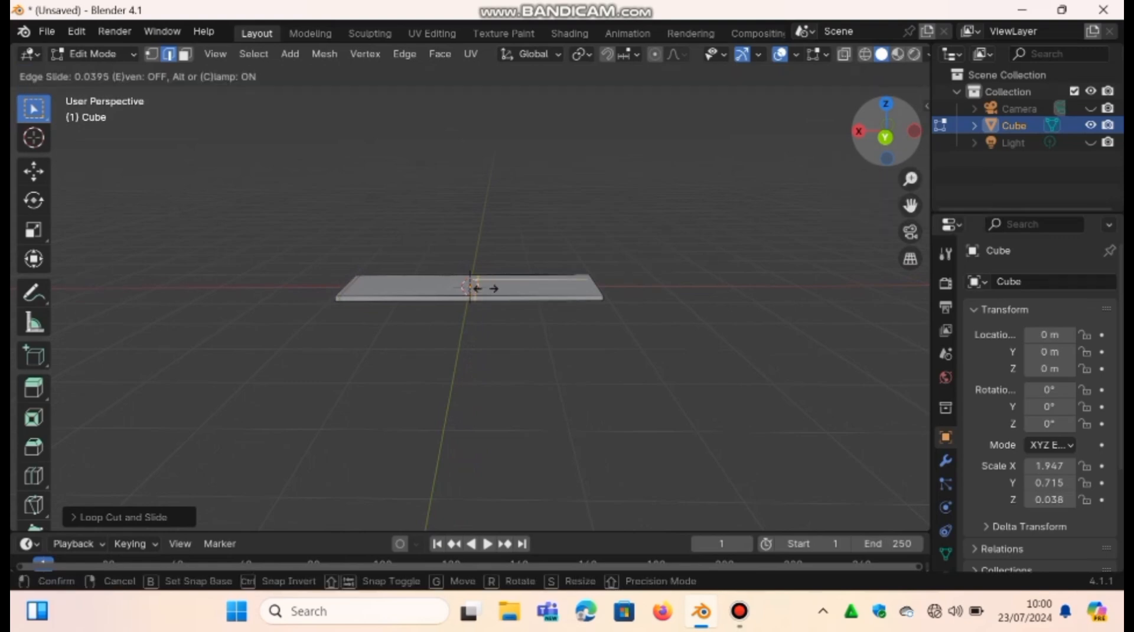
pyautogui.click(605, 302)
# - Add a lengthwise loop cut and slide it close to the slab's long edge on the negative Y side
pyautogui.moveTo(883, 137); pyautogui.dragTo(887, 154)
pyautogui.hotkey('ctrl', 'r')
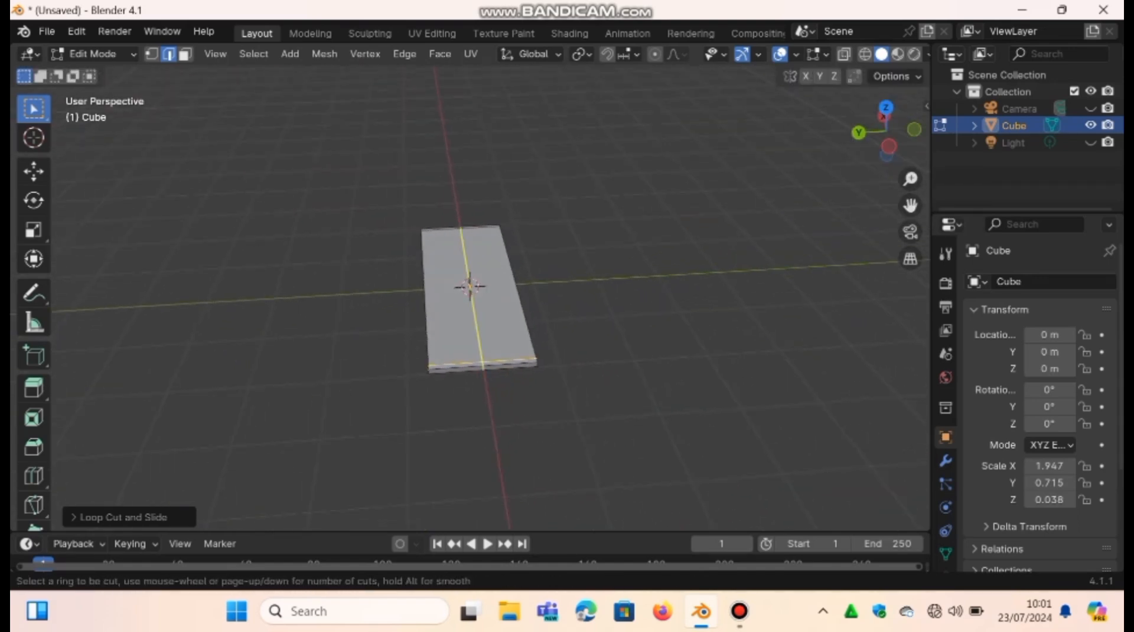
pyautogui.click(489, 370)
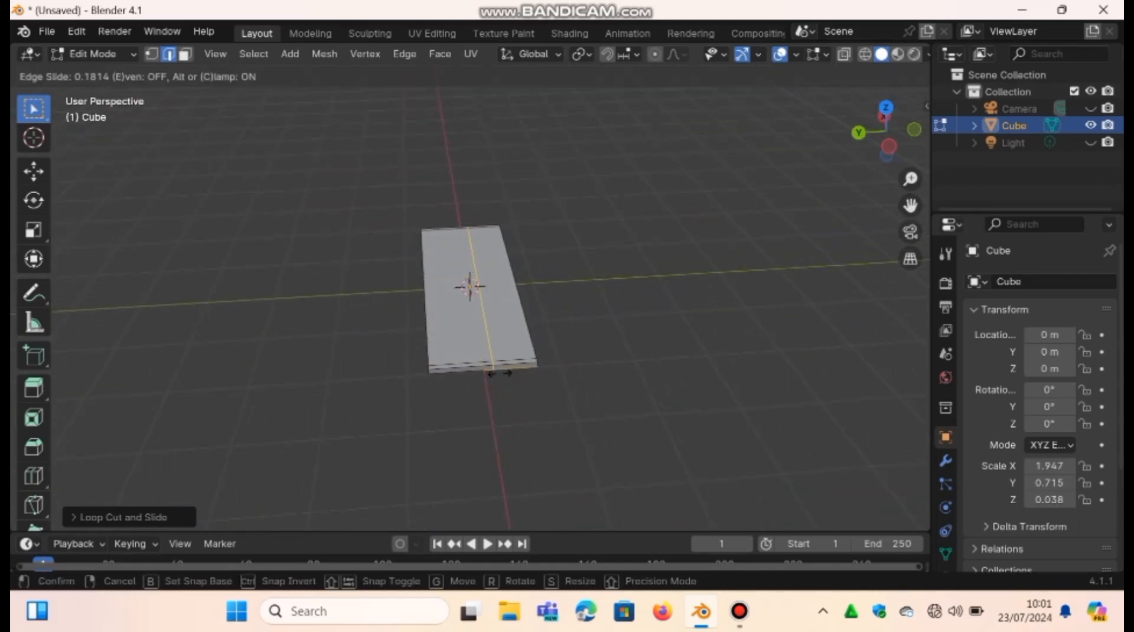
pyautogui.click(538, 370)
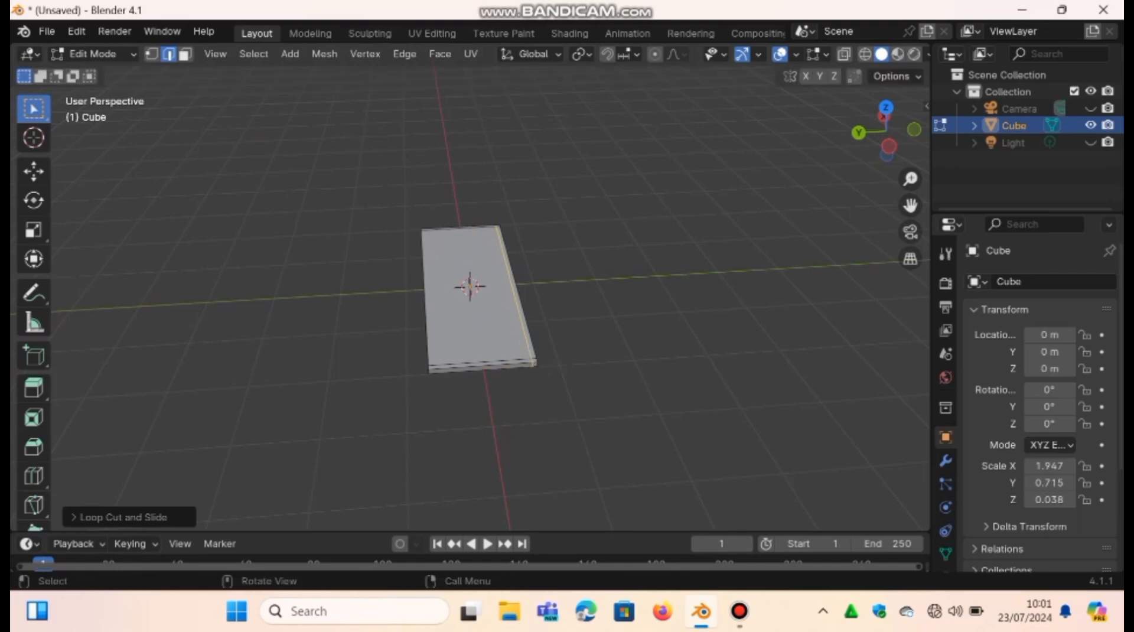
# - Extrude the three narrow underside strips along both short ends and one long edge downward into two side panels and a back panel
pyautogui.press('3')
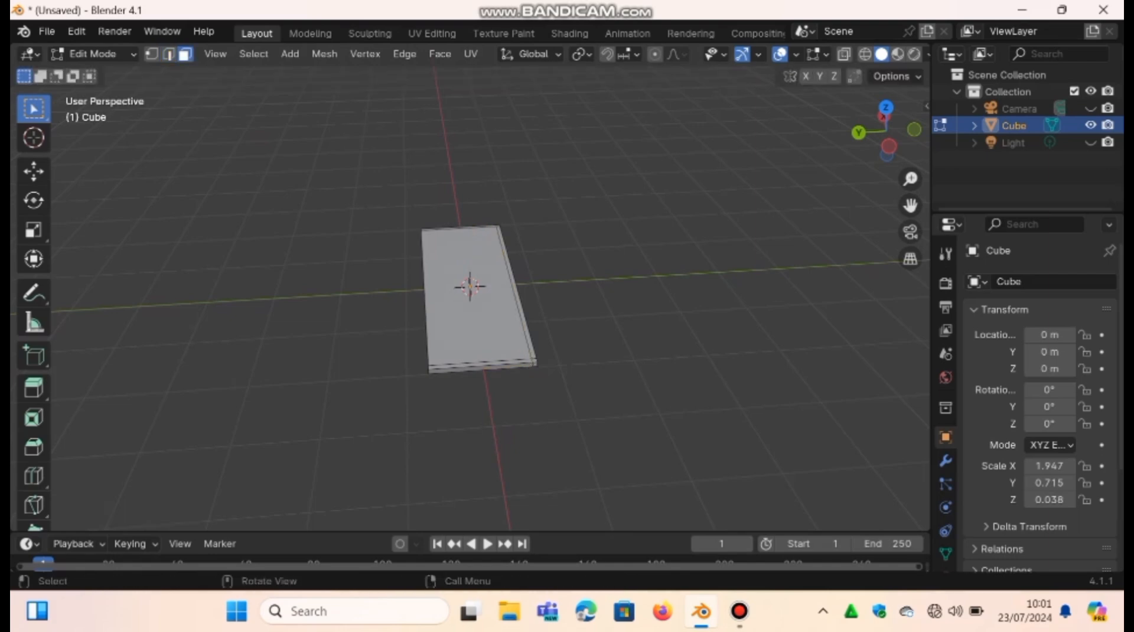
pyautogui.moveTo(887, 145); pyautogui.dragTo(868, 12)
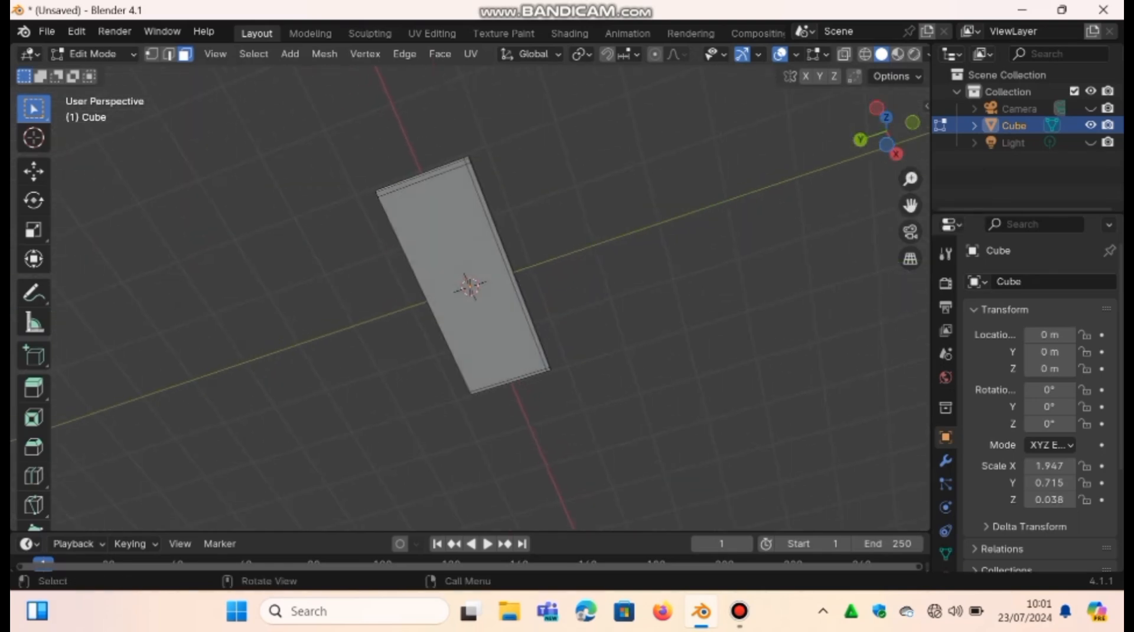
pyautogui.click(421, 177)
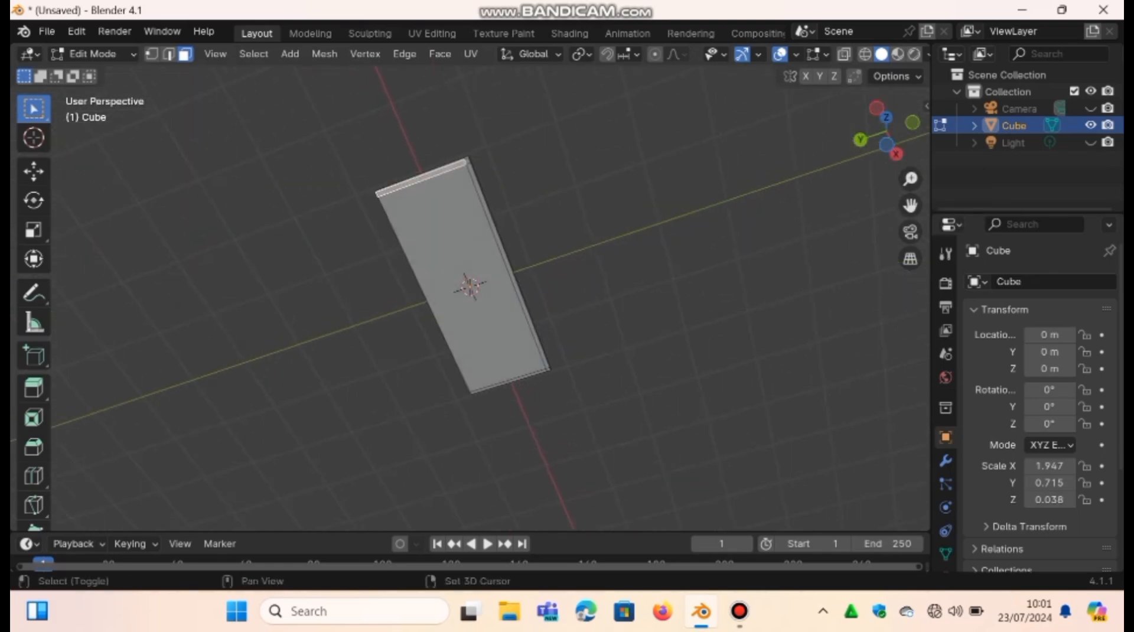
pyautogui.keyDown('shift'); pyautogui.click(508, 266); pyautogui.keyUp('shift')
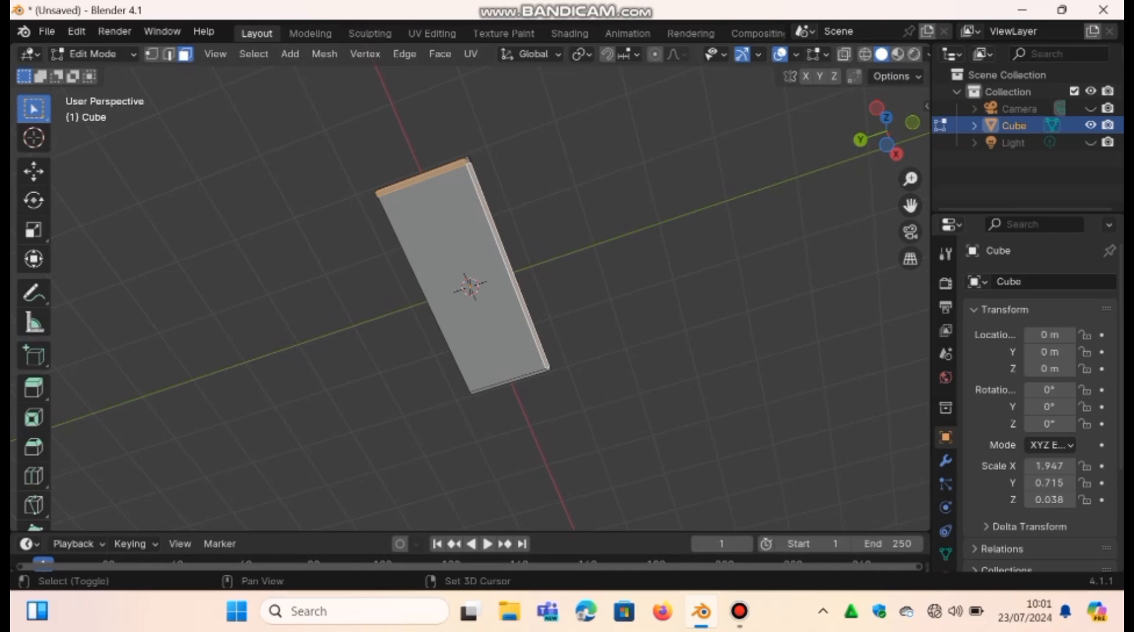
pyautogui.keyDown('shift'); pyautogui.click(510, 381); pyautogui.keyUp('shift')
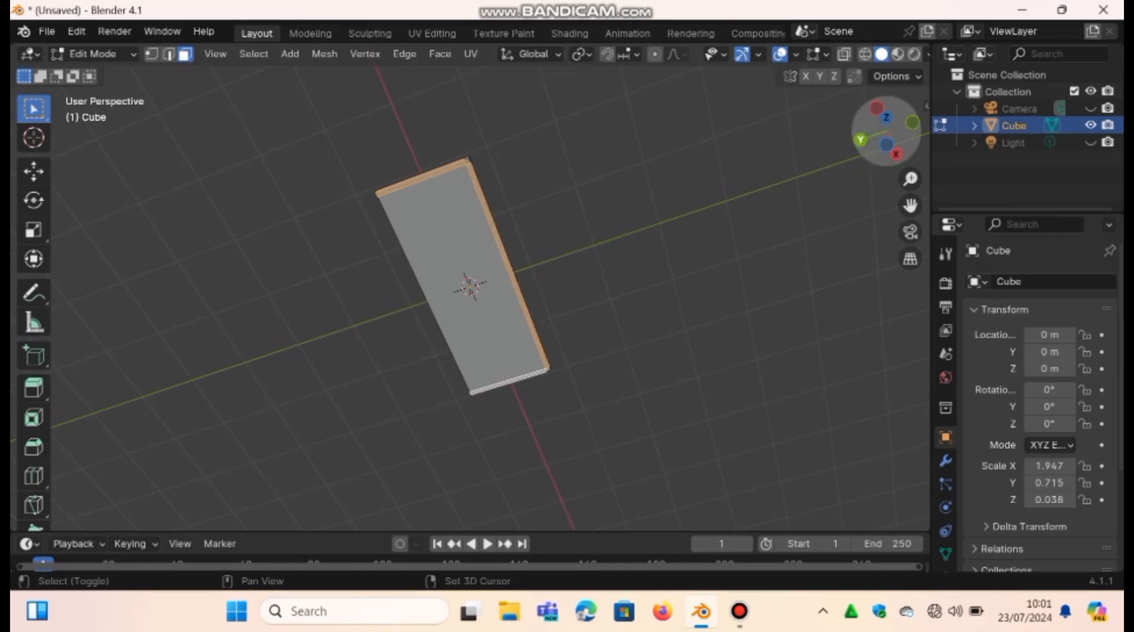
pyautogui.moveTo(861, 139); pyautogui.dragTo(934, 214)
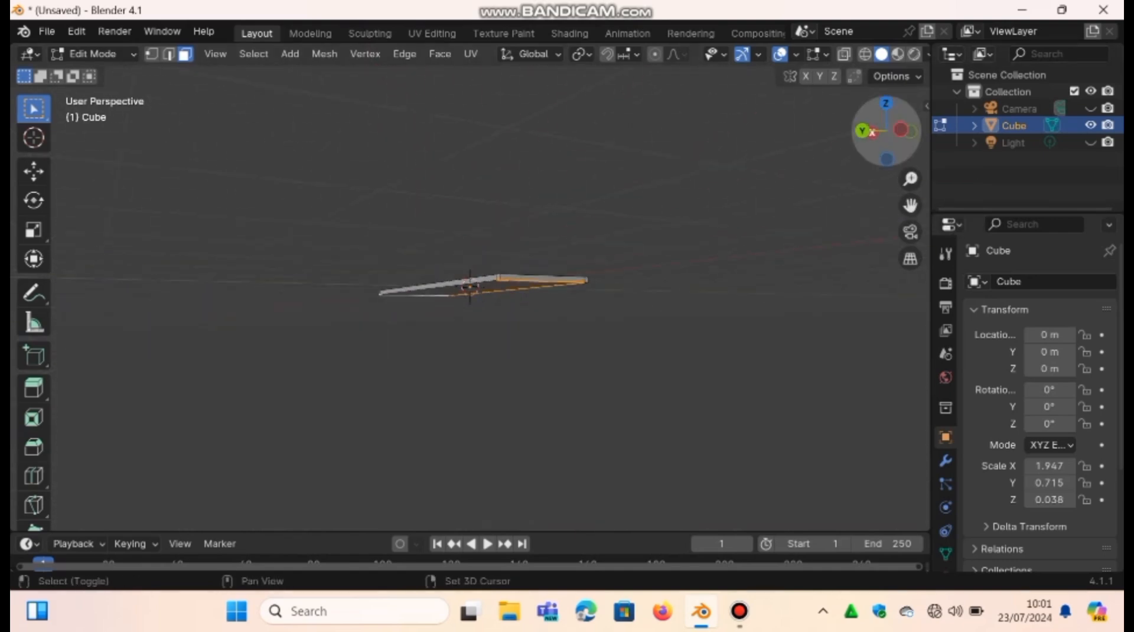
pyautogui.moveTo(863, 133); pyautogui.dragTo(974, 134)
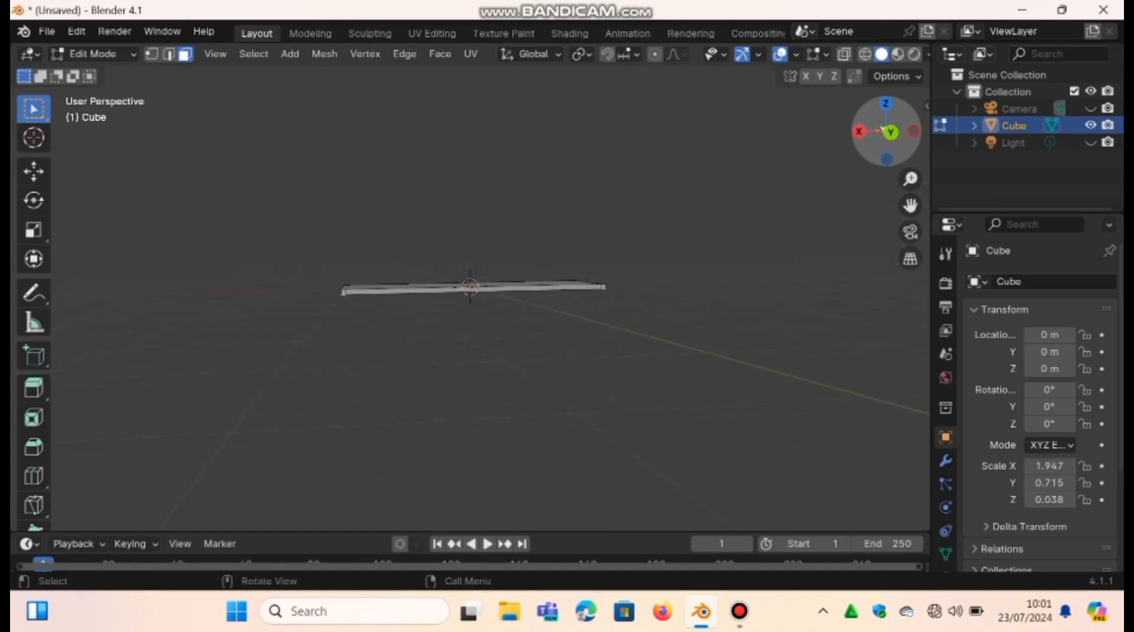
pyautogui.press('e')
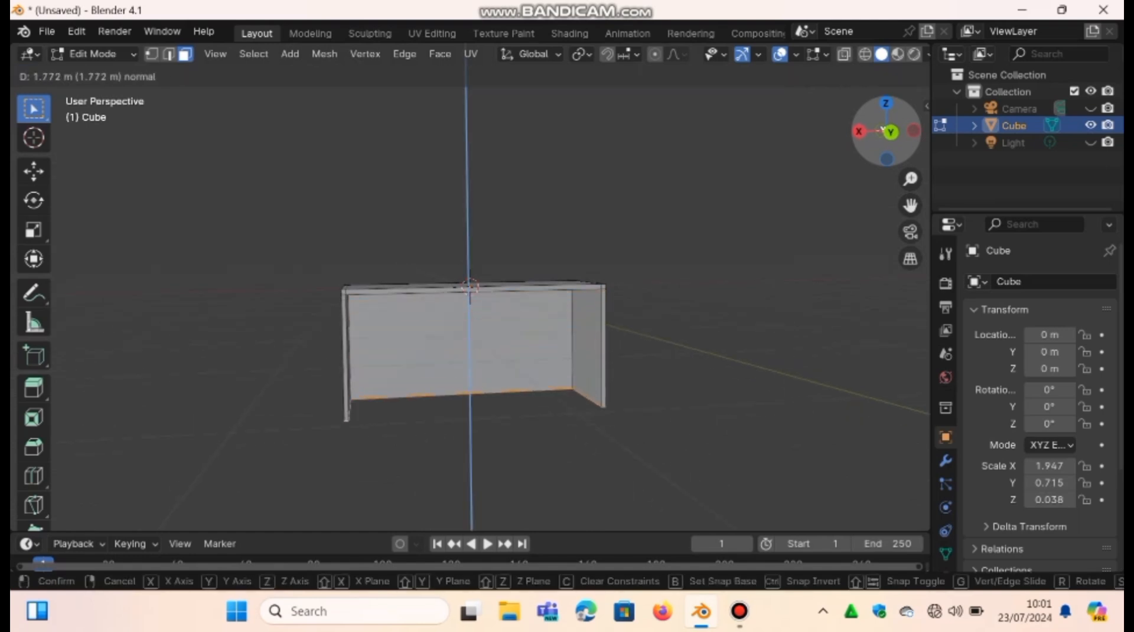
pyautogui.press('Return')
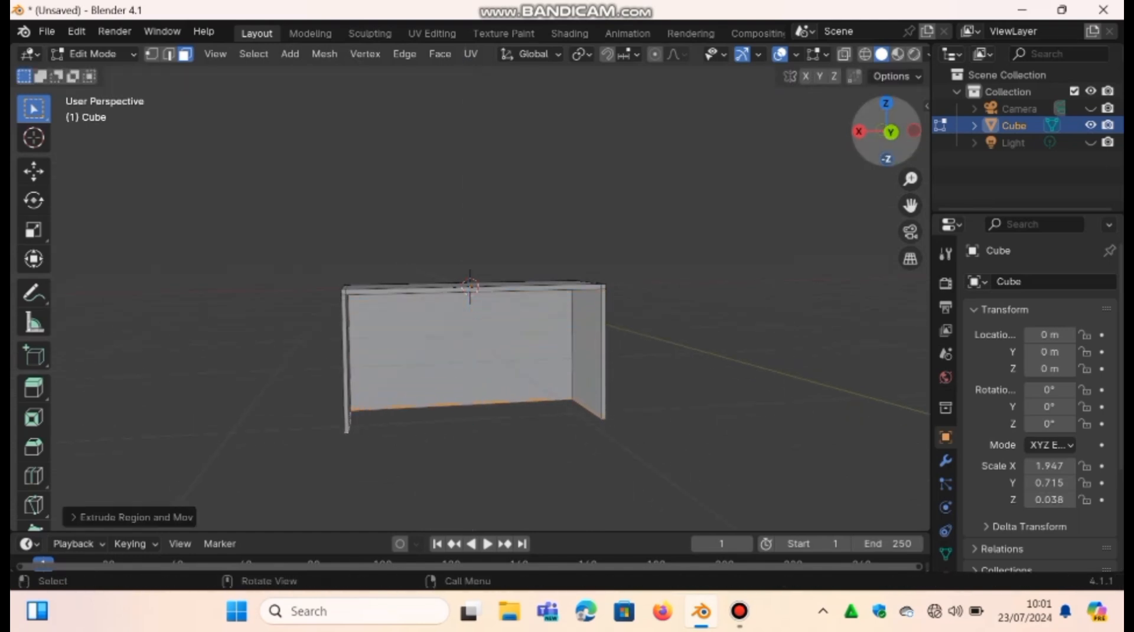
# - Try a loop cut on one of the desk's side panels in edge selection mode
pyautogui.moveTo(886, 131); pyautogui.dragTo(830, 122)
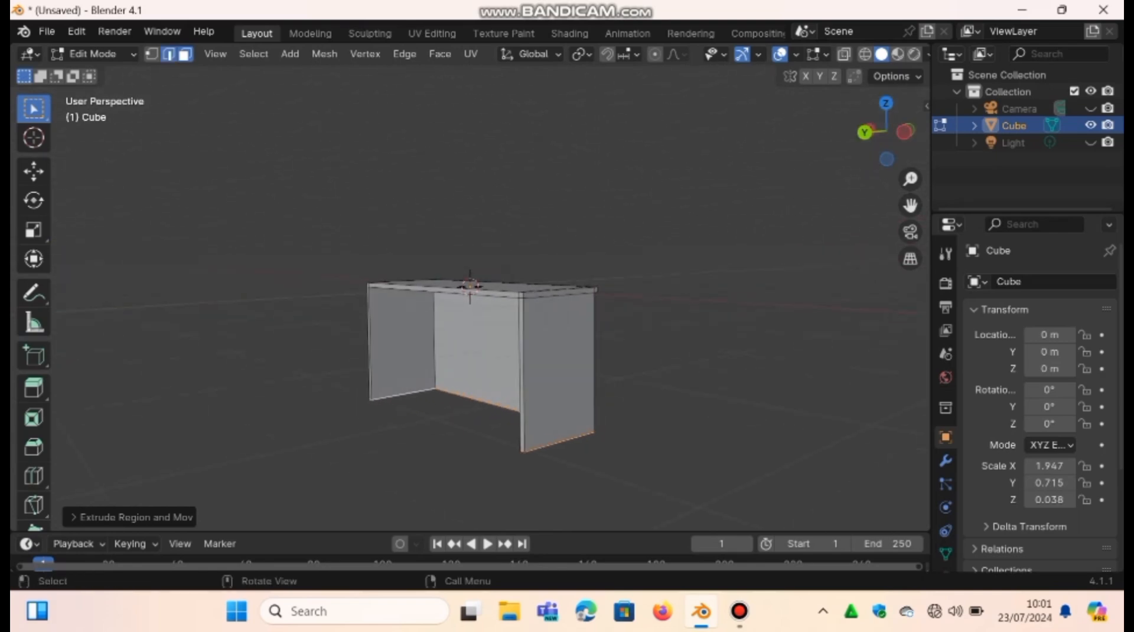
pyautogui.click(169, 54)
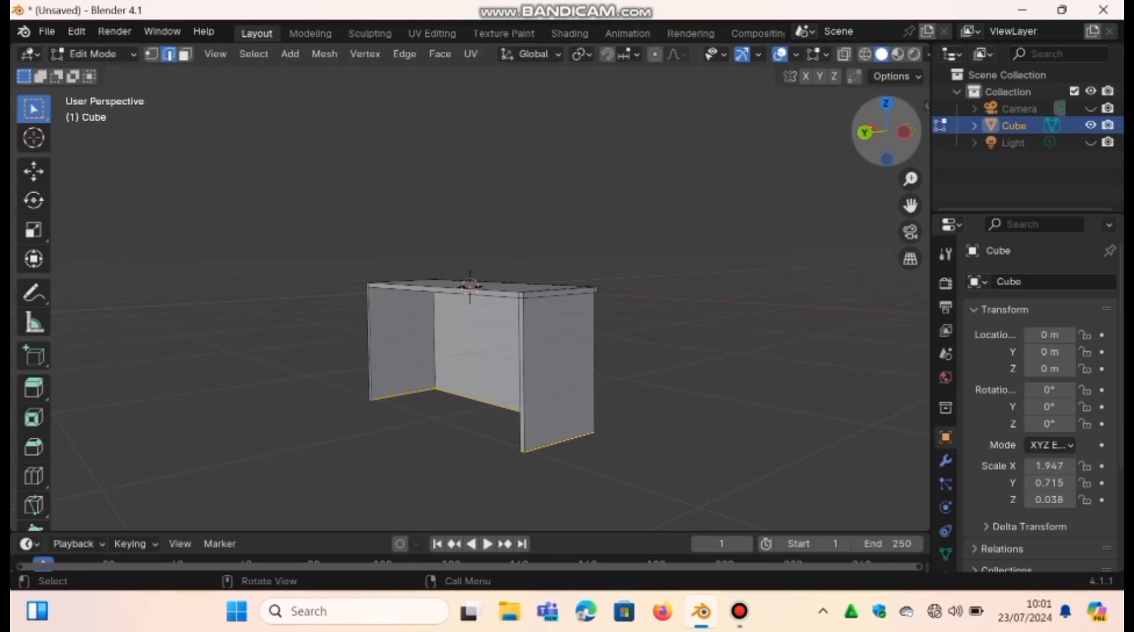
pyautogui.moveTo(868, 130); pyautogui.dragTo(990, 108)
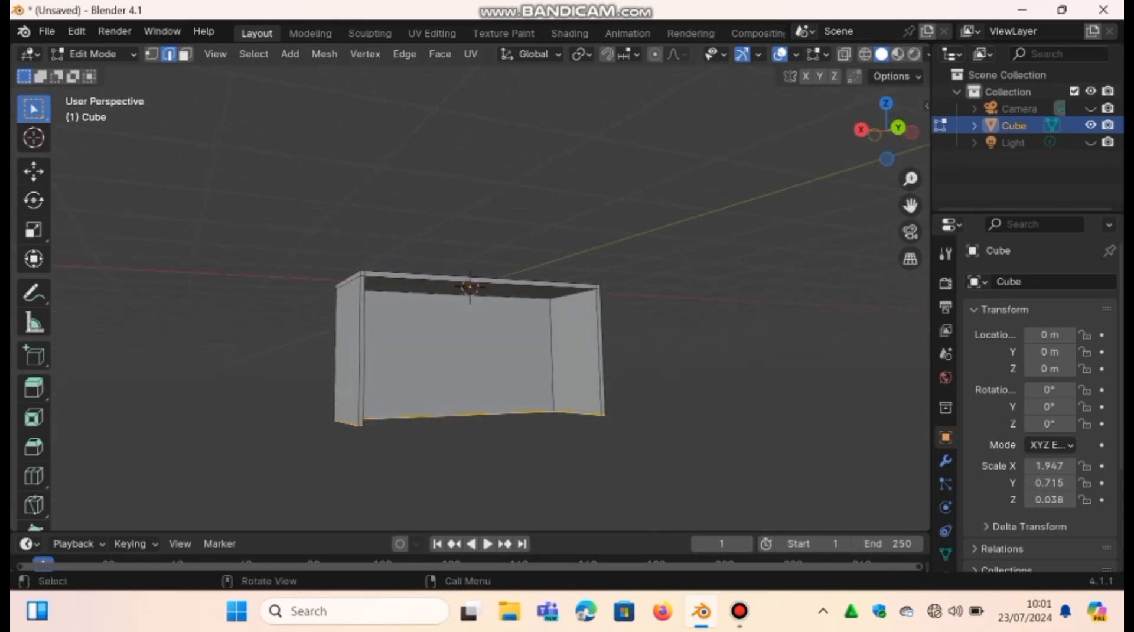
pyautogui.hotkey('ctrl', 'r')
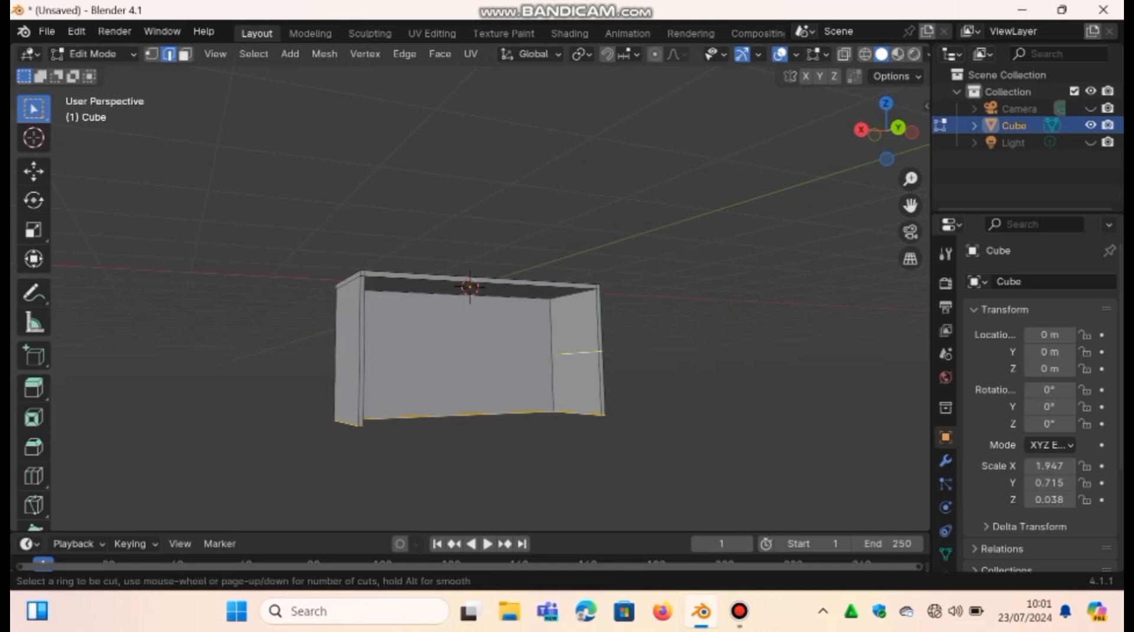
pyautogui.click(598, 354)
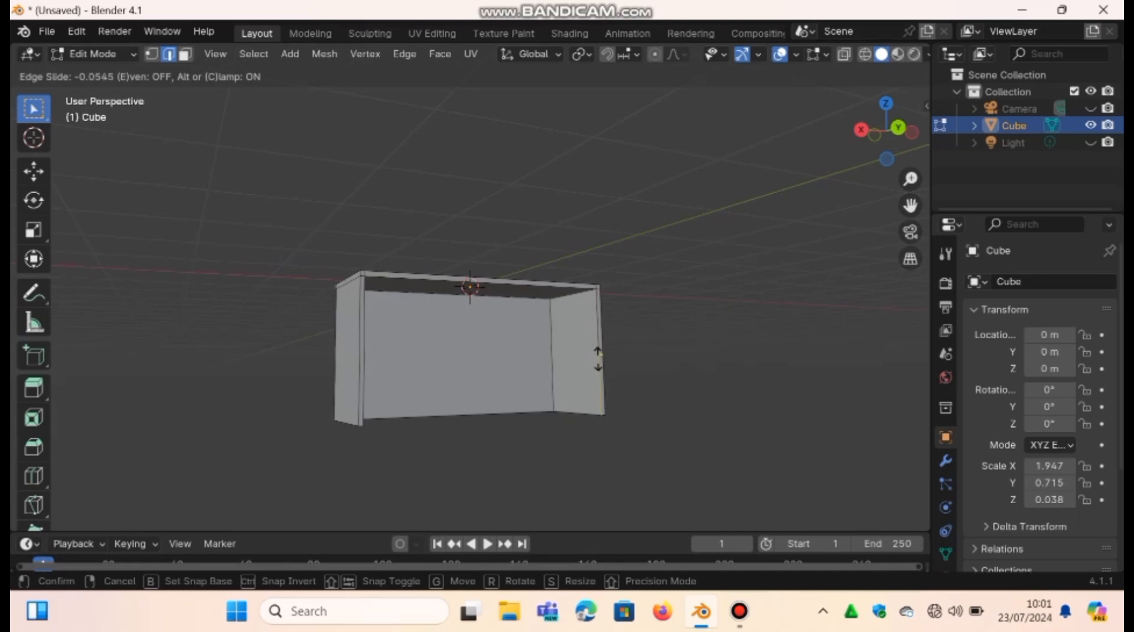
pyautogui.click(631, 354)
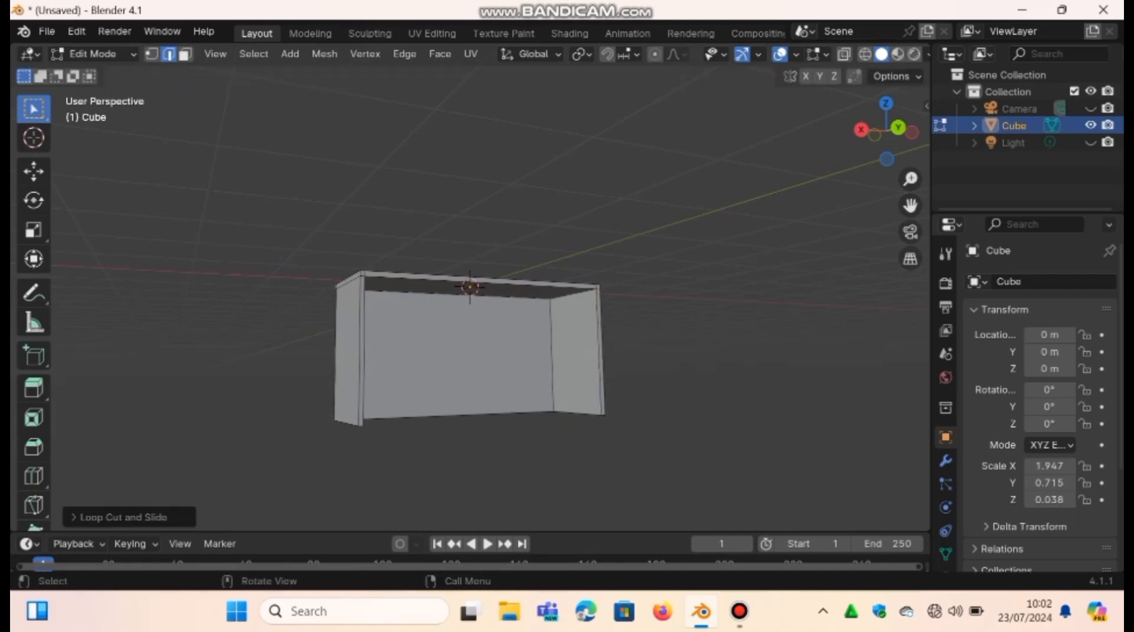
pyautogui.moveTo(886, 142); pyautogui.dragTo(880, 127)
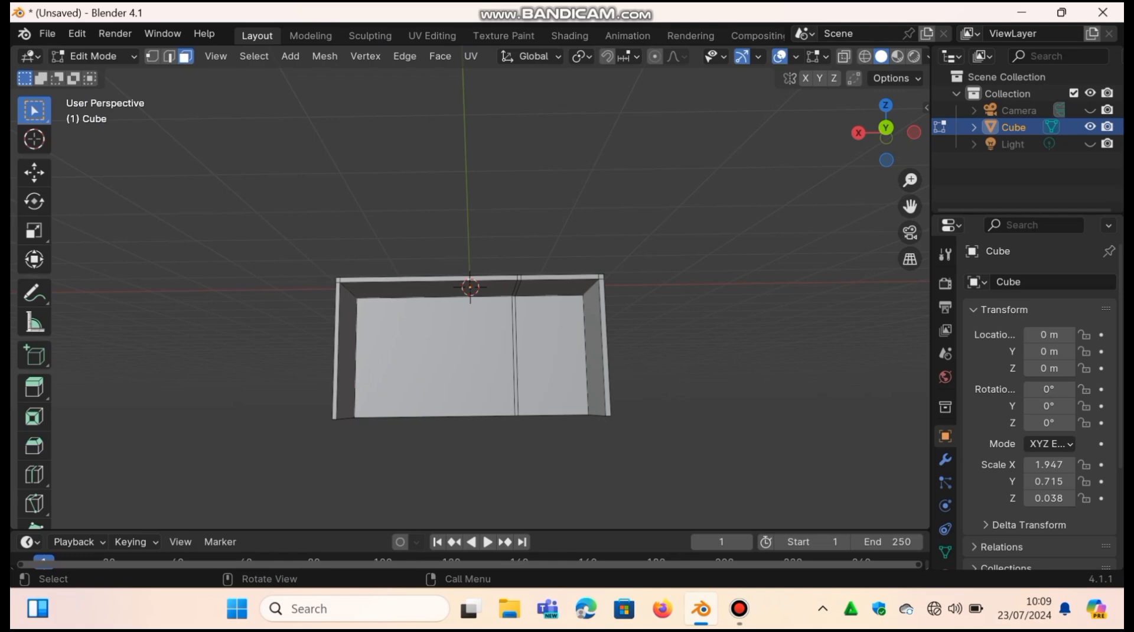
# - Extrude the narrow crosswise strip on the desktop's underside downward into a vertical divider panel
pyautogui.click(555, 288)
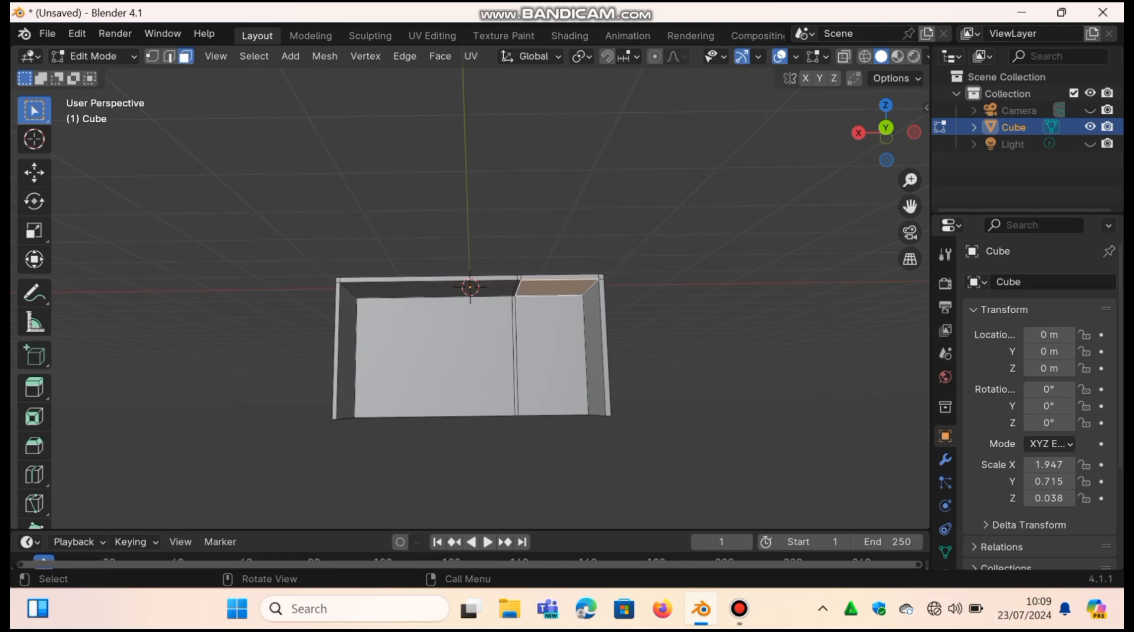
pyautogui.click(517, 287)
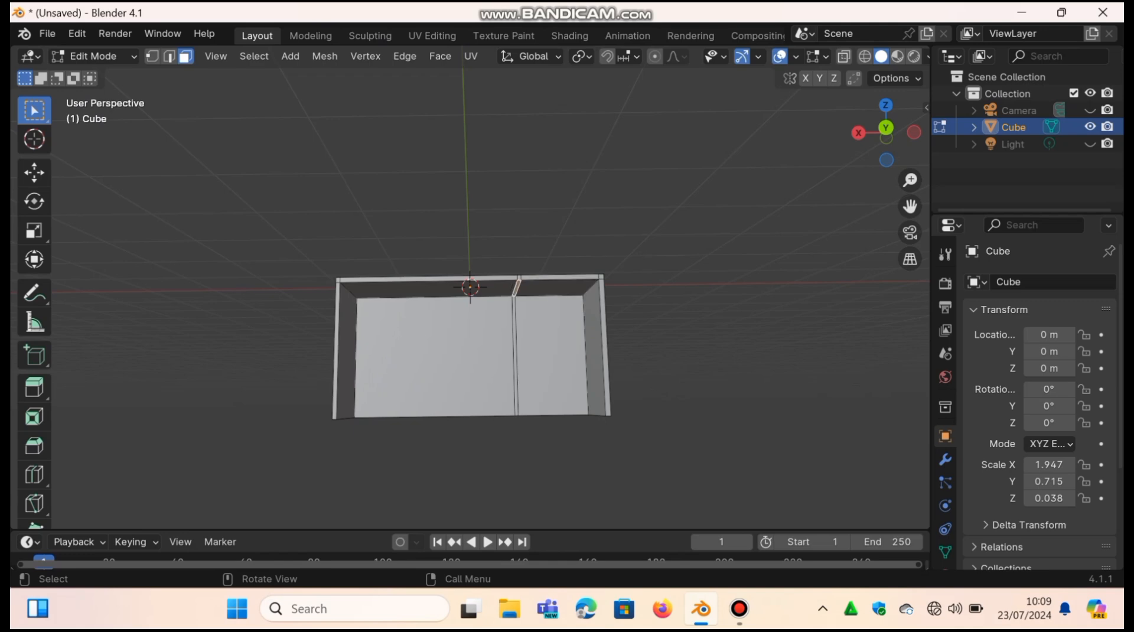
pyautogui.press('e')
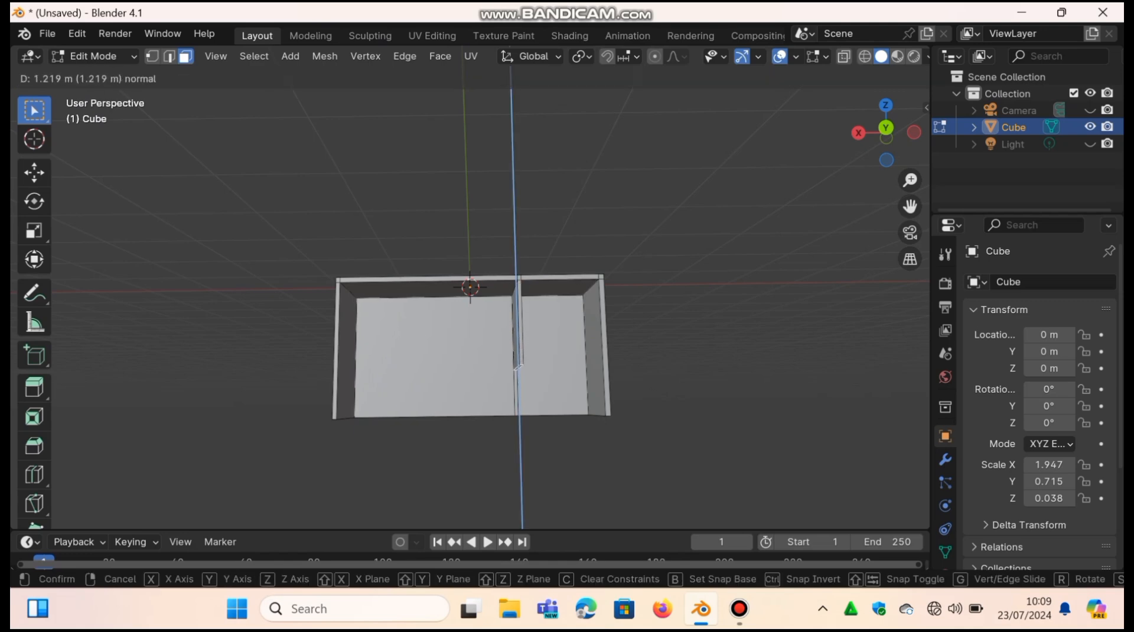
pyautogui.click(519, 380)
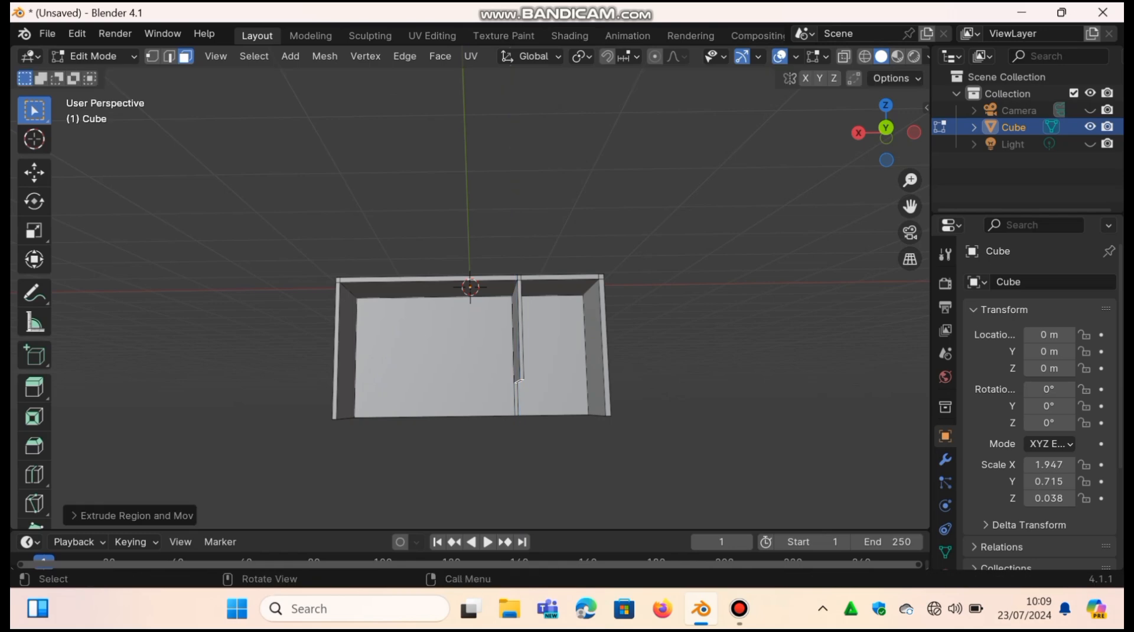
# - Add a horizontal loop cut to the divider panel and slide it close to the panel's lower edge
pyautogui.moveTo(518, 380); pyautogui.dragTo(520, 393, button='middle')
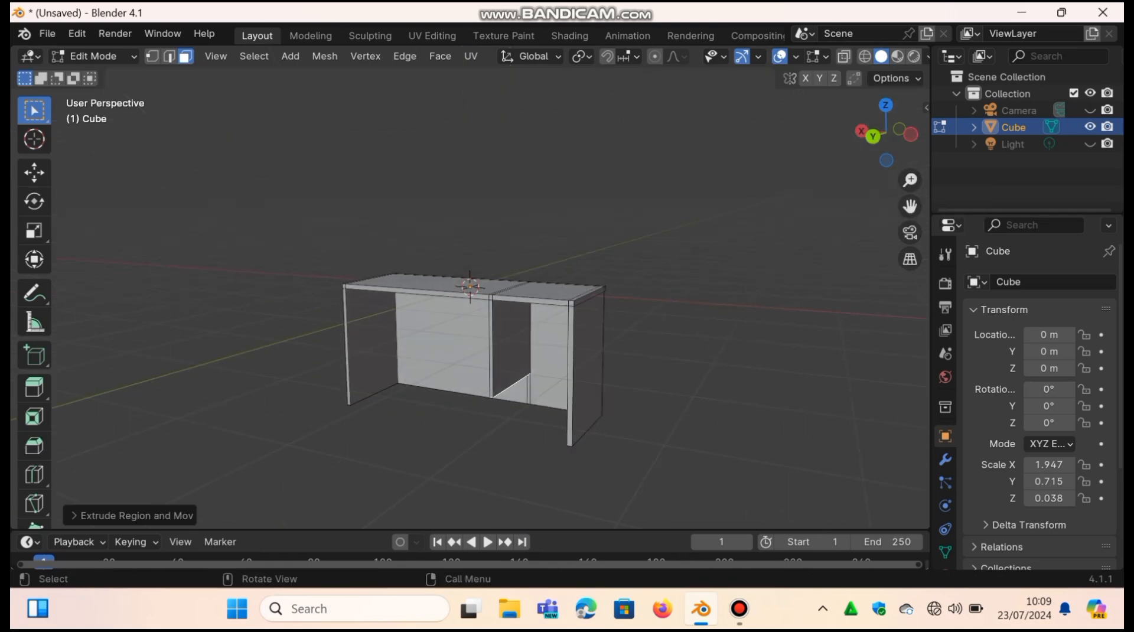
pyautogui.hotkey('ctrl', 'r')
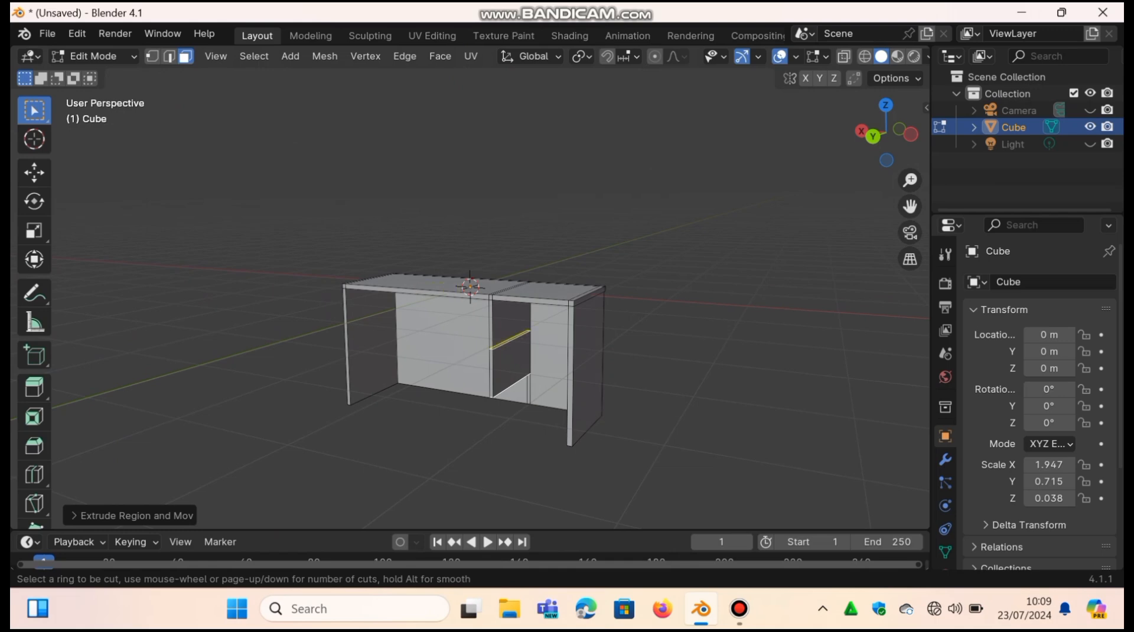
pyautogui.click(510, 339)
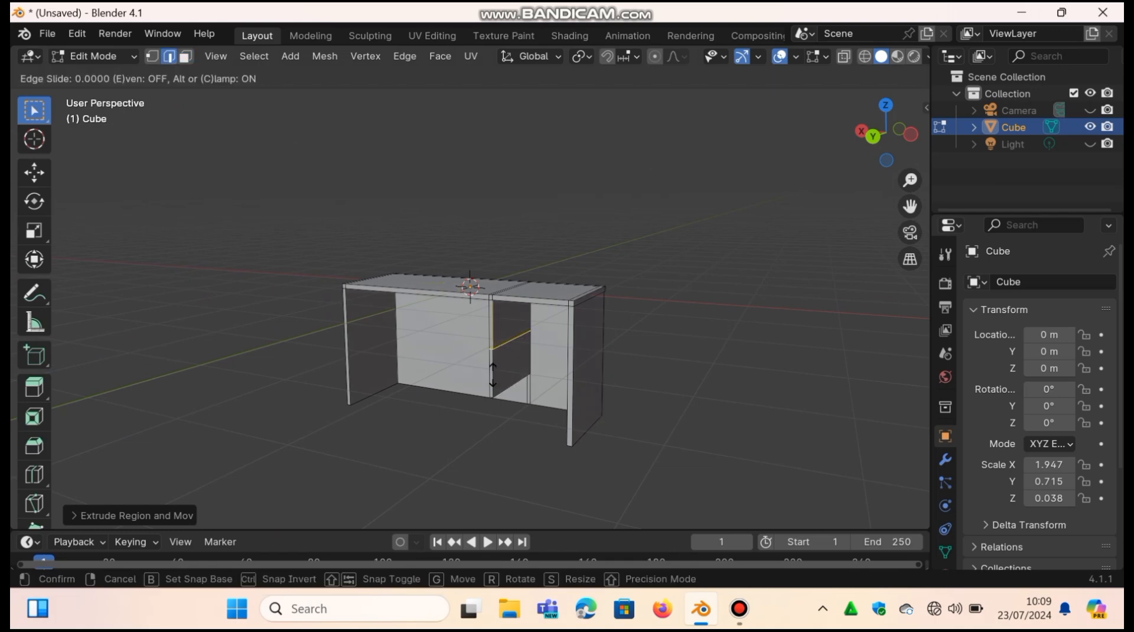
pyautogui.click(500, 416)
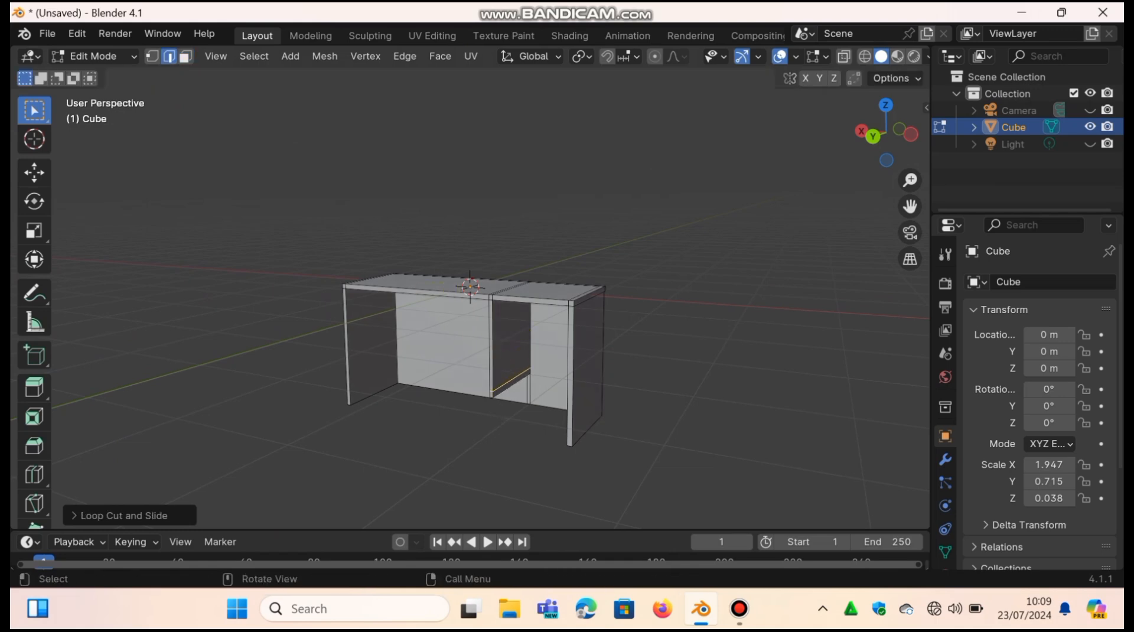
# - Extrude the thin strip at the divider's lower edge about 1.11 m across to the nearer side panel as a shelf
pyautogui.click(511, 385)
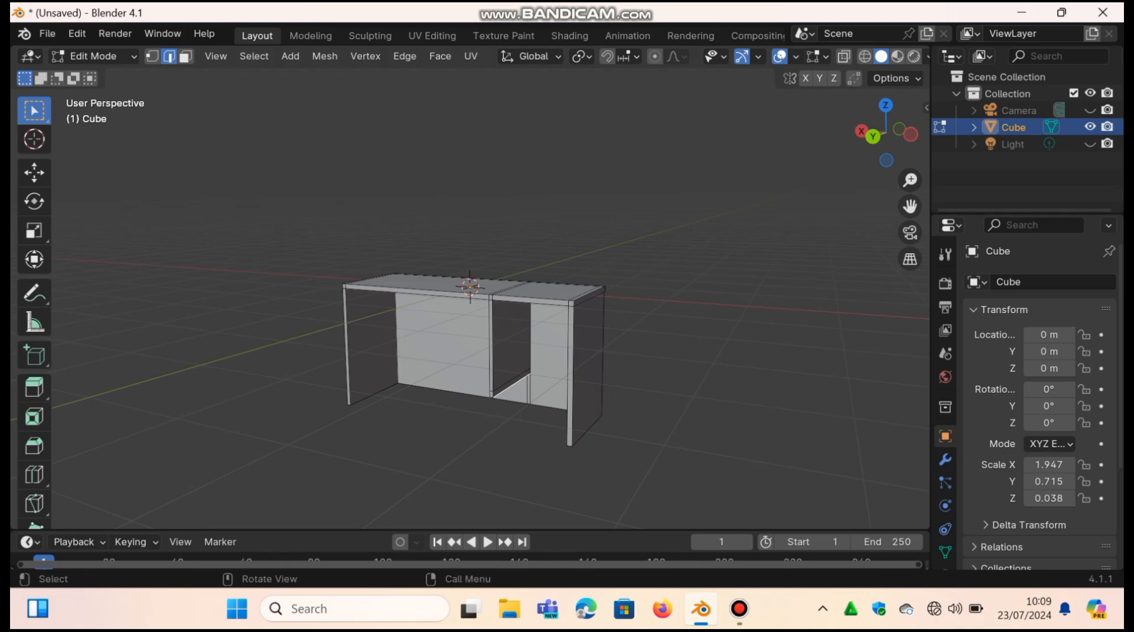
pyautogui.press('3')
pyautogui.click(443, 346)
pyautogui.click(510, 382)
pyautogui.press('e')
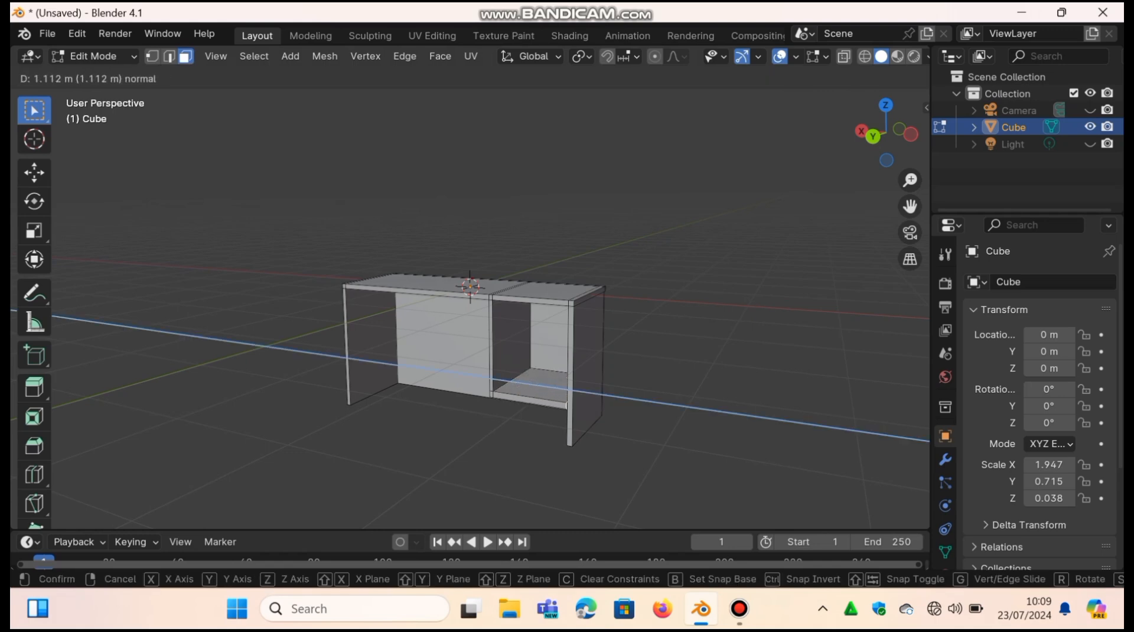
pyautogui.press('Return')
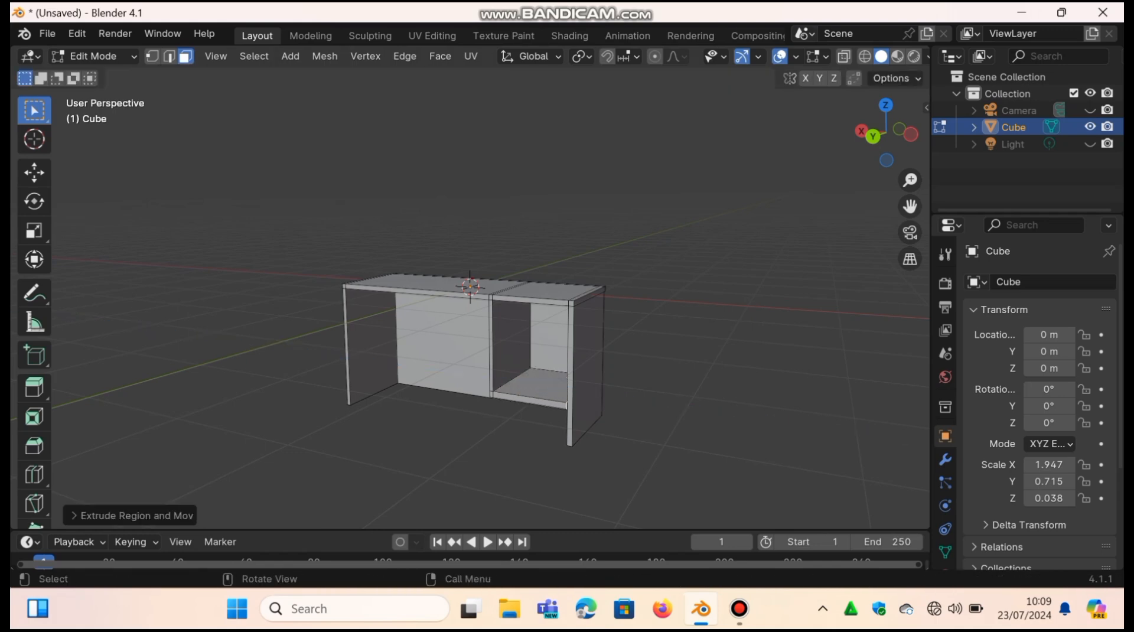
# - Return to Object Mode, move the desk along X to about 2.438 m, and deselect it
pyautogui.moveTo(899, 129); pyautogui.dragTo(936, 142)
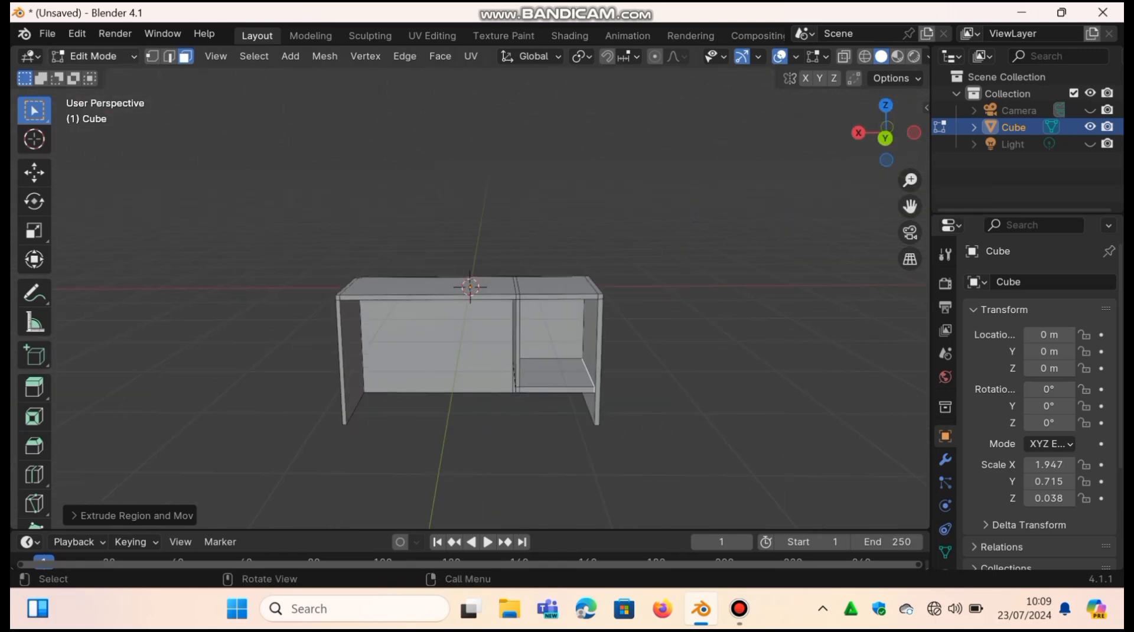
pyautogui.click(94, 56)
pyautogui.click(98, 76)
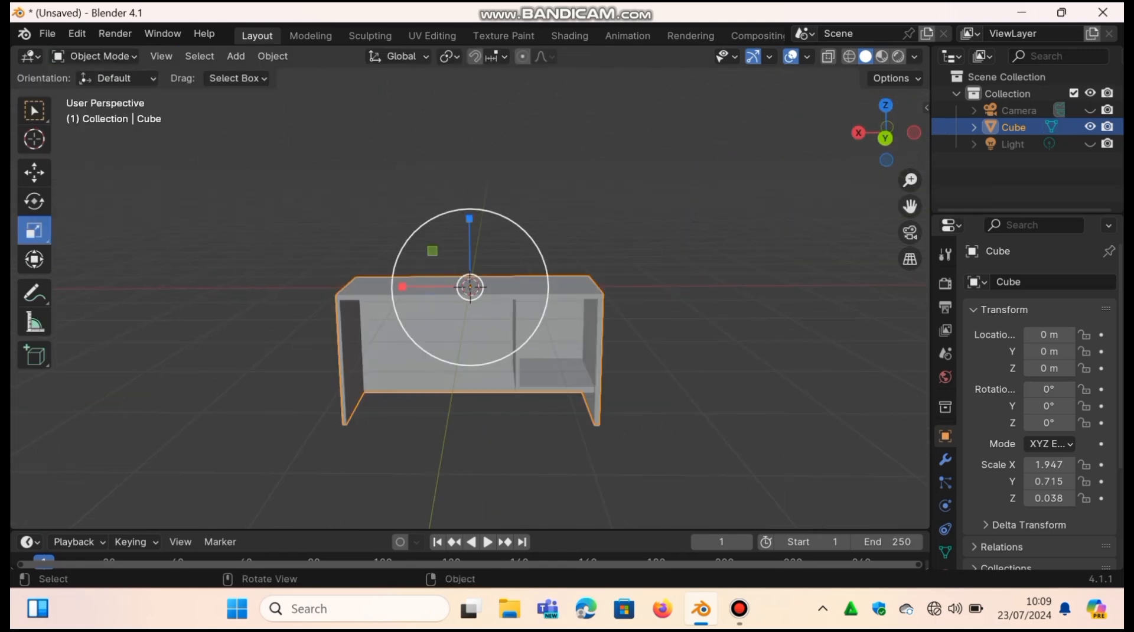
pyautogui.click(34, 172)
pyautogui.moveTo(407, 286); pyautogui.dragTo(253, 287)
pyautogui.hotkey('alt', 'a')
# - Place the 3D cursor in the empty space beside the desk and add a cube there
pyautogui.click(33, 139)
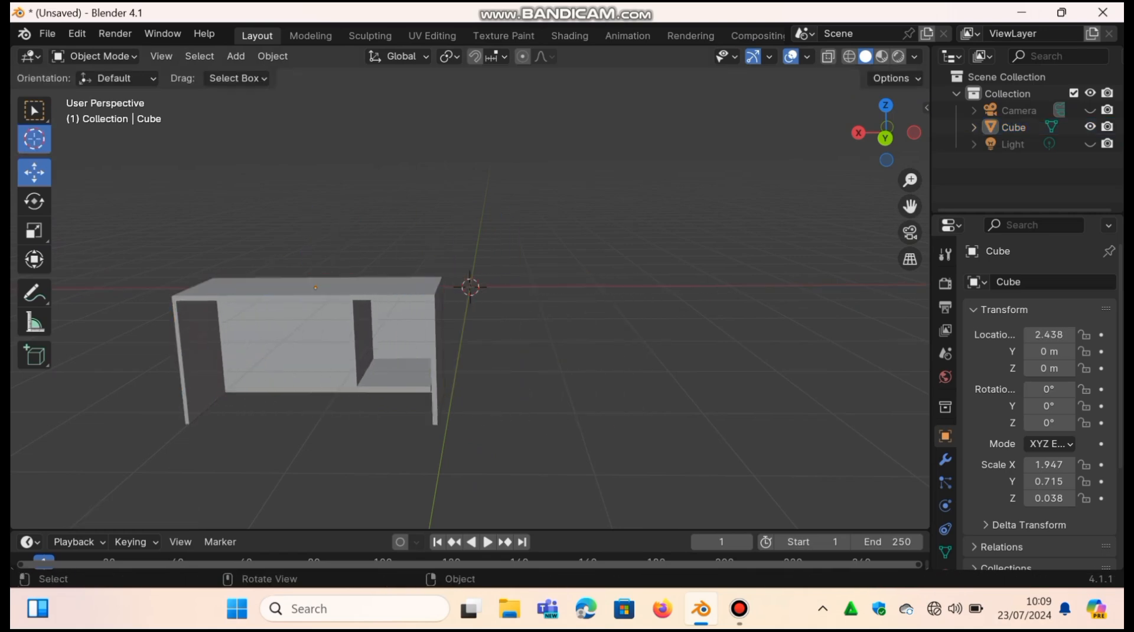
pyautogui.click(733, 287)
pyautogui.click(616, 271)
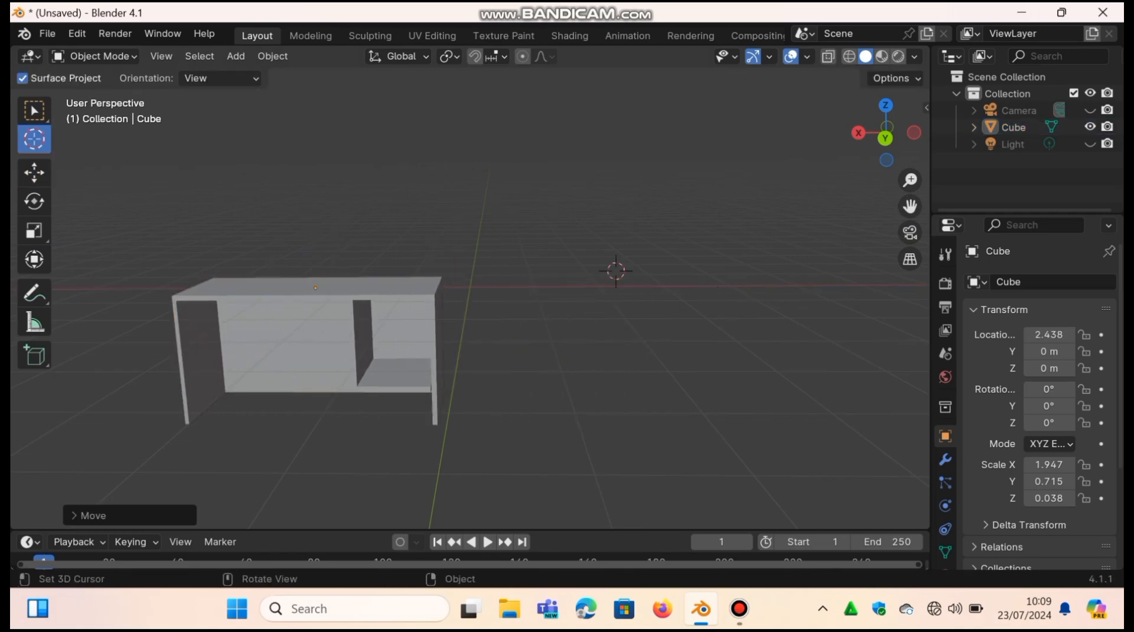
pyautogui.hotkey('shift', 'a')
pyautogui.moveTo(466, 260)
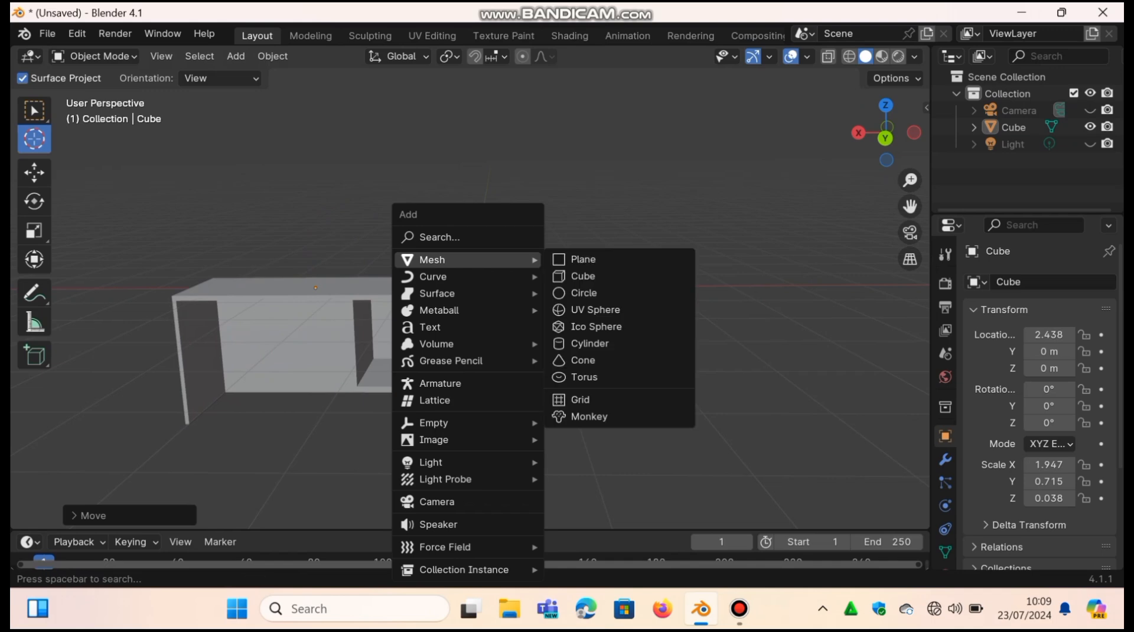
pyautogui.click(576, 273)
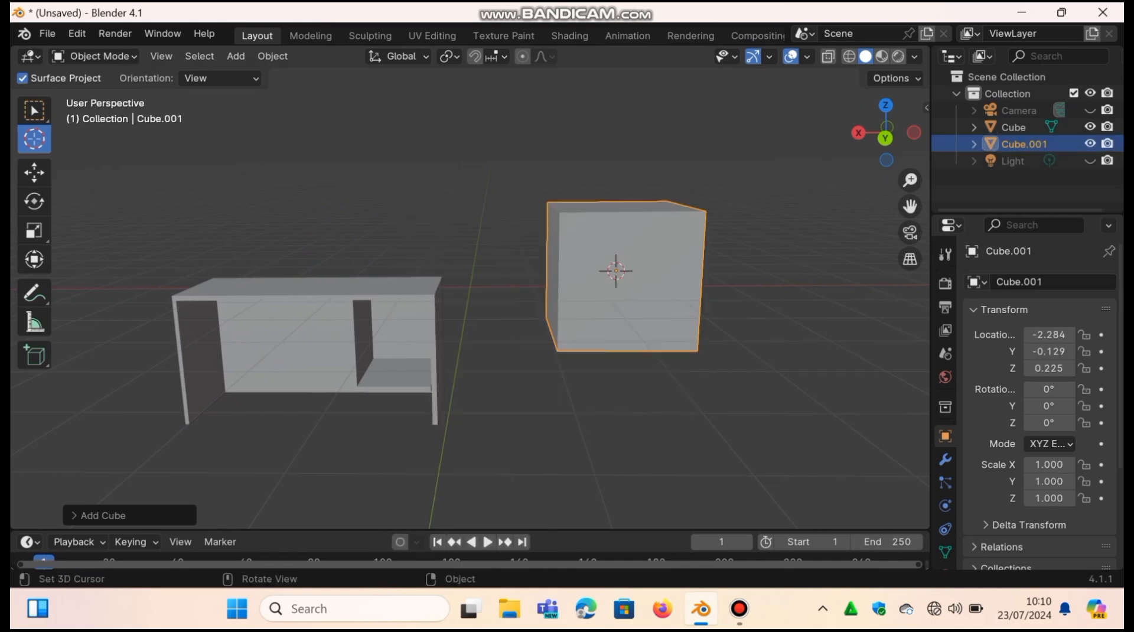
# - Scale the new cube uniformly to about -0.498 and move it in front of the desk's shelf compartment
pyautogui.click(34, 230)
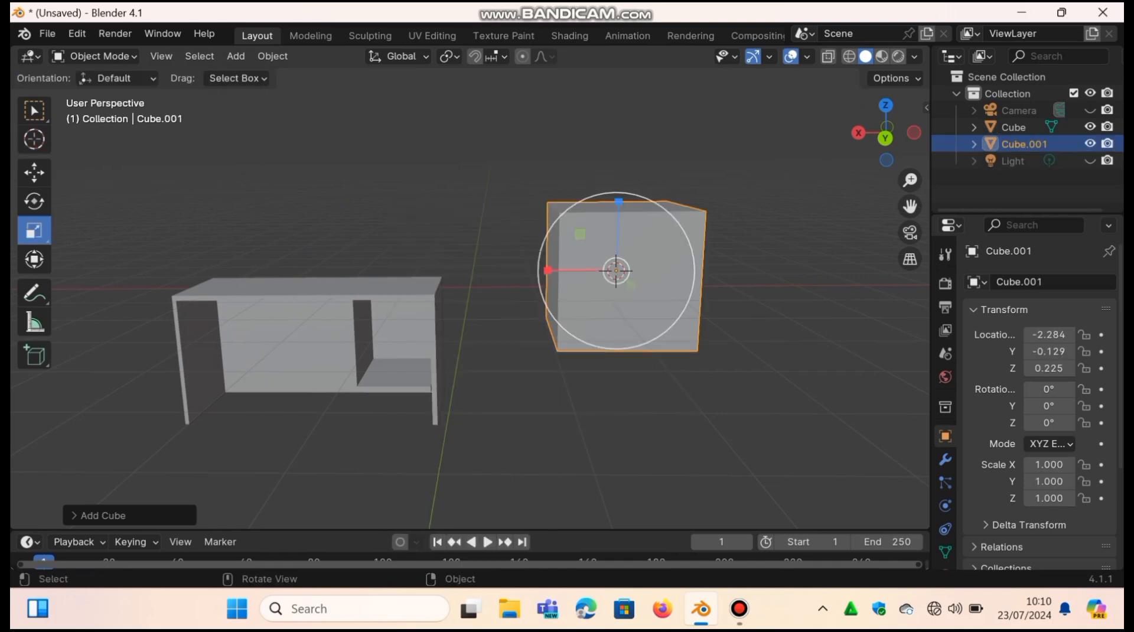
pyautogui.moveTo(649, 278); pyautogui.dragTo(389, 345)
pyautogui.click(34, 171)
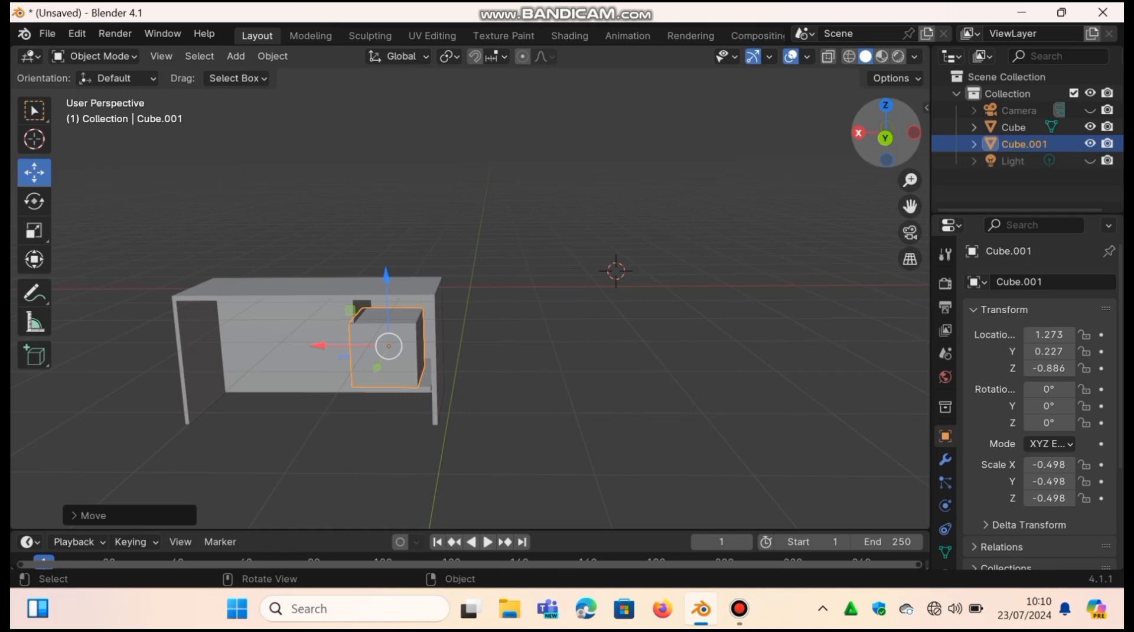
# - Move the cube along X, then nudge it freely into the compartment at about X 1.106, Y 0.207, Z -0.797 m
pyautogui.moveTo(886, 133); pyautogui.dragTo(865, 137)
pyautogui.press('g')
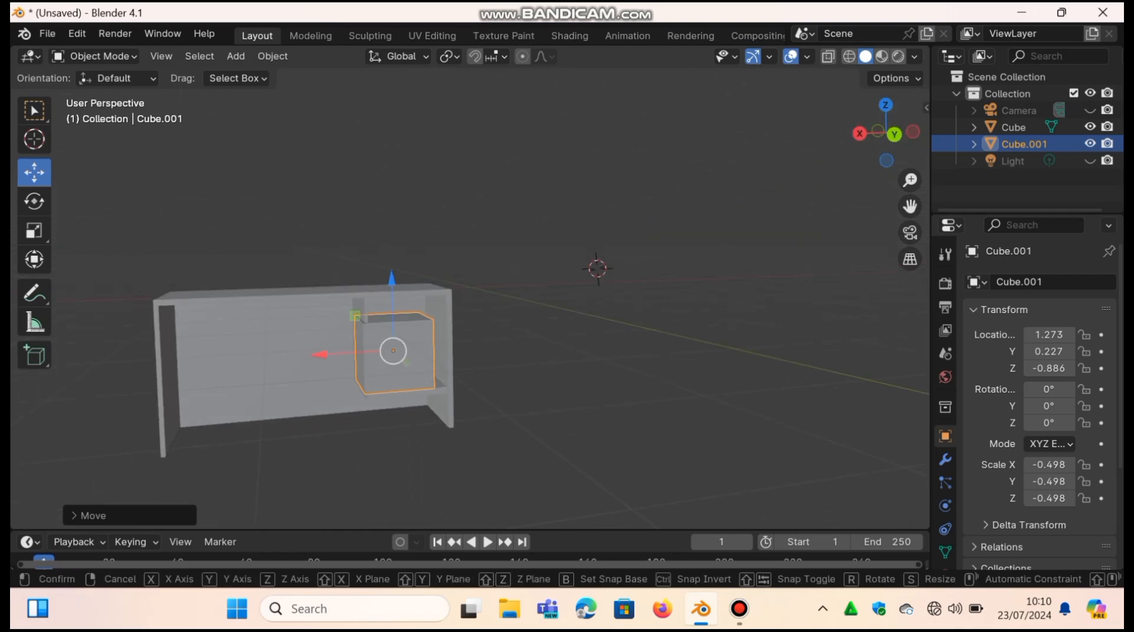
pyautogui.press('x')
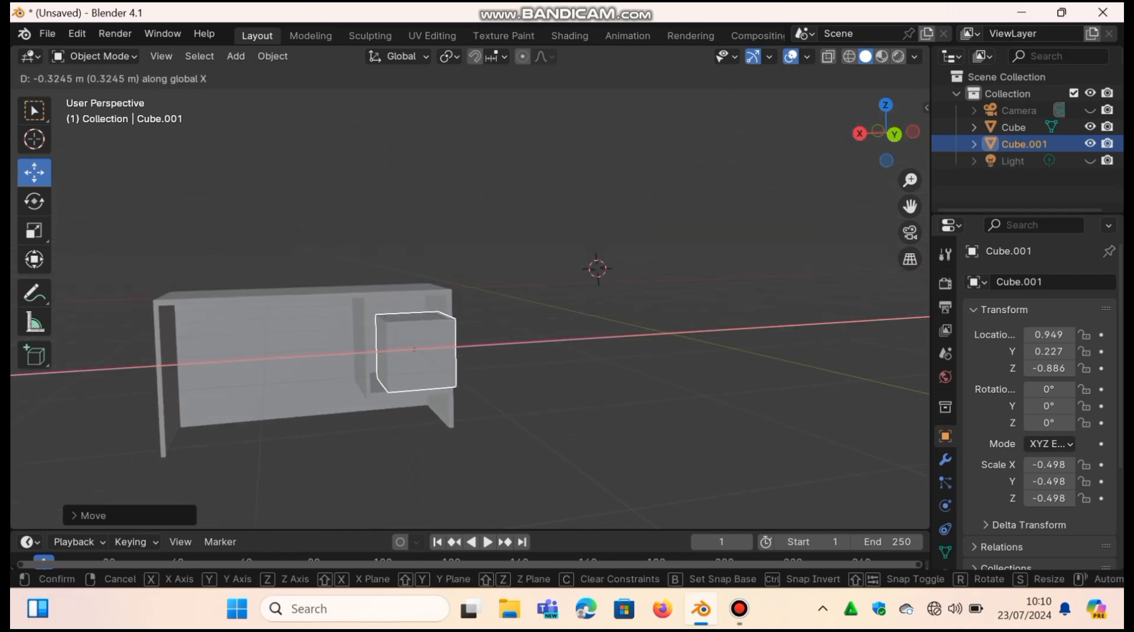
pyautogui.click(896, 133)
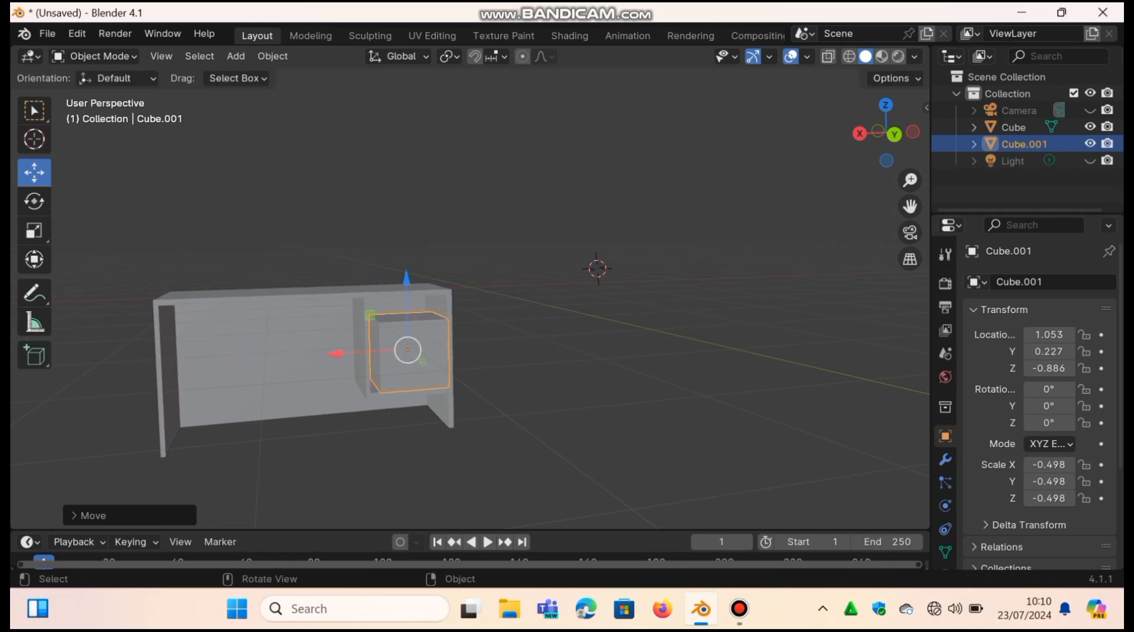
pyautogui.moveTo(909, 133); pyautogui.dragTo(884, 146)
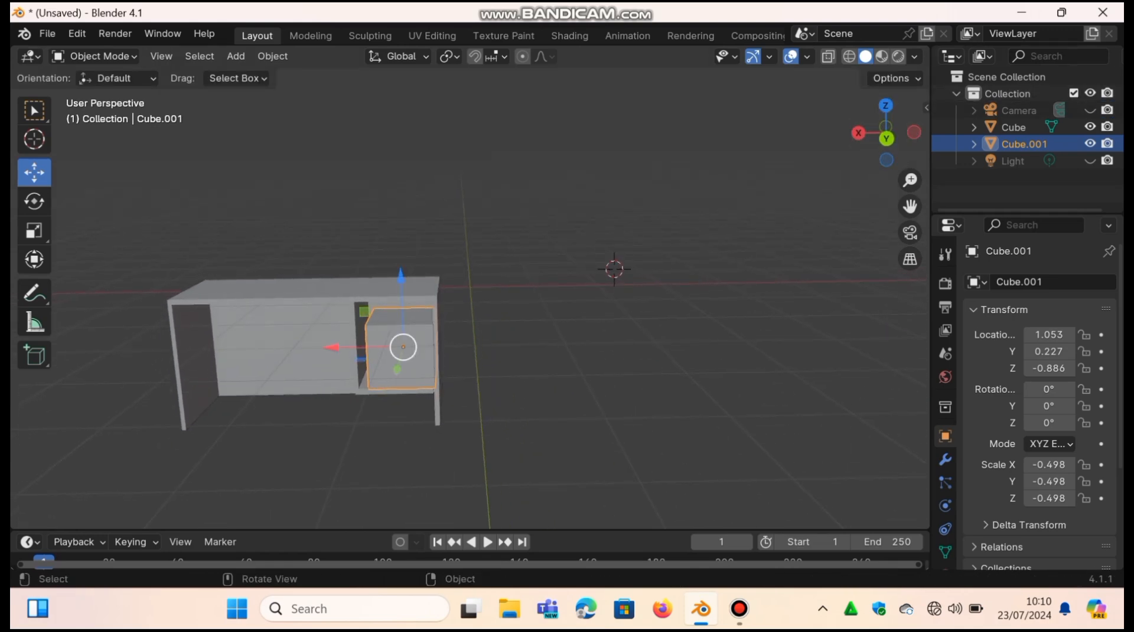
pyautogui.moveTo(402, 346); pyautogui.dragTo(399, 341)
# - Shrink the cube uniformly to a scale of about -0.485, then flatten its Z scale to about -0.298
pyautogui.click(34, 230)
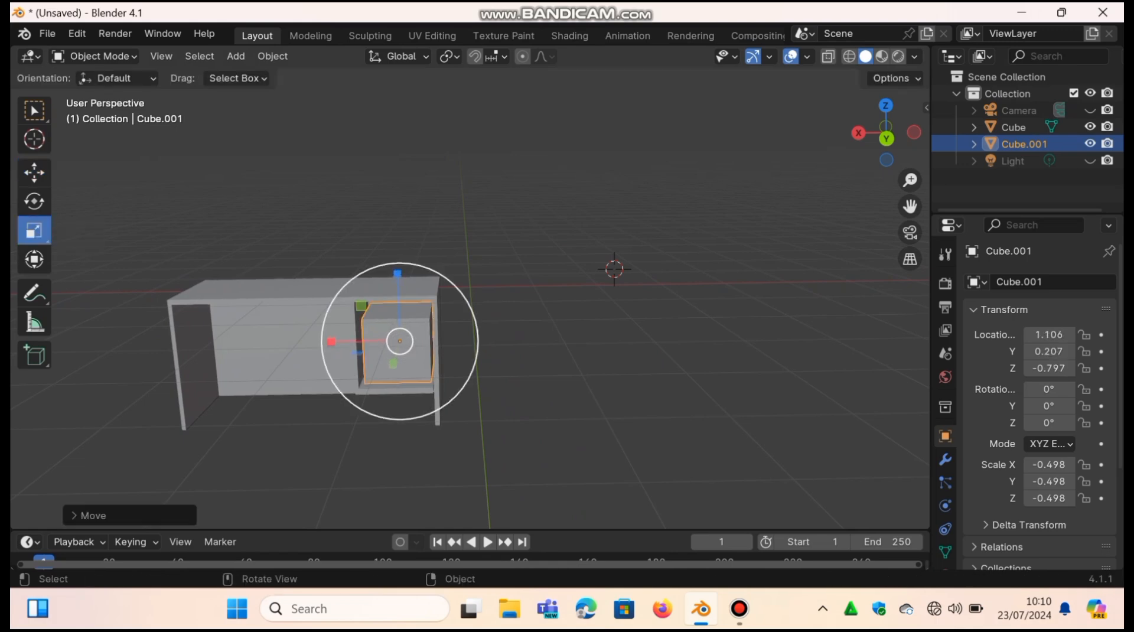
pyautogui.click(337, 385)
pyautogui.click(393, 372)
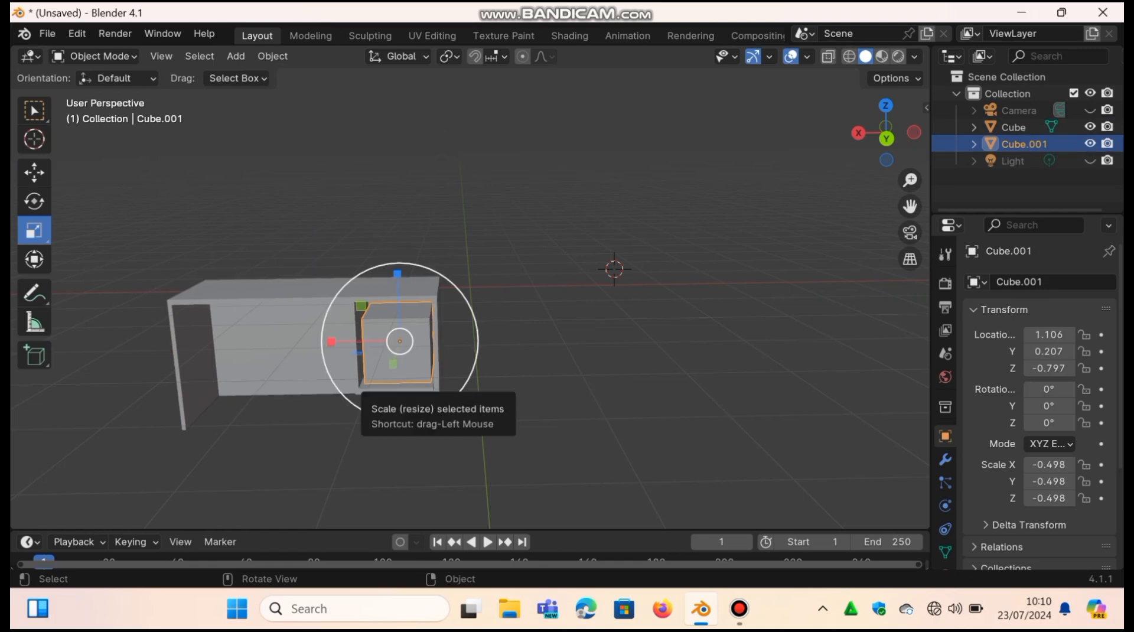
pyautogui.moveTo(378, 387); pyautogui.dragTo(379, 385)
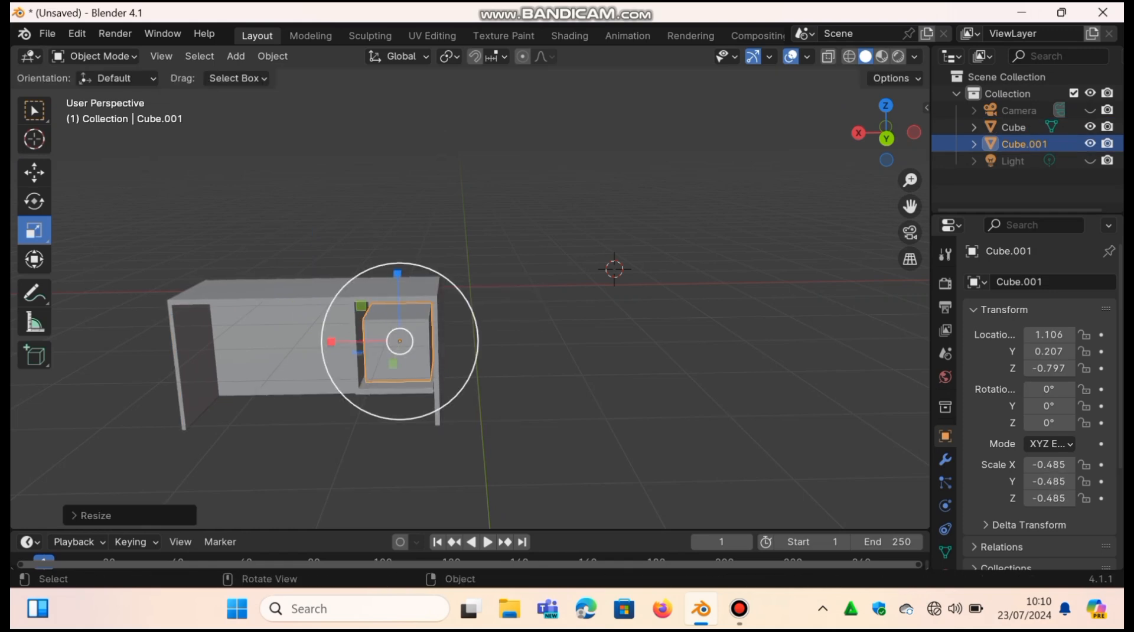
pyautogui.moveTo(398, 272); pyautogui.dragTo(397, 299)
# - Lower the flattened box along Z to about -1.072 m so it sits on the shelf
pyautogui.press('g')
pyautogui.press('y')
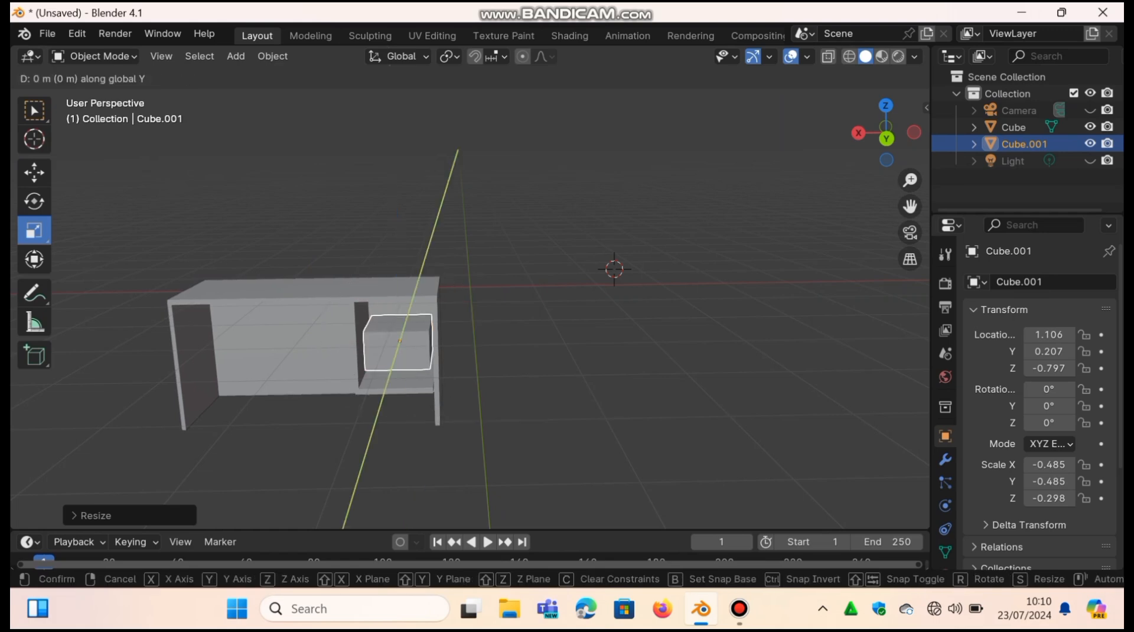
pyautogui.press('z')
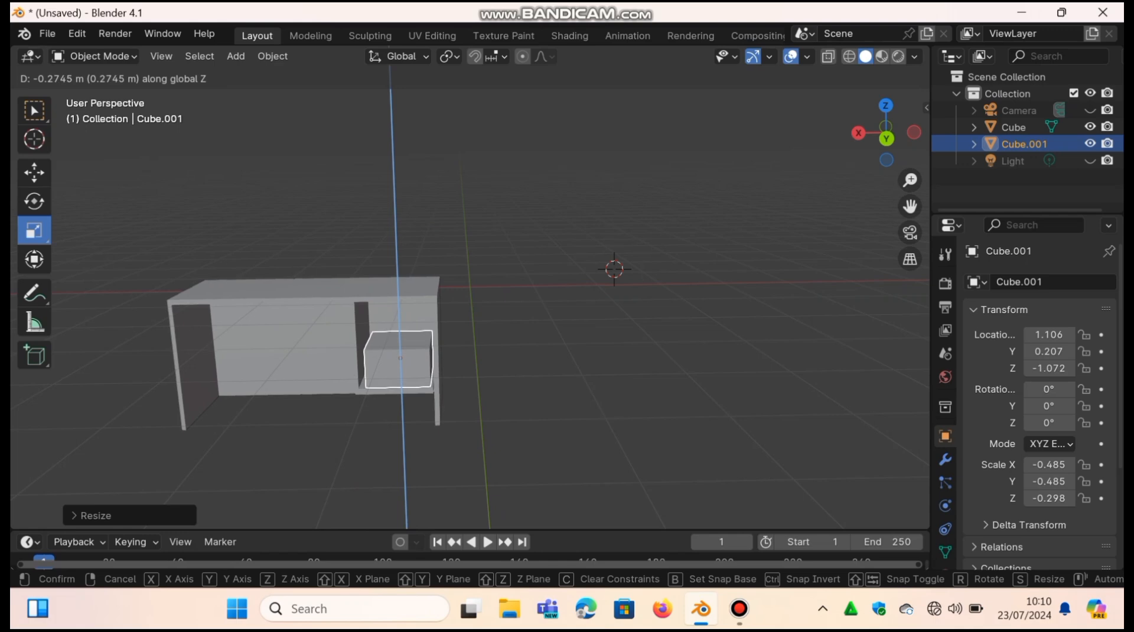
pyautogui.press('Return')
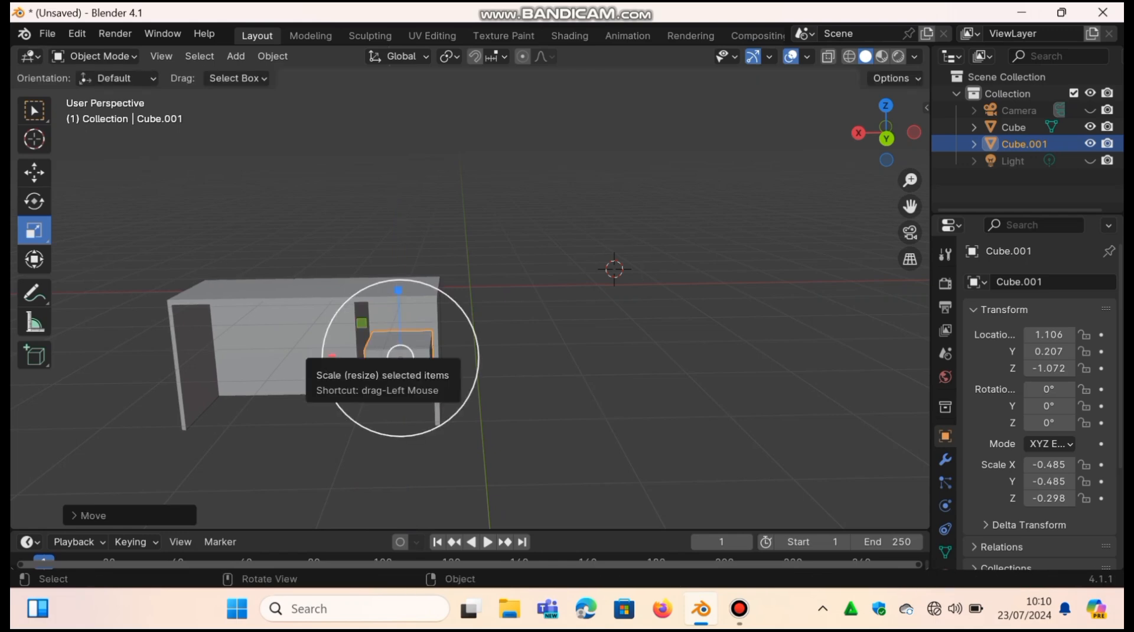
# - Enlarge the box proportionally to a scale of about -0.528 in X and Y and -0.324 in Z
pyautogui.moveTo(322, 358); pyautogui.dragTo(318, 357)
pyautogui.hotkey('alt', 'a')
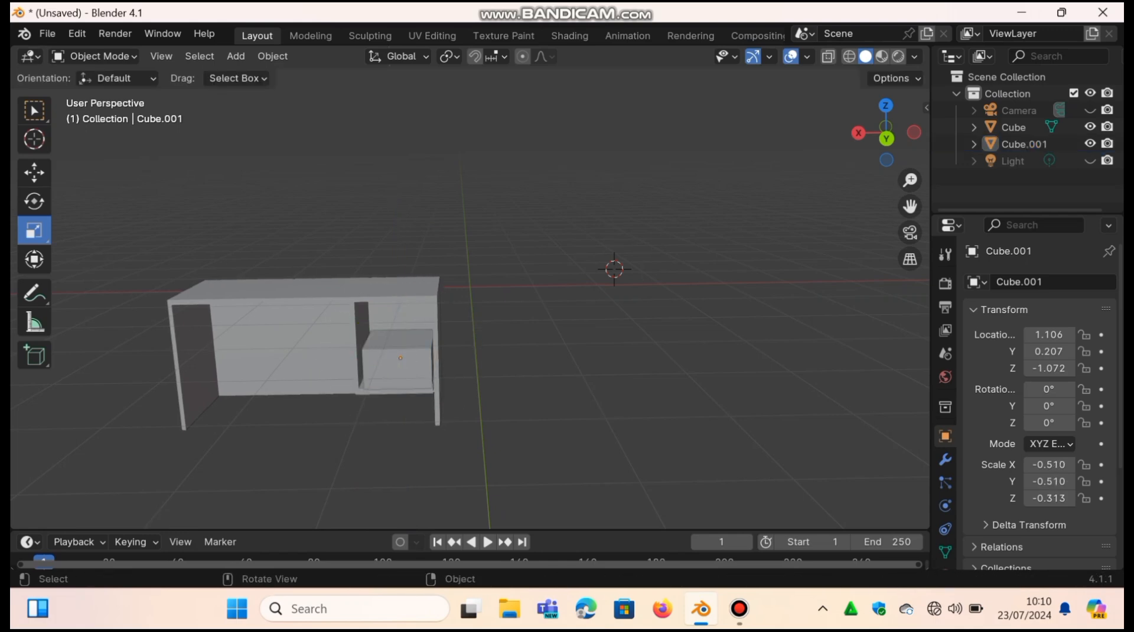
pyautogui.moveTo(885, 138); pyautogui.dragTo(895, 105)
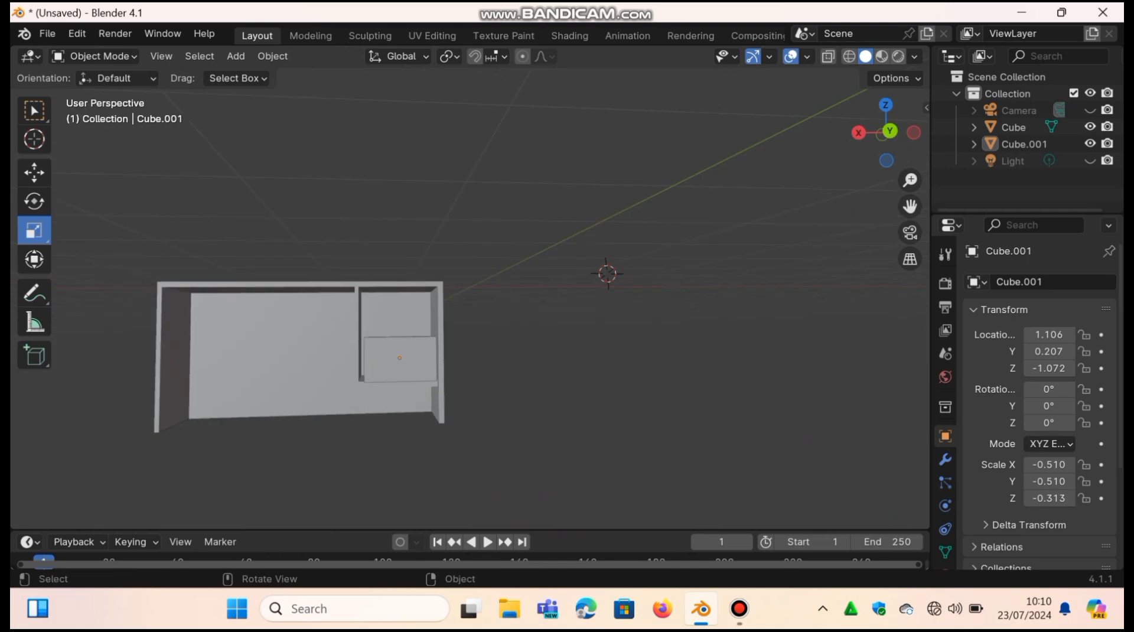
pyautogui.click(399, 361)
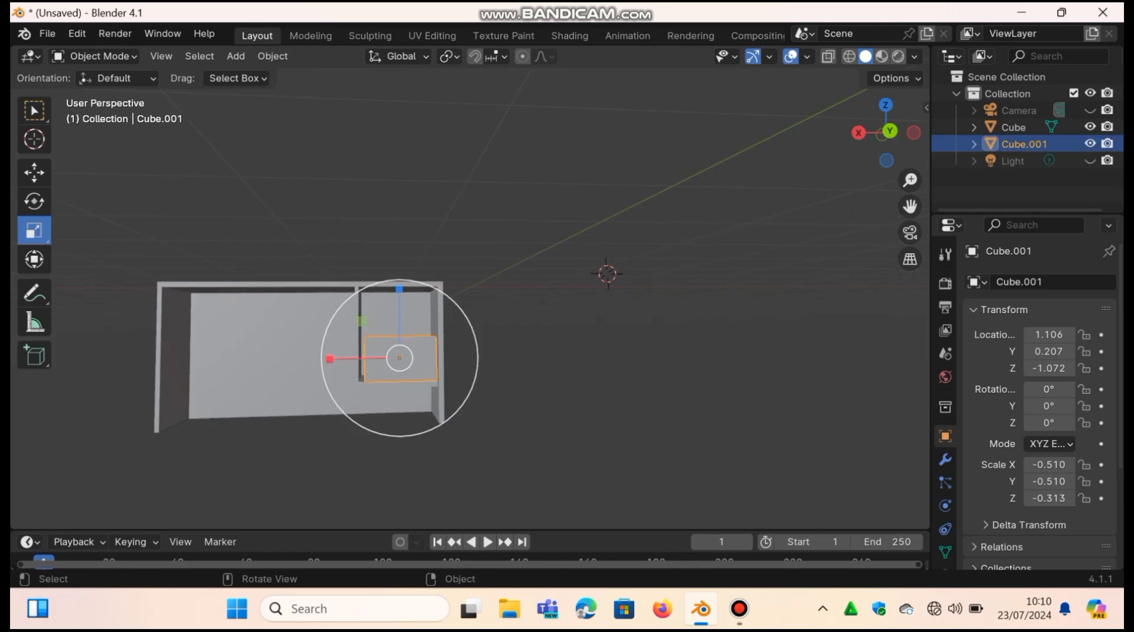
pyautogui.moveTo(374, 415); pyautogui.dragTo(373, 413)
# - Move the box along X to about 1.139 m, between the divider and the side panel
pyautogui.press('g')
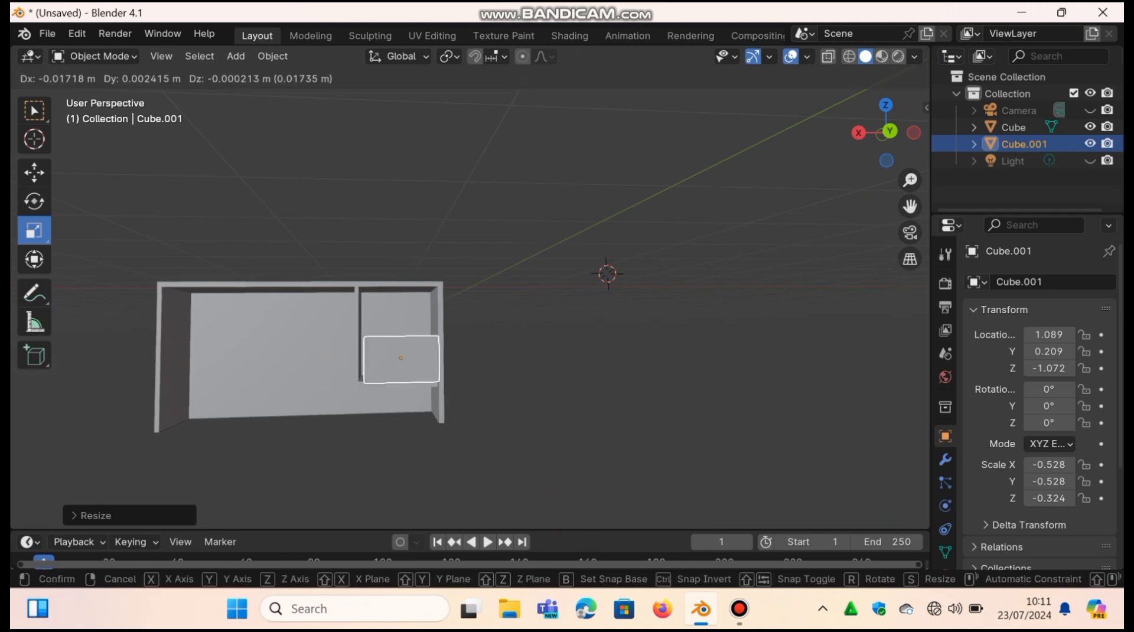
pyautogui.press('x')
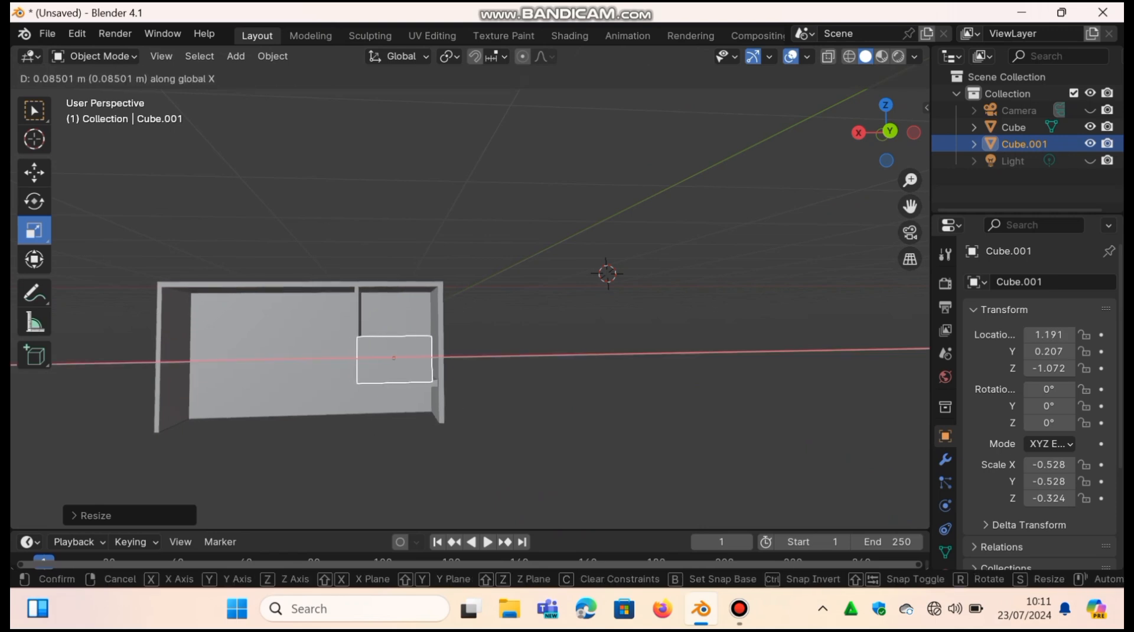
pyautogui.press('Return')
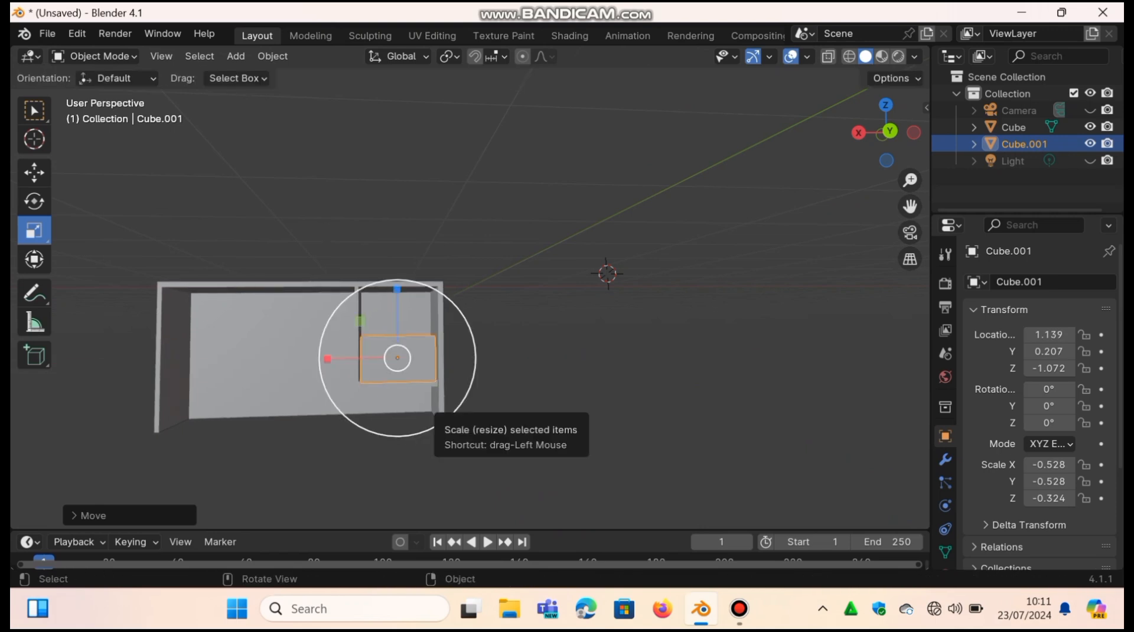
# - Raise the box along Z to about -1.021 m within the desk compartment
pyautogui.press('g')
pyautogui.press('z')
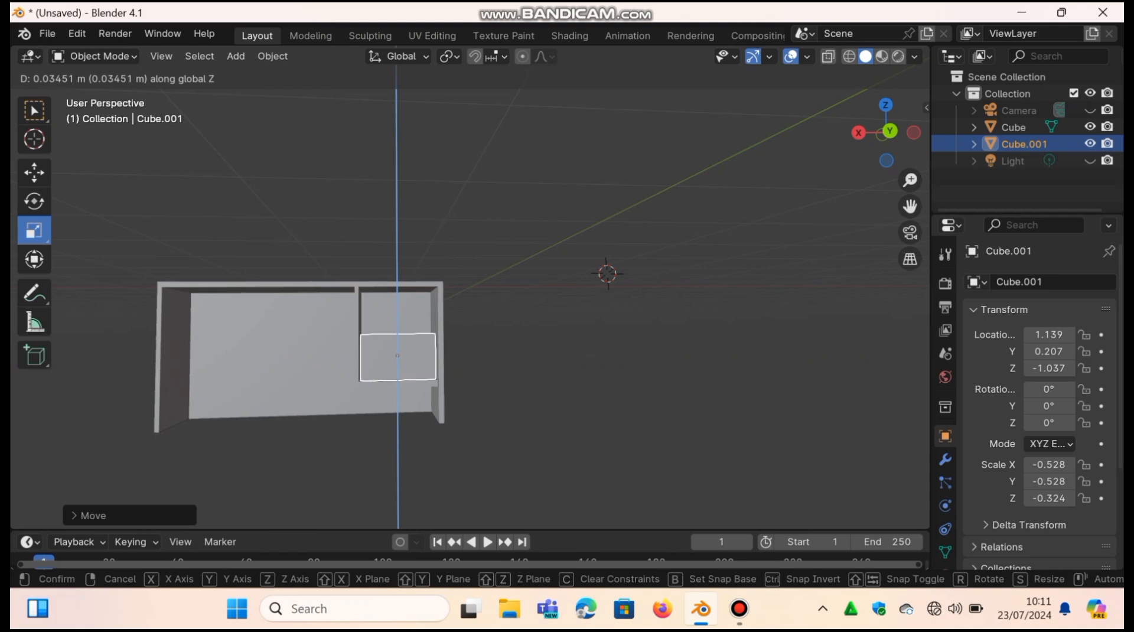
pyautogui.click(392, 354)
# - In Edit Mode, inset the box's top face by about 0.05 m and delete the inner face to open the box
pyautogui.moveTo(392, 354); pyautogui.dragTo(431, 394, button='middle')
pyautogui.click(95, 56)
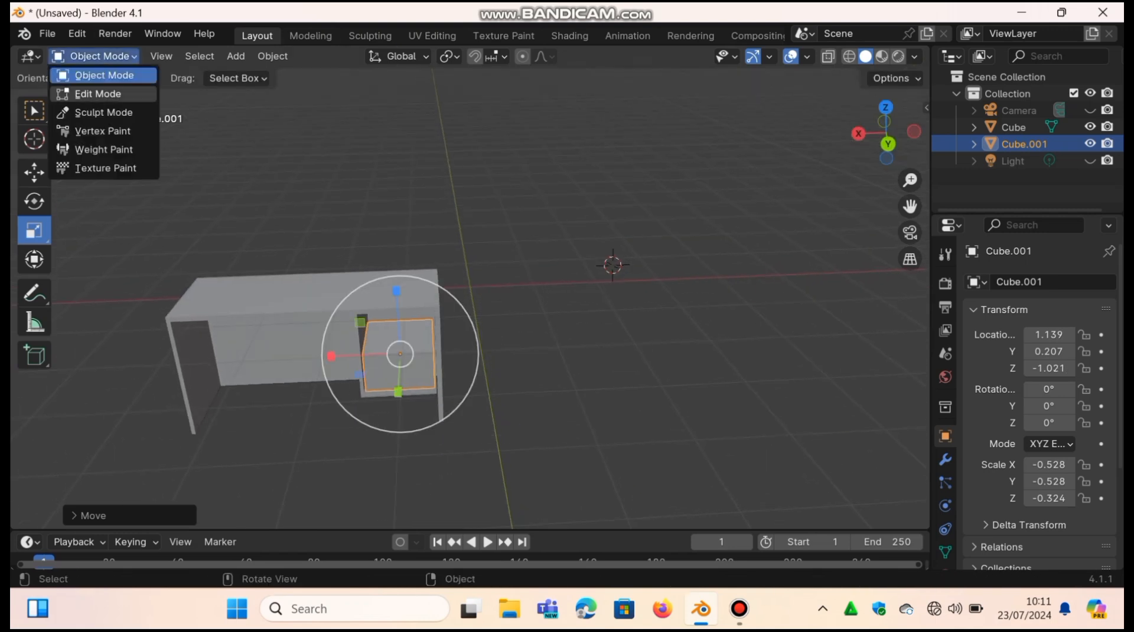
pyautogui.click(98, 93)
pyautogui.click(398, 336)
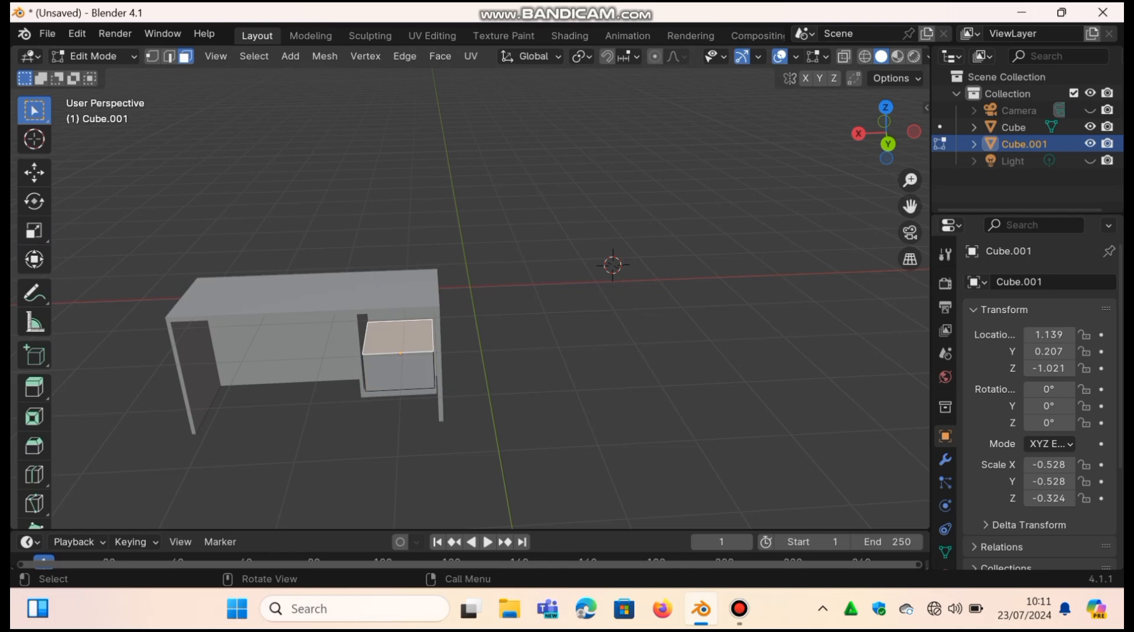
pyautogui.press('i')
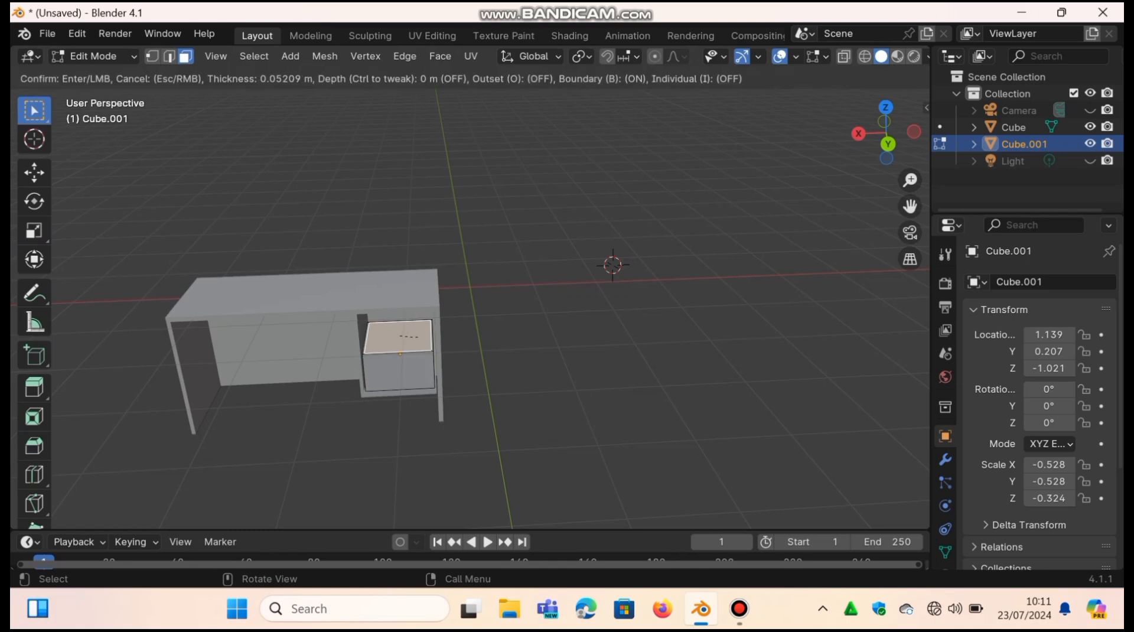
pyautogui.click(416, 337)
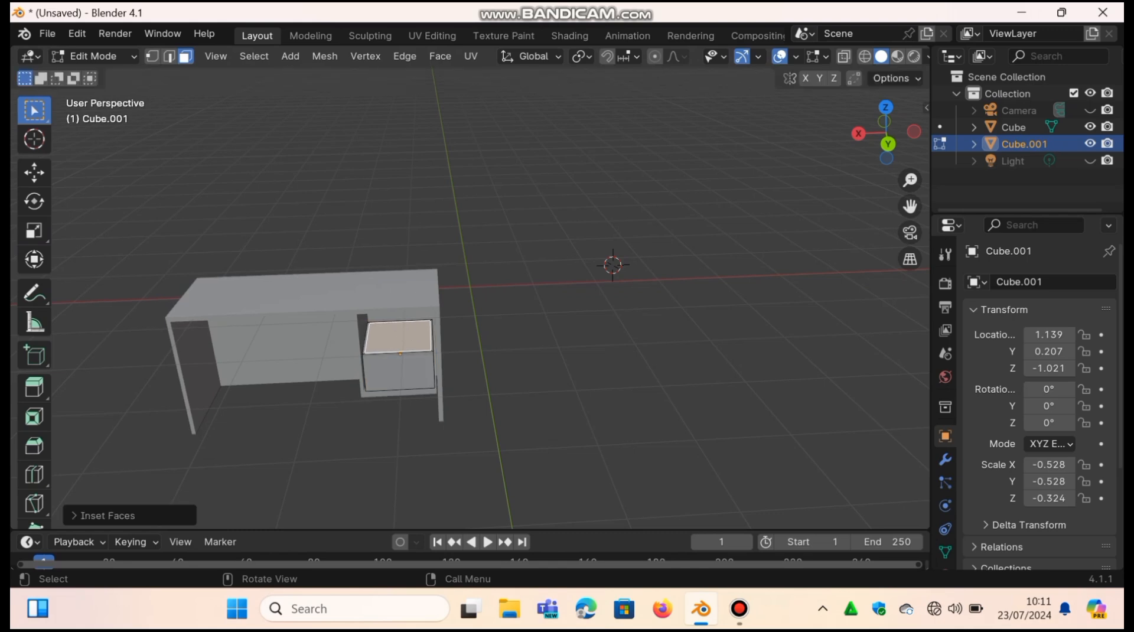
pyautogui.press('x')
pyautogui.click(417, 375)
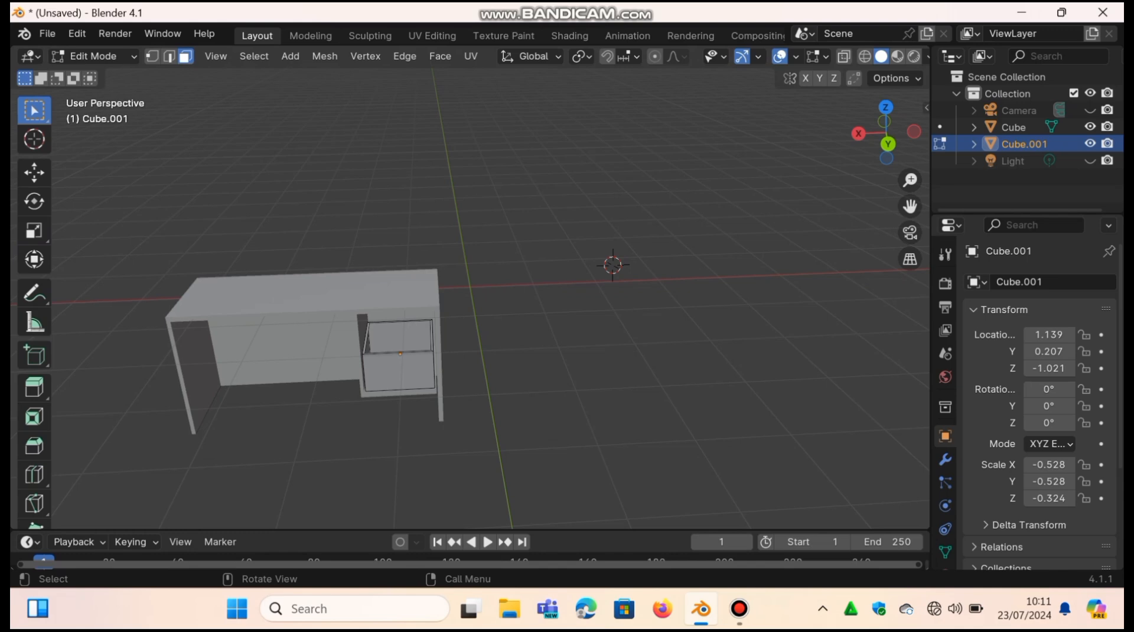
# - Back in Object Mode, copy and paste the open box and raise the copy about 0.63 m along Z
pyautogui.click(94, 56)
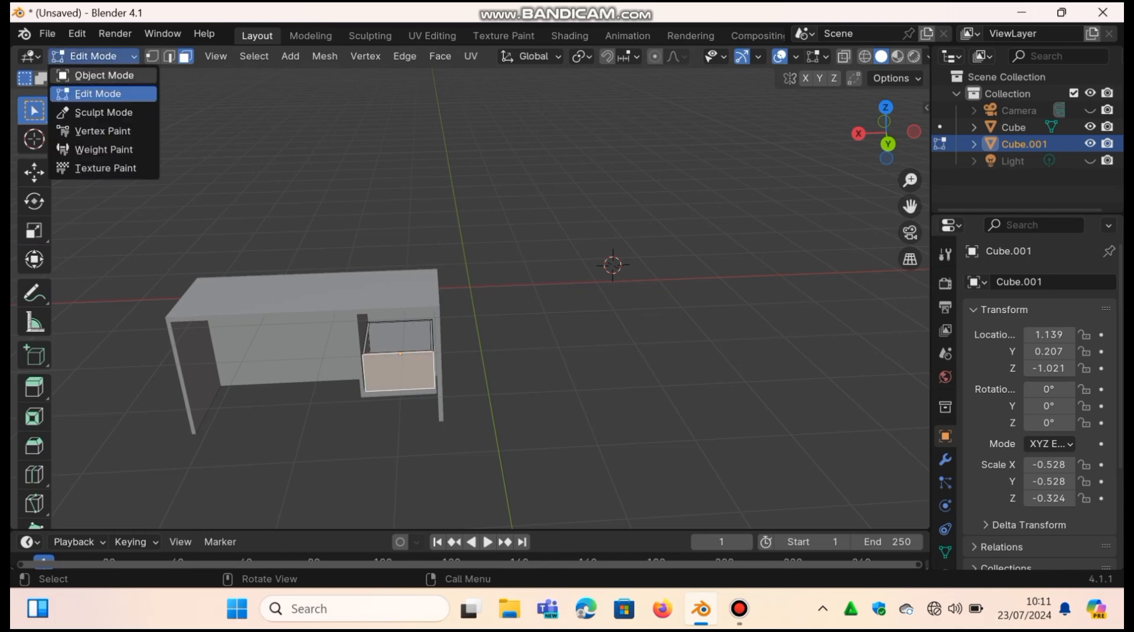
pyautogui.click(98, 76)
pyautogui.rightClick(385, 354)
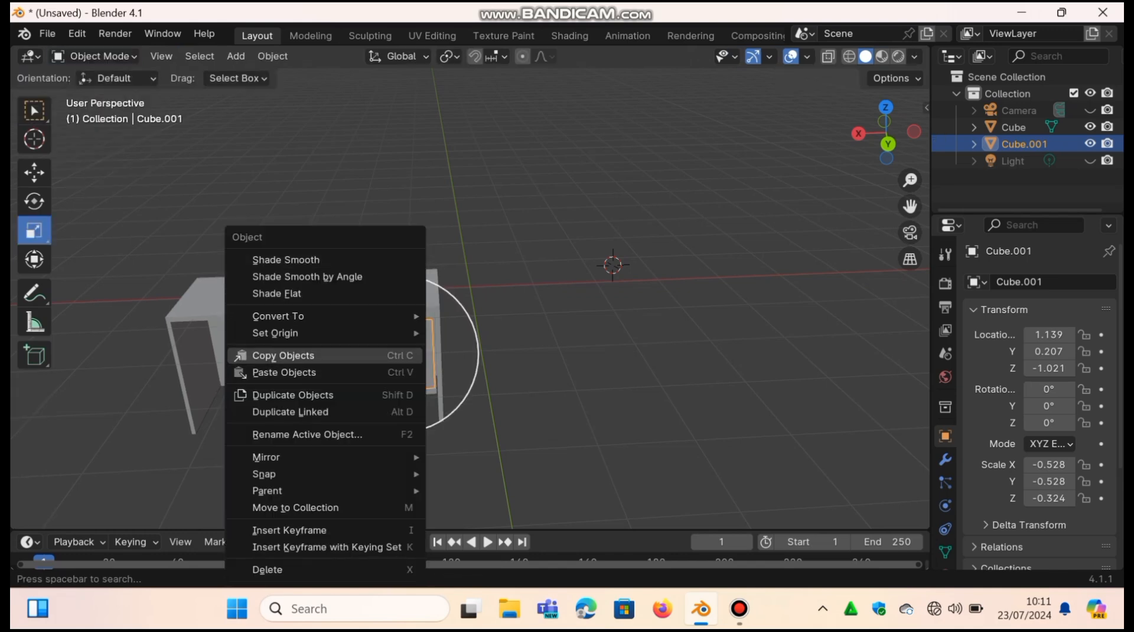
pyautogui.click(379, 355)
pyautogui.rightClick(378, 355)
pyautogui.click(378, 372)
pyautogui.press('g')
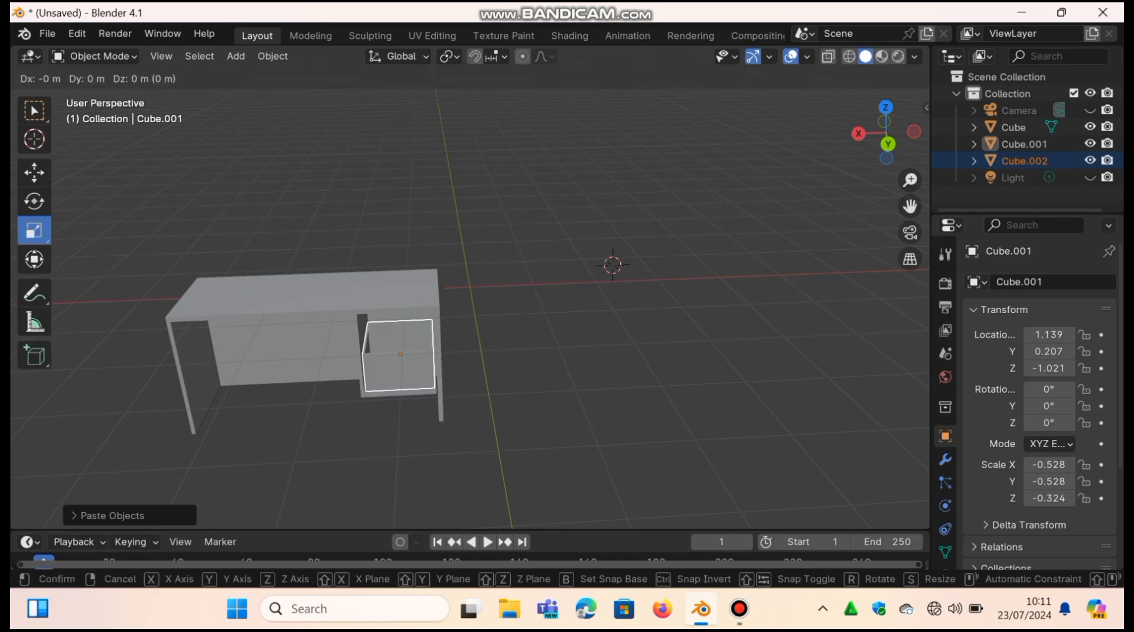
pyautogui.press('z')
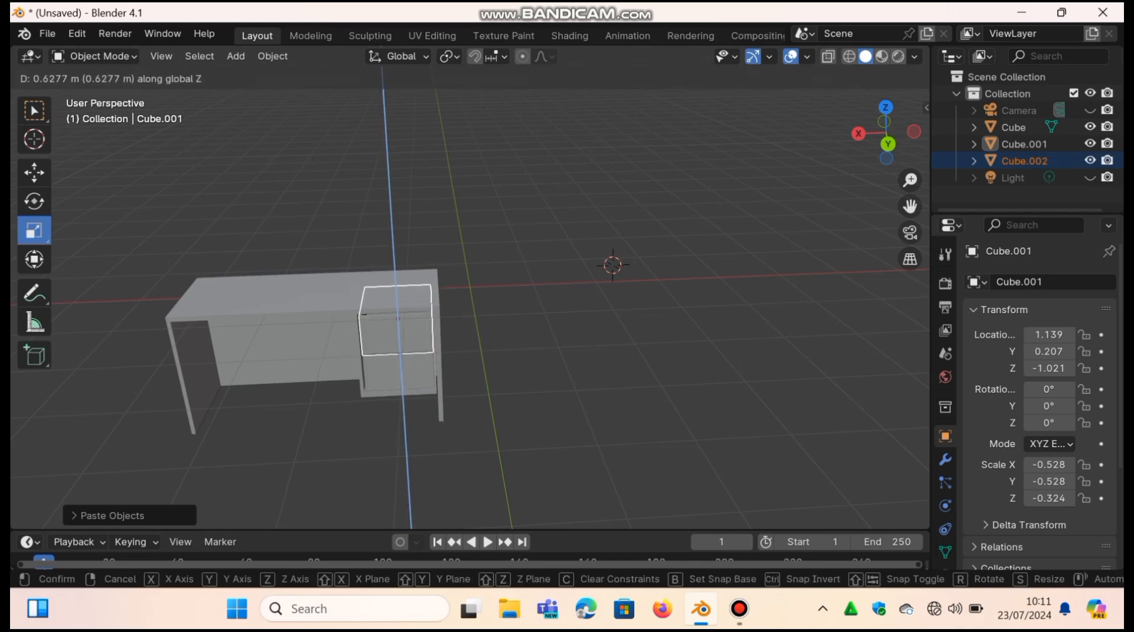
pyautogui.click(395, 353)
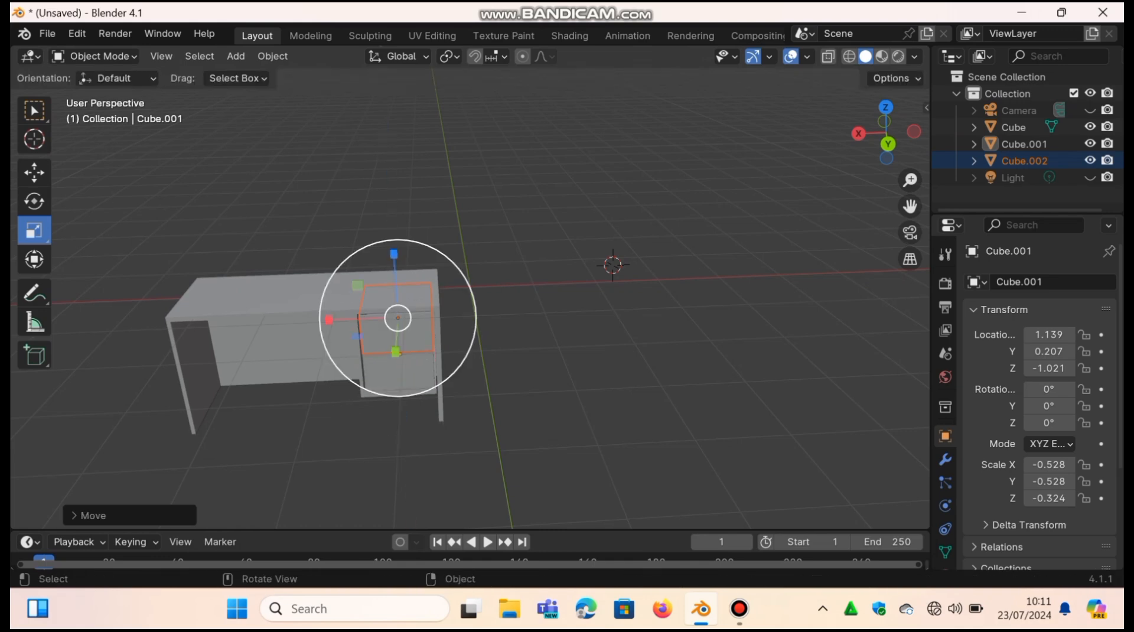
# - Move the upper box copy about 0.52 m along Y toward the front of the desk, then deselect it
pyautogui.press('g')
pyautogui.press('x')
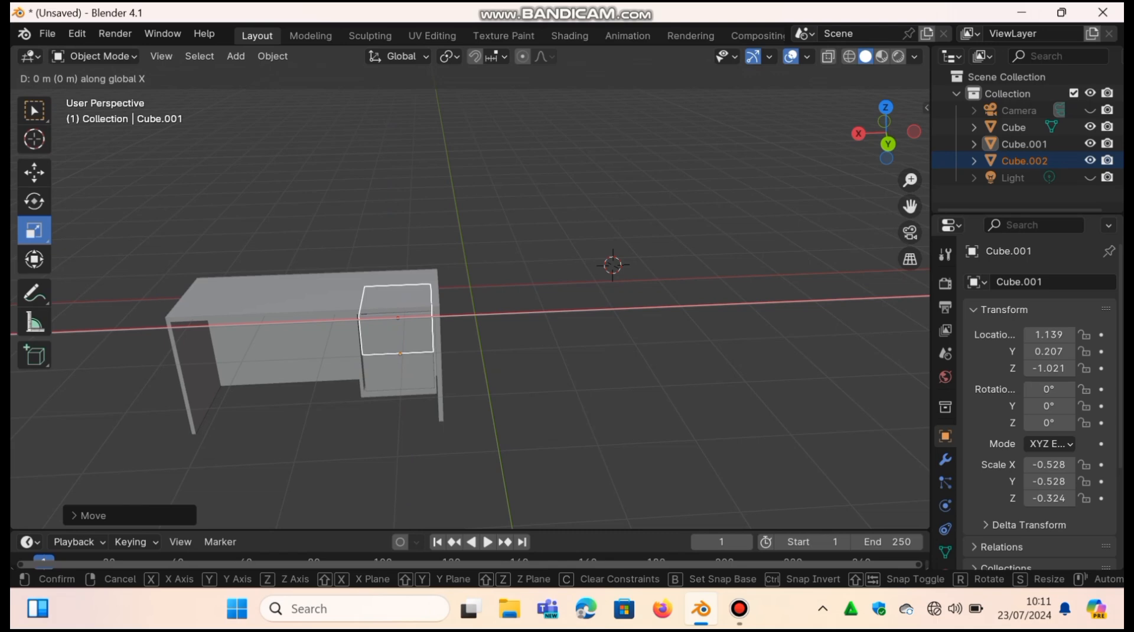
pyautogui.press('y')
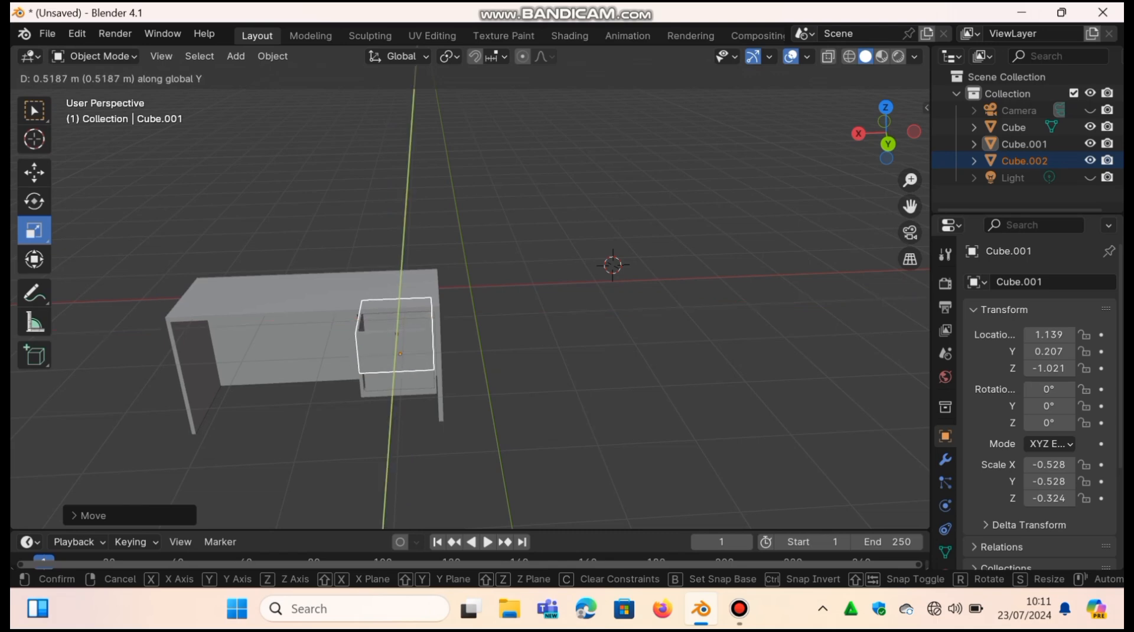
pyautogui.click(399, 354)
pyautogui.click(532, 296)
# - Add a new mesh cube to the scene at the 3D cursor
pyautogui.moveTo(885, 136); pyautogui.dragTo(901, 116)
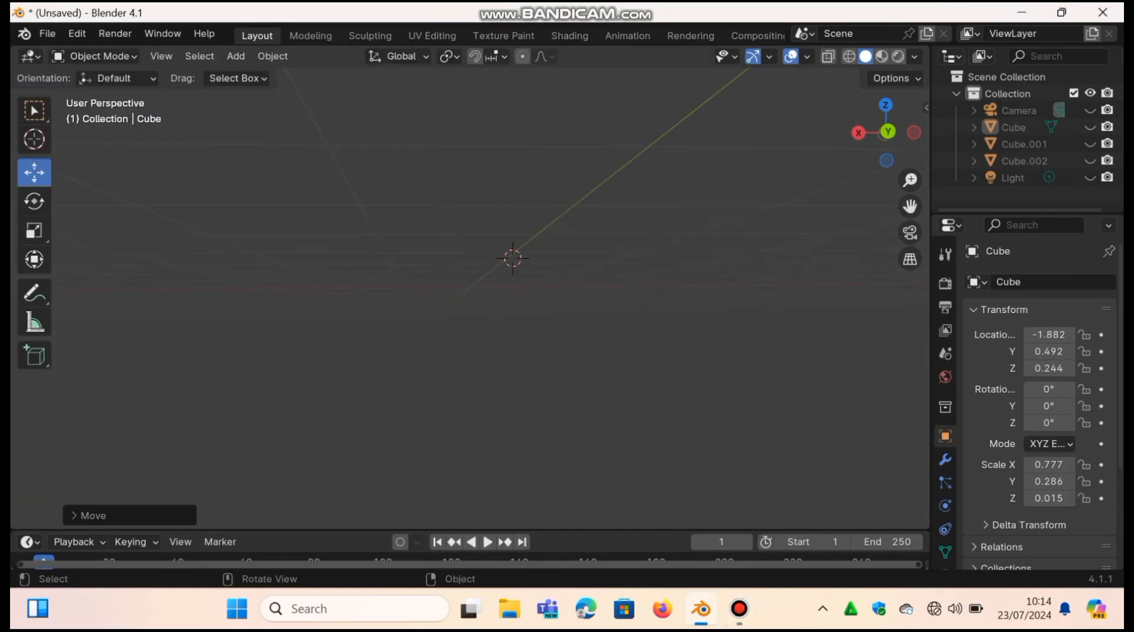
pyautogui.hotkey('shift', 'a')
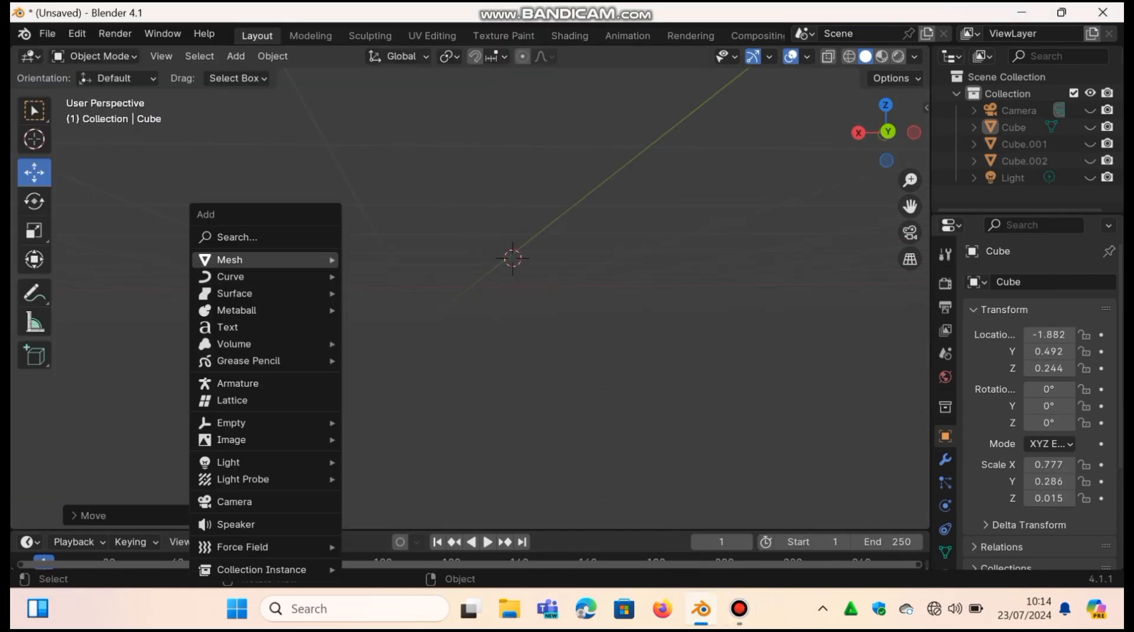
pyautogui.moveTo(266, 260)
pyautogui.click(381, 275)
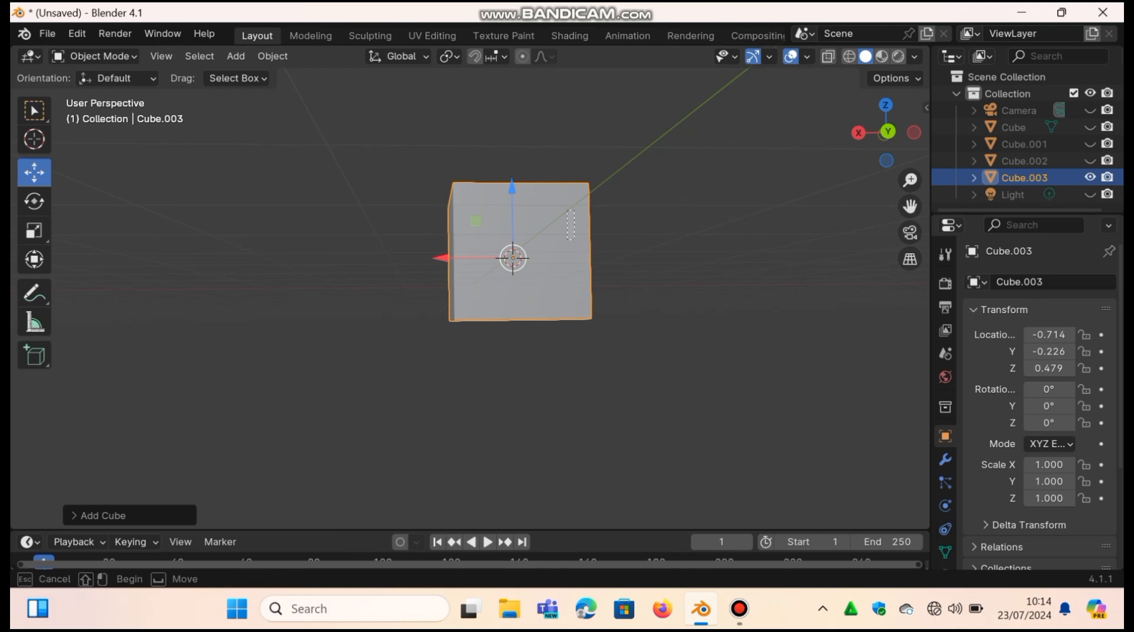
# - Shape the cube into a slab with scales of about 1.125 in X, 0.555 in Y and 0.037 in Z, and enter Edit Mode
pyautogui.moveTo(888, 131); pyautogui.dragTo(886, 155)
pyautogui.click(33, 230)
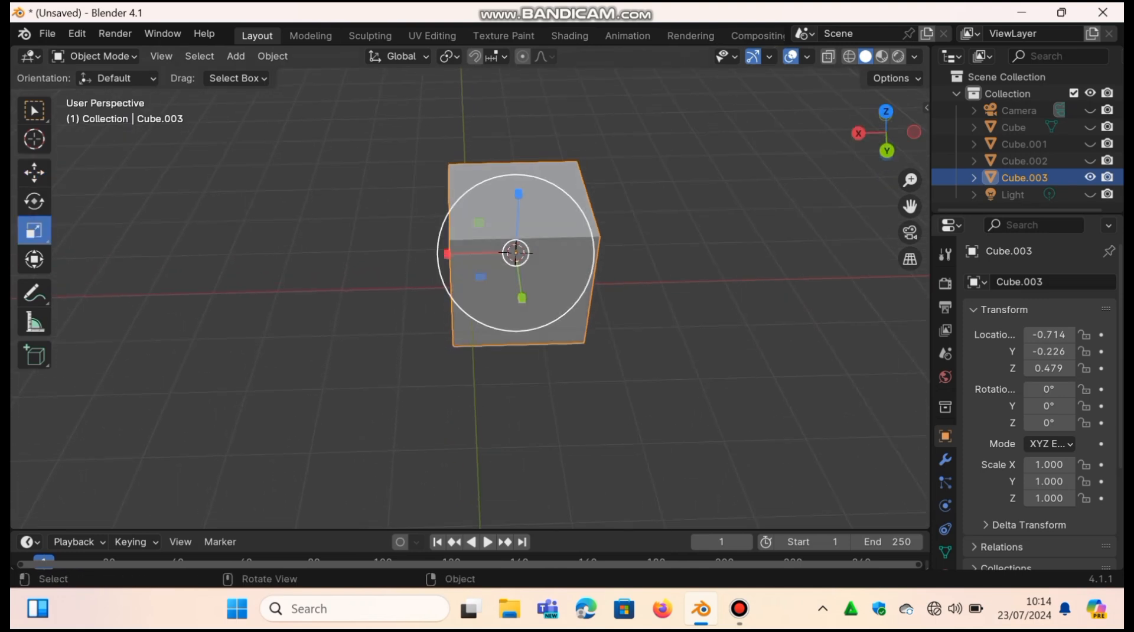
pyautogui.moveTo(509, 180); pyautogui.dragTo(514, 250)
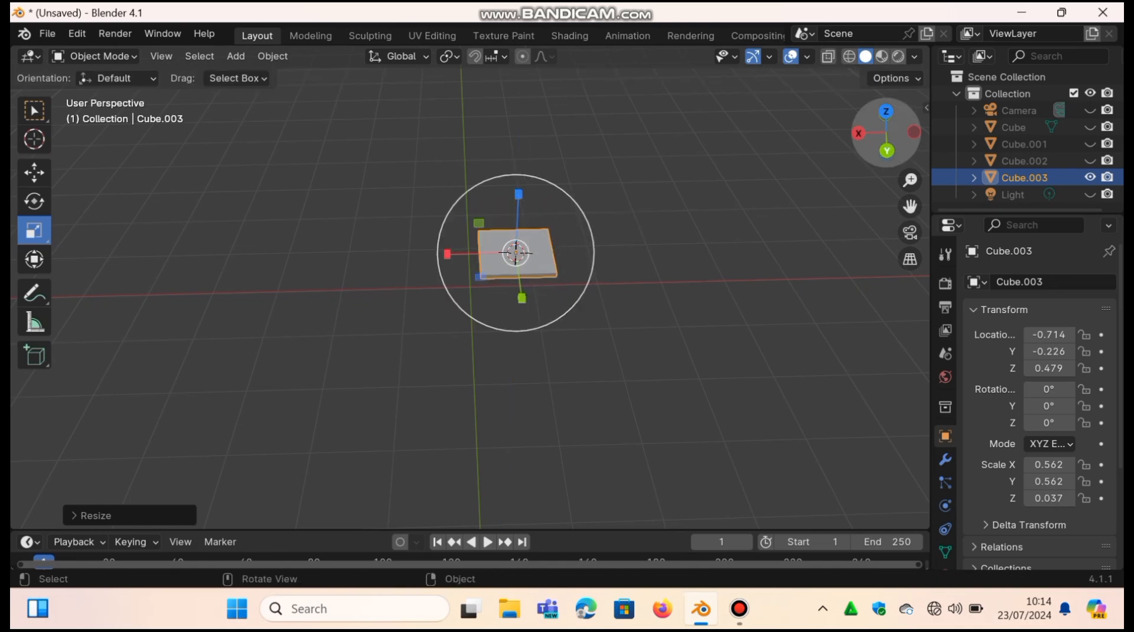
pyautogui.moveTo(886, 152); pyautogui.dragTo(874, 204)
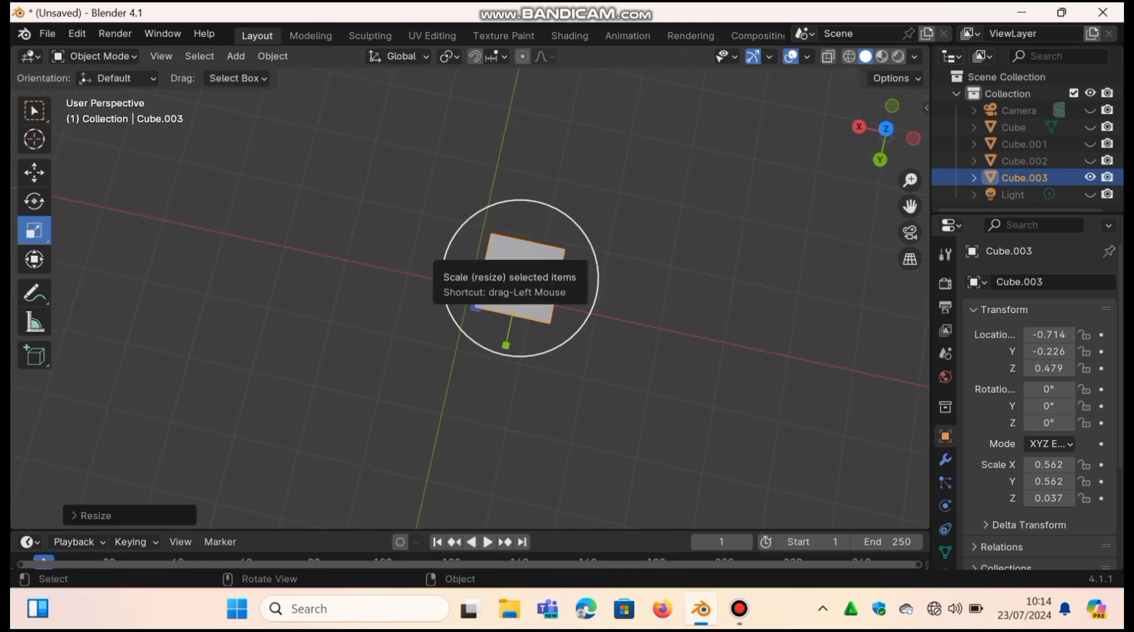
pyautogui.moveTo(444, 269); pyautogui.dragTo(389, 255)
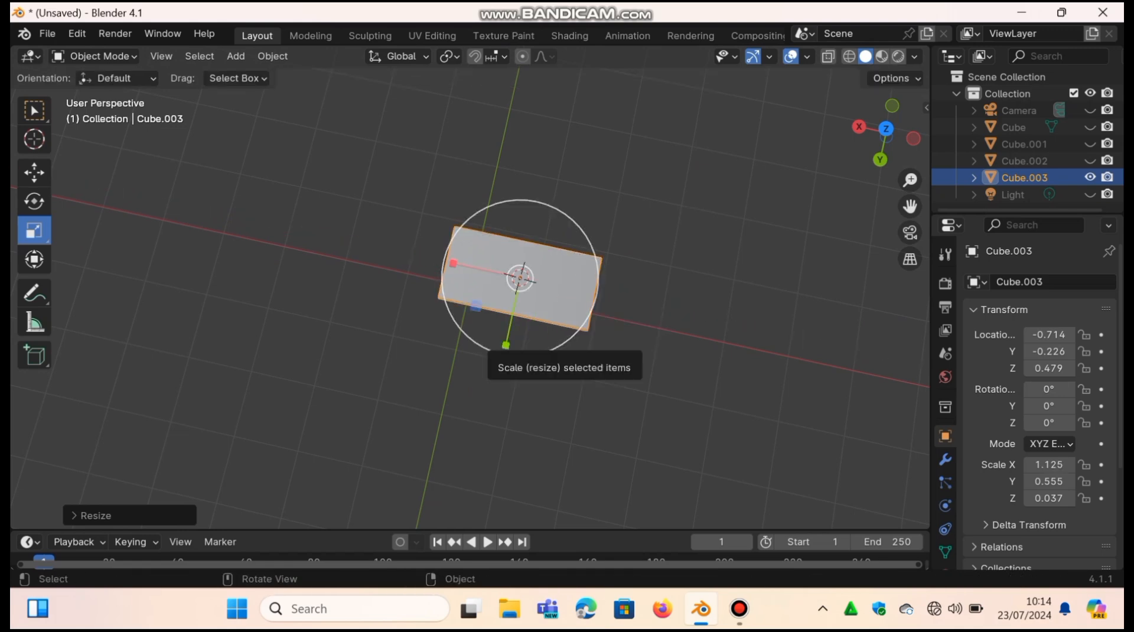
pyautogui.click(94, 56)
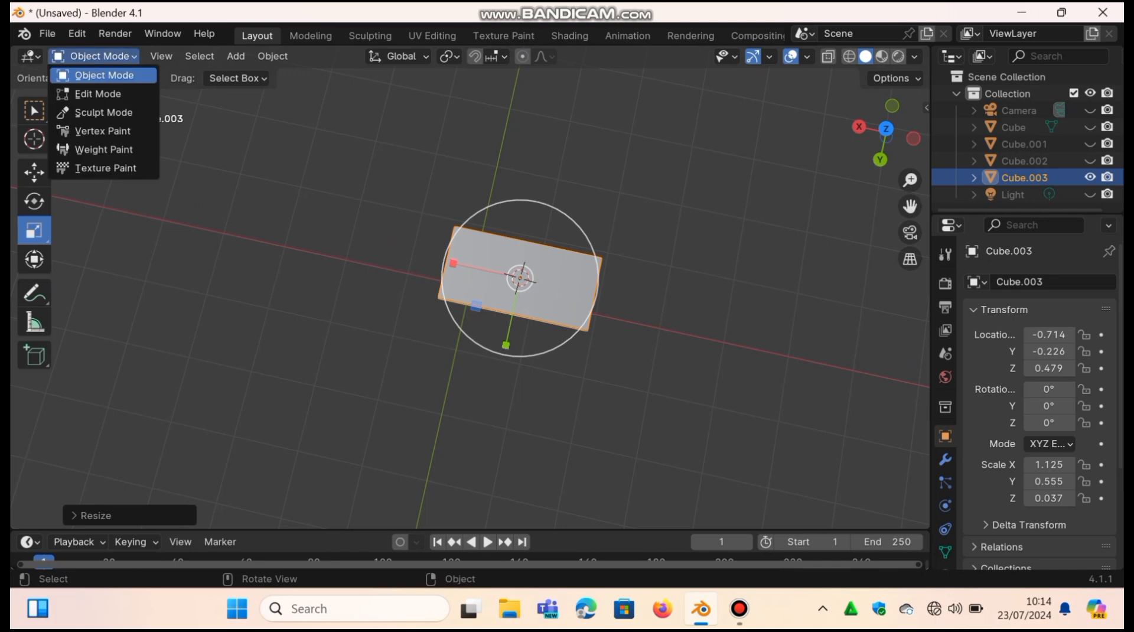
pyautogui.click(89, 93)
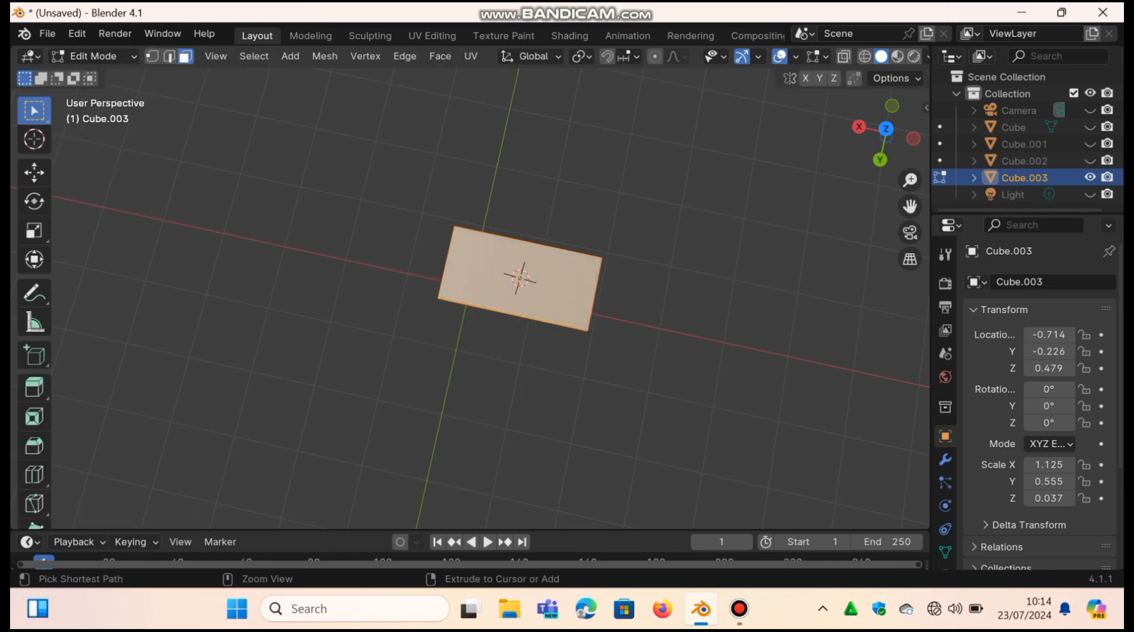
pyautogui.hotkey('ctrl', 'r')
pyautogui.click(481, 315)
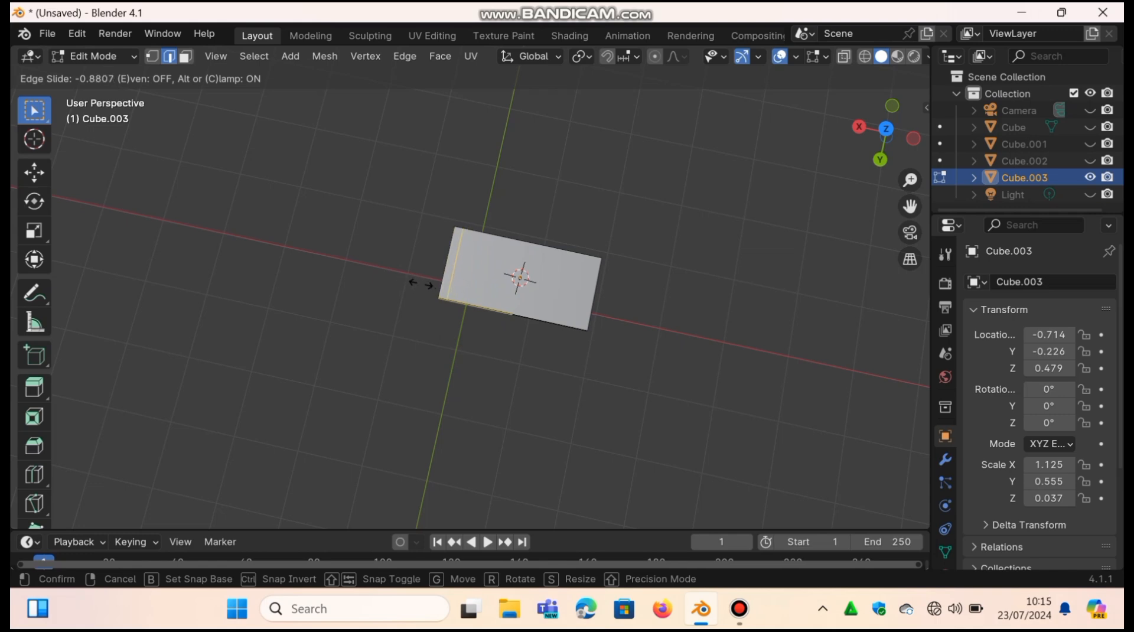
pyautogui.click(422, 289)
pyautogui.press('3')
pyautogui.press('a')
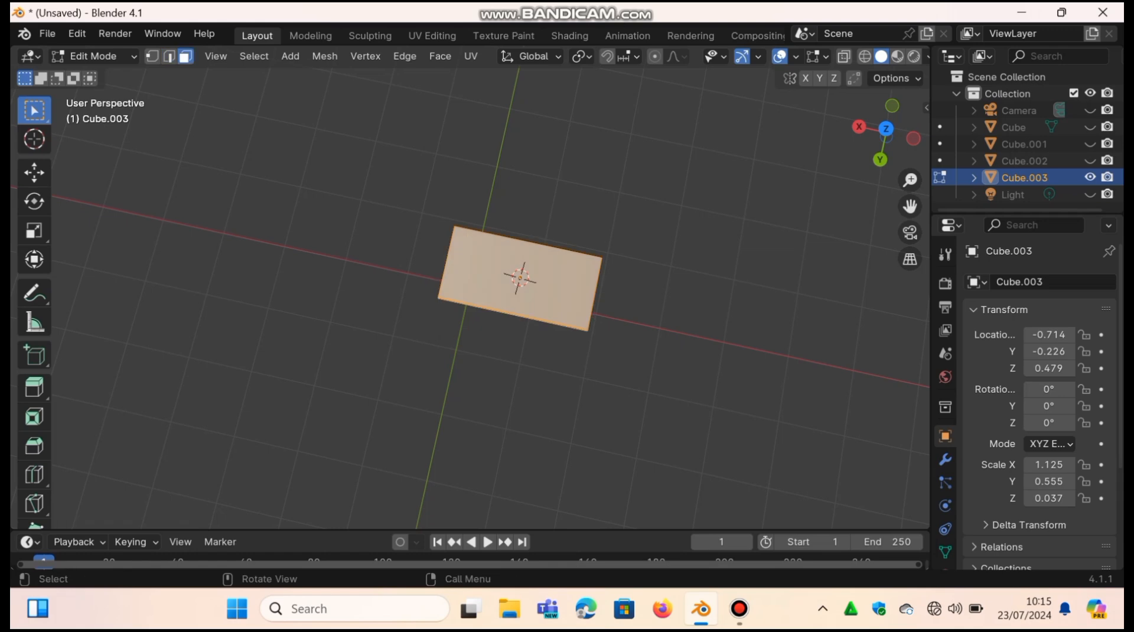
# - Add two crosswise loop cuts to the slab and scale them apart along X by about 2.78, close to the short ends
pyautogui.hotkey('ctrl', 'r')
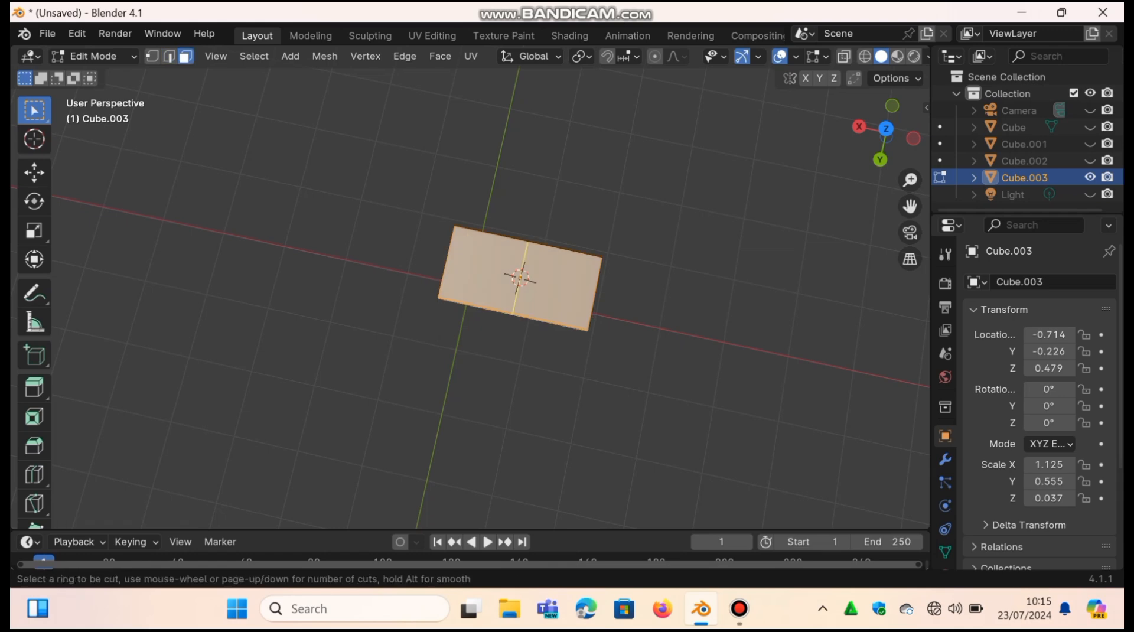
pyautogui.scroll(1, 495, 317)
pyautogui.click(495, 317)
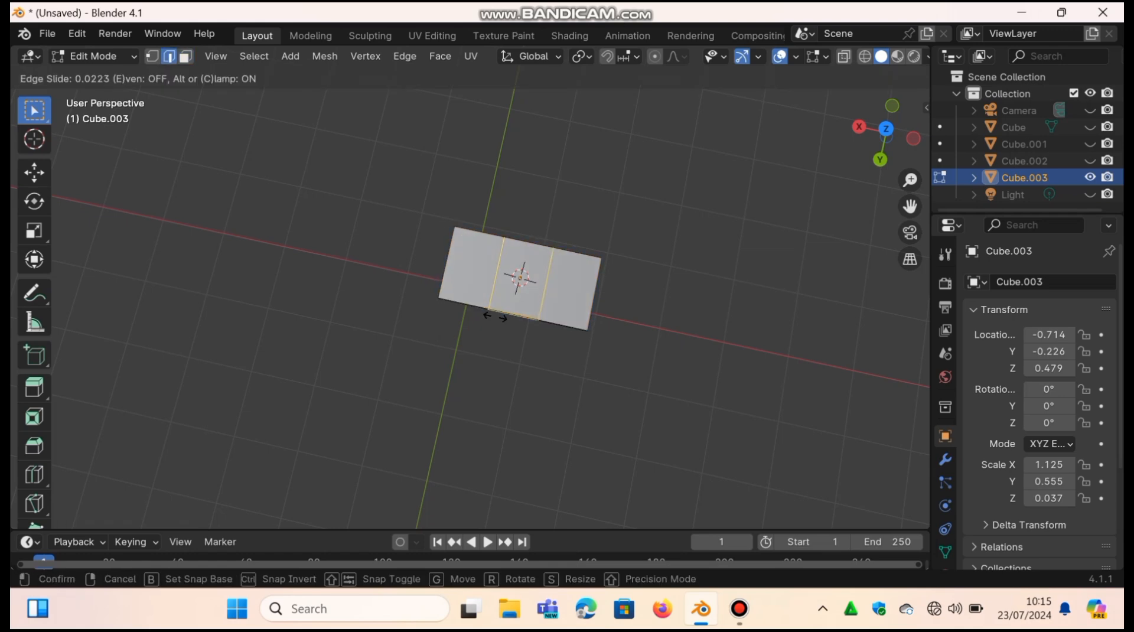
pyautogui.press('s')
pyautogui.press('x')
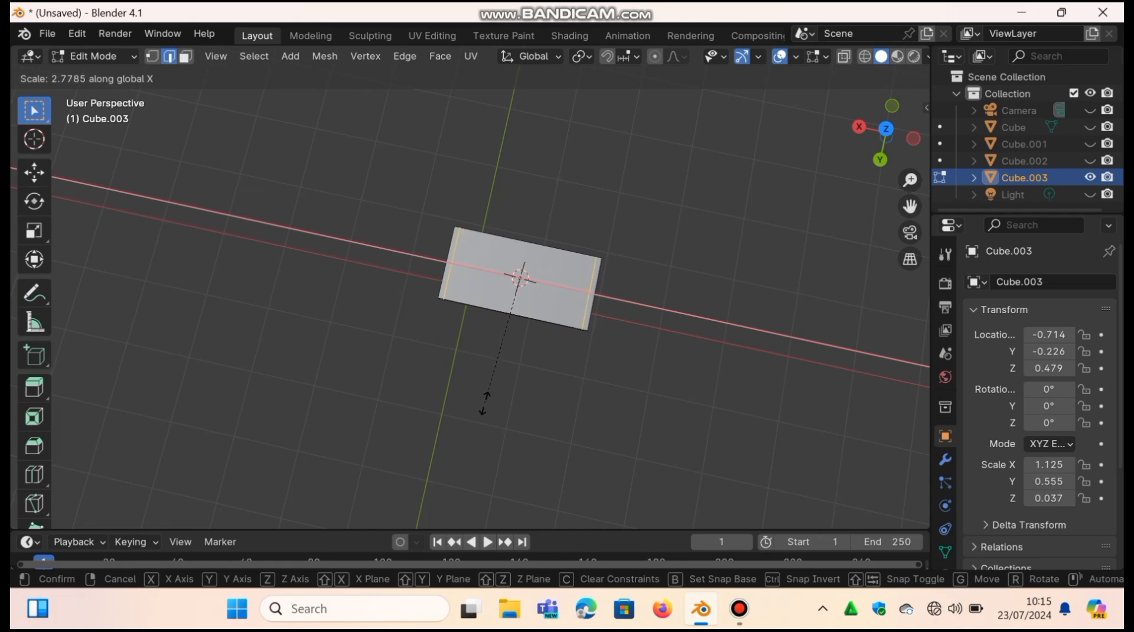
pyautogui.click(483, 403)
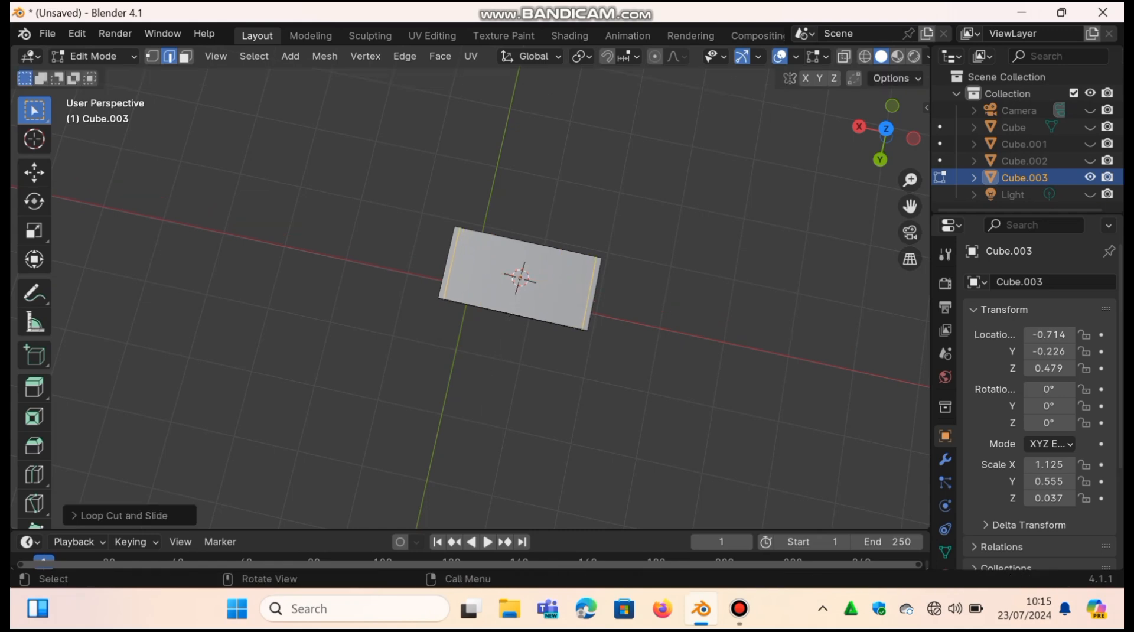
pyautogui.moveTo(483, 403); pyautogui.dragTo(532, 411, button='middle')
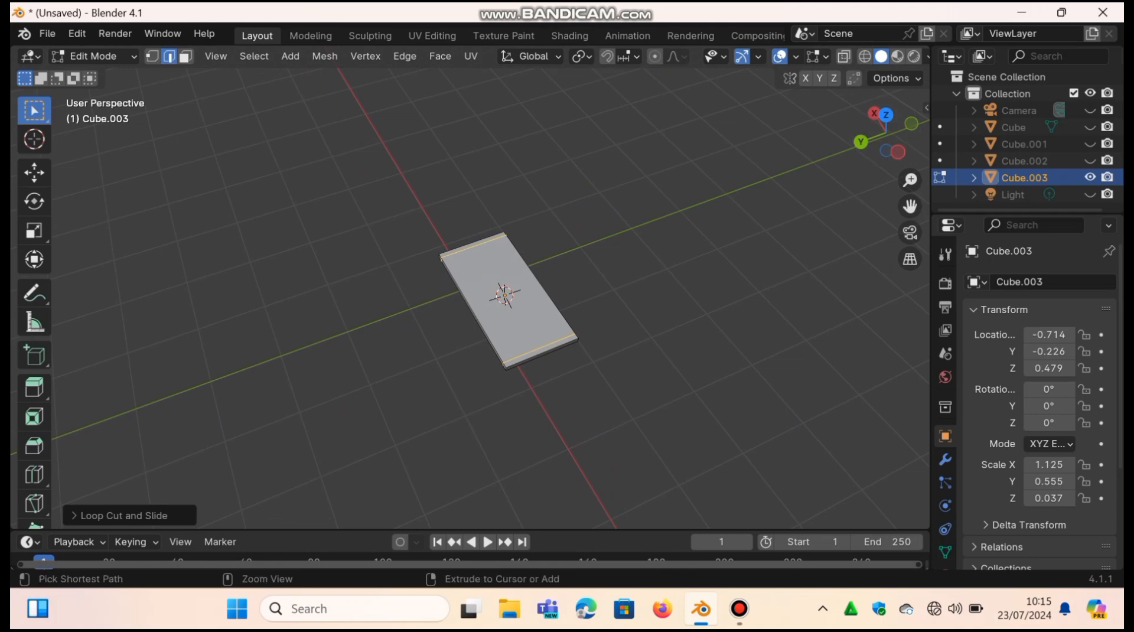
pyautogui.hotkey('ctrl', 'r')
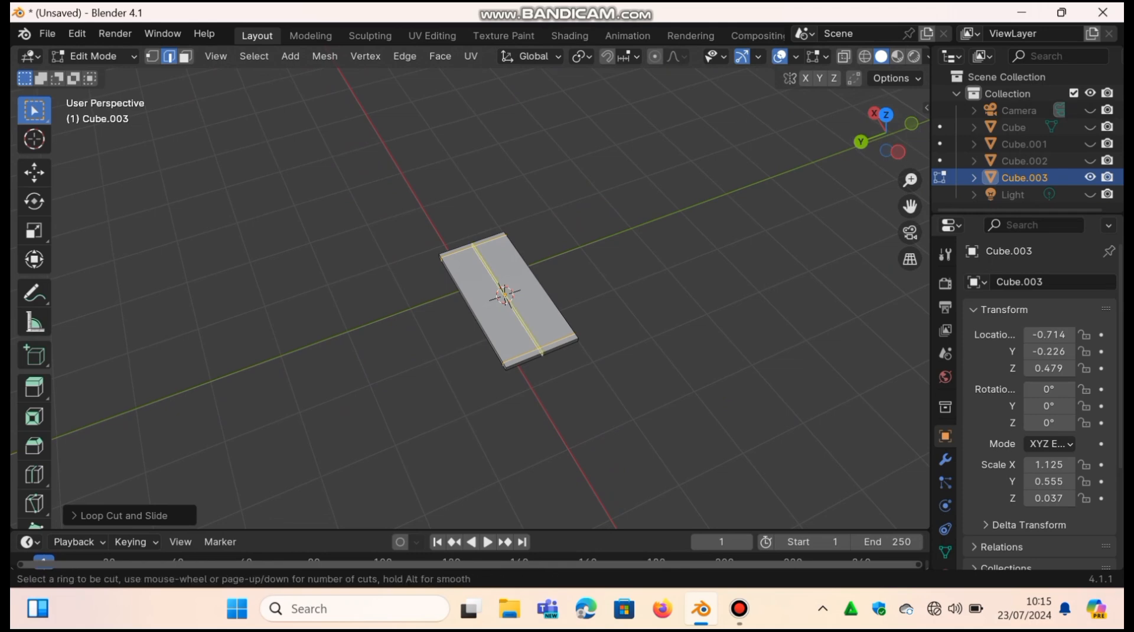
pyautogui.scroll(1, 541, 354)
pyautogui.click(541, 355)
pyautogui.click(541, 357)
pyautogui.press('s')
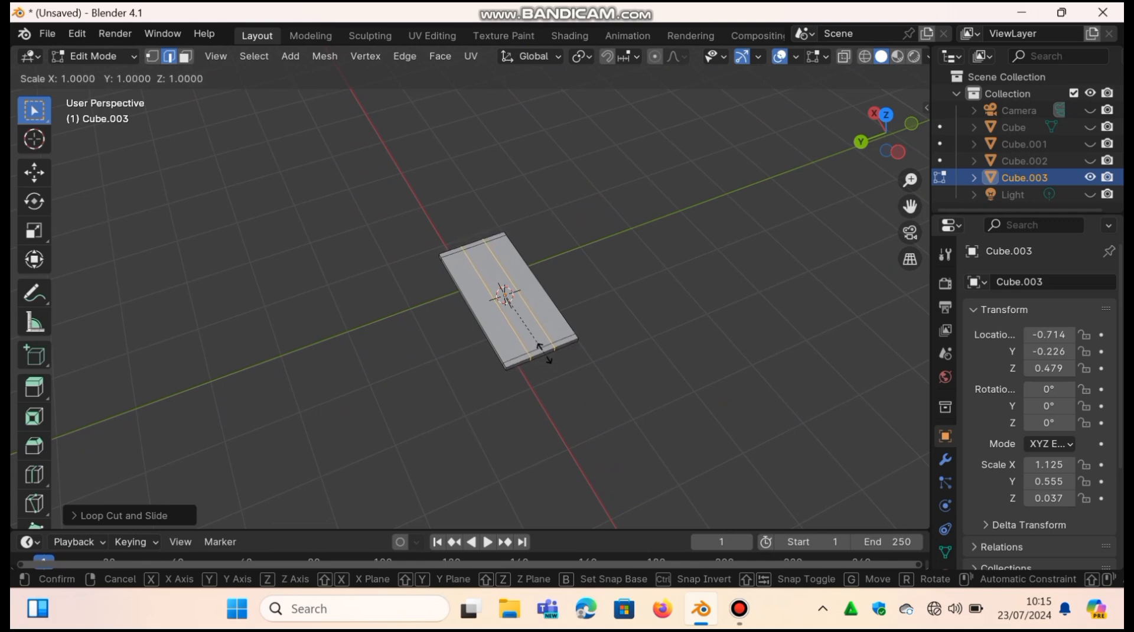
pyautogui.rightClick(544, 356)
pyautogui.hotkey('ctrl', 'z')
pyautogui.hotkey('ctrl', 'r')
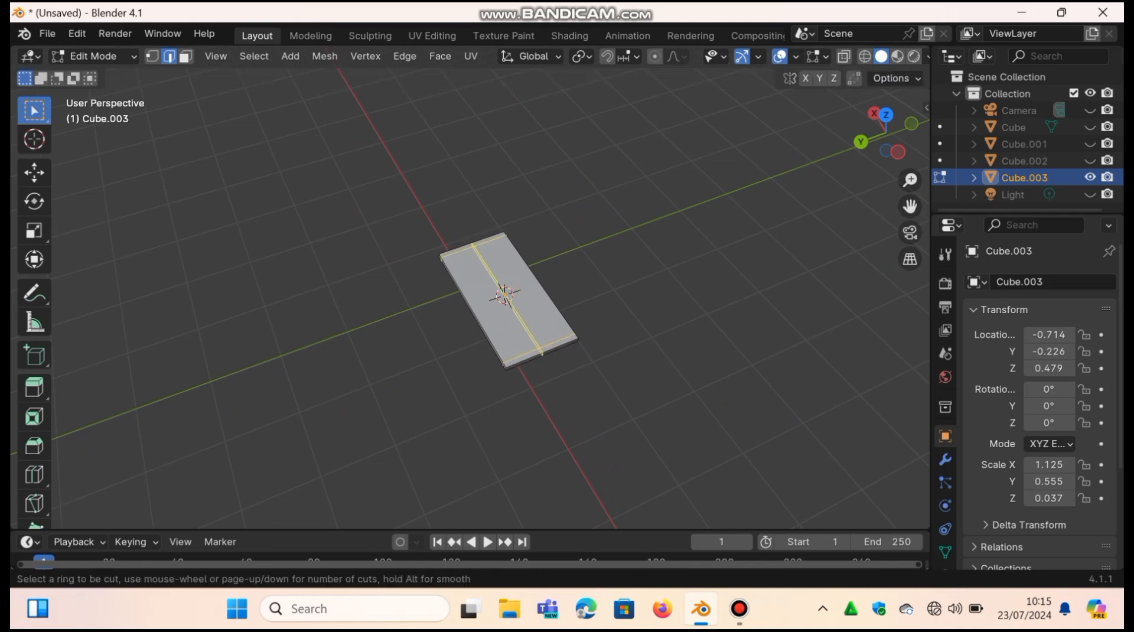
pyautogui.click(542, 355)
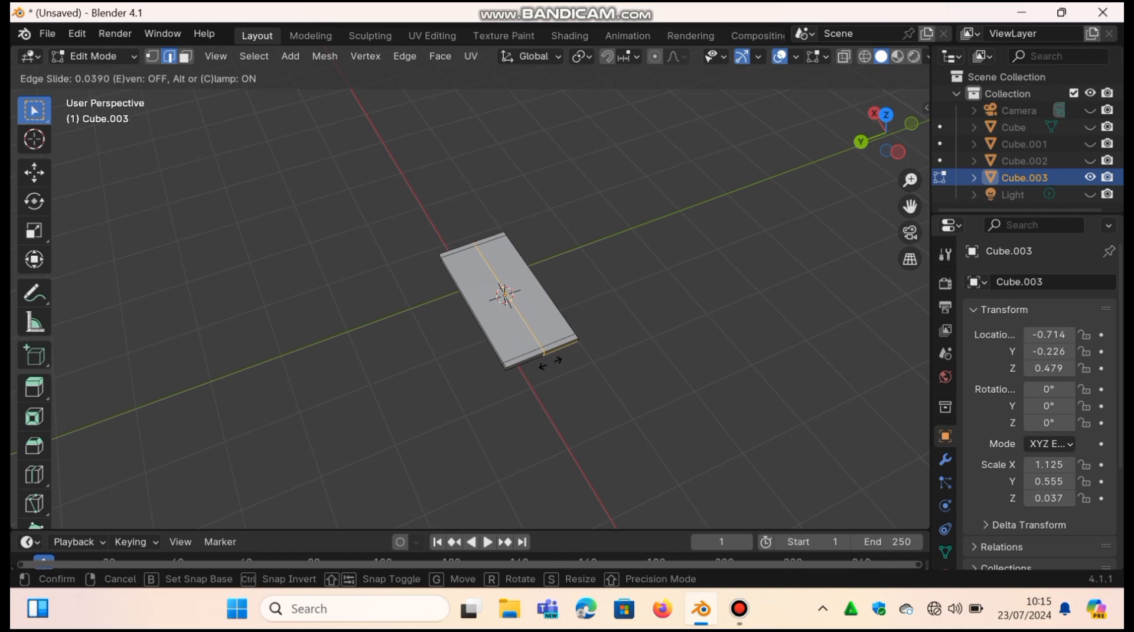
pyautogui.click(547, 358)
pyautogui.hotkey('ctrl', 'z')
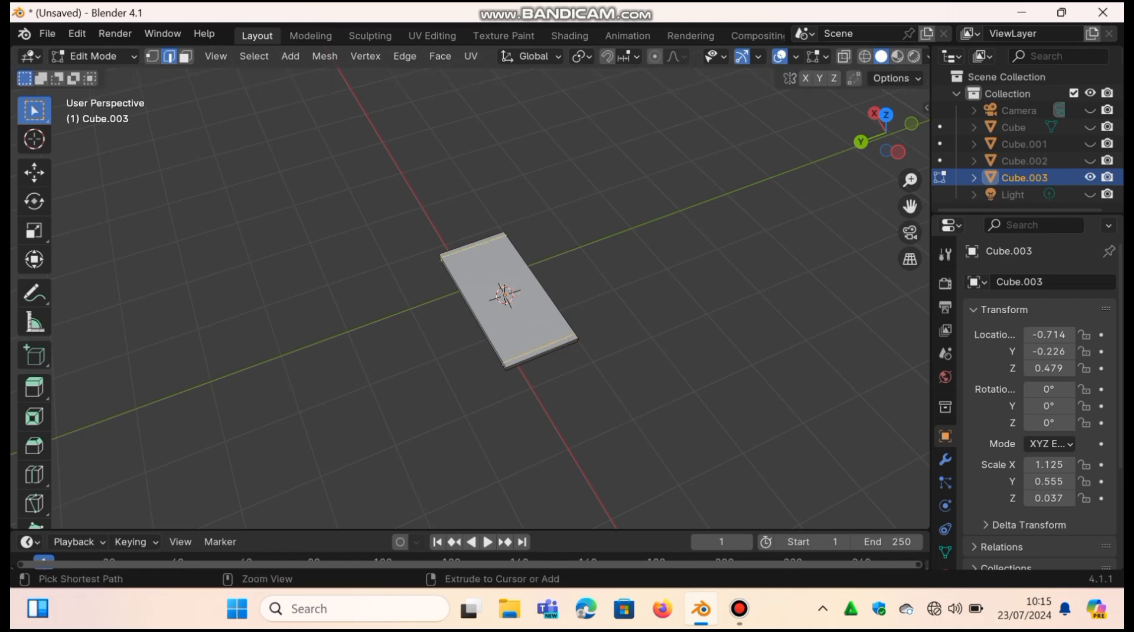
# - Add two lengthwise loop cuts to the slab and scale them apart along Y, close to the long edges
pyautogui.hotkey('ctrl', 'r')
pyautogui.scroll(2, 542, 354)
pyautogui.click(542, 354)
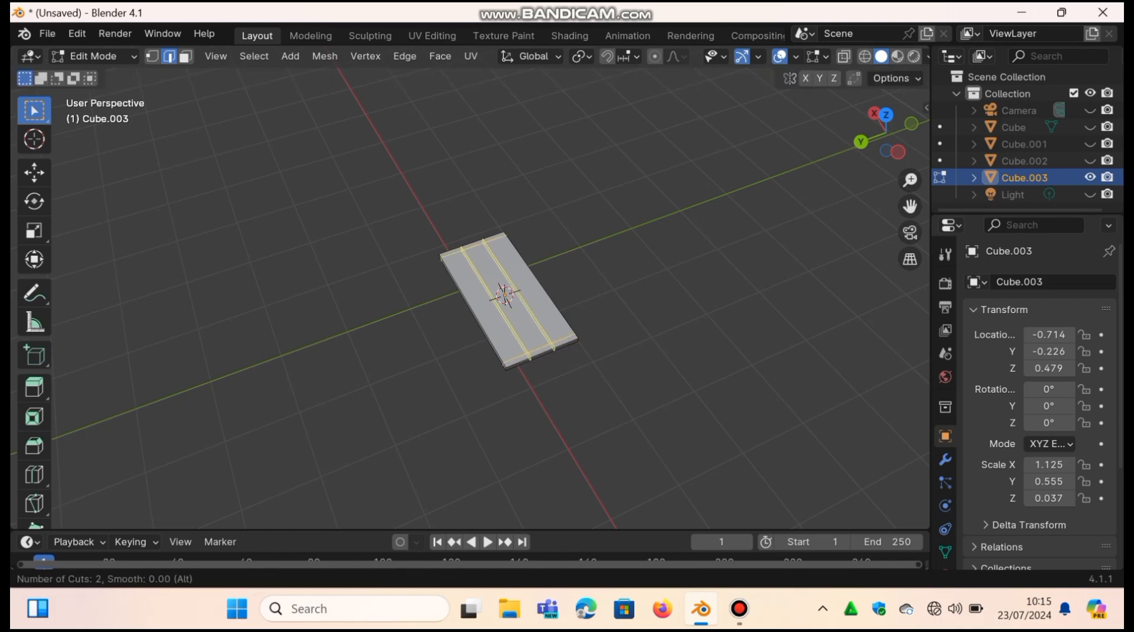
pyautogui.rightClick(544, 349)
pyautogui.press('s')
pyautogui.press('y')
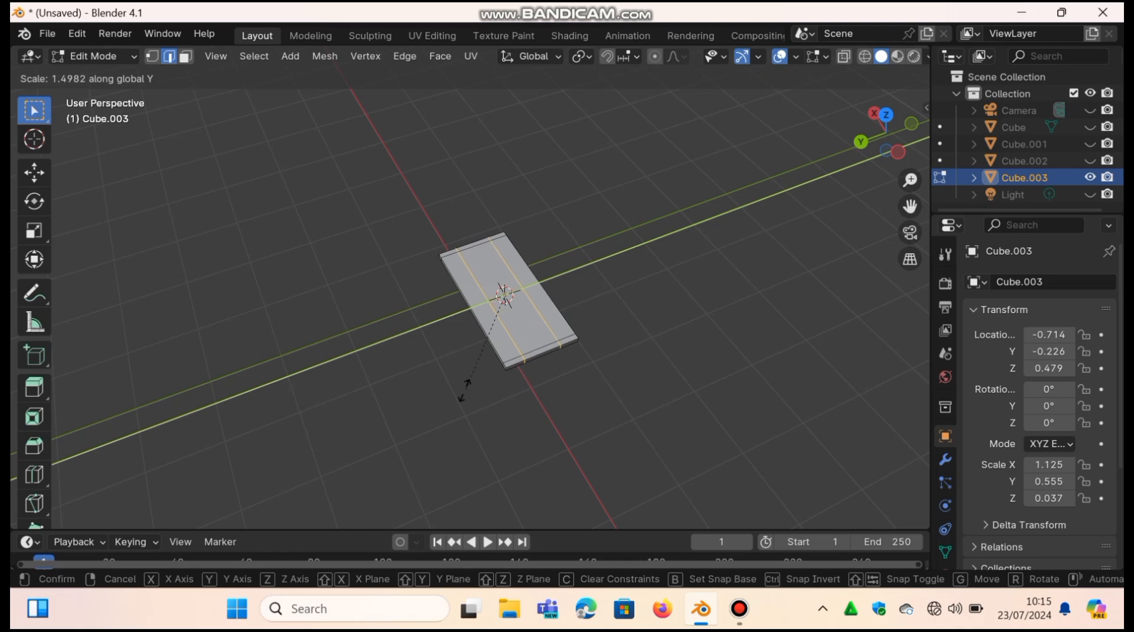
pyautogui.rightClick(389, 425)
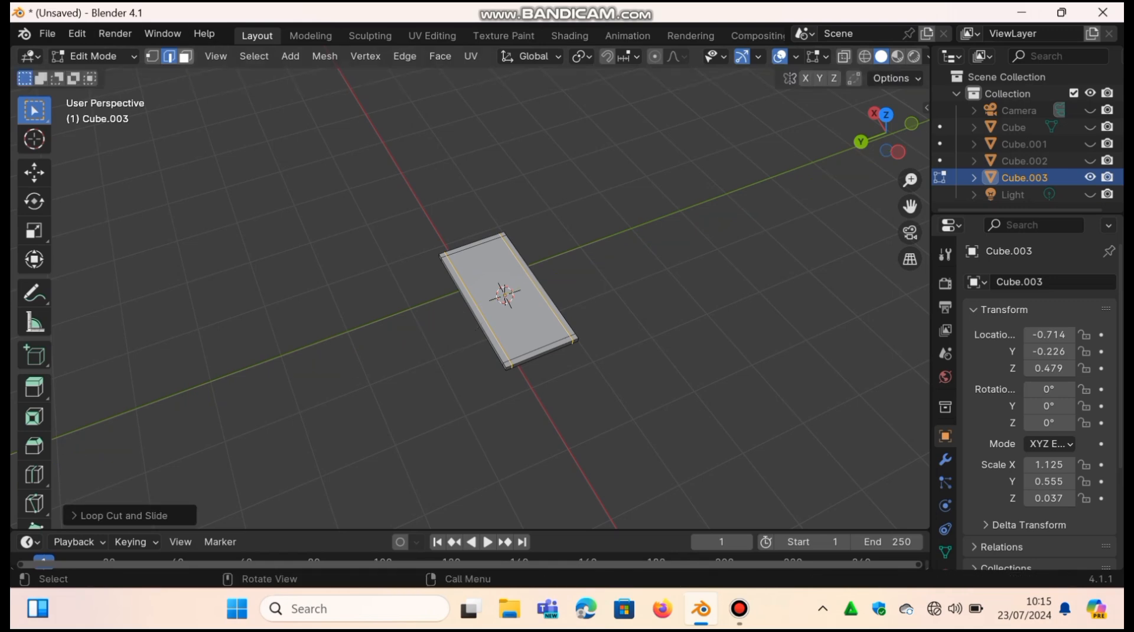
# - Select the four small corner faces on the slab's underside and extrude them downward into legs
pyautogui.click(185, 56)
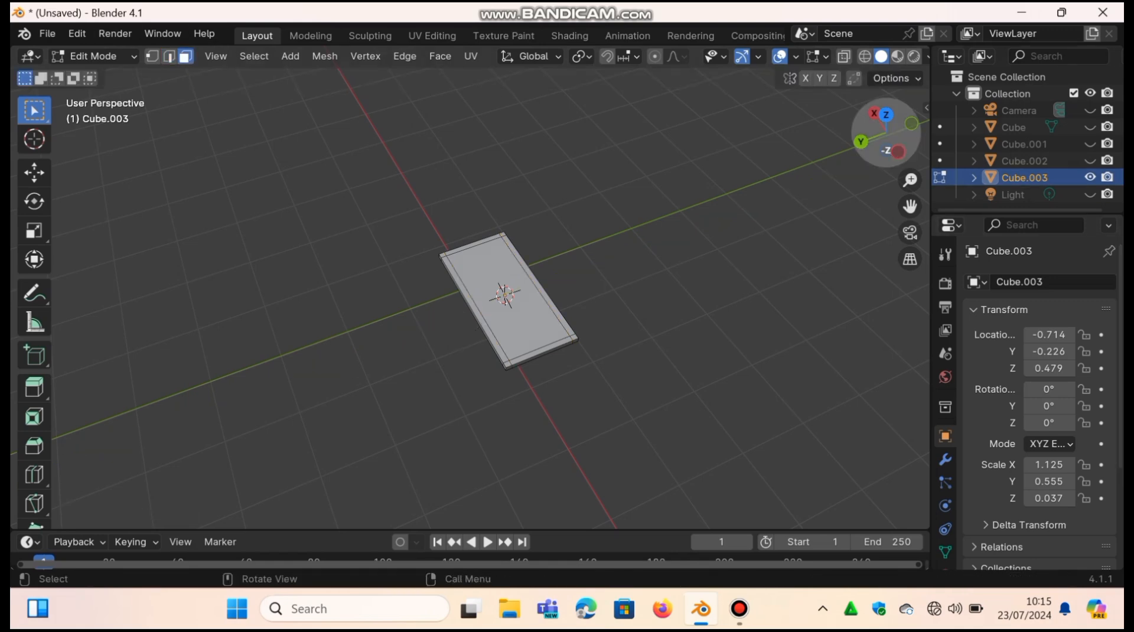
pyautogui.moveTo(886, 133); pyautogui.dragTo(923, 68)
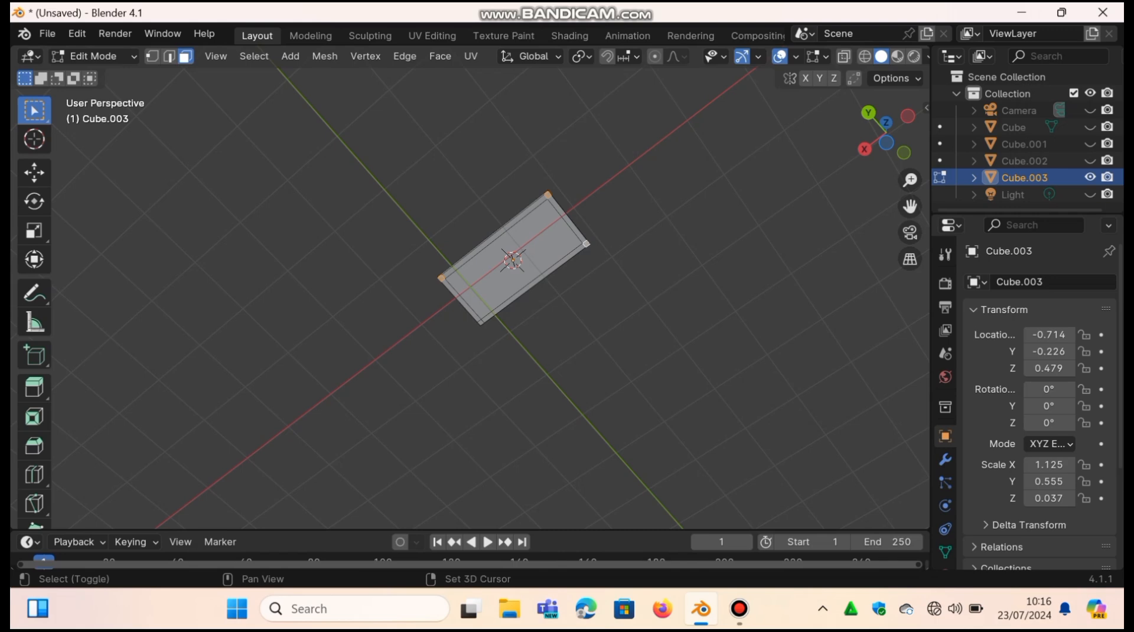
pyautogui.keyDown('shift'); pyautogui.click(481, 322); pyautogui.keyUp('shift')
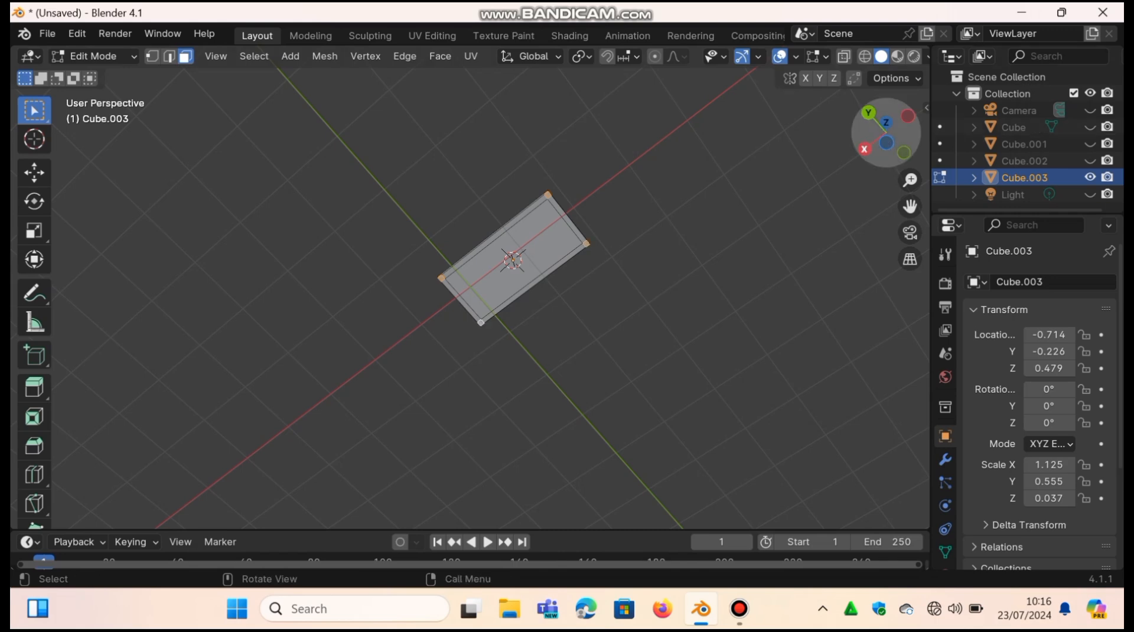
pyautogui.moveTo(890, 125); pyautogui.dragTo(926, 235)
pyautogui.press('e')
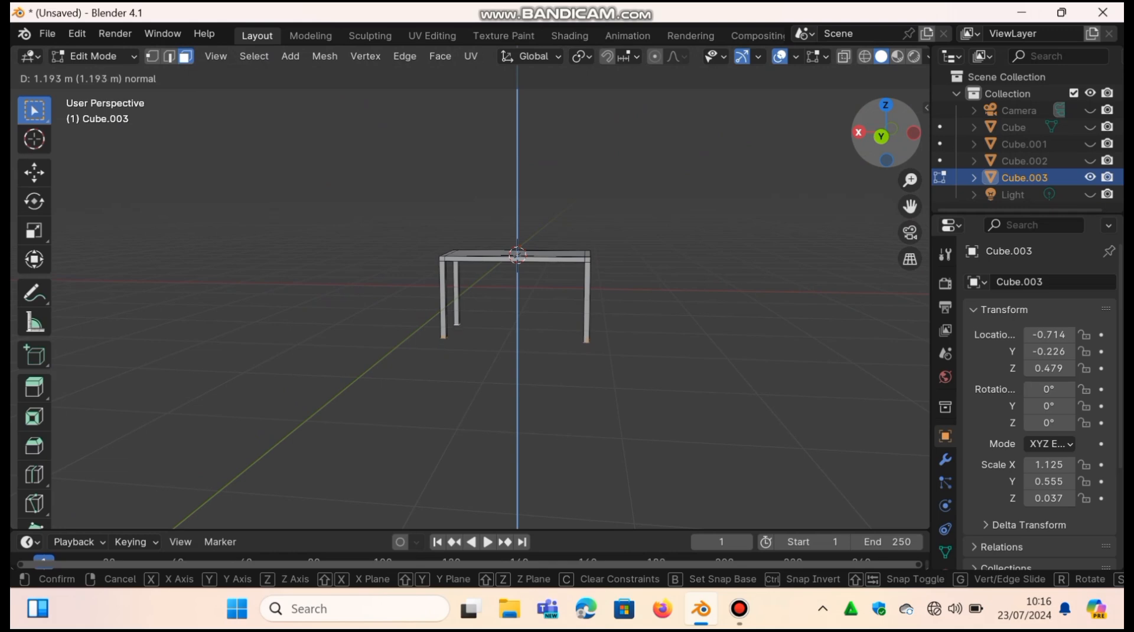
pyautogui.press('Return')
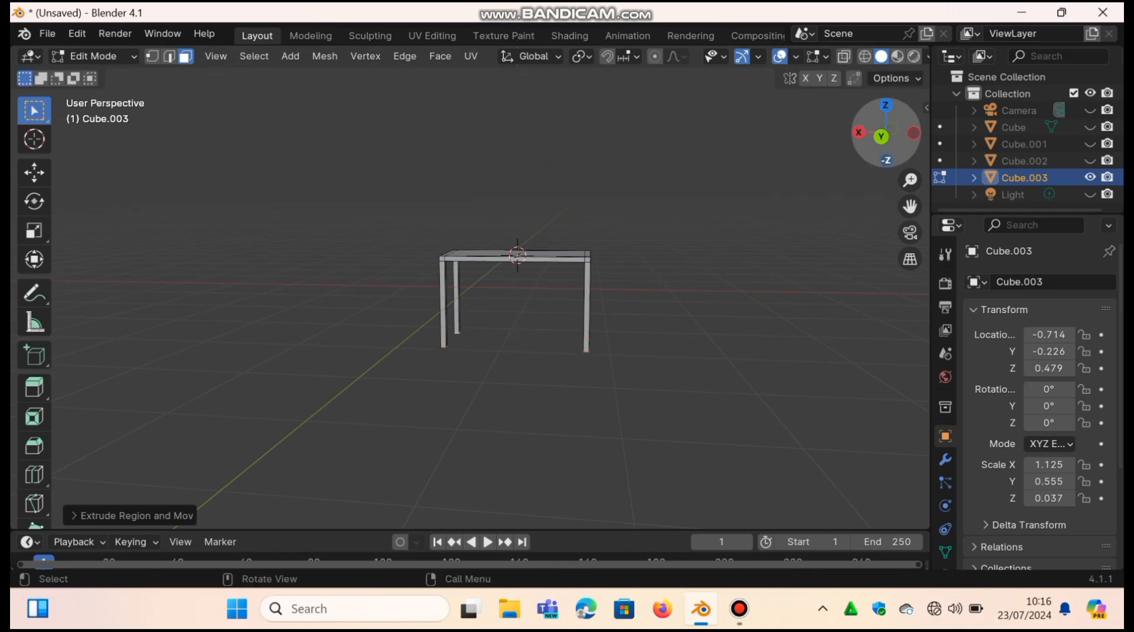
# - Select two corner faces along one long edge of the seat's top and extrude them upward into tall backrest posts
pyautogui.moveTo(891, 133); pyautogui.dragTo(749, 168)
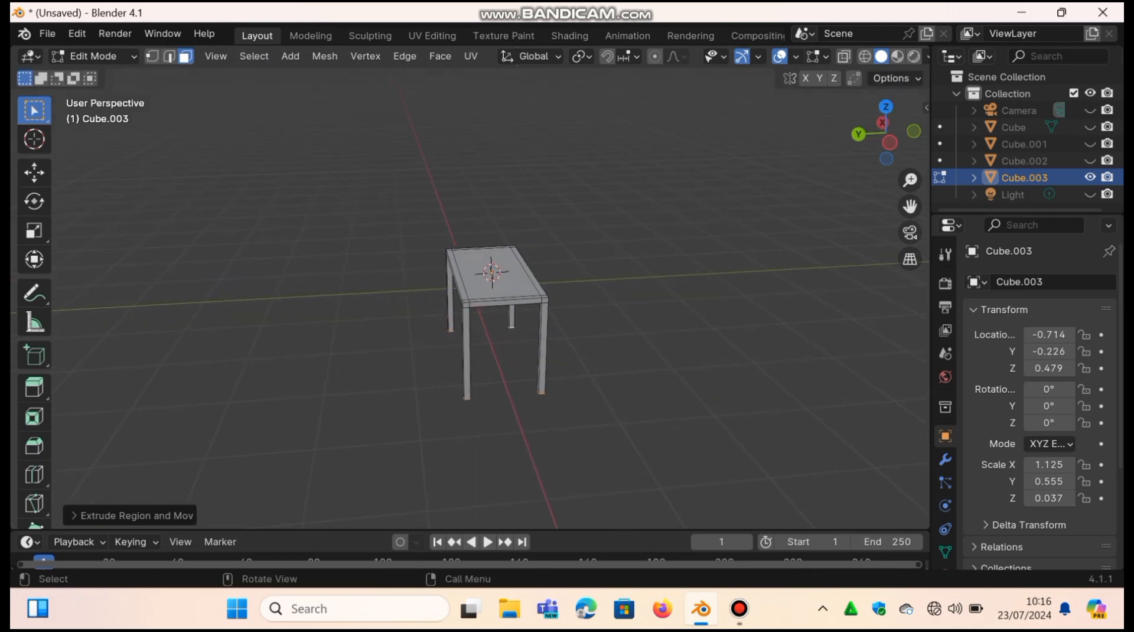
pyautogui.moveTo(885, 133); pyautogui.dragTo(893, 178)
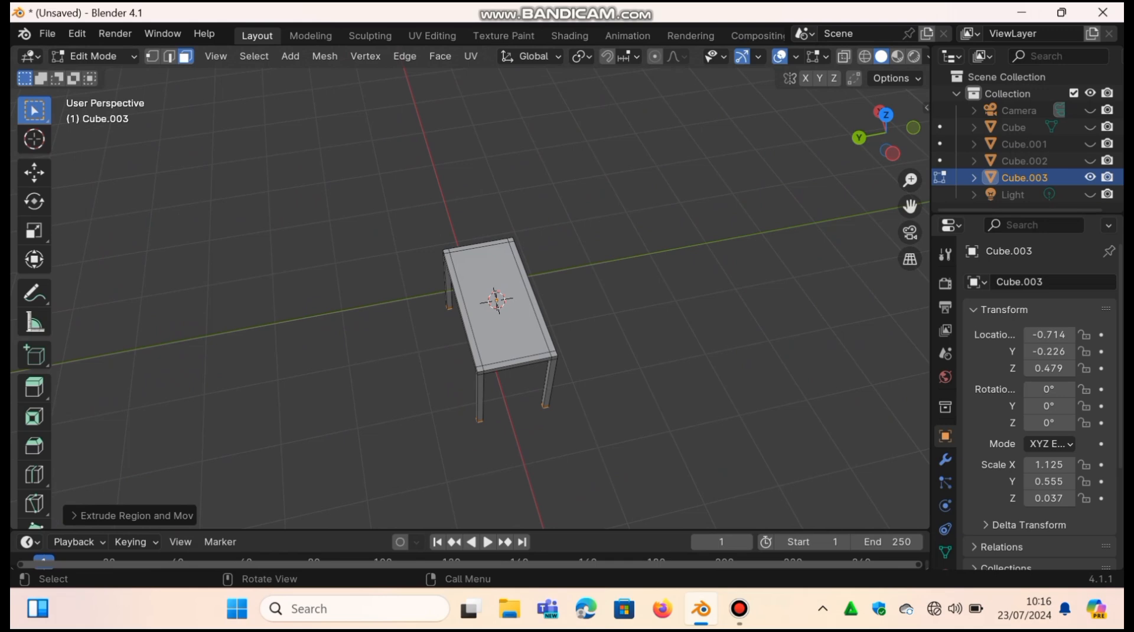
pyautogui.click(511, 240)
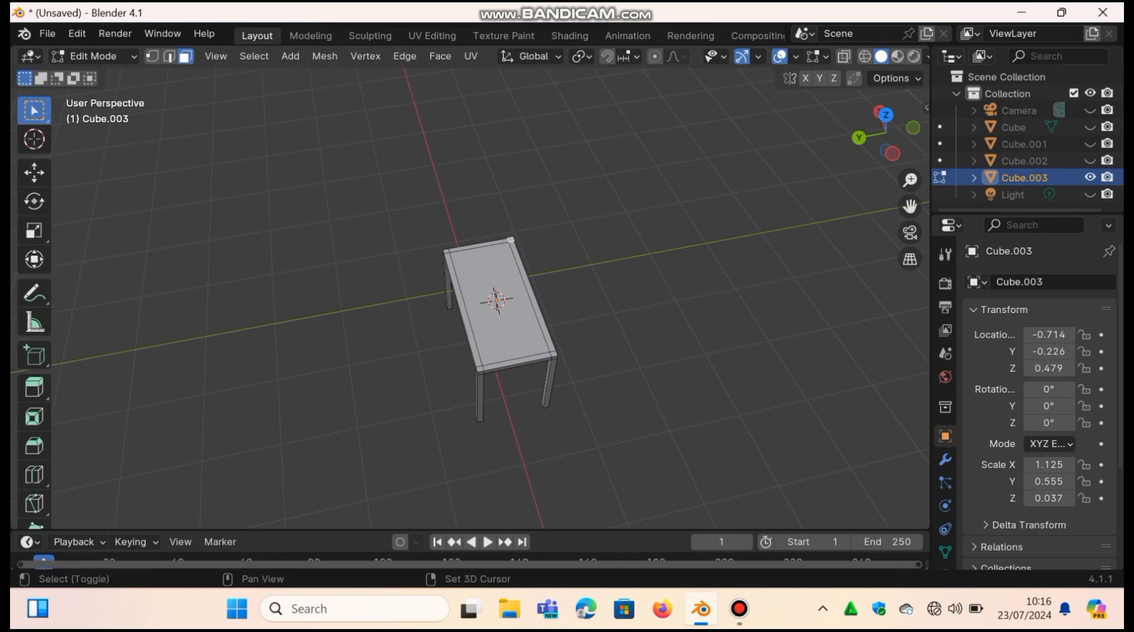
pyautogui.keyDown('shift'); pyautogui.click(554, 355); pyautogui.keyUp('shift')
pyautogui.press('e')
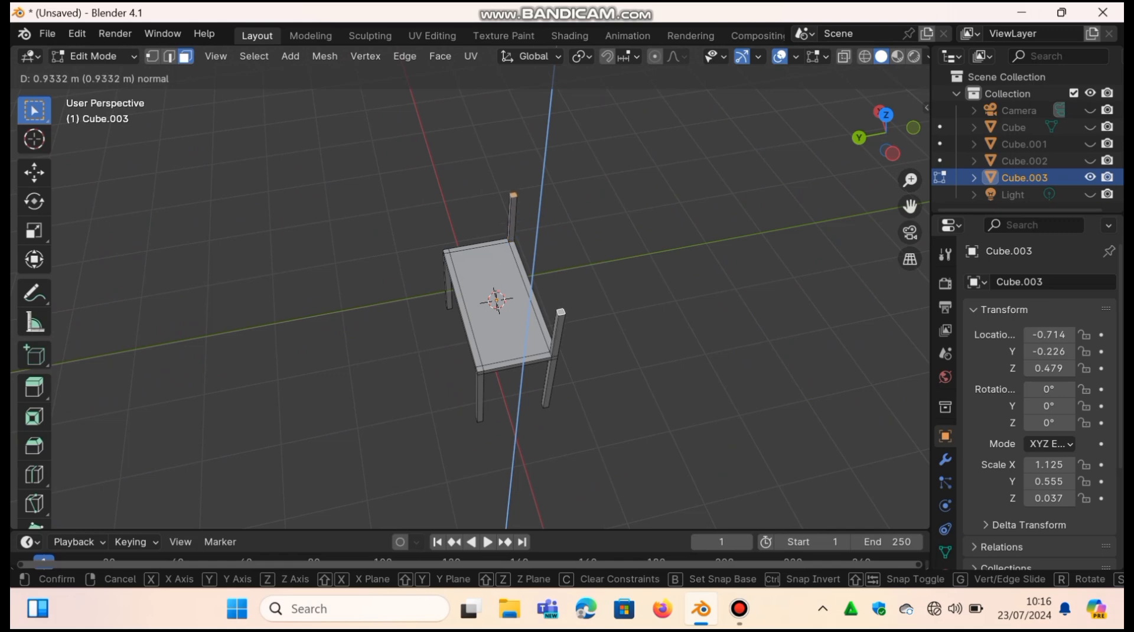
pyautogui.press('Return')
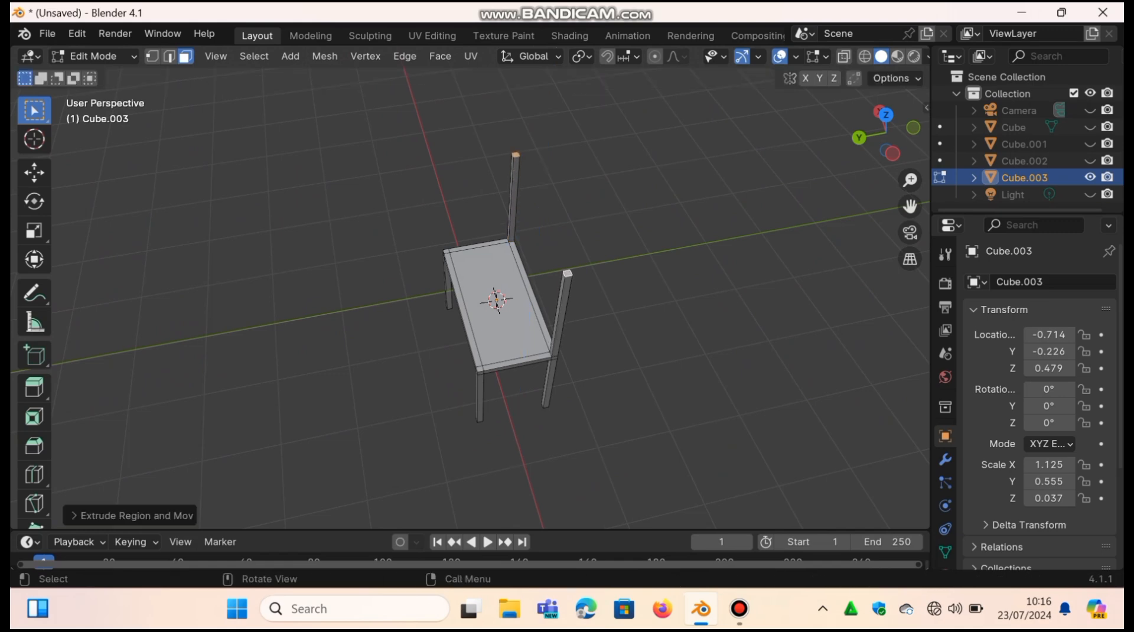
# - Add a single loop cut around one backrest post and slide it slightly above the middle
pyautogui.moveTo(886, 133); pyautogui.dragTo(863, 137)
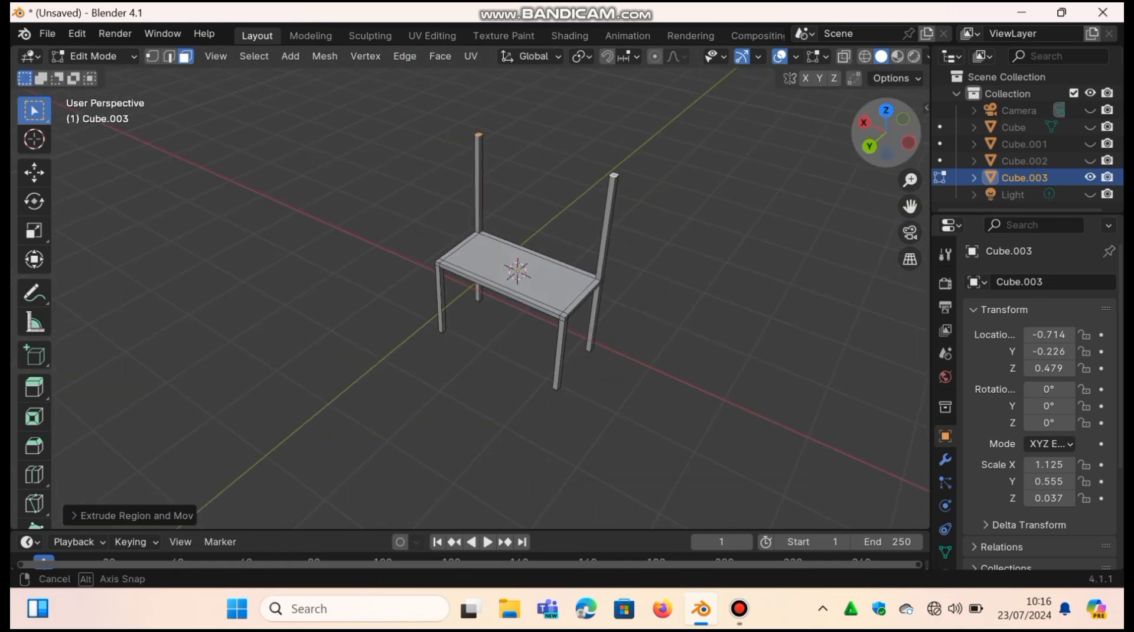
pyautogui.hotkey('ctrl', 'r')
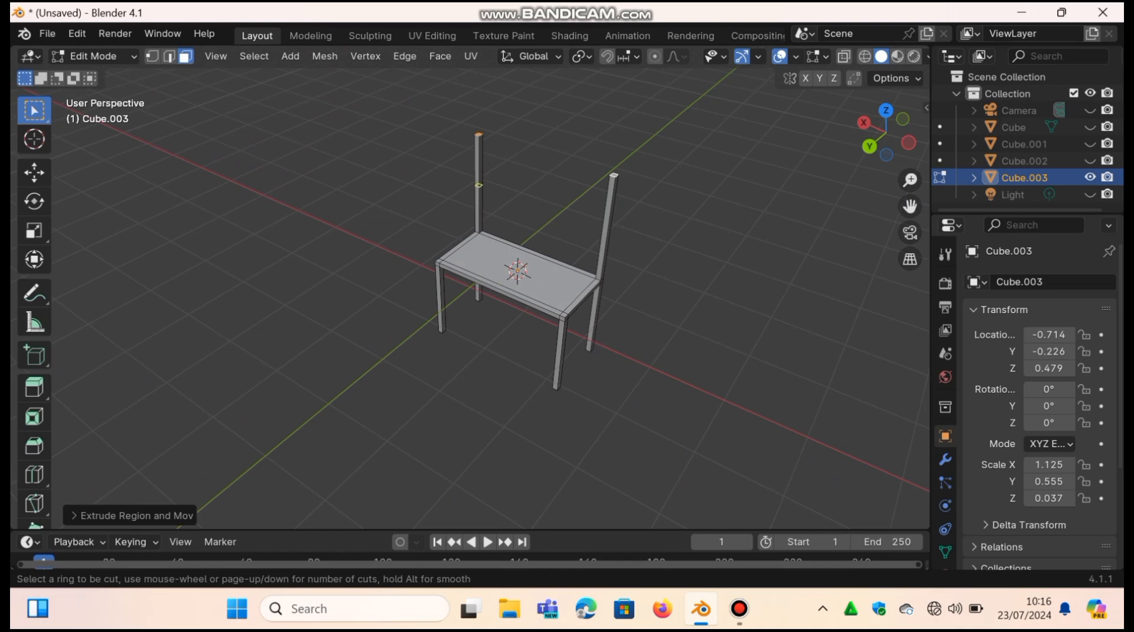
pyautogui.click(481, 172)
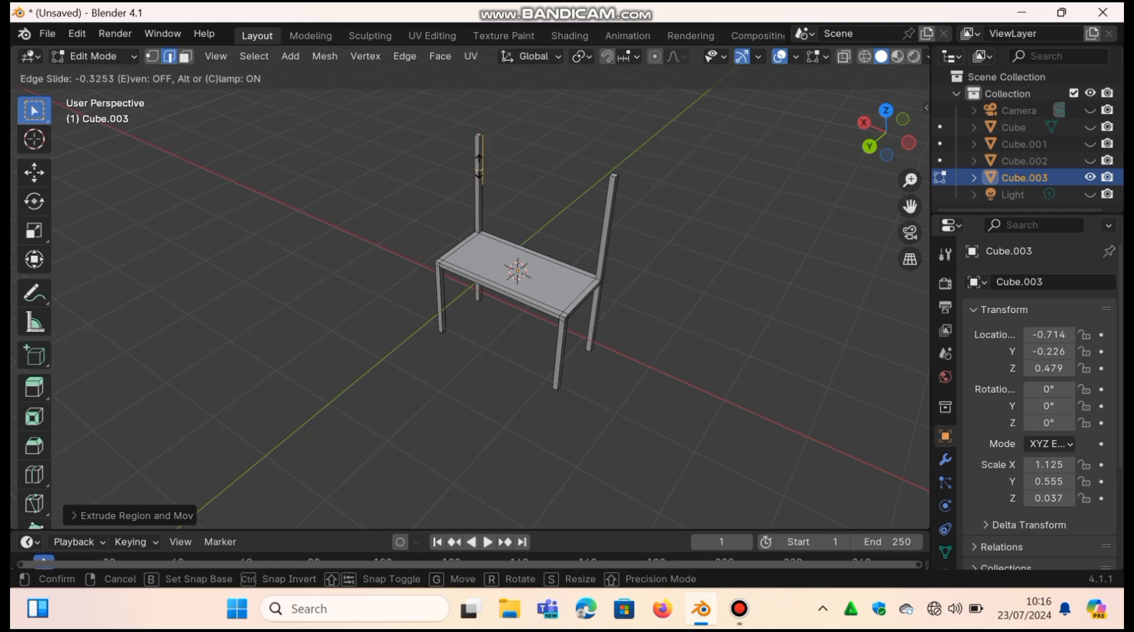
pyautogui.click(479, 172)
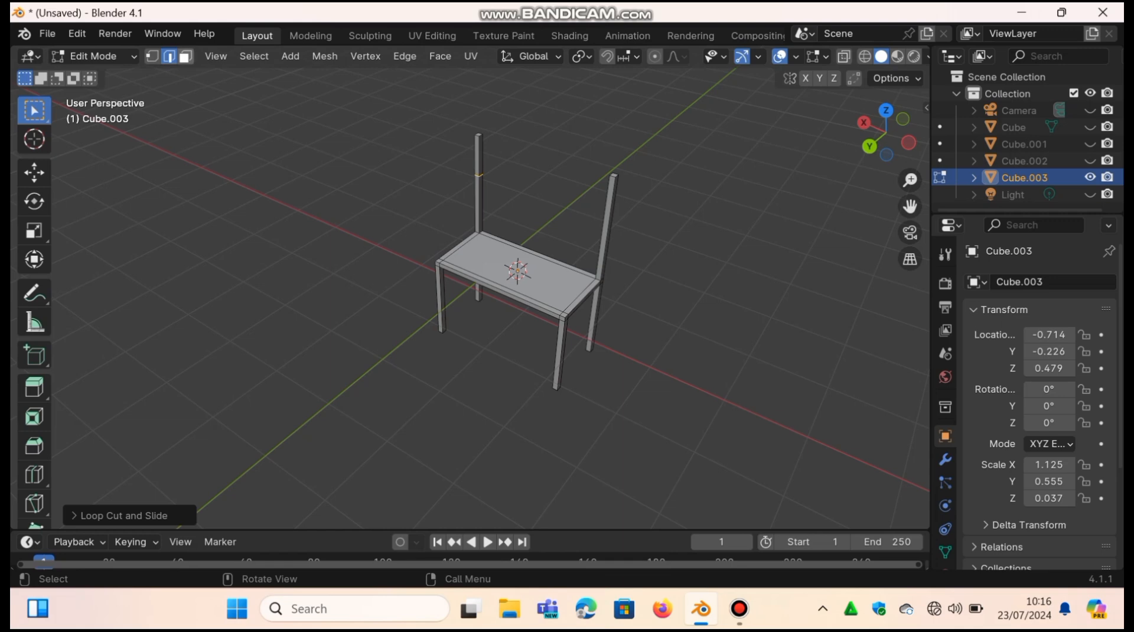
# - Extrude the inner face of the post's upper section about 2.115 m across to the other post as a backrest panel
pyautogui.press('3')
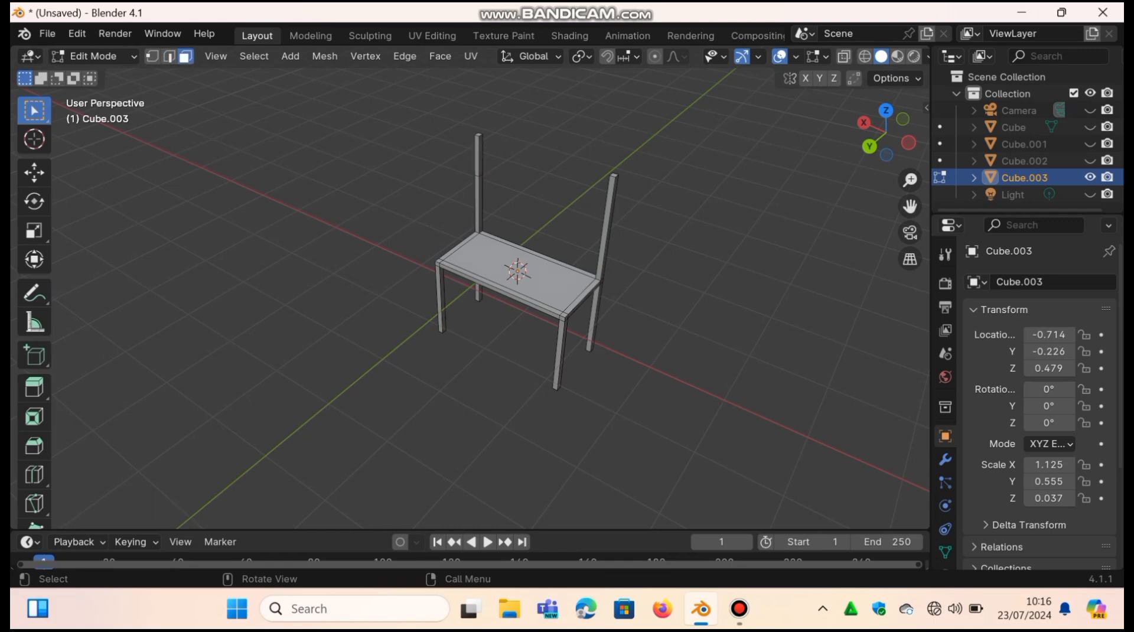
pyautogui.press('e')
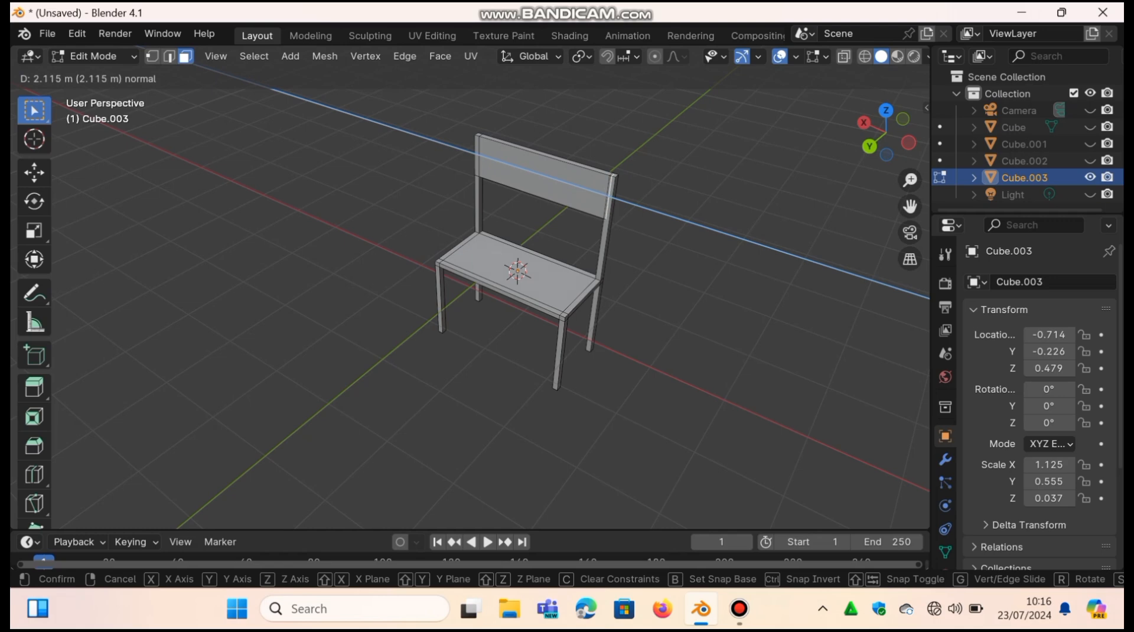
pyautogui.press('Return')
# - Unhide Cube.002, Cube.001 and Cube so the desk and its drawer boxes show together with the chair
pyautogui.moveTo(886, 133); pyautogui.dragTo(939, 103)
pyautogui.click(1089, 161)
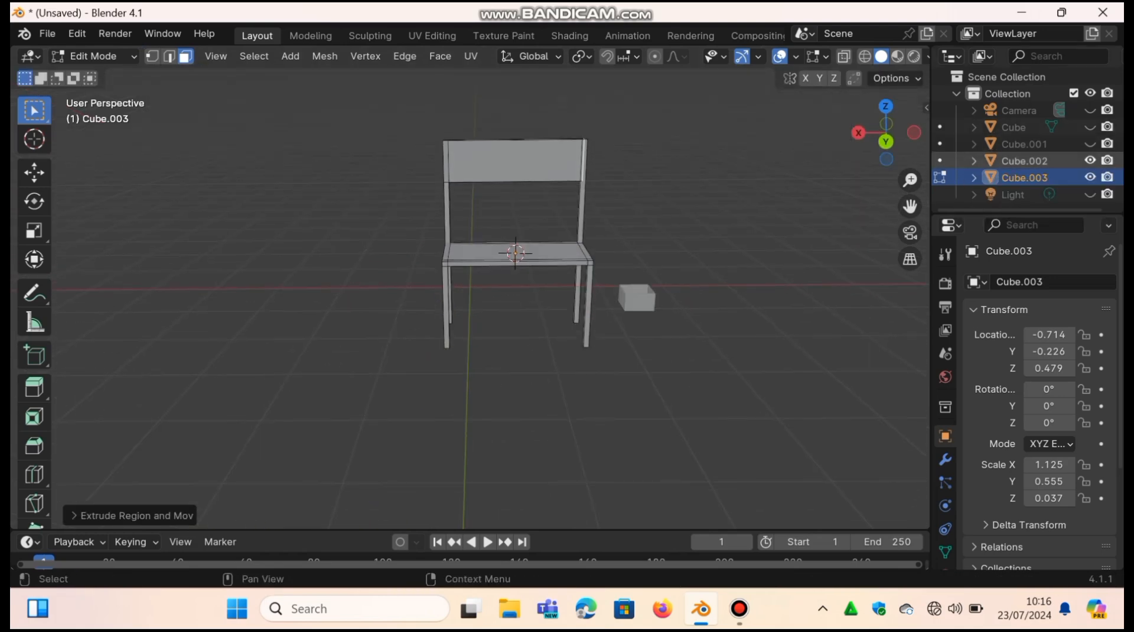
pyautogui.click(1090, 143)
pyautogui.click(1090, 127)
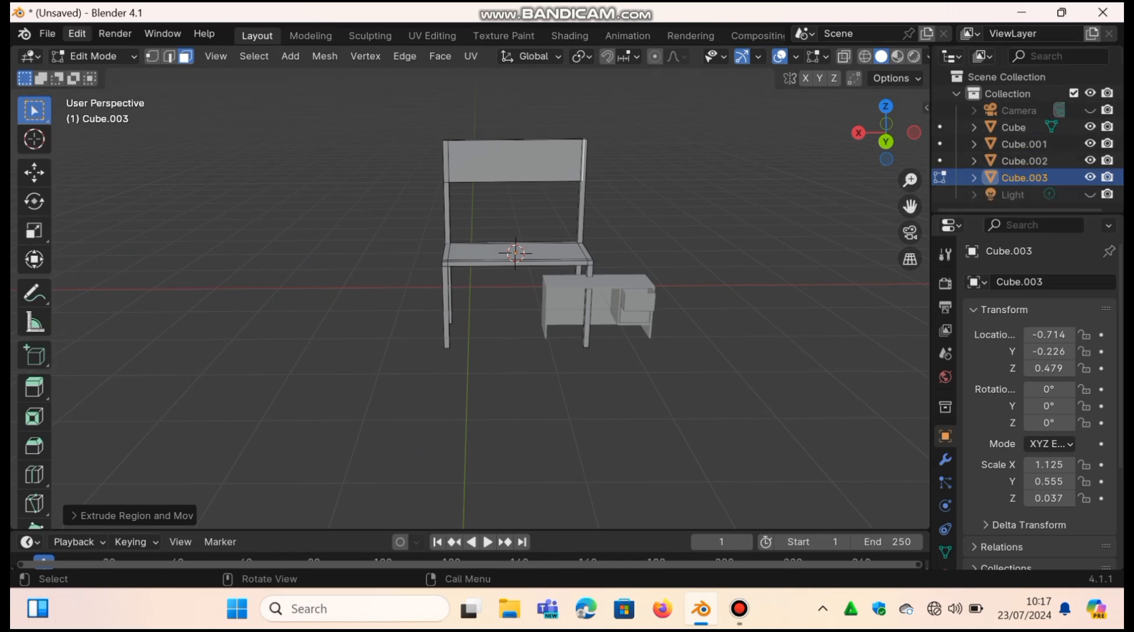
# - In Object Mode, scale the chair down to roughly half size and the desk up to about 1.769, 0.650 and 0.034
pyautogui.click(94, 56)
pyautogui.click(89, 75)
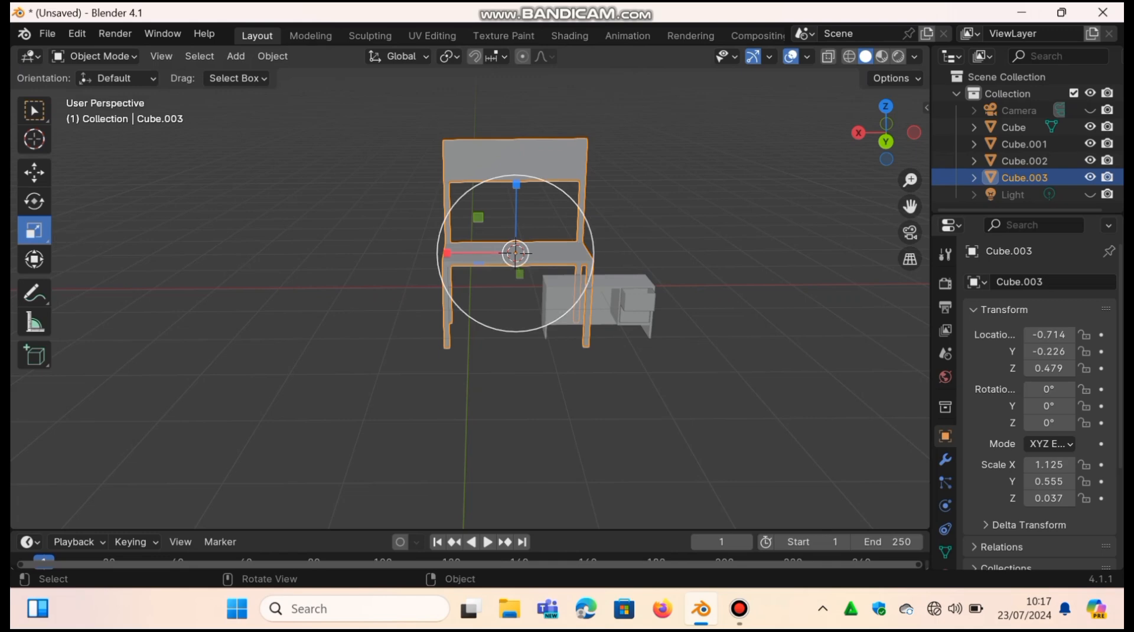
pyautogui.moveTo(511, 301); pyautogui.dragTo(490, 259)
pyautogui.click(625, 284)
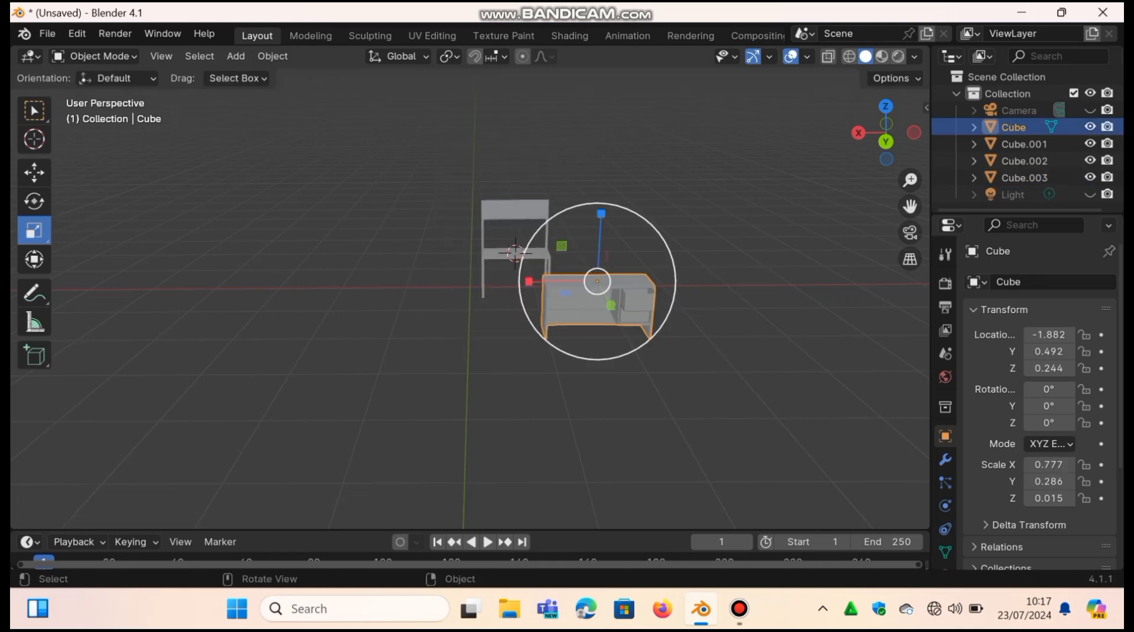
pyautogui.moveTo(639, 271); pyautogui.dragTo(697, 288)
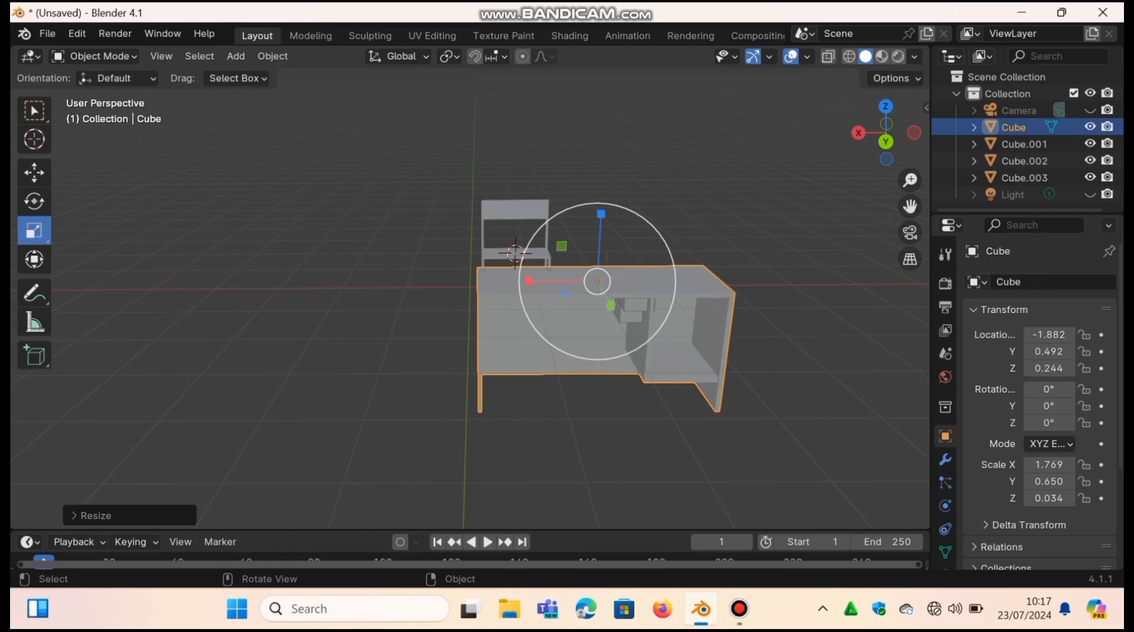
pyautogui.moveTo(739, 608)
pyautogui.click(739, 525)
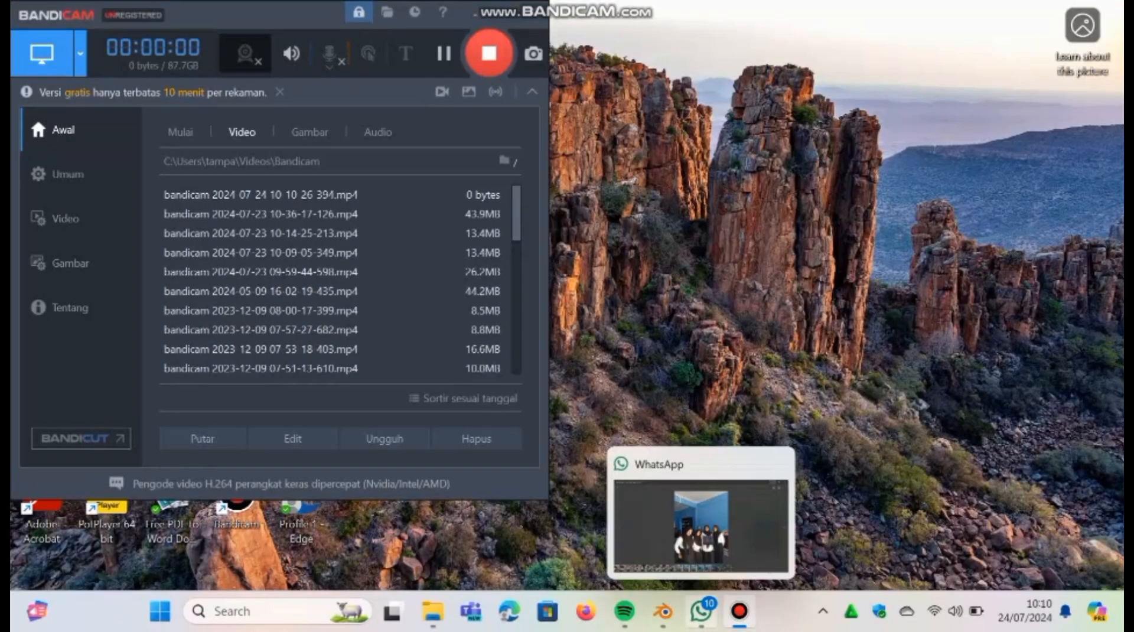
# - Switch to the Blender project tugas ibu editha.blend and undo the last material creation on the object lukisan 1
pyautogui.moveTo(662, 610)
pyautogui.click(667, 537)
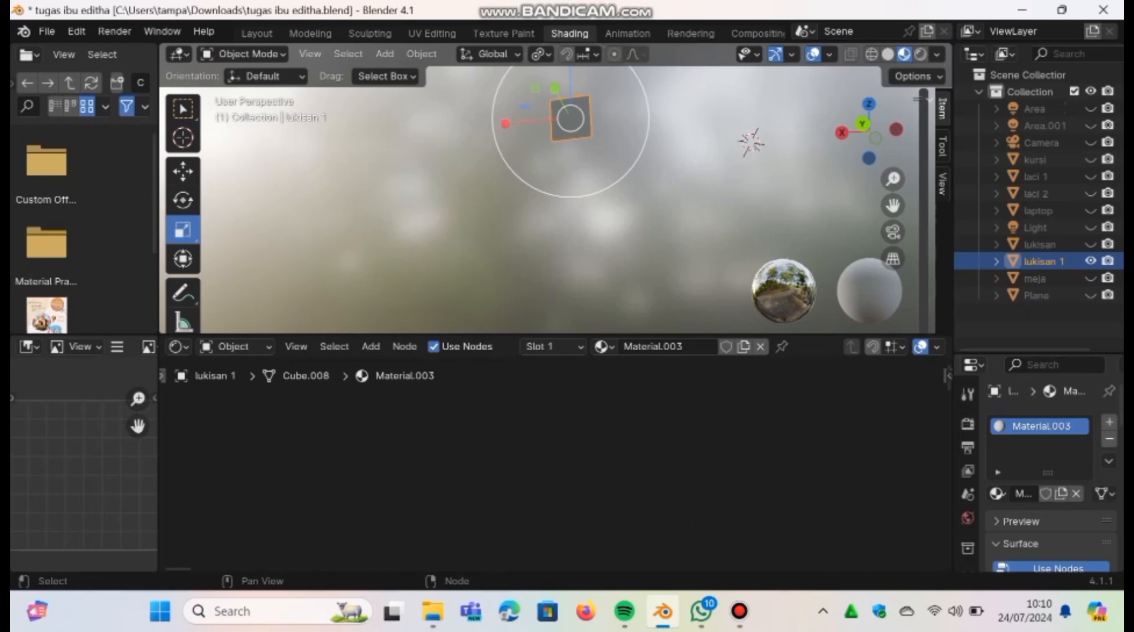
pyautogui.hotkey('ctrl', 'z')
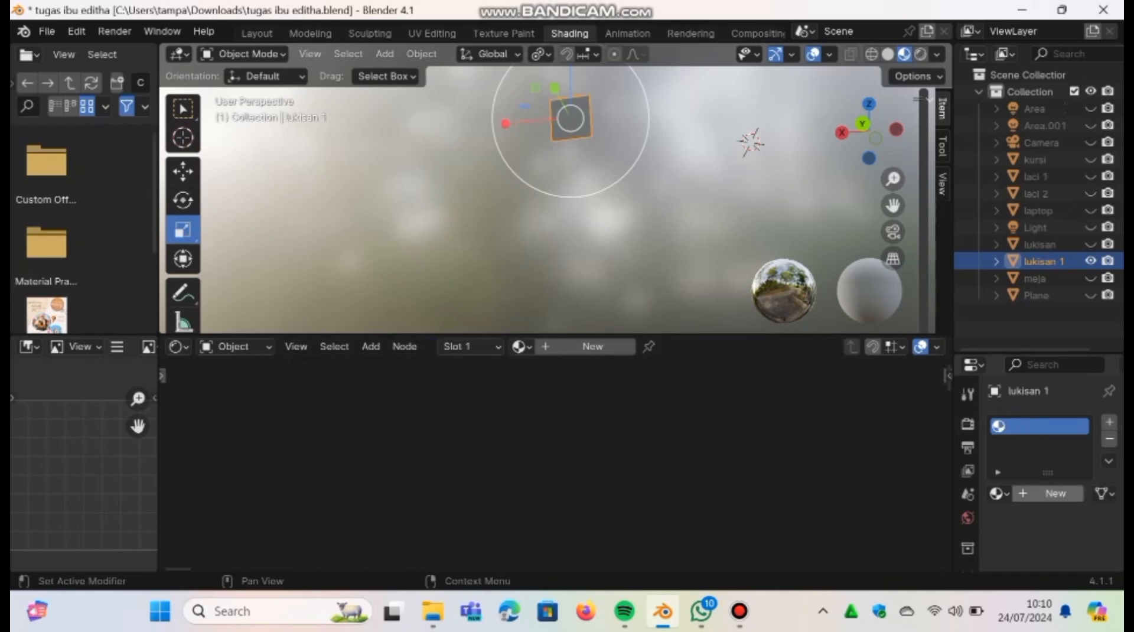
# - Create a new material for the object lukisan 1 and name it lukisan 1
pyautogui.click(1048, 493)
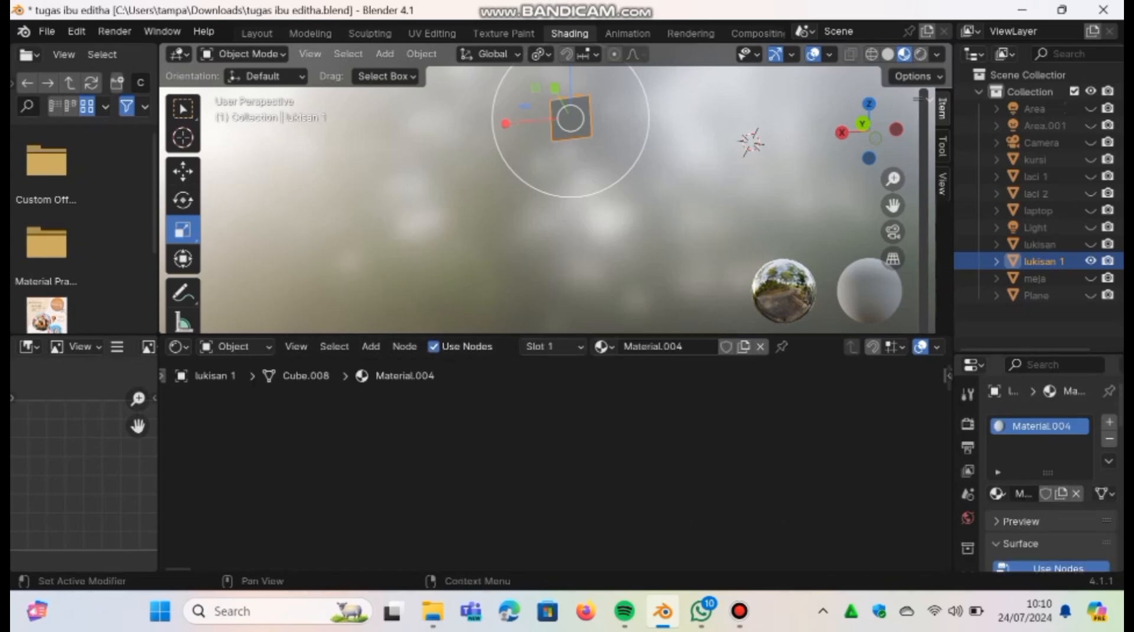
pyautogui.doubleClick(1040, 426)
pyautogui.write('lukisan 1')
pyautogui.press('Return')
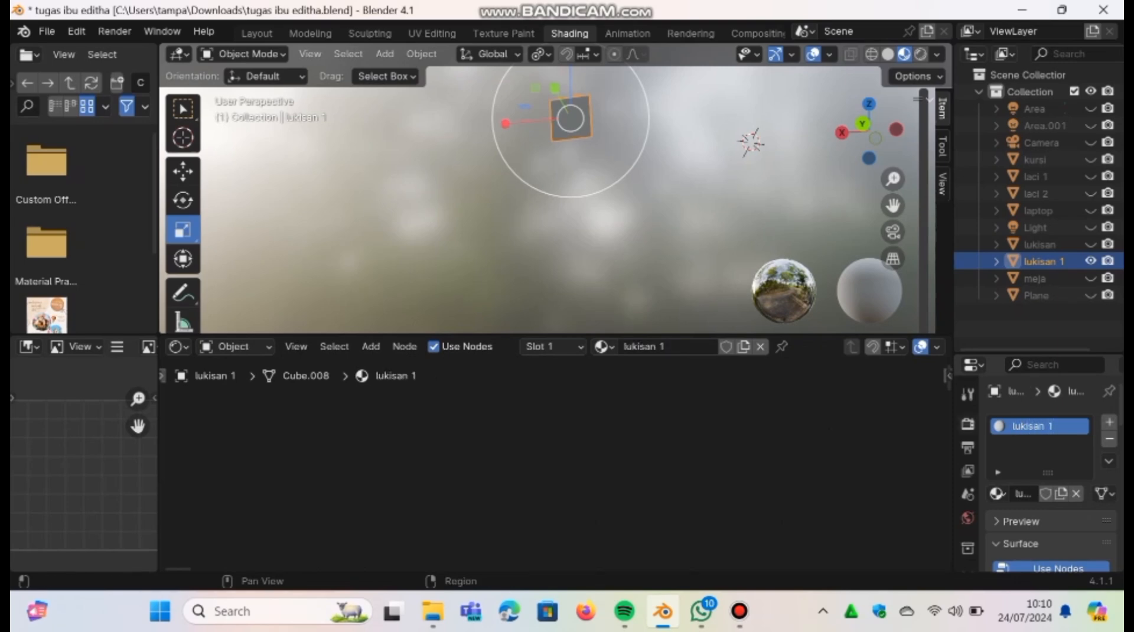
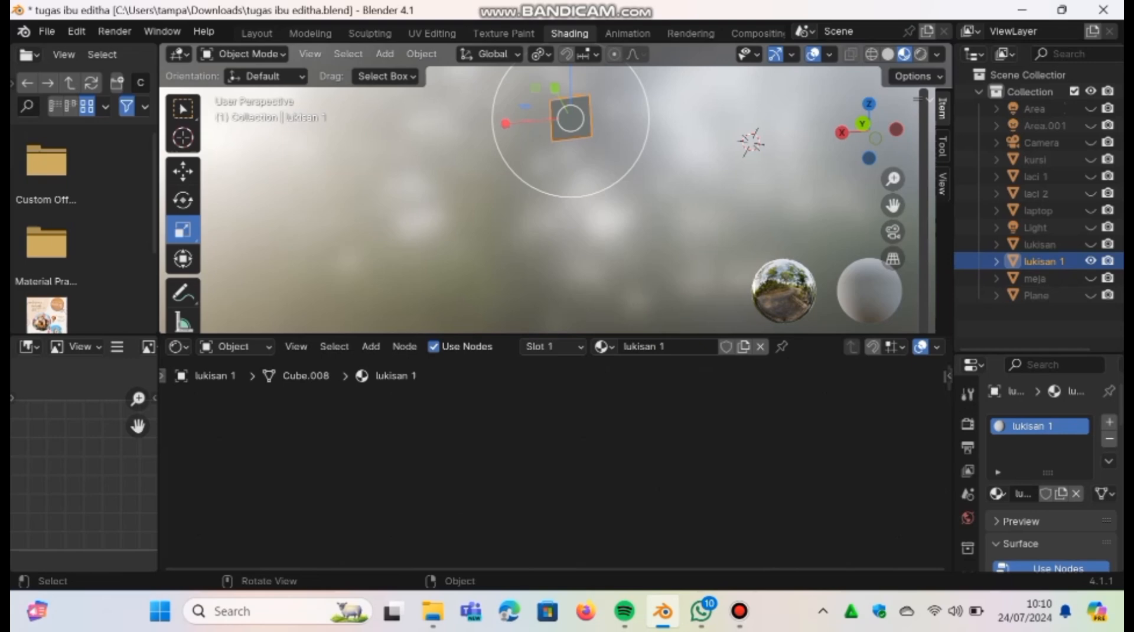
pyautogui.click(242, 54)
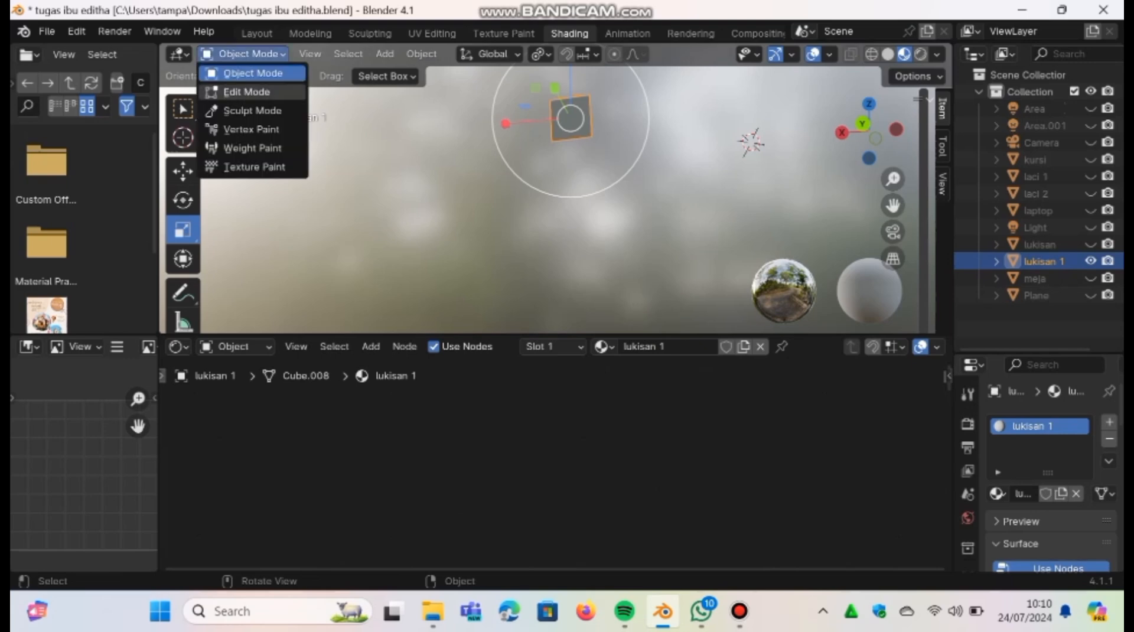
pyautogui.click(245, 94)
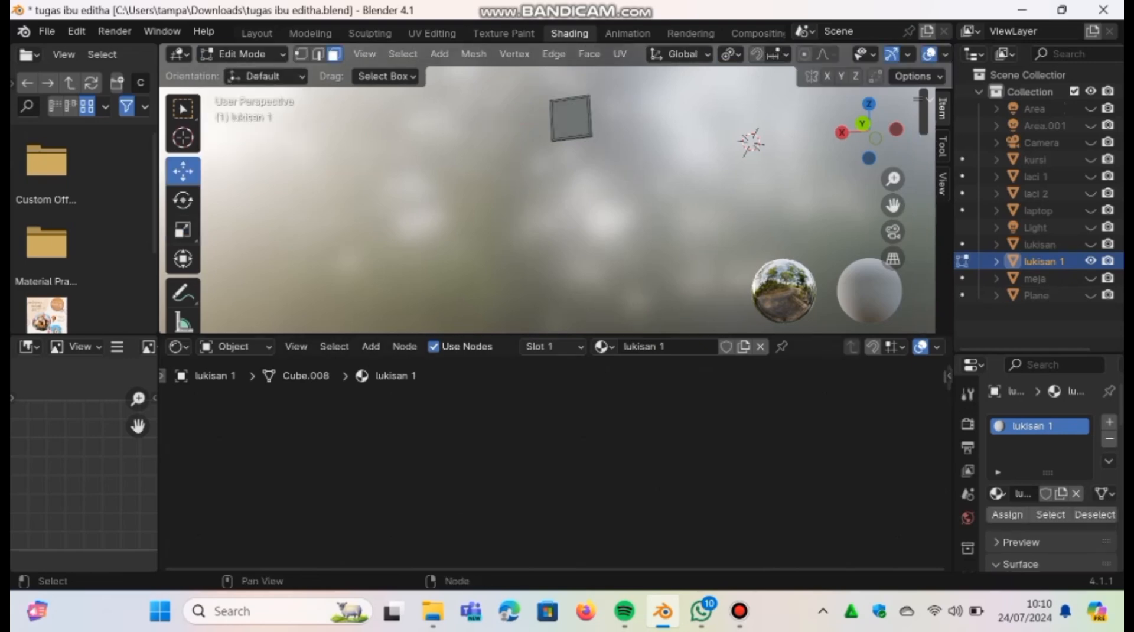
pyautogui.click(242, 54)
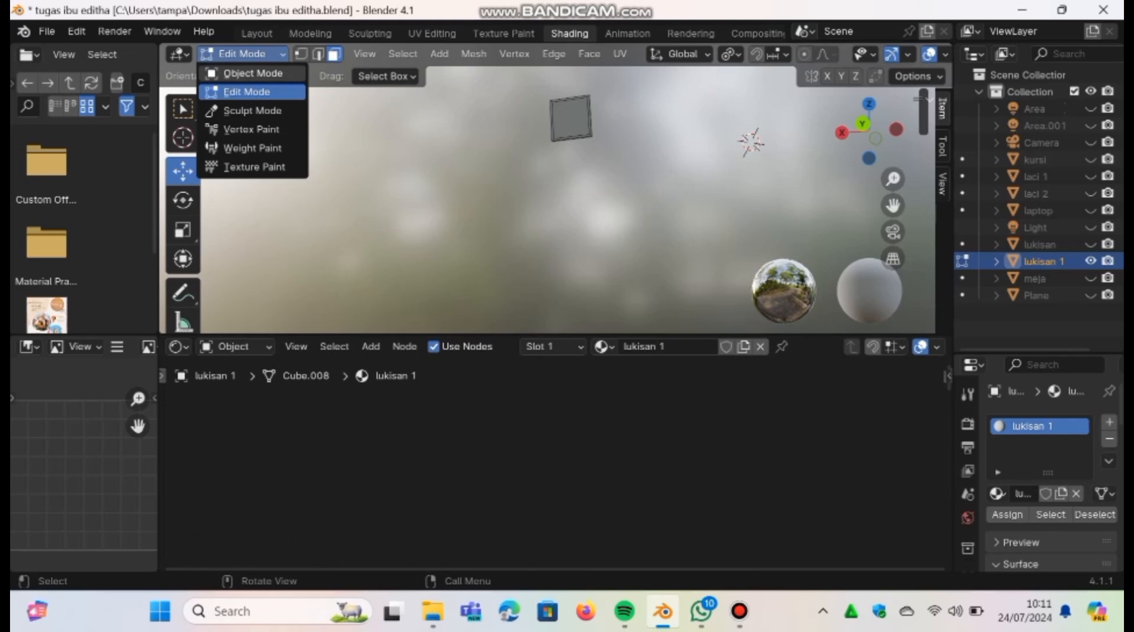
pyautogui.click(248, 72)
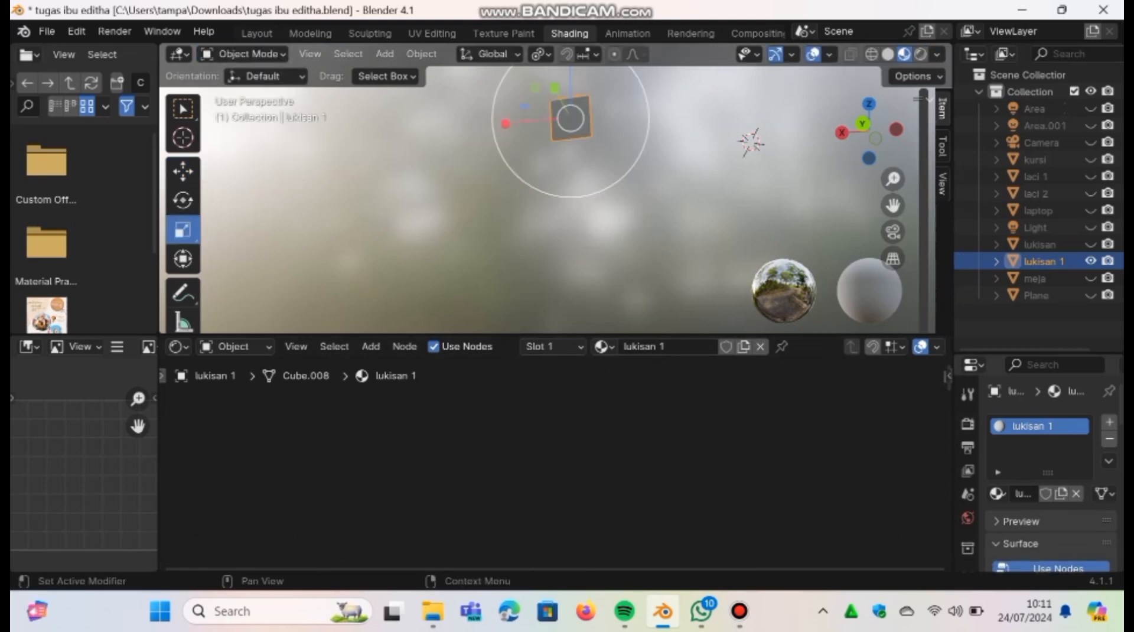
# - Move the Principled BSDF node of the lukisan 1 material far to the left of the Material Output node
pyautogui.moveTo(947, 378); pyautogui.dragTo(947, 545)
pyautogui.moveTo(808, 458); pyautogui.dragTo(434, 418)
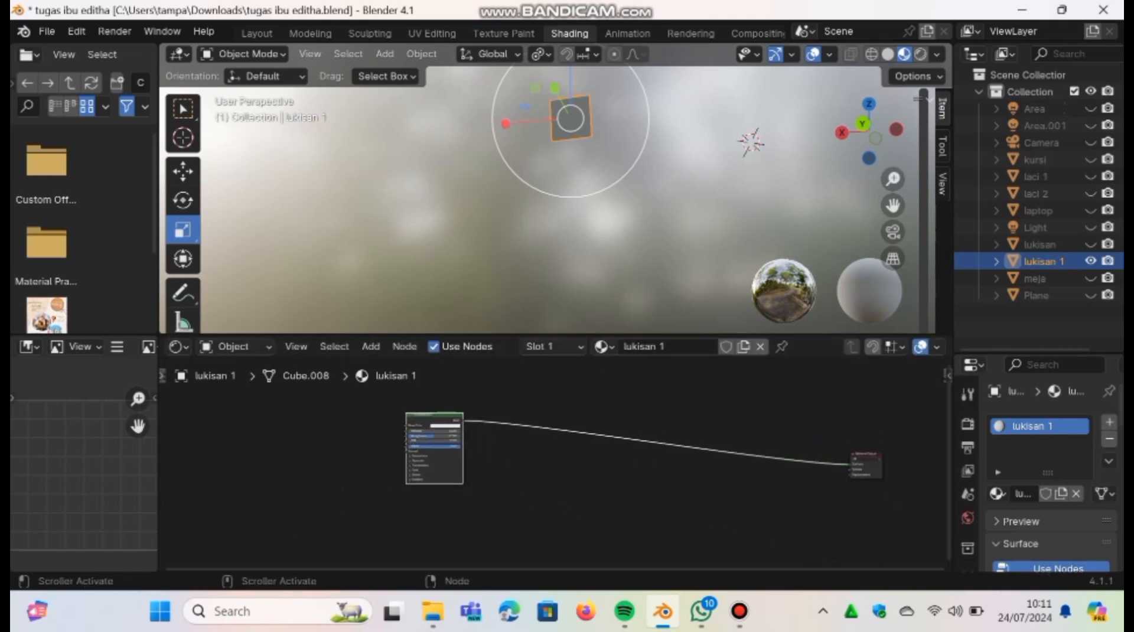
# - Move the Material Output node beside the Principled BSDF node and set the lukisan 1 material's base color to black
pyautogui.click(866, 456)
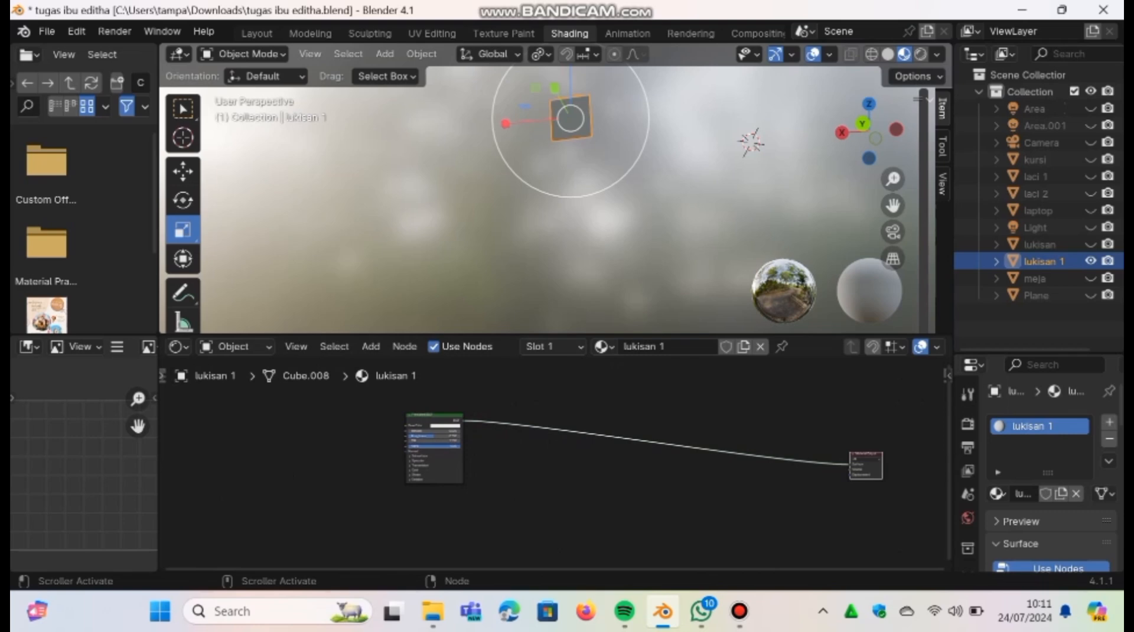
pyautogui.moveTo(865, 456); pyautogui.dragTo(512, 426)
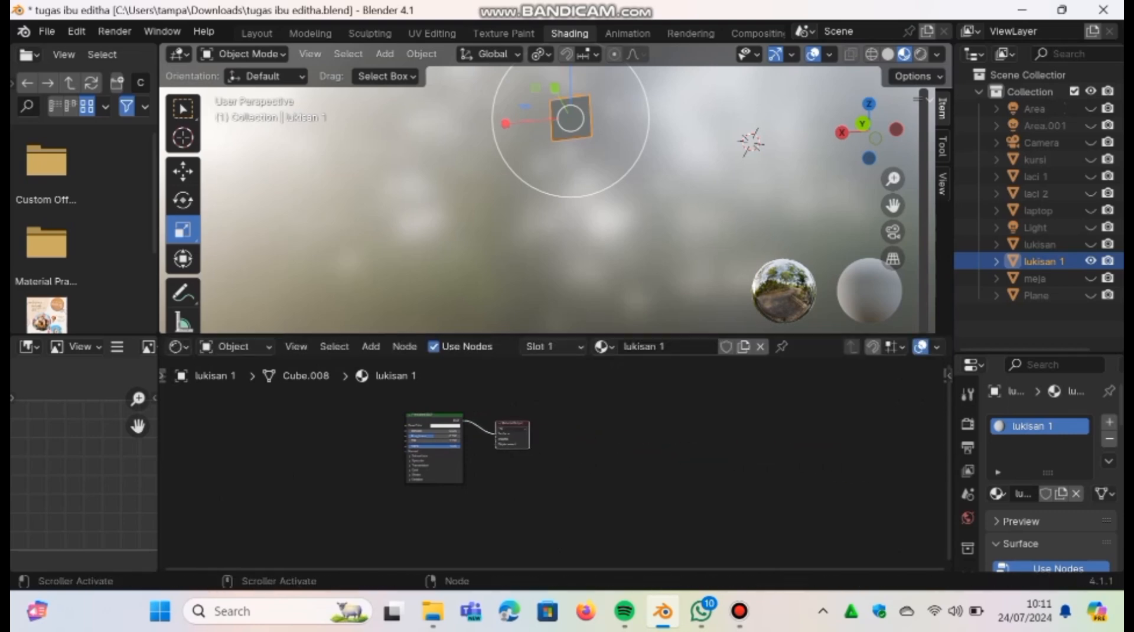
pyautogui.click(446, 425)
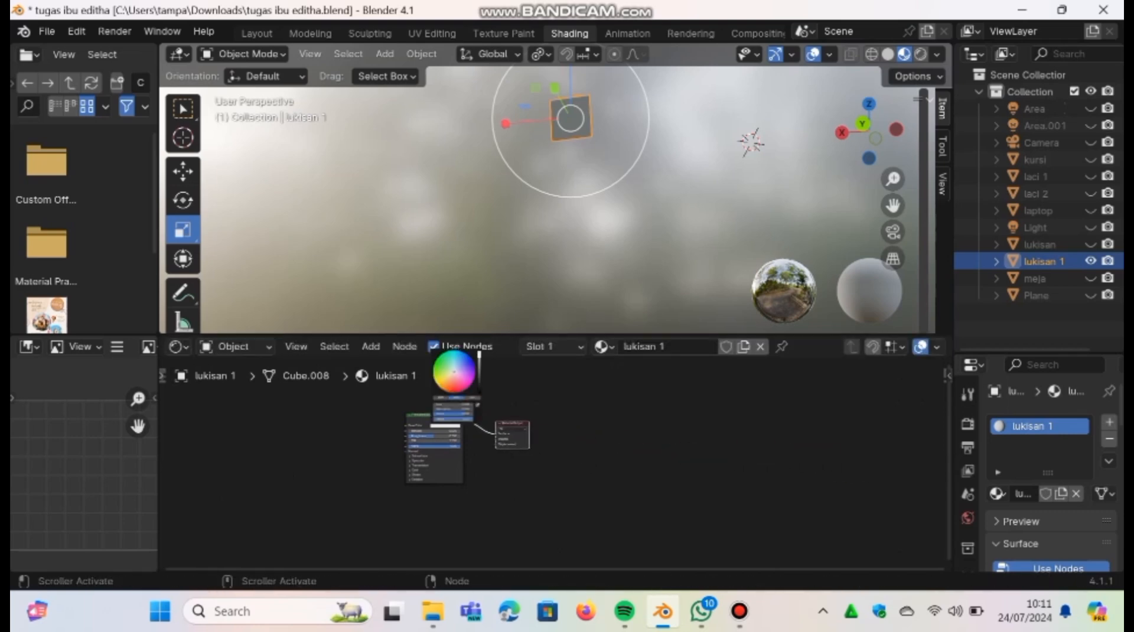
pyautogui.moveTo(478, 353); pyautogui.dragTo(479, 391)
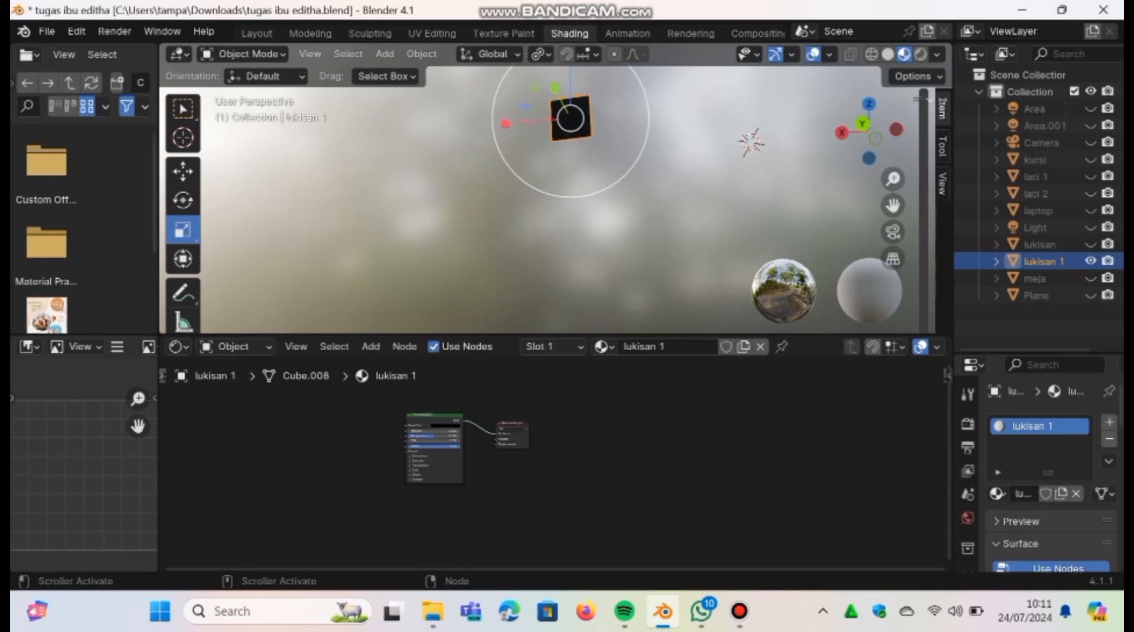
# - In Edit Mode, select all faces of lukisan 1 and add a second slot with a new material named dalam lukisan
pyautogui.click(242, 54)
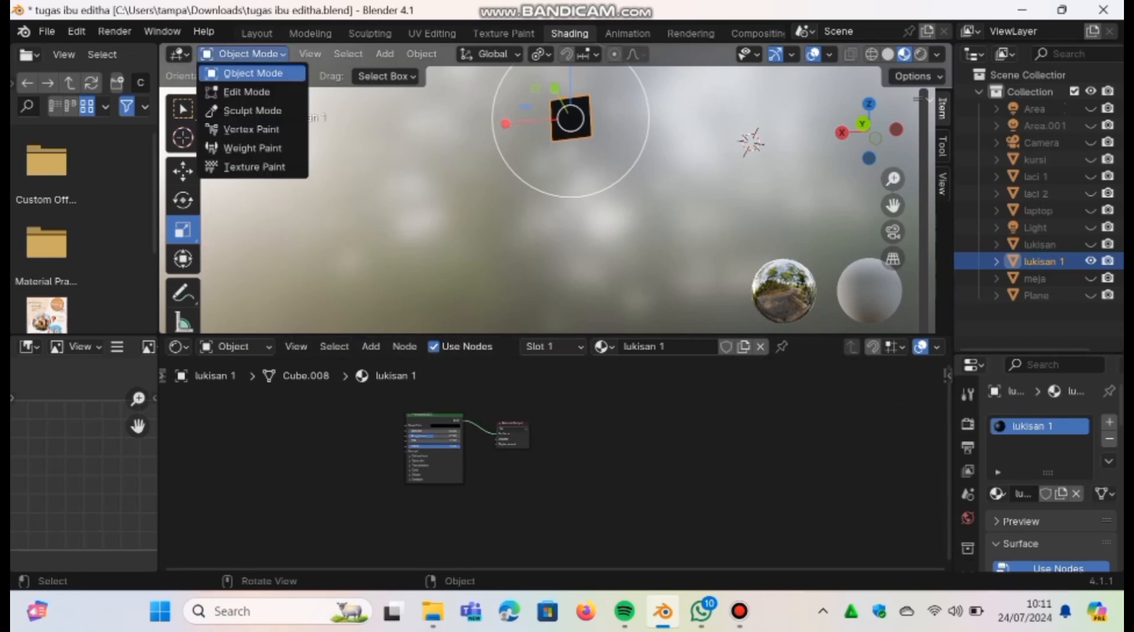
pyautogui.click(248, 91)
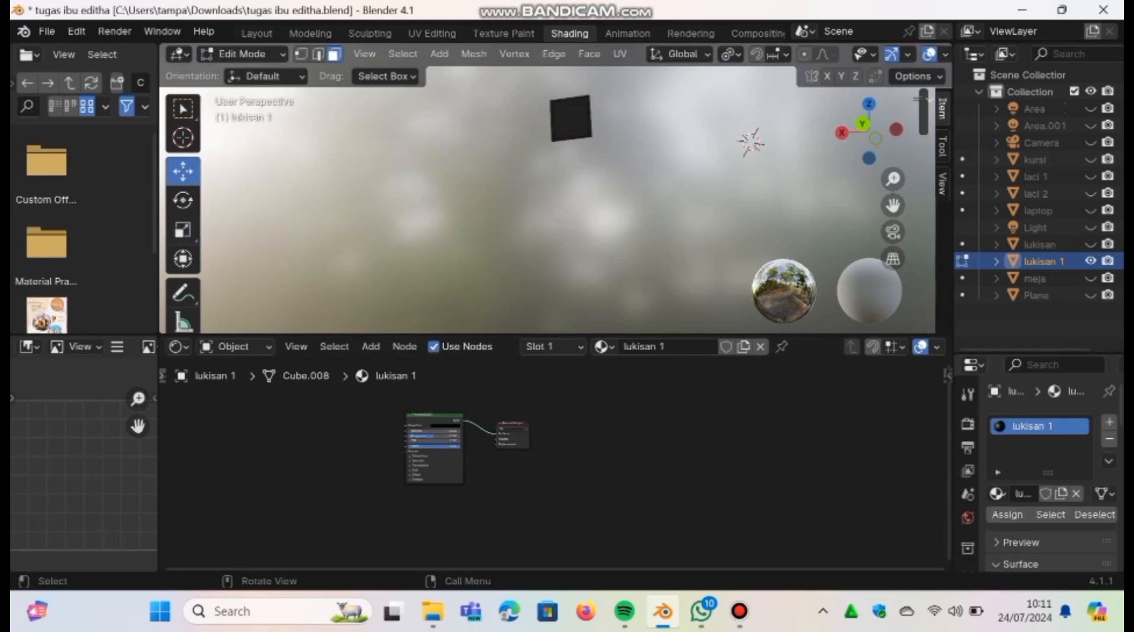
pyautogui.press('a')
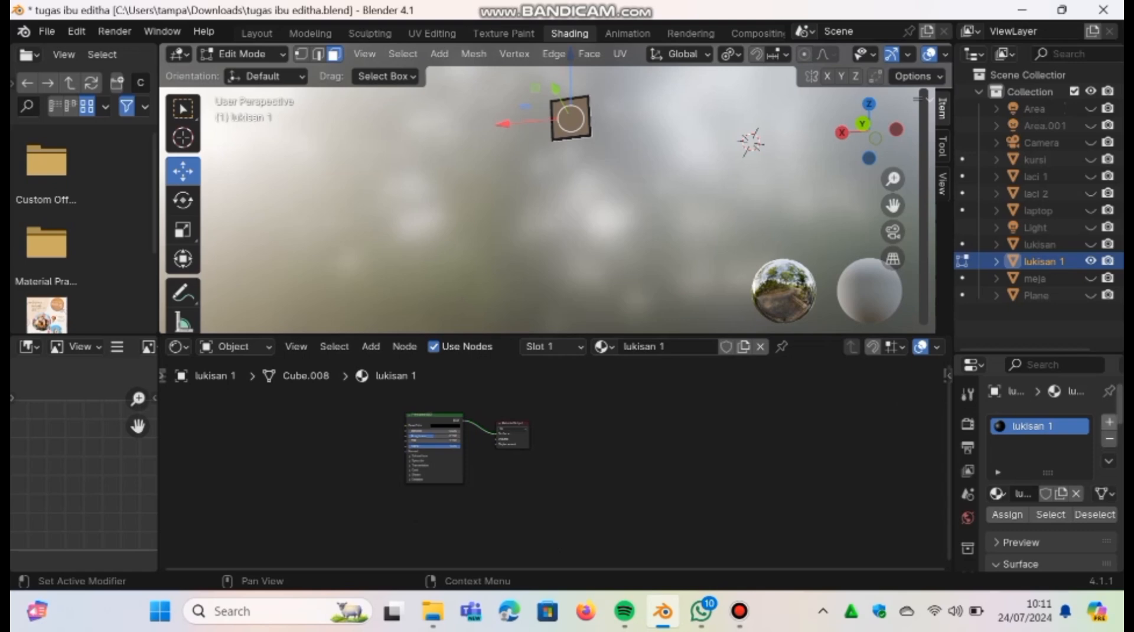
pyautogui.click(1109, 421)
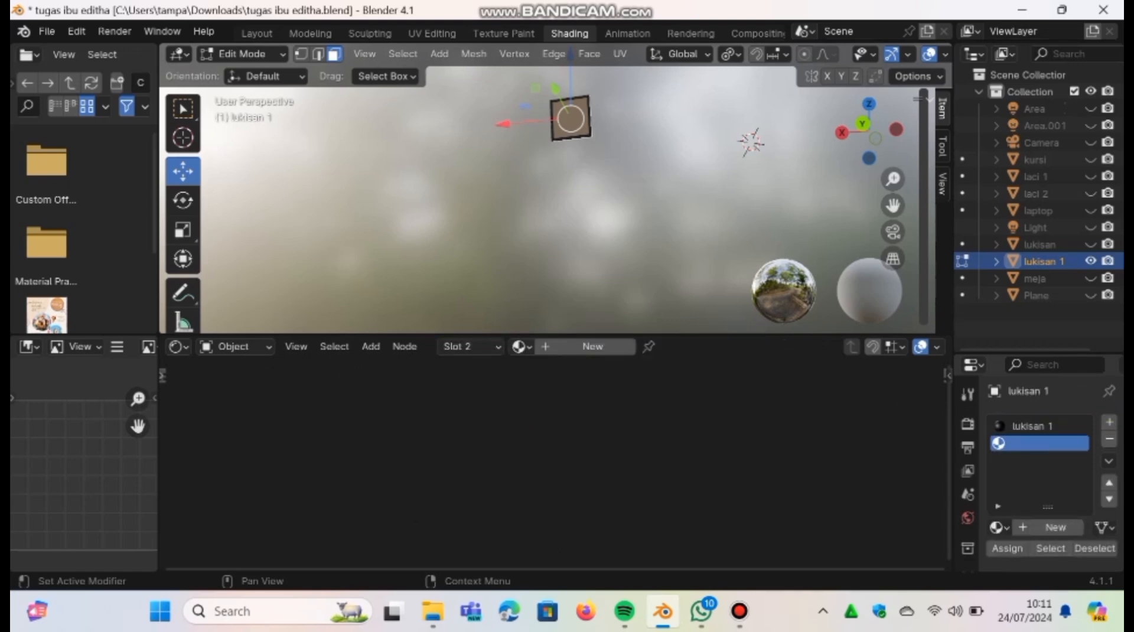
pyautogui.click(1055, 527)
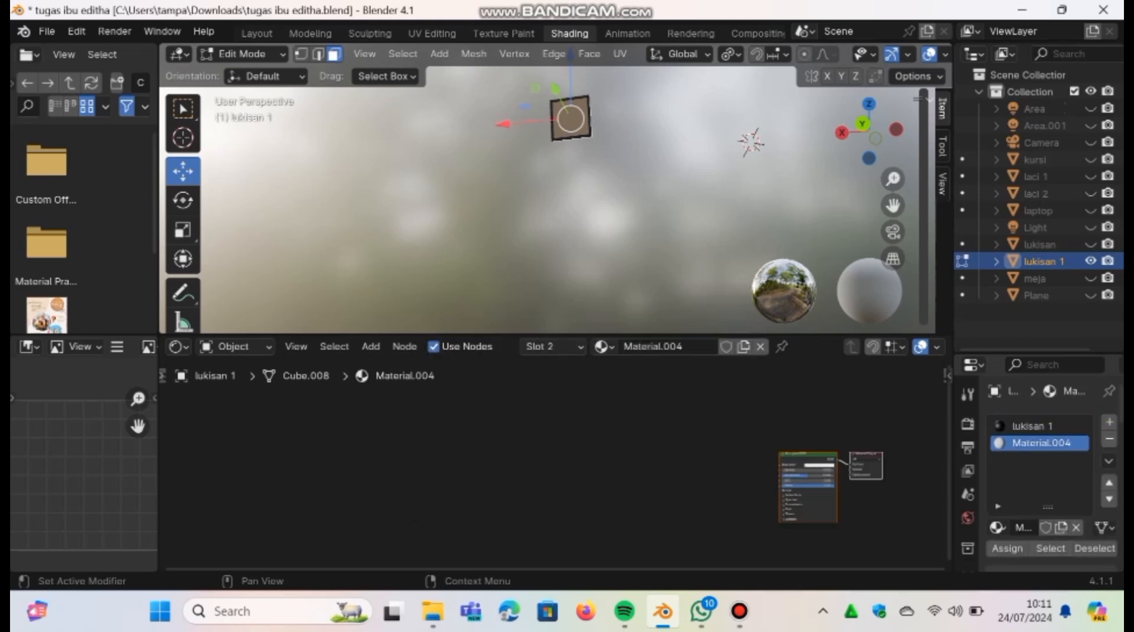
pyautogui.doubleClick(1040, 442)
pyautogui.write('dalam lukisan')
pyautogui.press('Return')
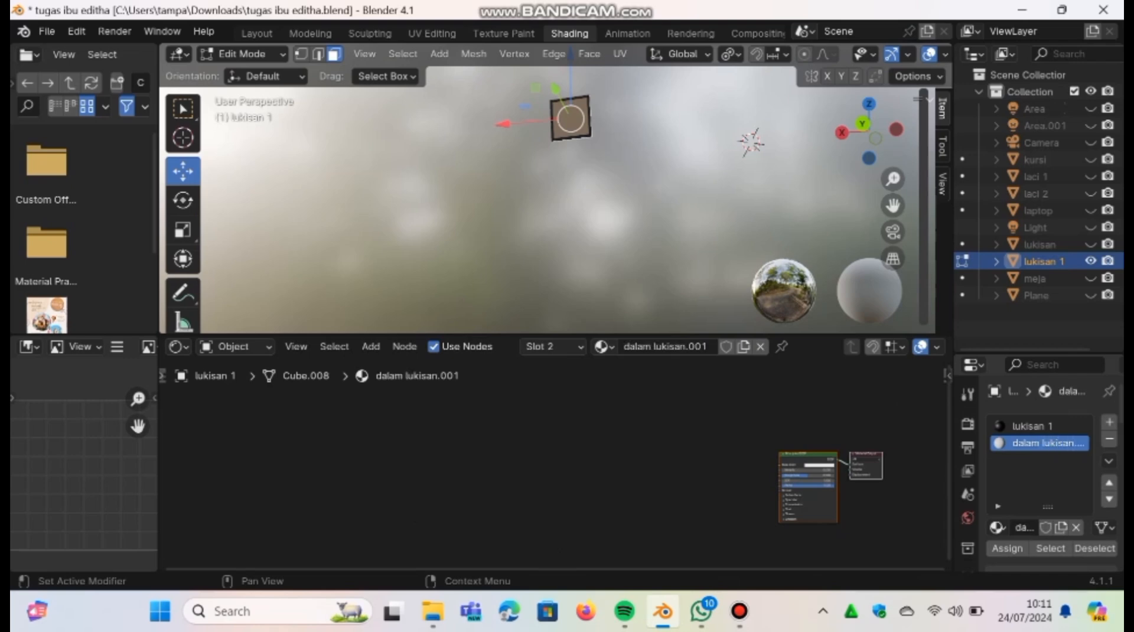
# - Assign the second slot's material to all faces of the painting and select the face on its opposite side
pyautogui.click(1007, 548)
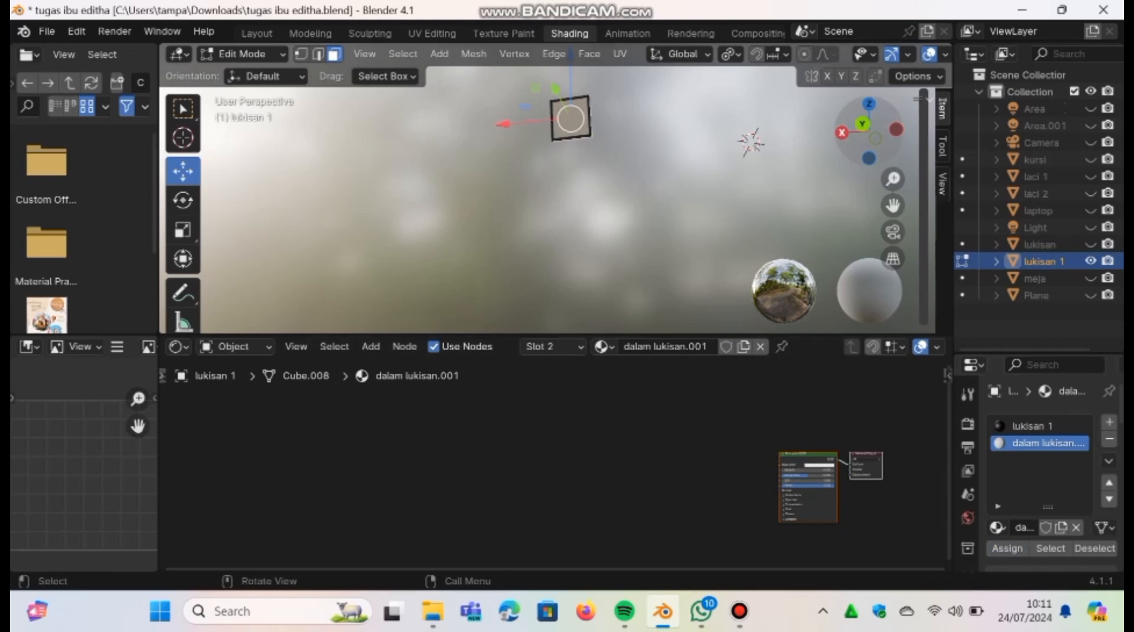
pyautogui.moveTo(868, 130)
pyautogui.mouseDown()
pyautogui.moveTo(880, 133)
pyautogui.moveTo(863, 132)
pyautogui.mouseUp()
pyautogui.hotkey('alt', 'a')
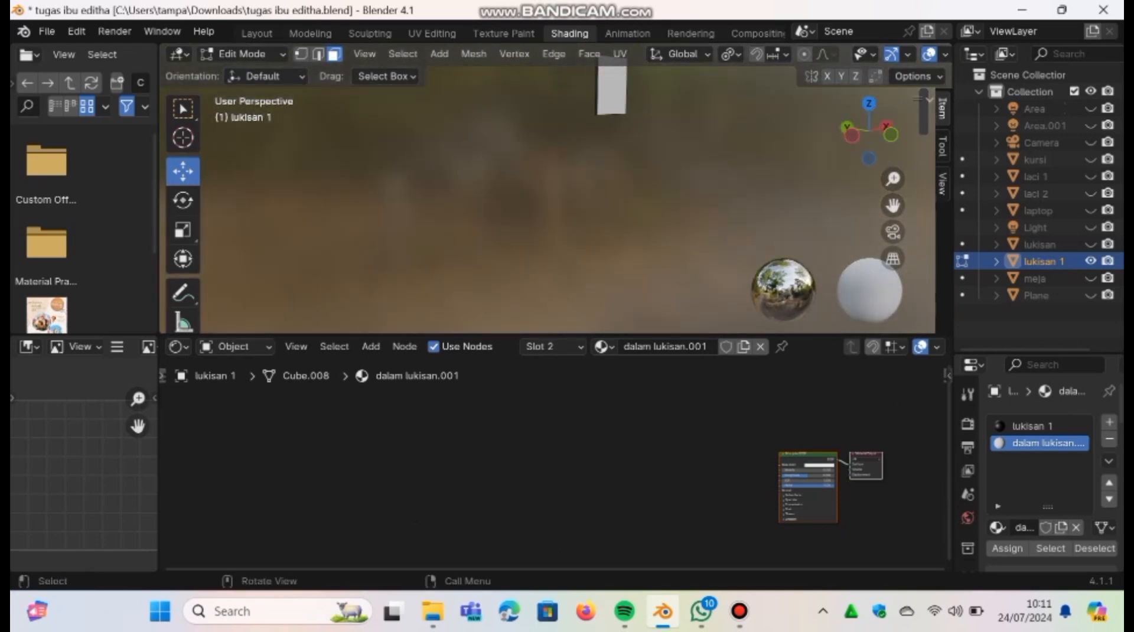
pyautogui.click(608, 89)
# - Undo the recent face selections and the material assignment on the painting
pyautogui.hotkey('ctrl', 'z')
pyautogui.hotkey('ctrl', 'z')
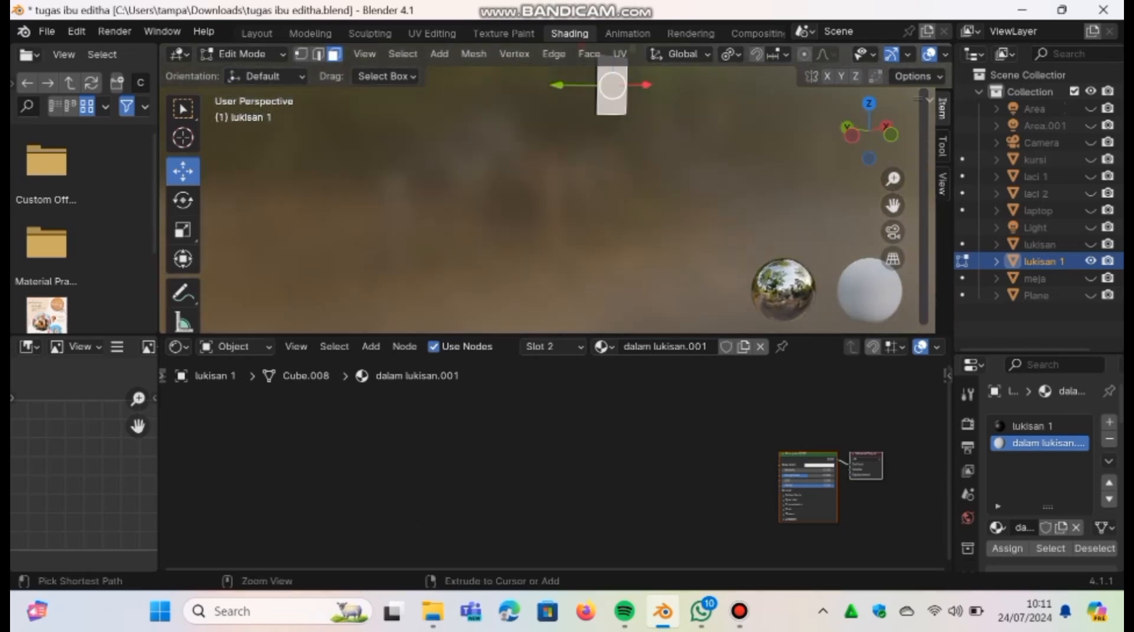
pyautogui.hotkey('ctrl', 'z')
pyautogui.hotkey('ctrl', 'z')
pyautogui.hotkey('ctrl', 'z')
pyautogui.hotkey('ctrl', 'z')
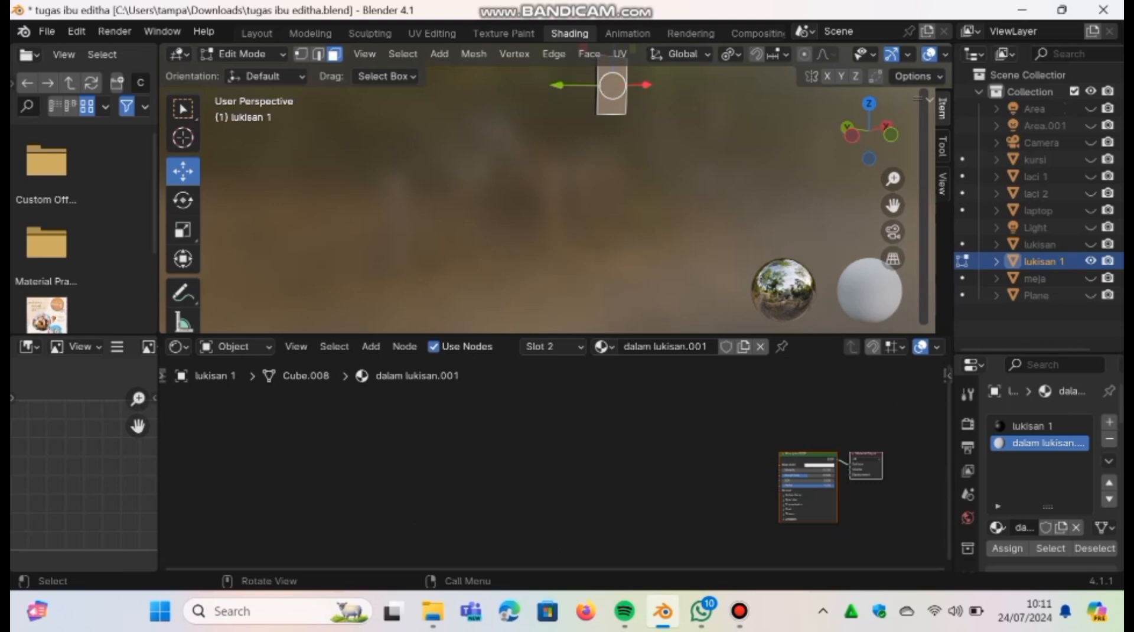
# - Select the painting's front face and unlink the materials dalam lukisan.001 and lukisan 1 from their slots
pyautogui.moveTo(851, 135); pyautogui.dragTo(716, 132)
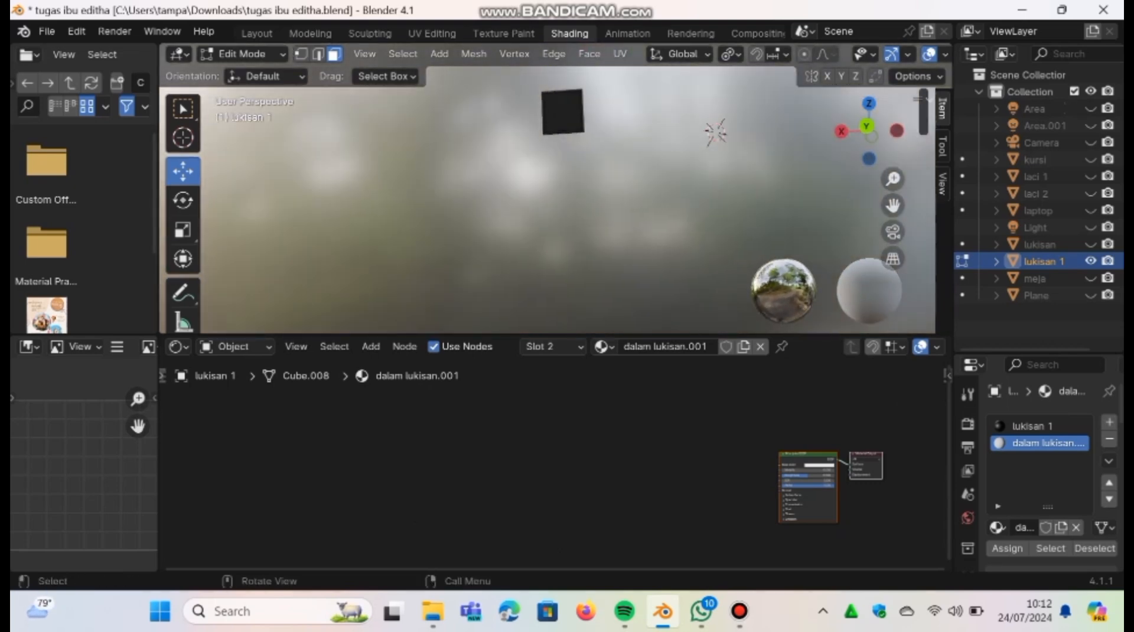
pyautogui.click(562, 112)
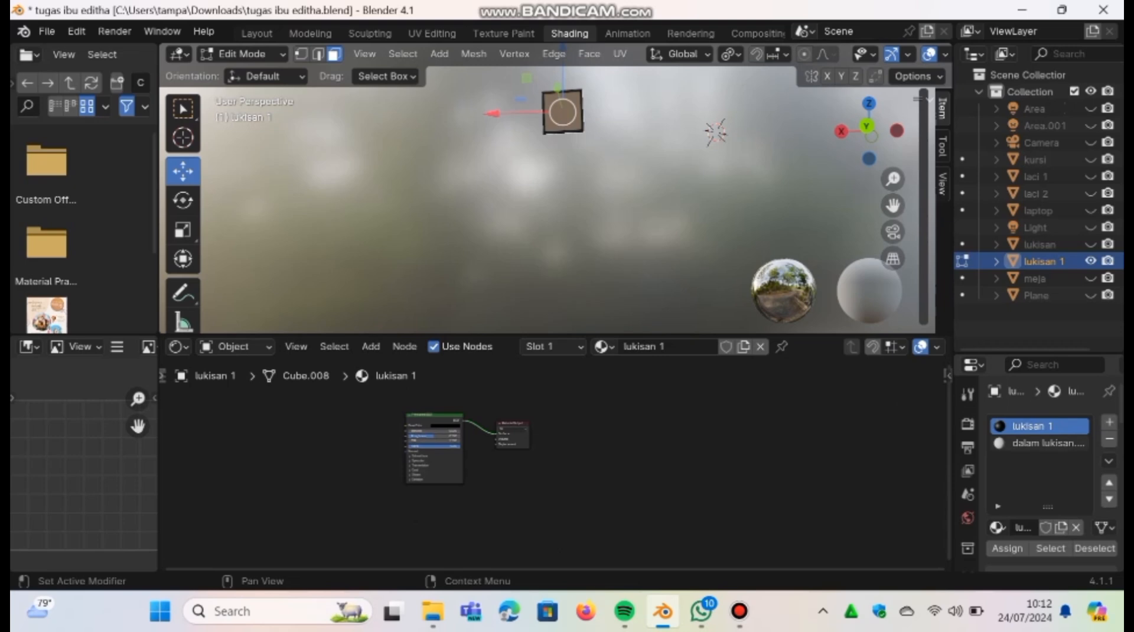
pyautogui.click(1040, 442)
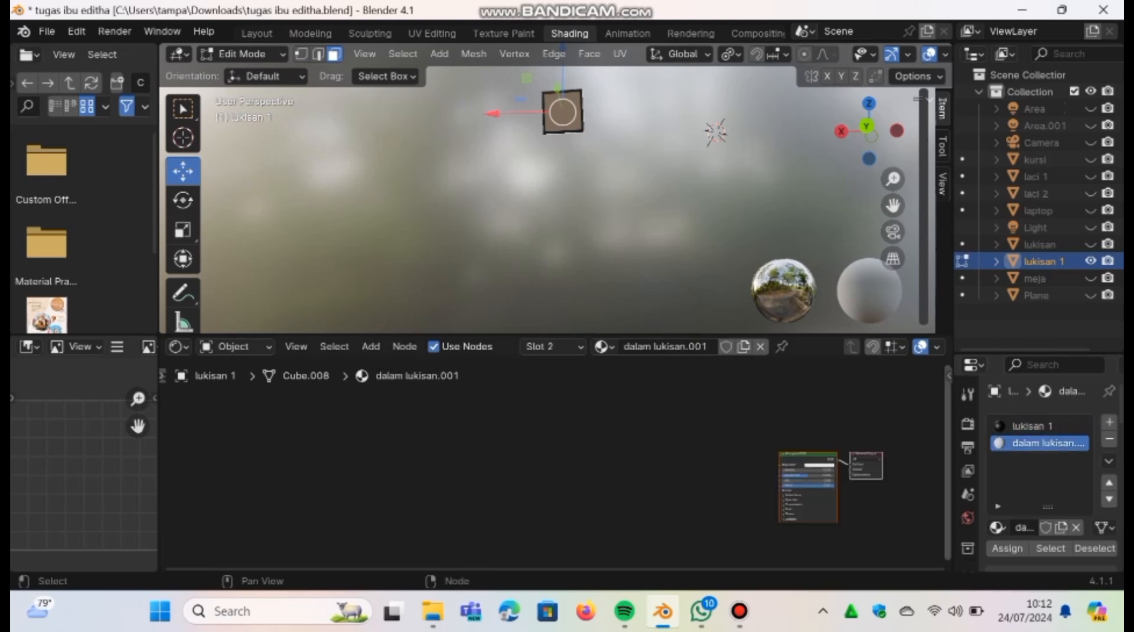
pyautogui.click(1109, 438)
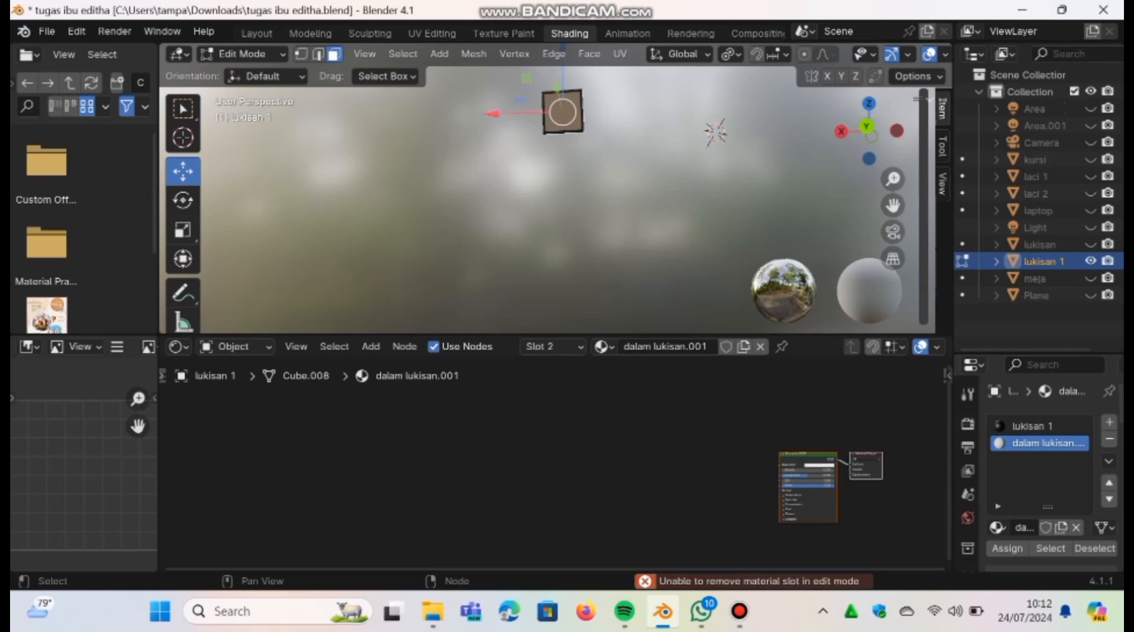
pyautogui.click(759, 346)
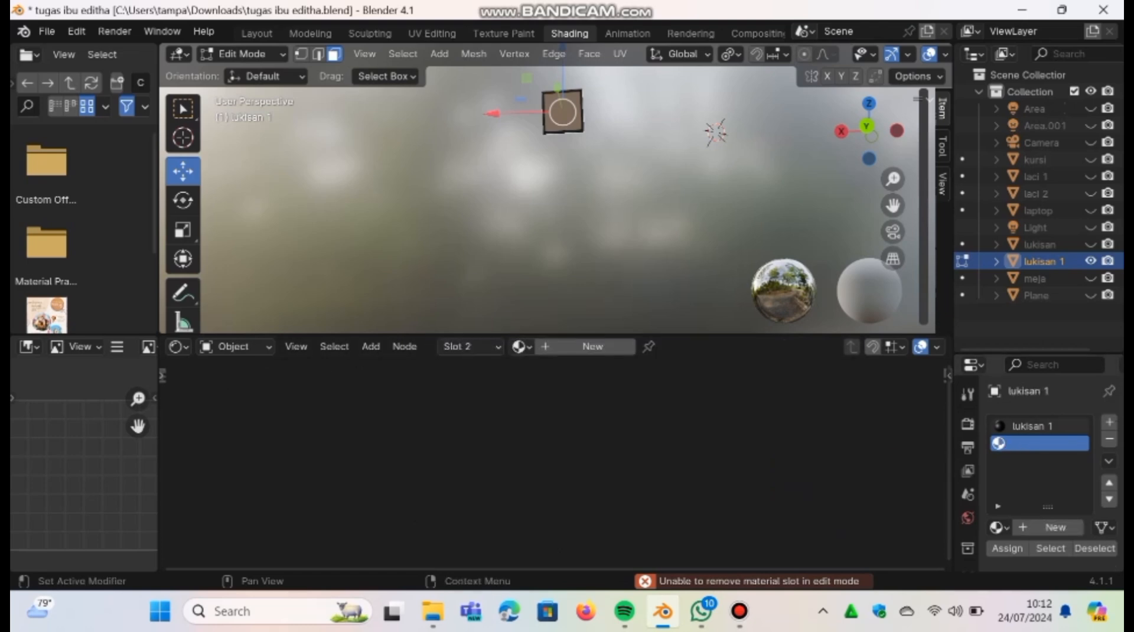
pyautogui.click(1040, 426)
pyautogui.click(760, 346)
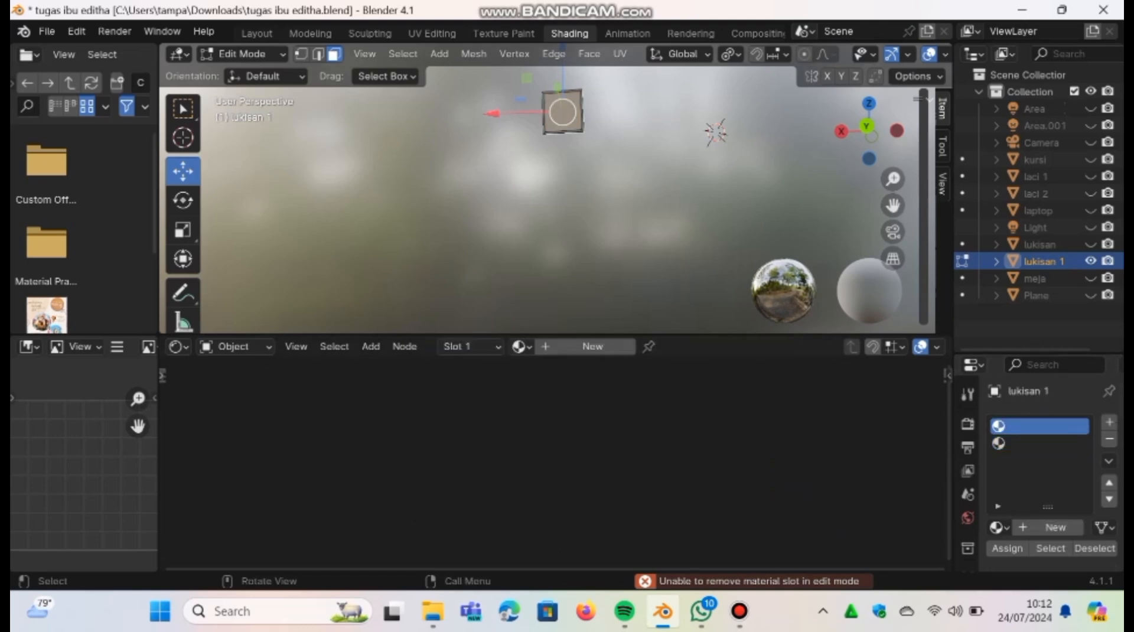
# - In Object Mode, create a new material in the first slot of lukisan 1 and name it lukisan q
pyautogui.click(242, 54)
pyautogui.click(251, 71)
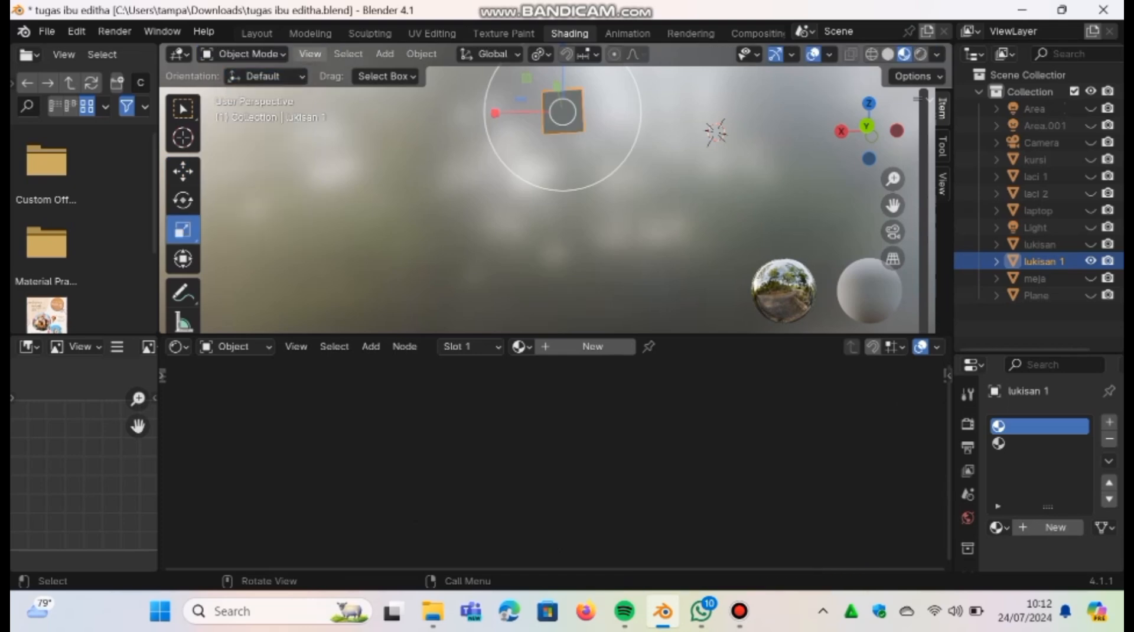
pyautogui.moveTo(869, 156)
pyautogui.mouseDown()
pyautogui.moveTo(706, 211)
pyautogui.moveTo(874, 184)
pyautogui.moveTo(884, 155)
pyautogui.mouseUp()
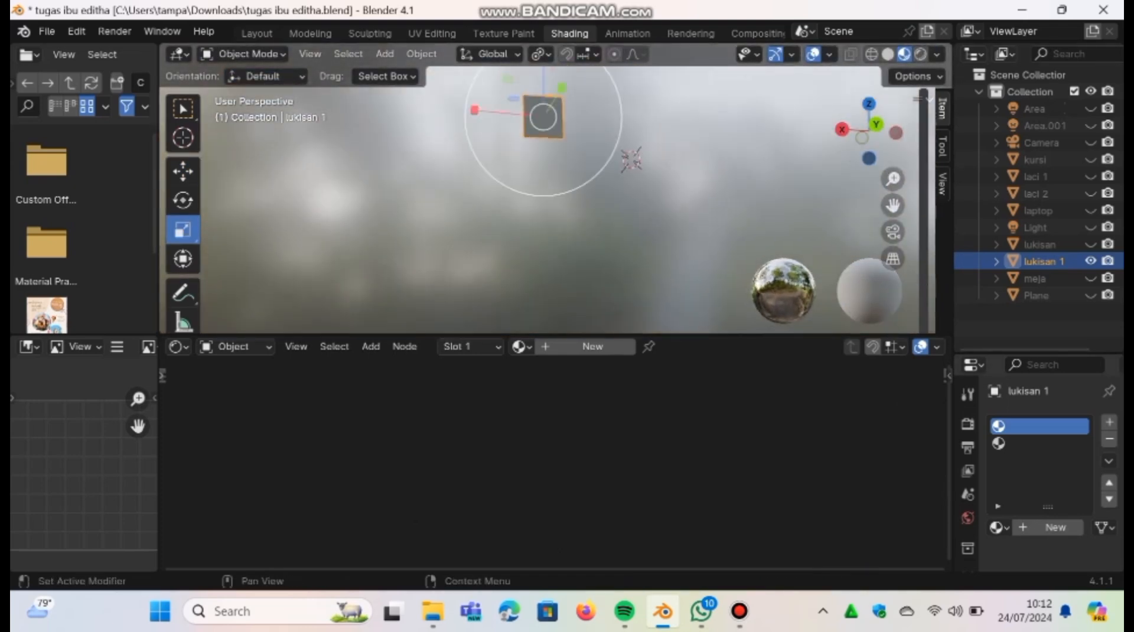
pyautogui.click(600, 347)
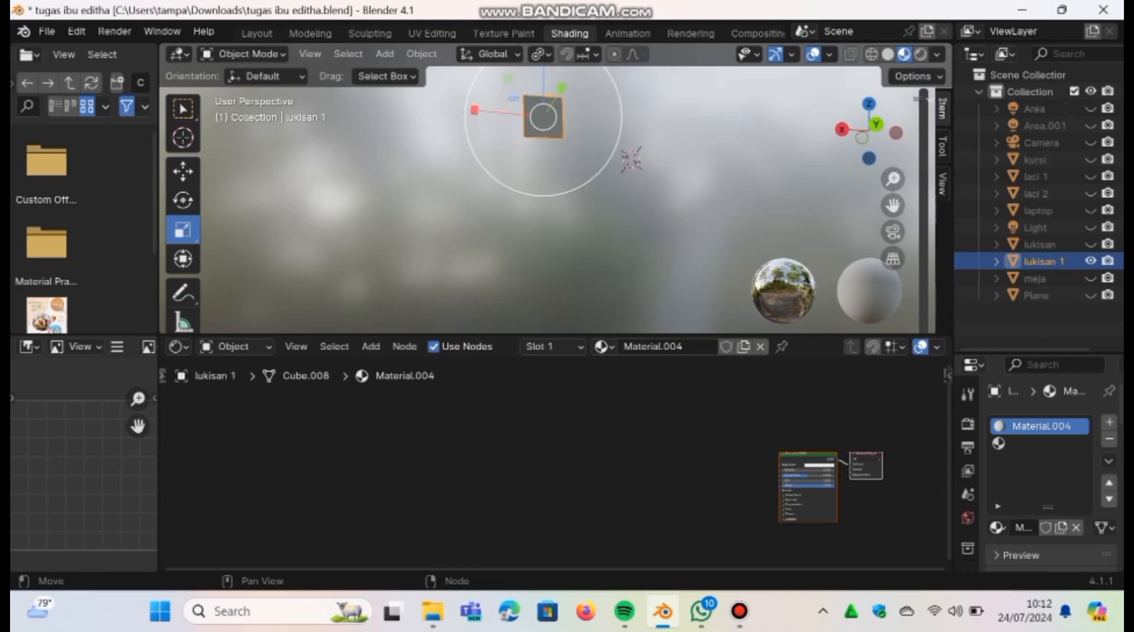
pyautogui.click(683, 346)
pyautogui.press('BackSpace')
pyautogui.press('BackSpace')
pyautogui.press('BackSpace')
pyautogui.press('BackSpace')
pyautogui.press('BackSpace')
pyautogui.press('BackSpace')
pyautogui.press('BackSpace')
pyautogui.press('BackSpace')
pyautogui.press('BackSpace')
pyautogui.press('BackSpace')
pyautogui.press('BackSpace')
pyautogui.press('BackSpace')
pyautogui.write('lukisan q')
pyautogui.press('Return')
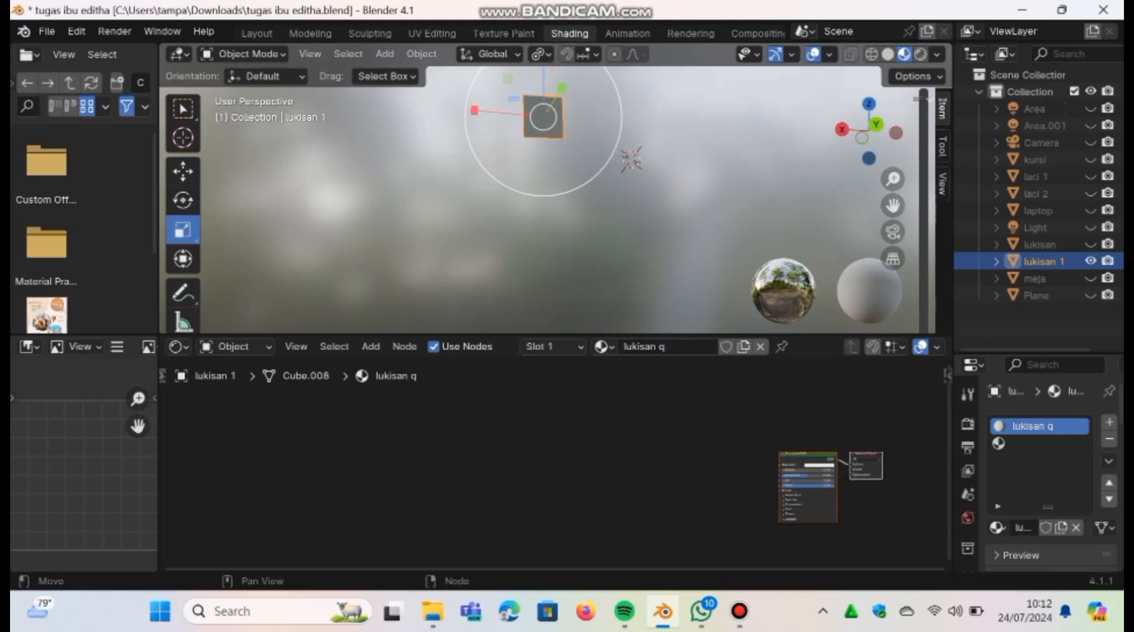
# - Move both nodes of the lukisan q material to the middle of the node area and set its base color to black
pyautogui.moveTo(808, 457); pyautogui.dragTo(443, 423)
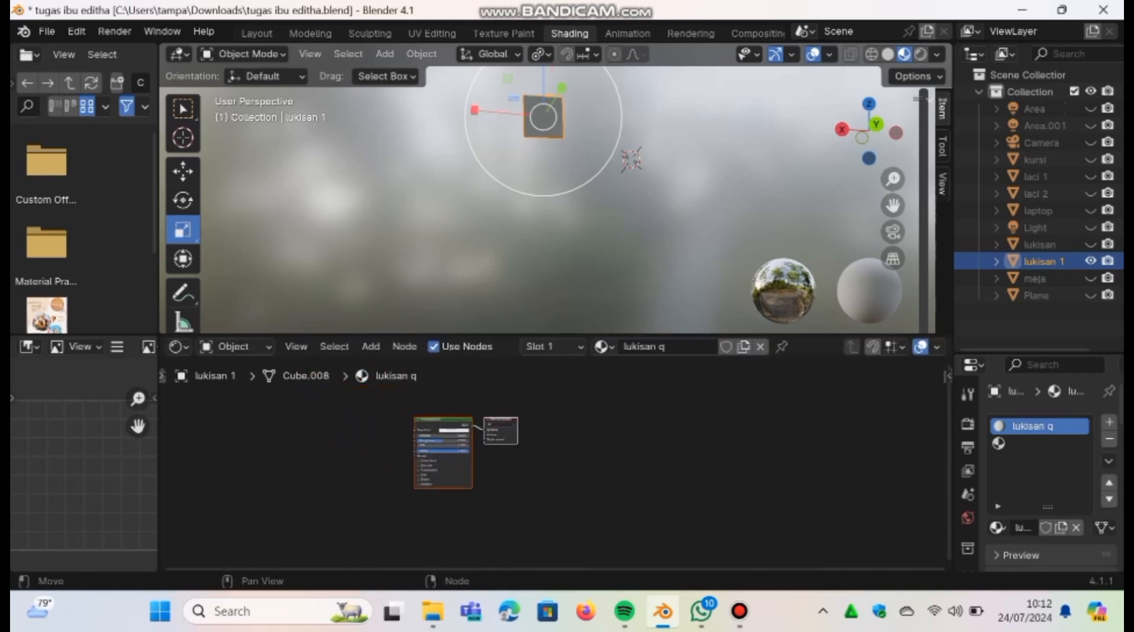
pyautogui.click(454, 430)
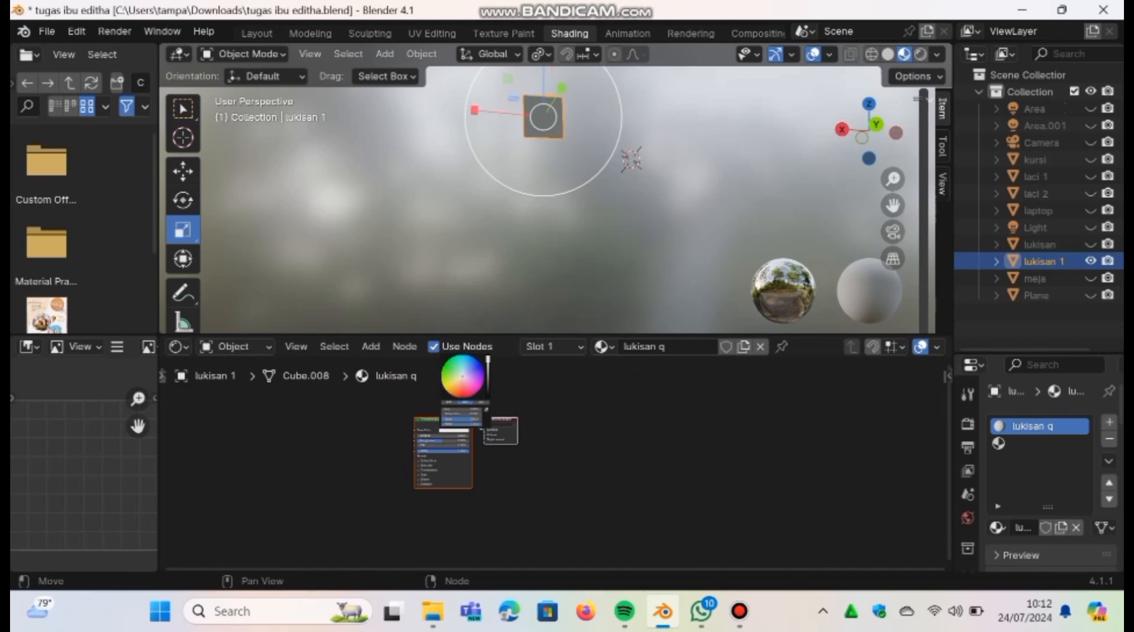
pyautogui.moveTo(488, 358); pyautogui.dragTo(487, 396)
pyautogui.hotkey('alt', 'a')
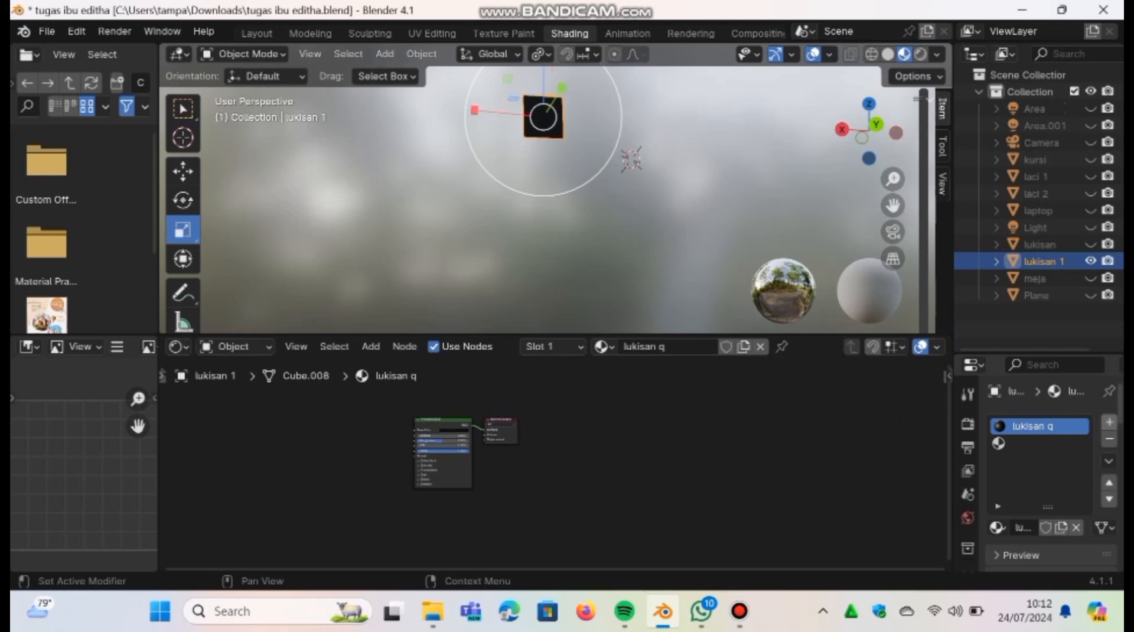
# - Add another material slot and create a new material named dalam lukisan 1 in the second slot
pyautogui.click(1108, 422)
pyautogui.click(1039, 443)
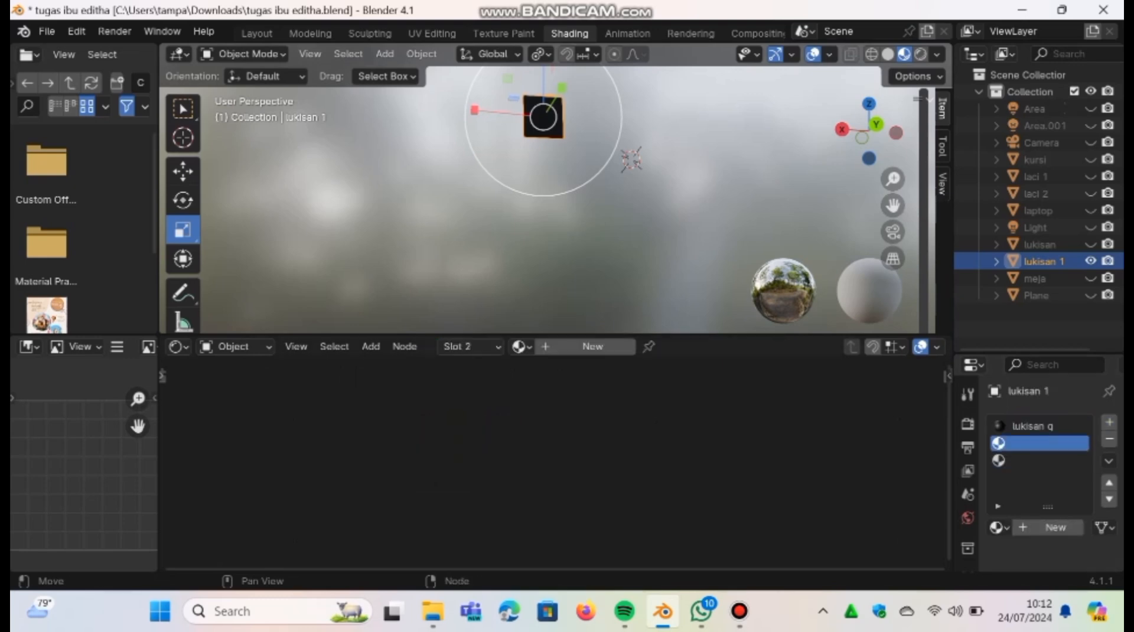
pyautogui.click(585, 346)
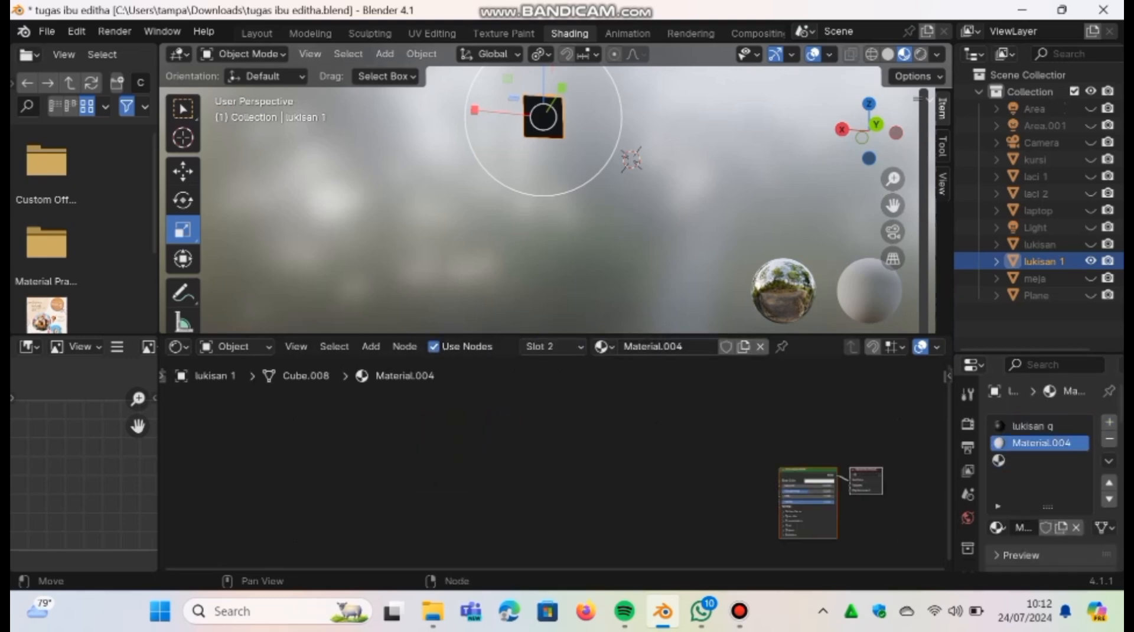
pyautogui.click(656, 346)
pyautogui.write('dalam')
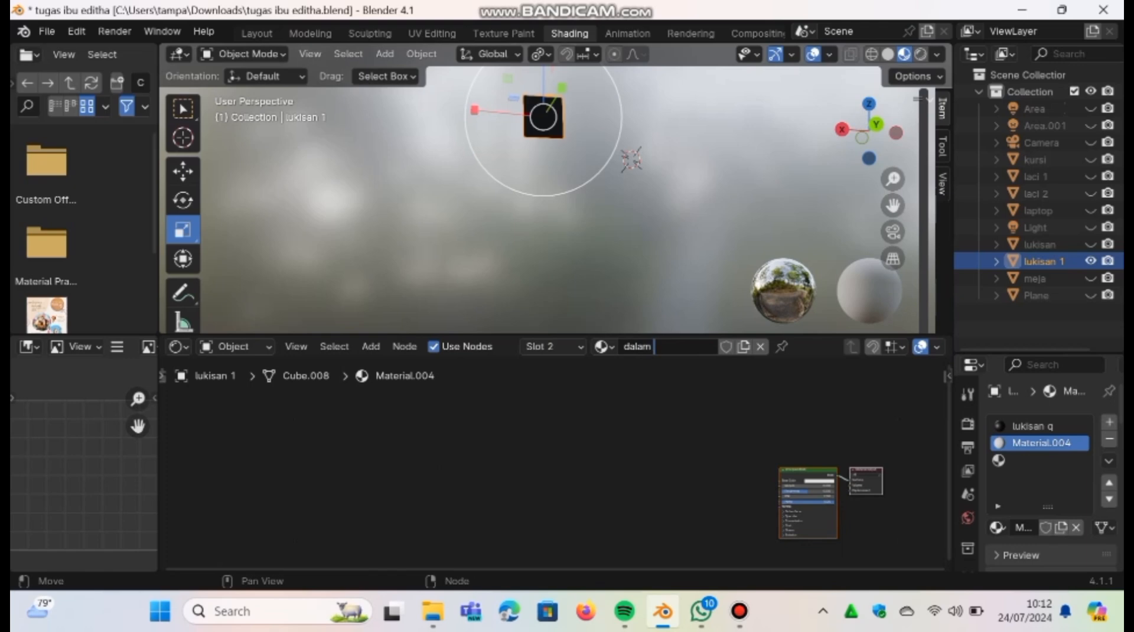
pyautogui.write(' lukisan 1')
pyautogui.press('Return')
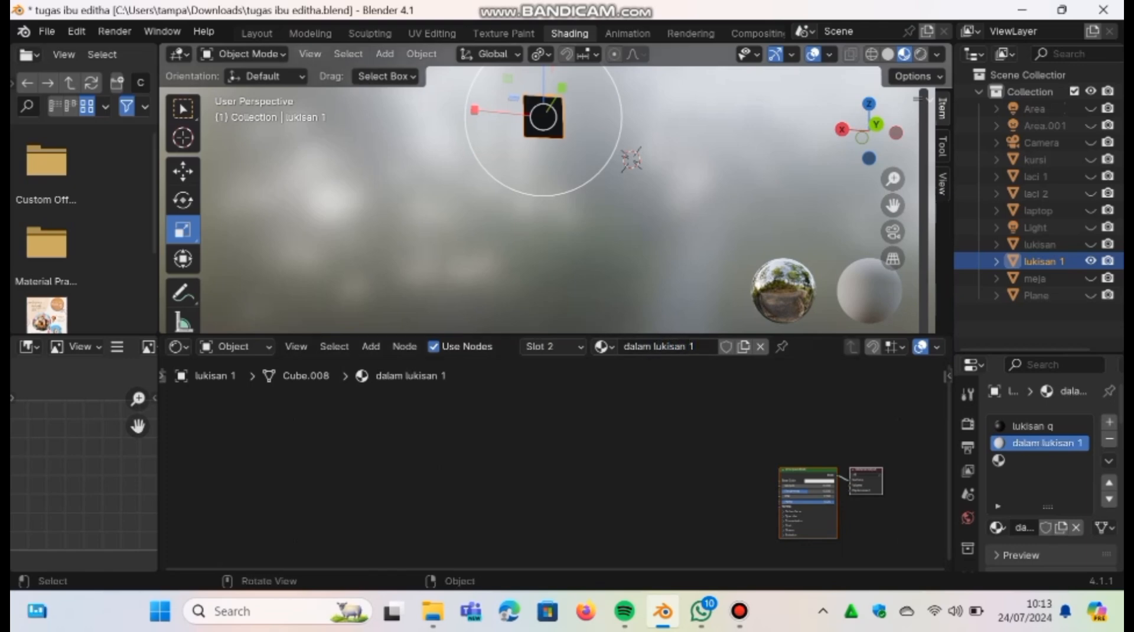
# - In Edit Mode, select the front face of lukisan 1 and assign the dalam lukisan 1 material to it
pyautogui.click(242, 54)
pyautogui.click(242, 91)
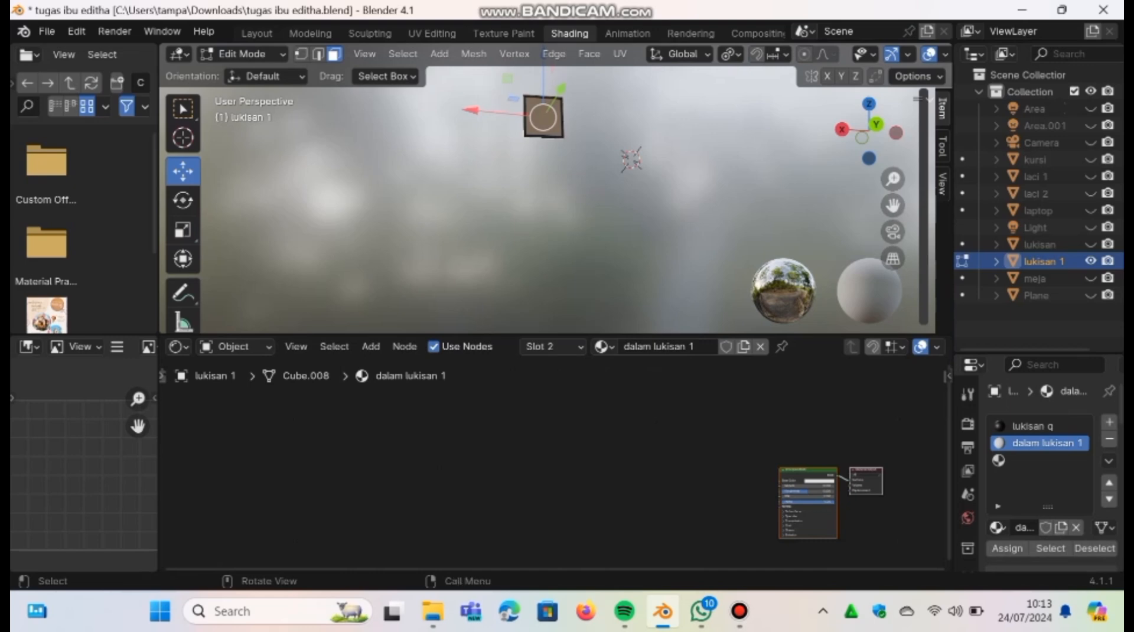
pyautogui.click(537, 112)
pyautogui.hotkey('alt', 'a')
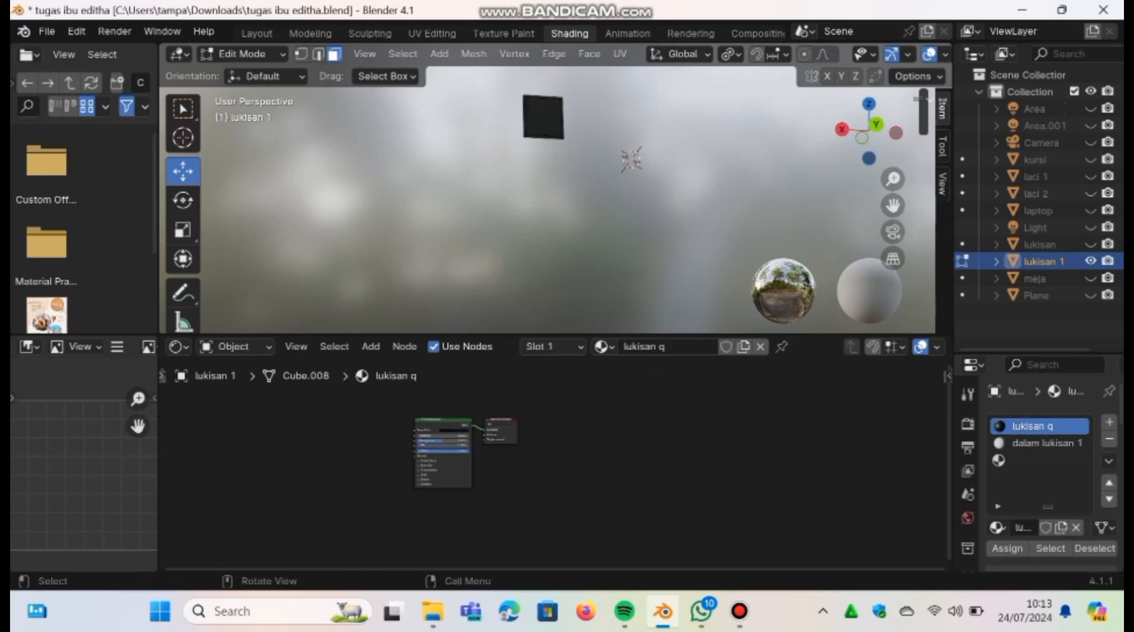
pyautogui.click(542, 117)
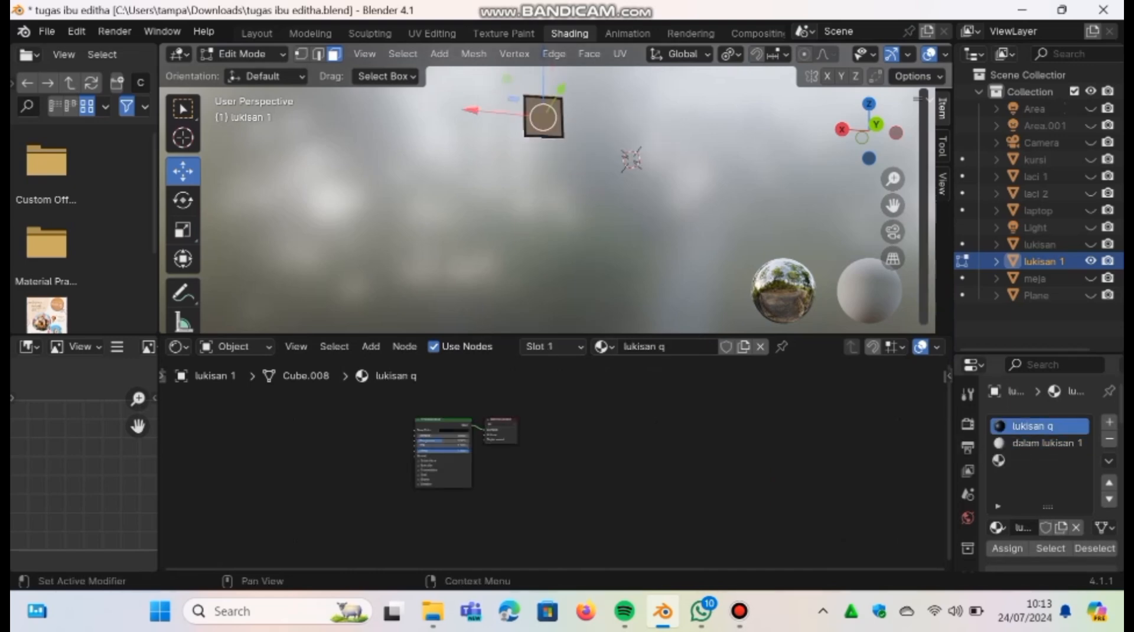
pyautogui.click(1039, 443)
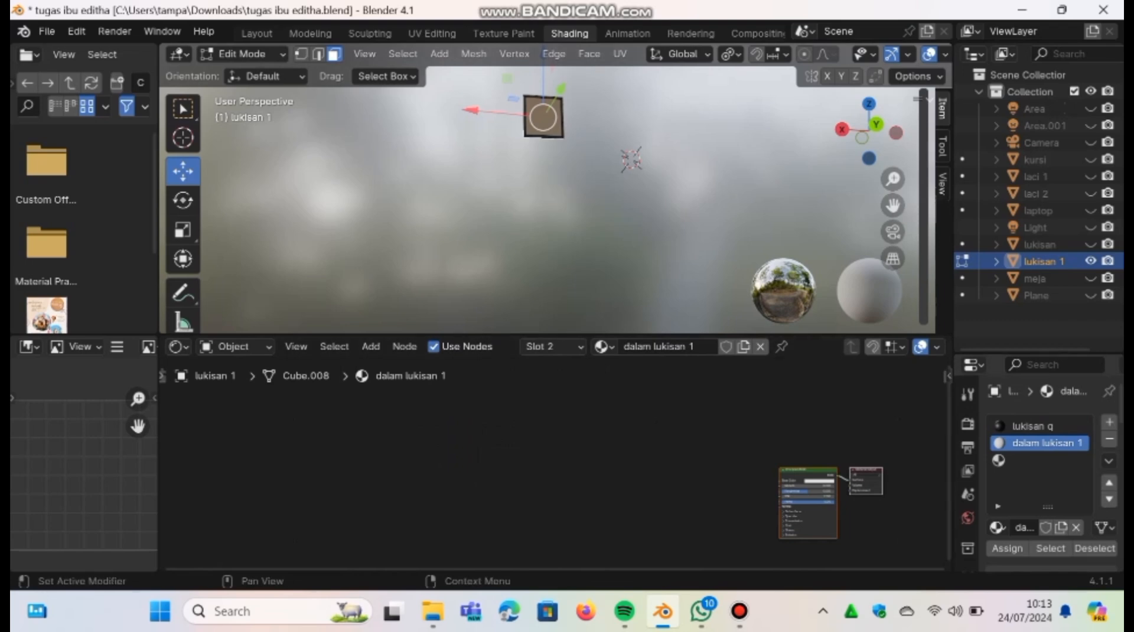
pyautogui.click(1006, 548)
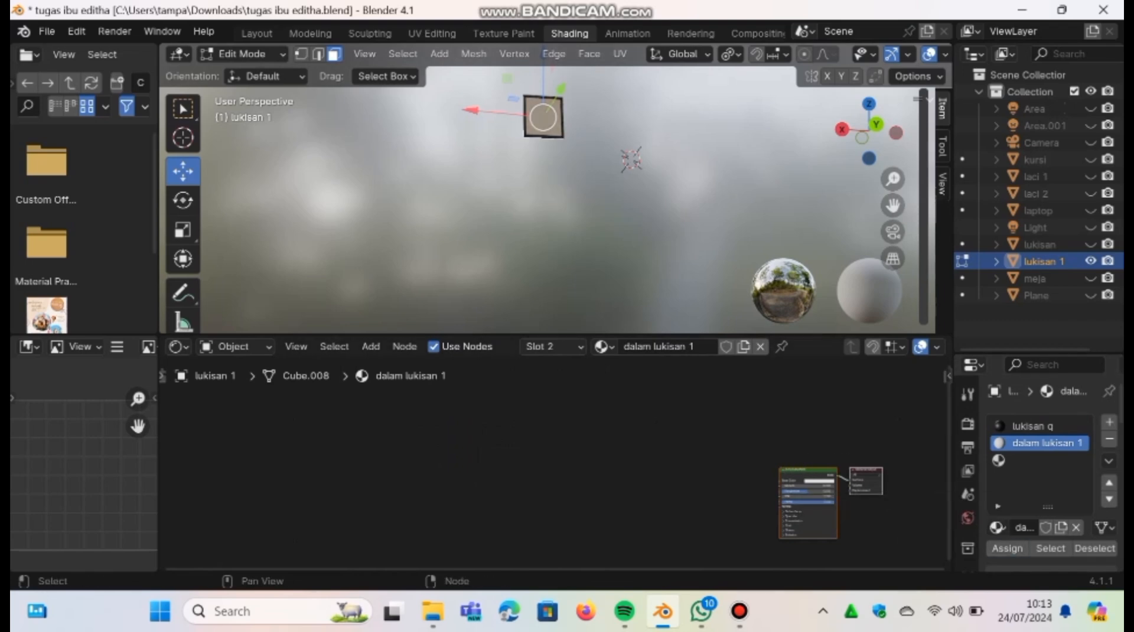
# - Move the dalam lukisan 1 nodes to the middle of the node area and set the material's surface shader to Emission
pyautogui.moveTo(808, 470); pyautogui.dragTo(528, 404)
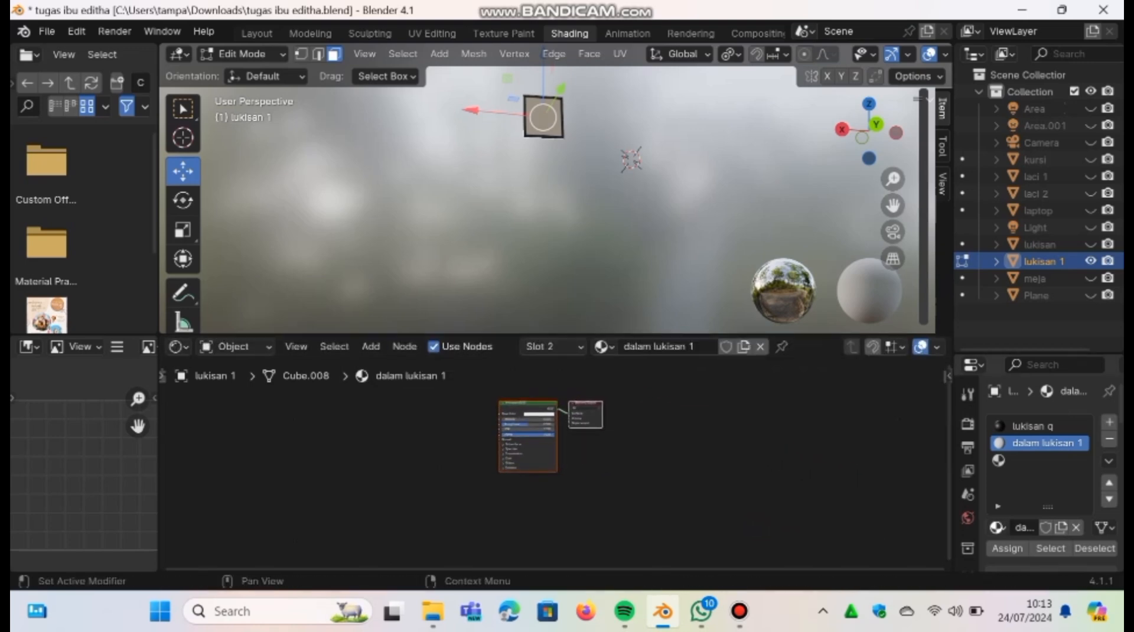
pyautogui.moveTo(1028, 354); pyautogui.dragTo(1027, 156)
pyautogui.click(1069, 455)
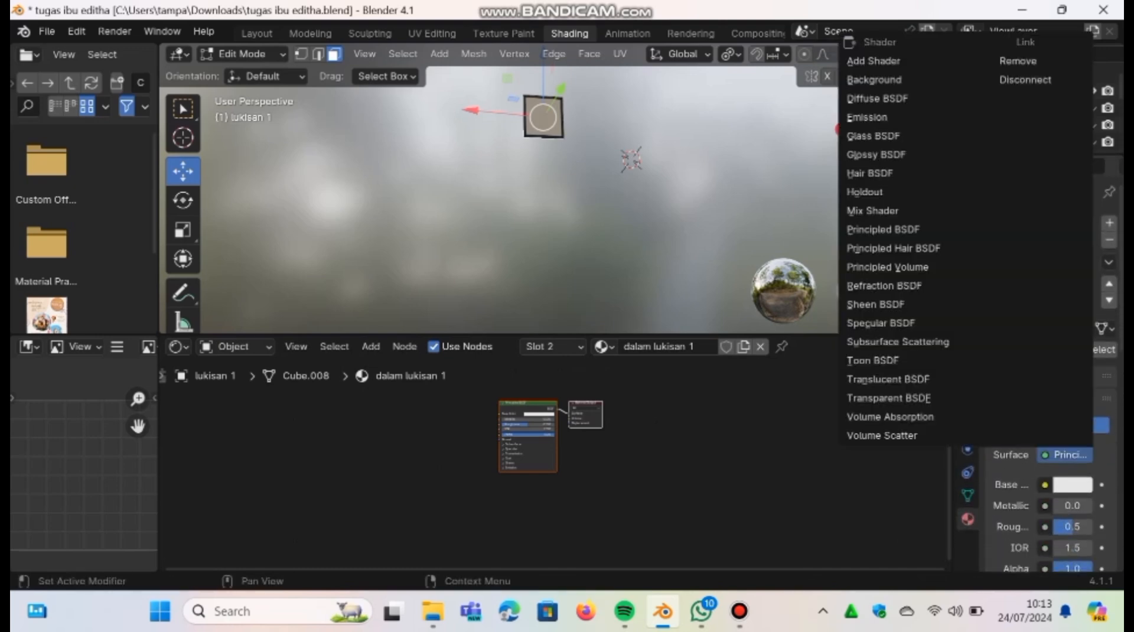
pyautogui.click(868, 117)
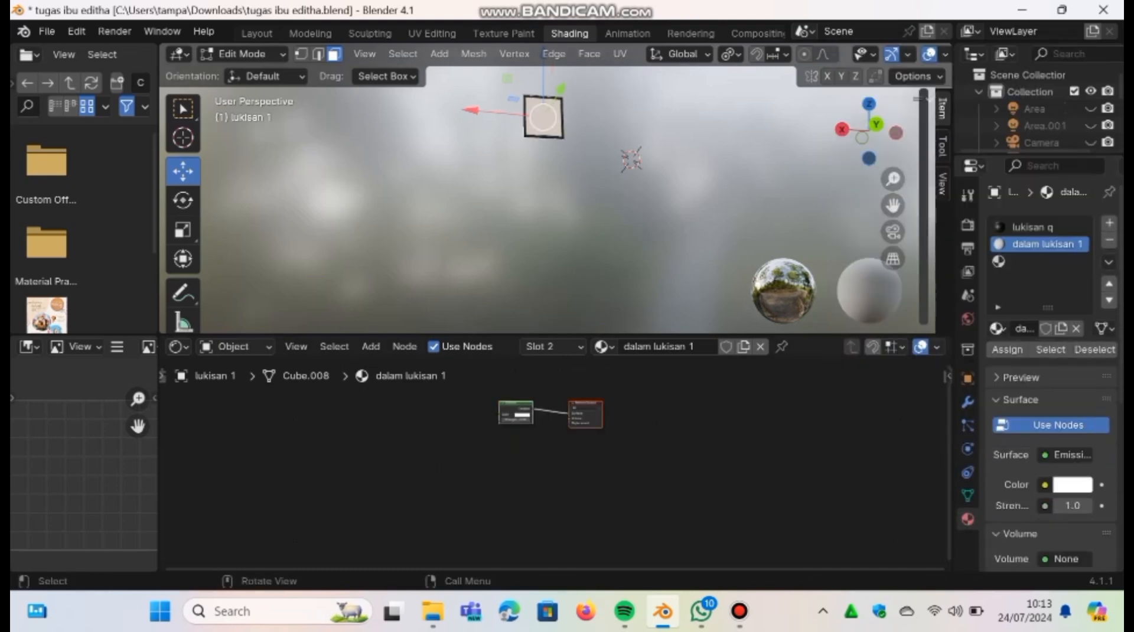
# - Add an Image Texture node before the Emission node and connect its Color output to the Emission's Color input
pyautogui.click(371, 346)
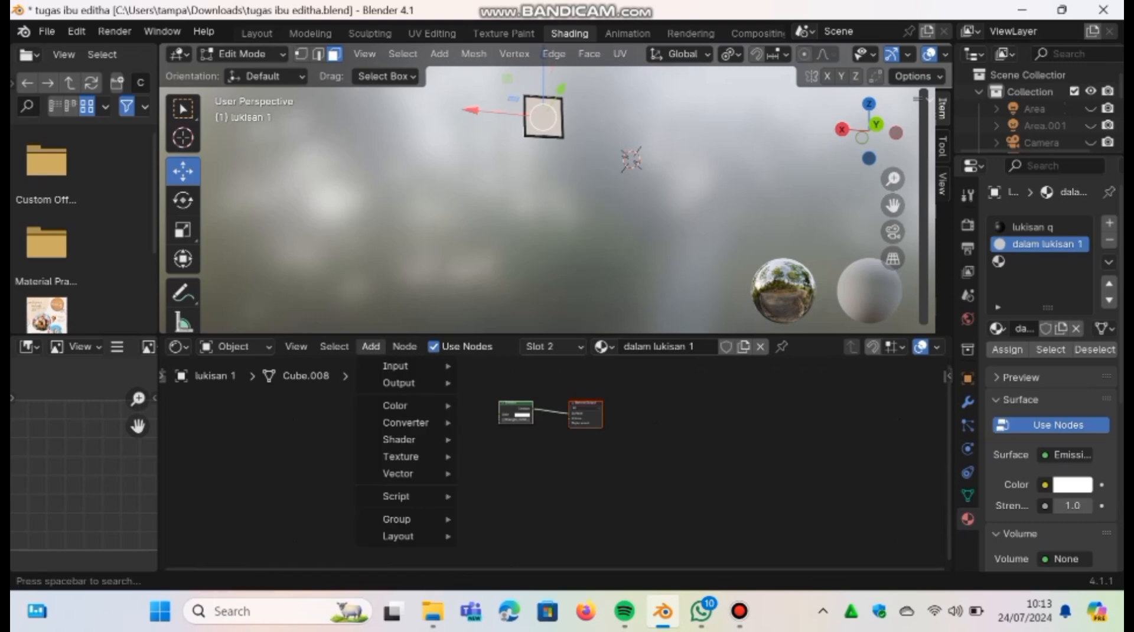
pyautogui.moveTo(401, 456)
pyautogui.click(518, 336)
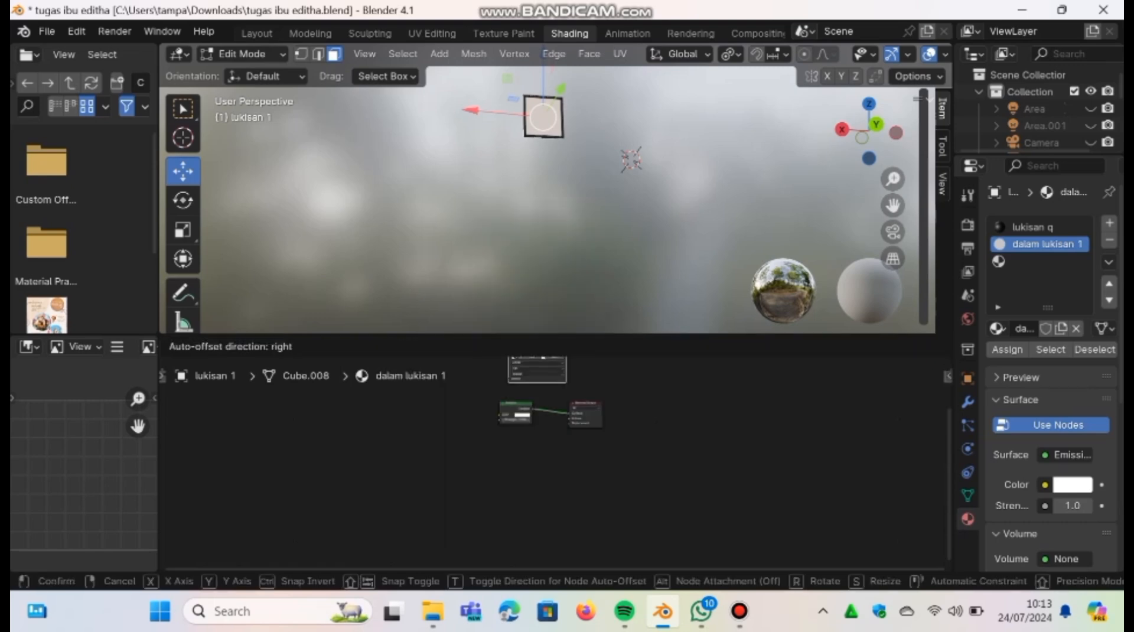
pyautogui.click(467, 414)
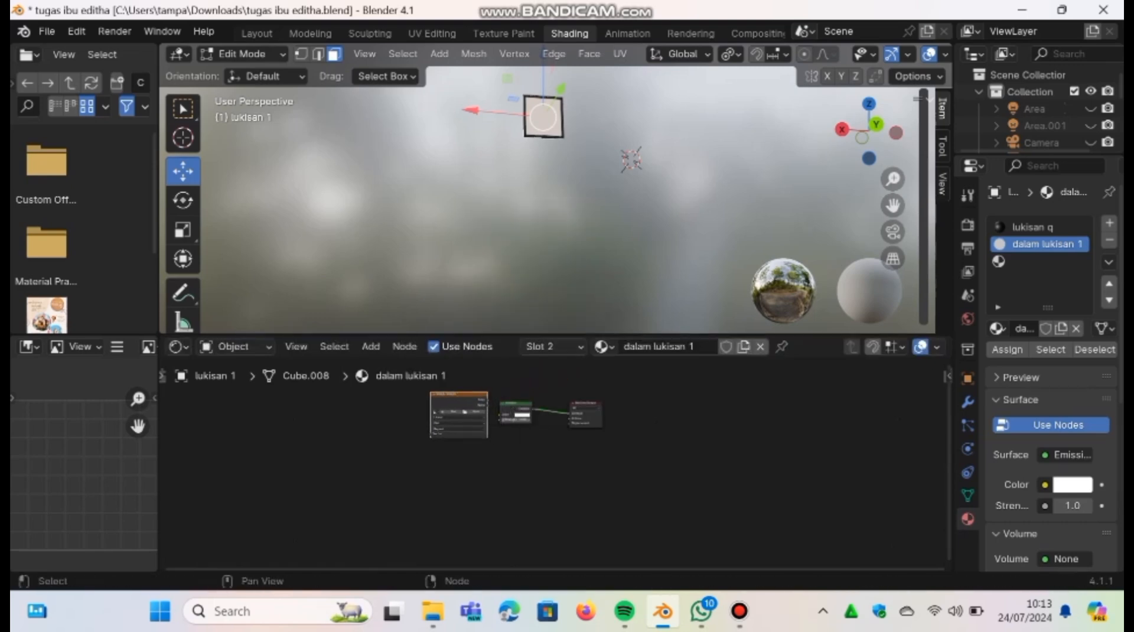
pyautogui.scroll(3, 556, 468)
pyautogui.scroll(1, 558, 478)
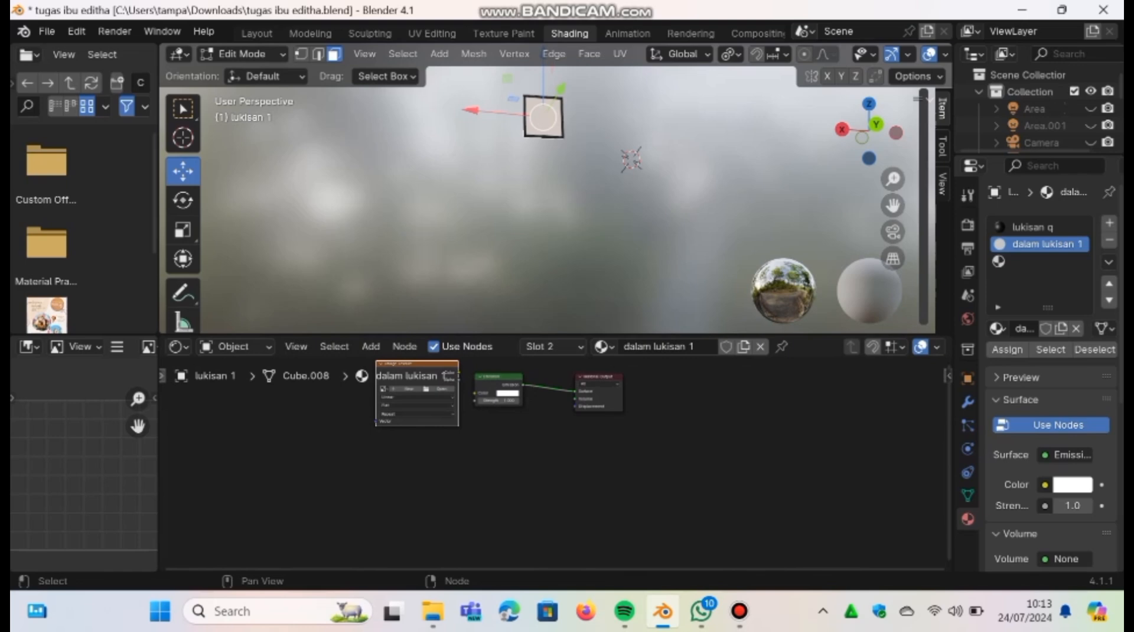
pyautogui.moveTo(459, 374); pyautogui.dragTo(476, 394)
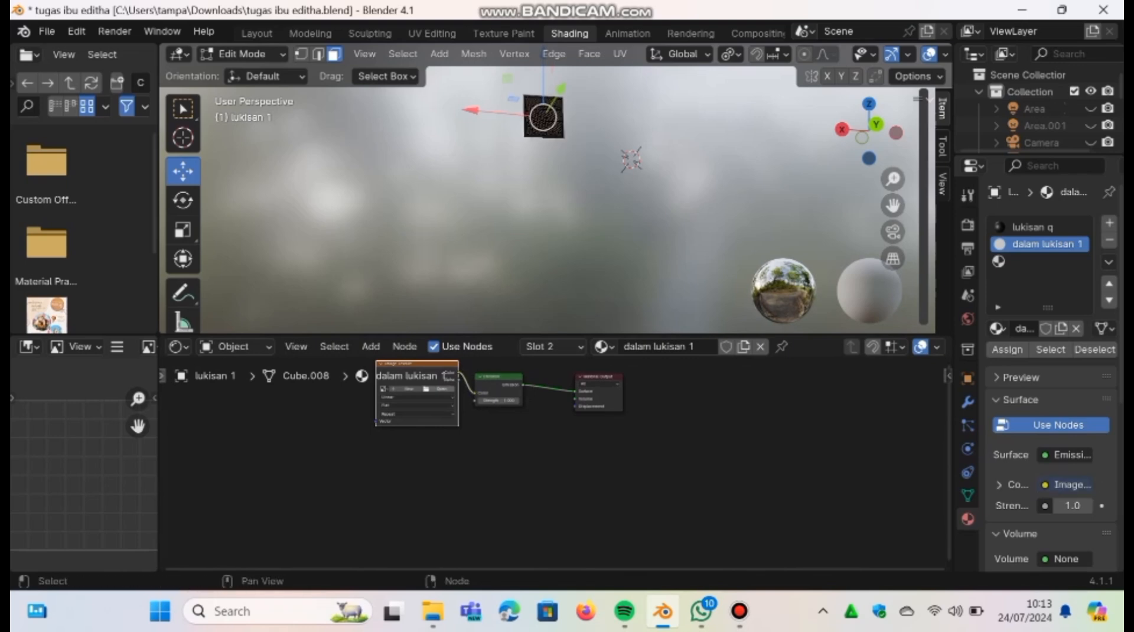
# - Load blender.jpg from the Downloads folder into the Image Texture node
pyautogui.click(442, 389)
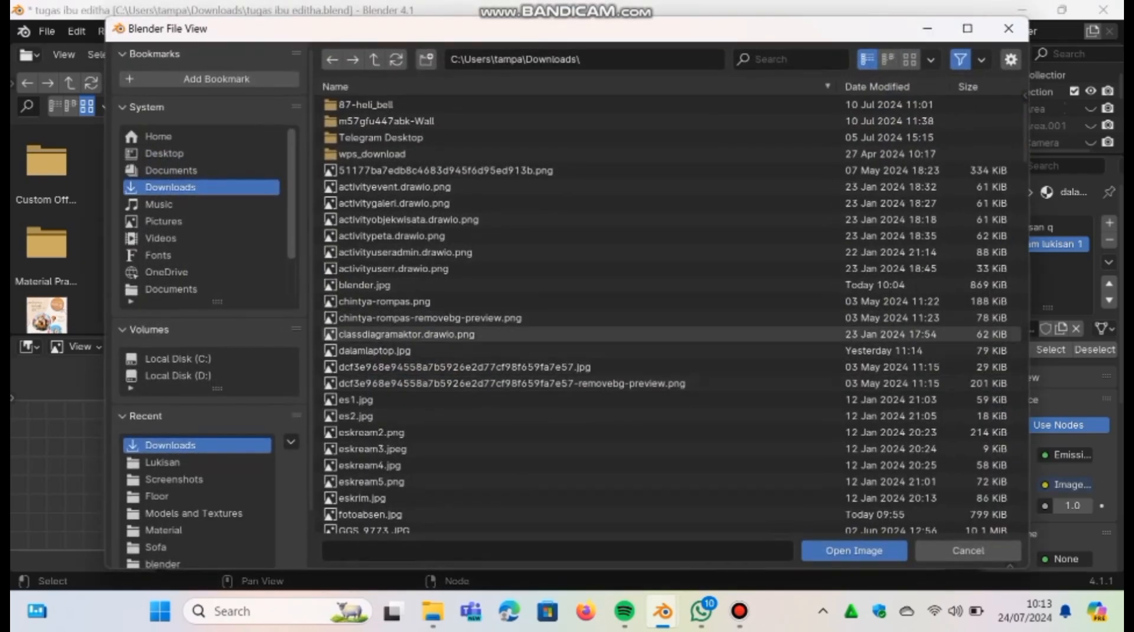
pyautogui.click(364, 284)
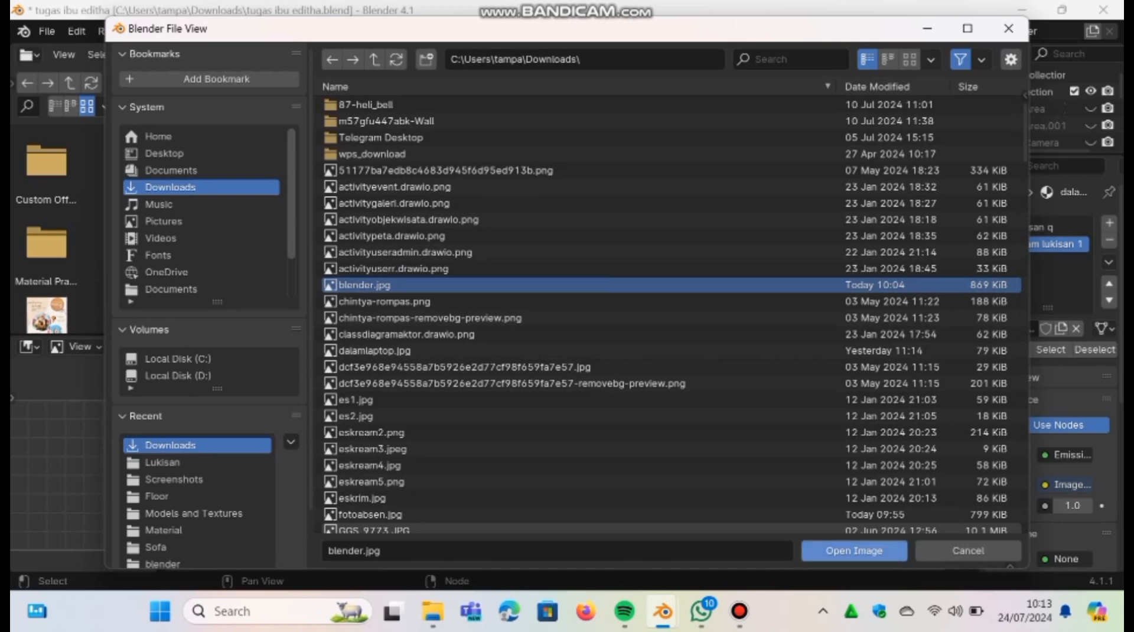
pyautogui.click(854, 551)
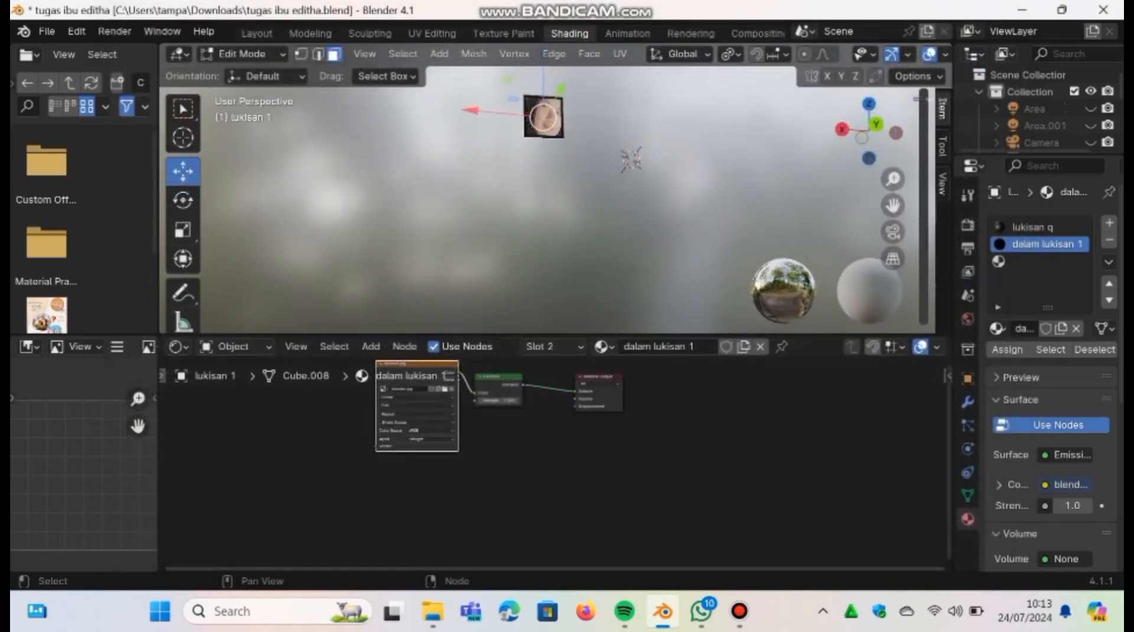
# - Add a Mapping node before the Image Texture node and connect its Vector output to the texture's Vector input
pyautogui.click(371, 346)
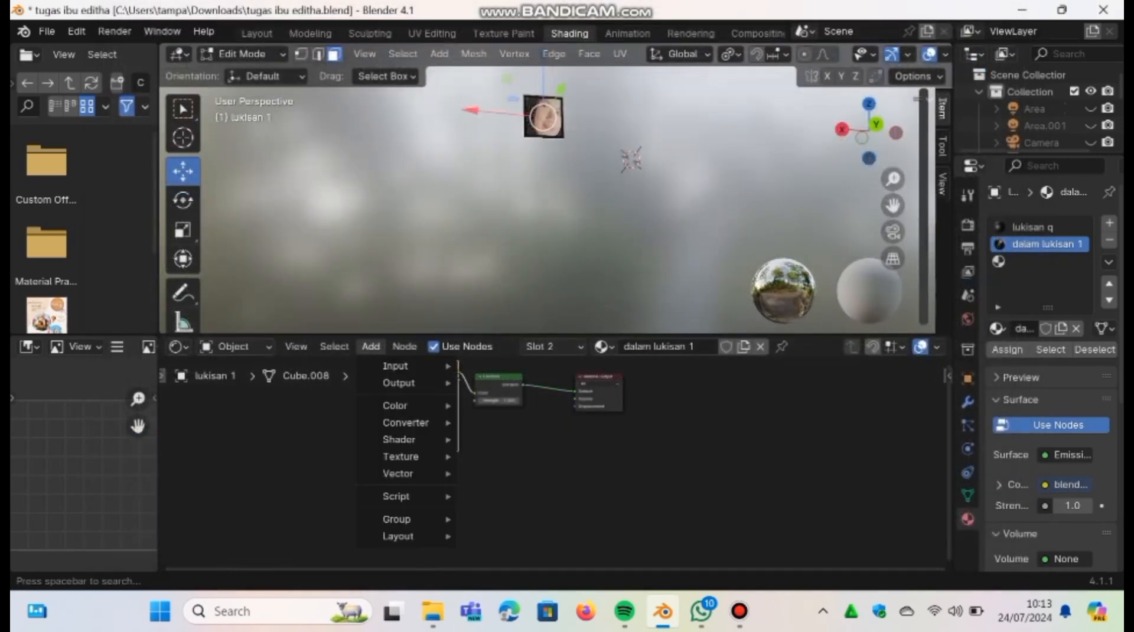
pyautogui.moveTo(399, 473)
pyautogui.click(508, 369)
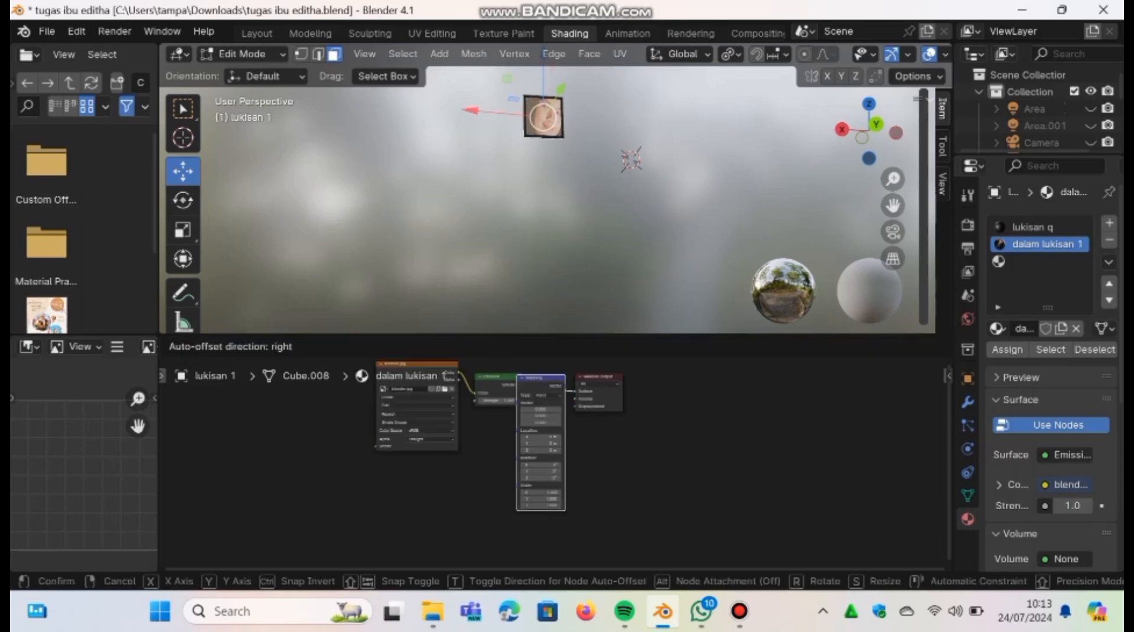
pyautogui.click(301, 390)
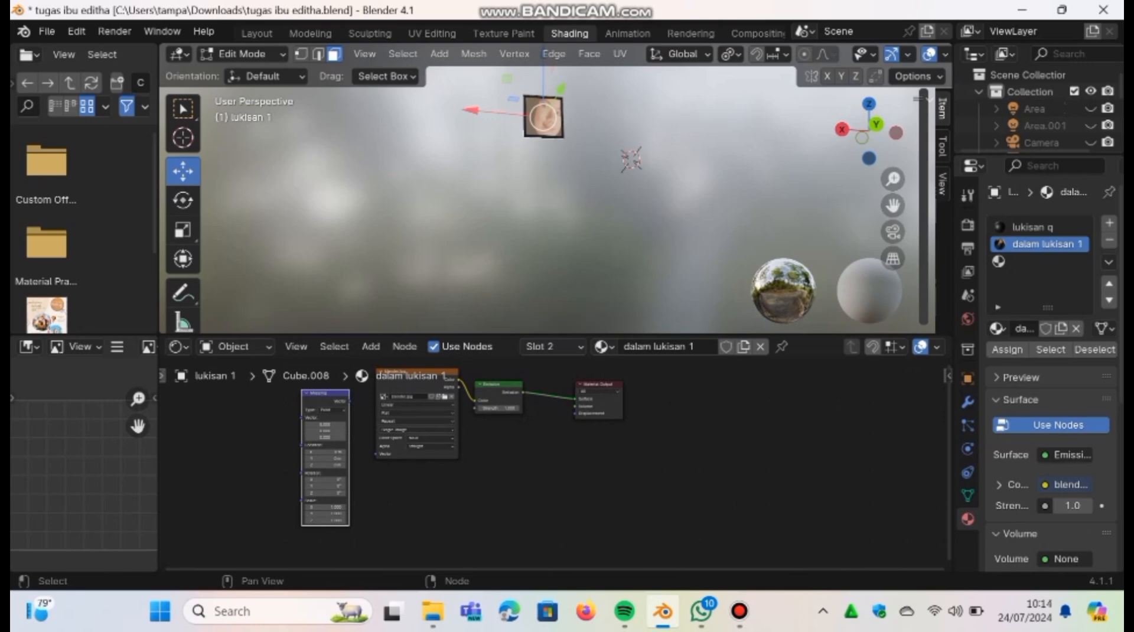
pyautogui.moveTo(350, 400); pyautogui.dragTo(377, 453)
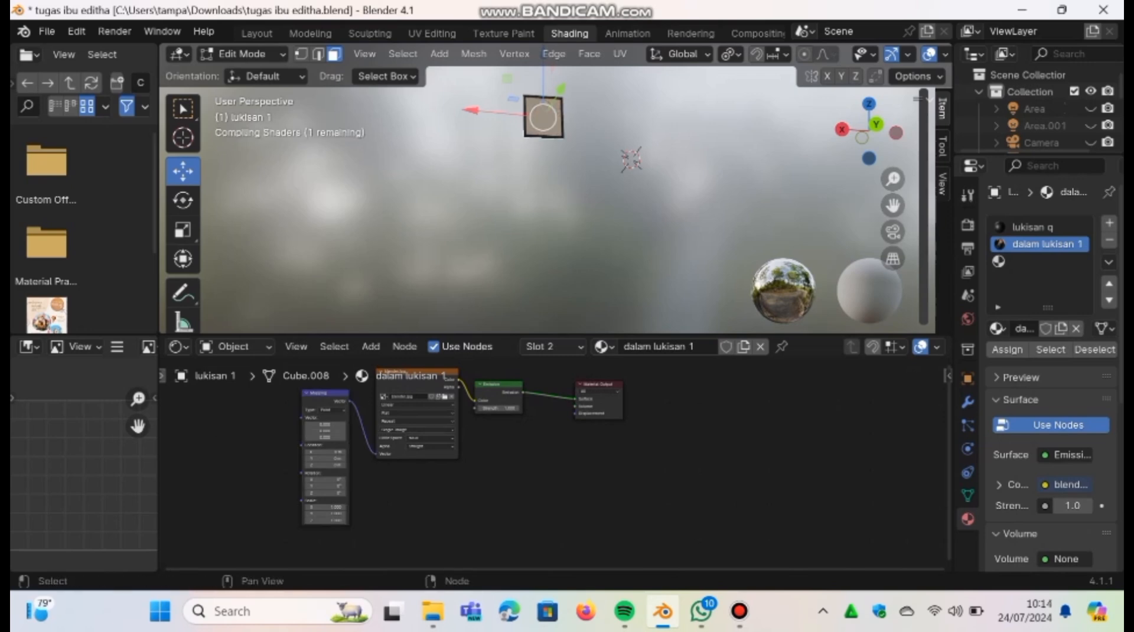
# - Select all nodes of the dalam lukisan 1 material and move them together toward the right side of the node area
pyautogui.moveTo(649, 454); pyautogui.dragTo(336, 448)
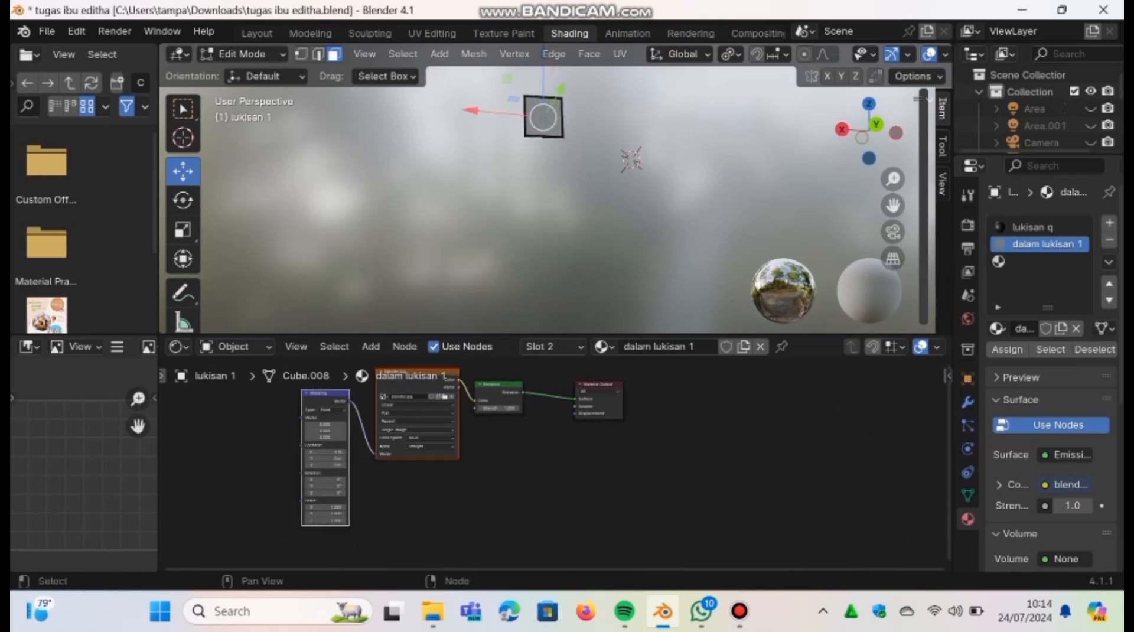
pyautogui.moveTo(202, 496); pyautogui.dragTo(650, 375)
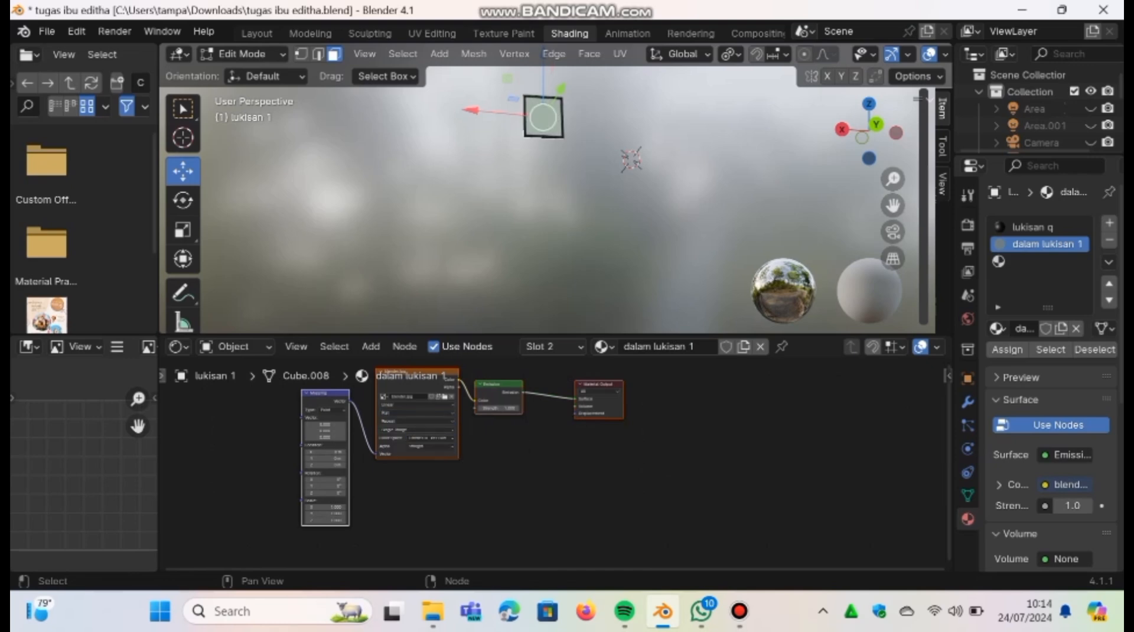
pyautogui.press('g')
pyautogui.press('Return')
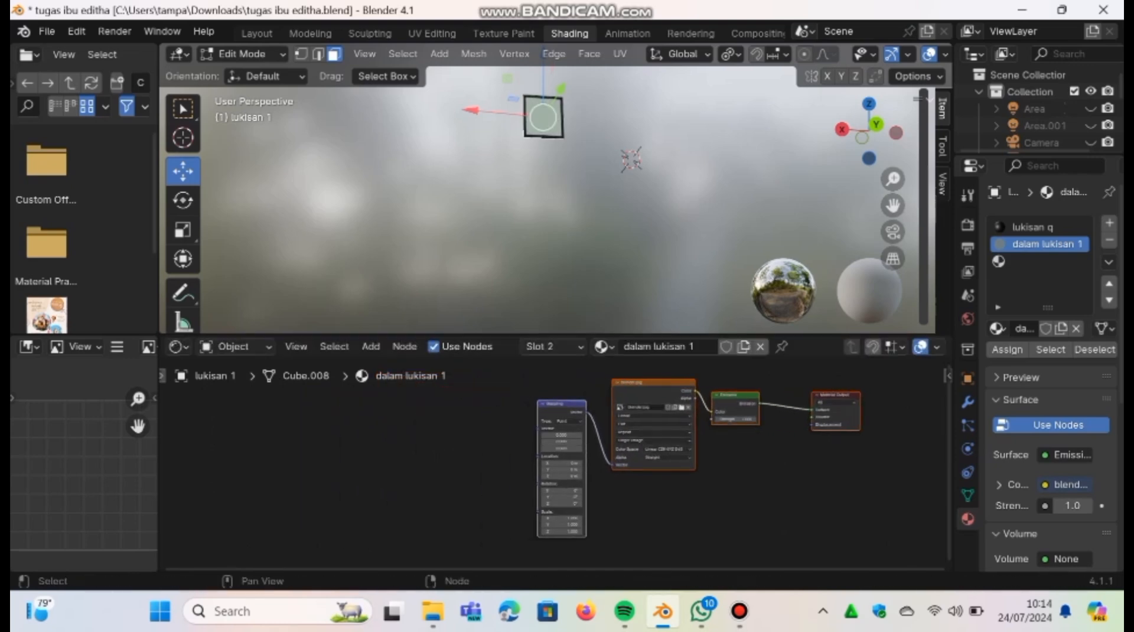
# - Expand the Emission color settings and set the image texture's Vector source to Texture Coordinate UV
pyautogui.click(1066, 485)
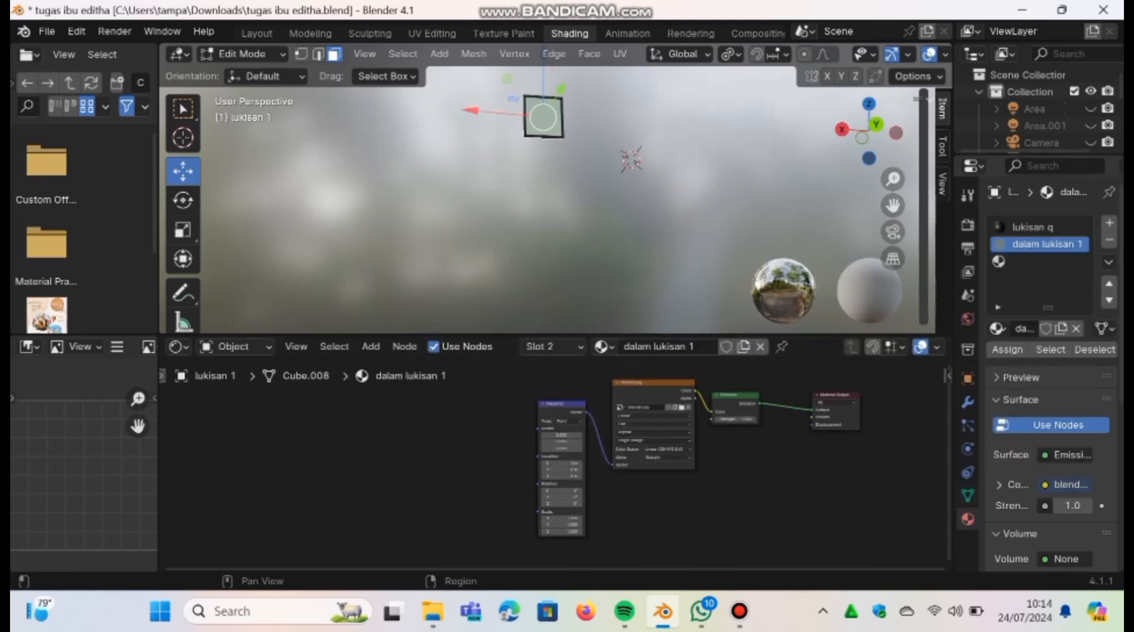
pyautogui.click(999, 484)
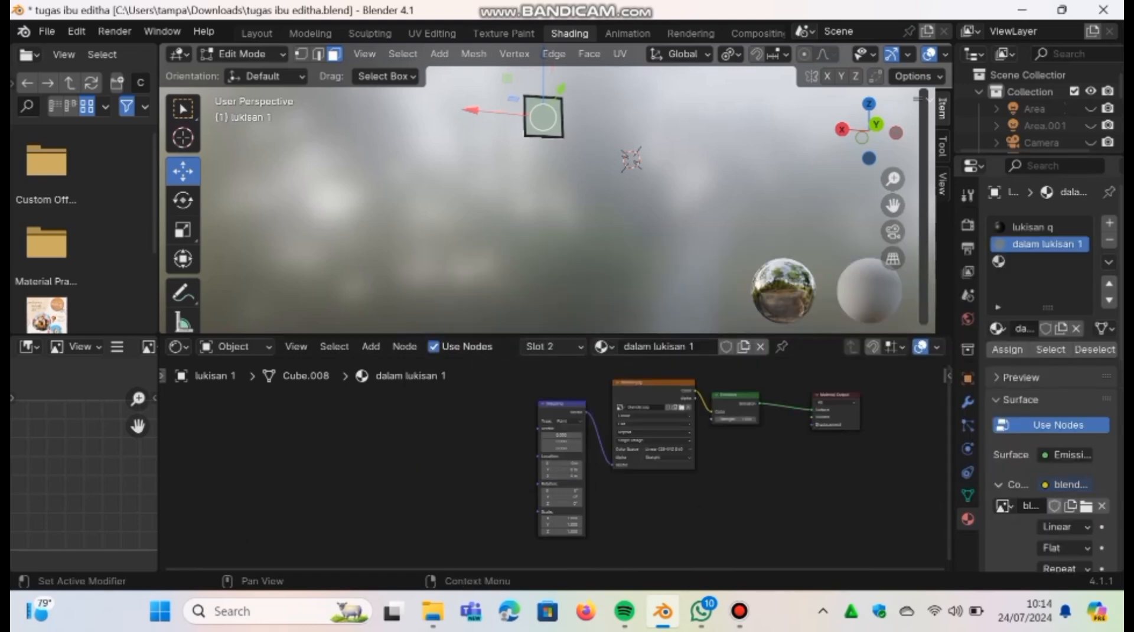
pyautogui.scroll(-7, 1054, 378)
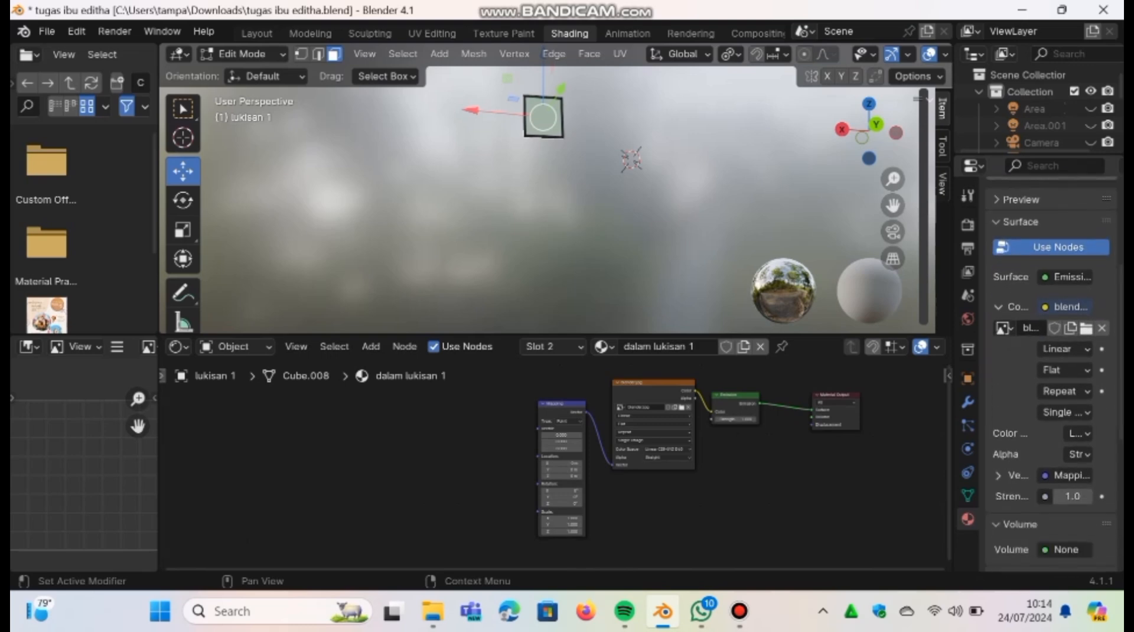
pyautogui.click(1066, 475)
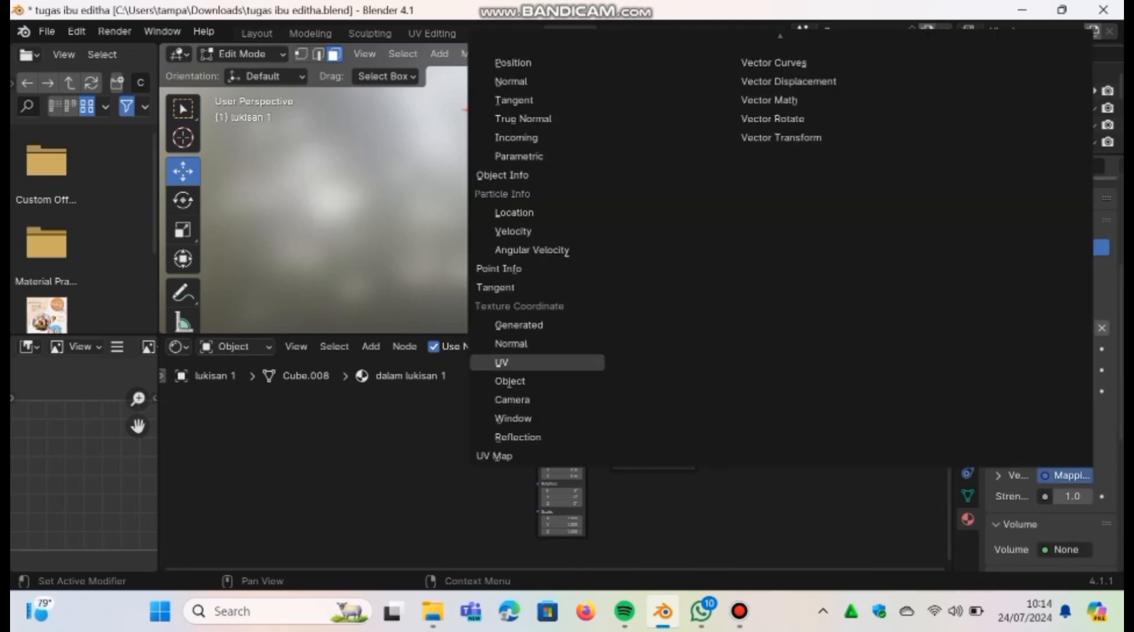
pyautogui.click(501, 362)
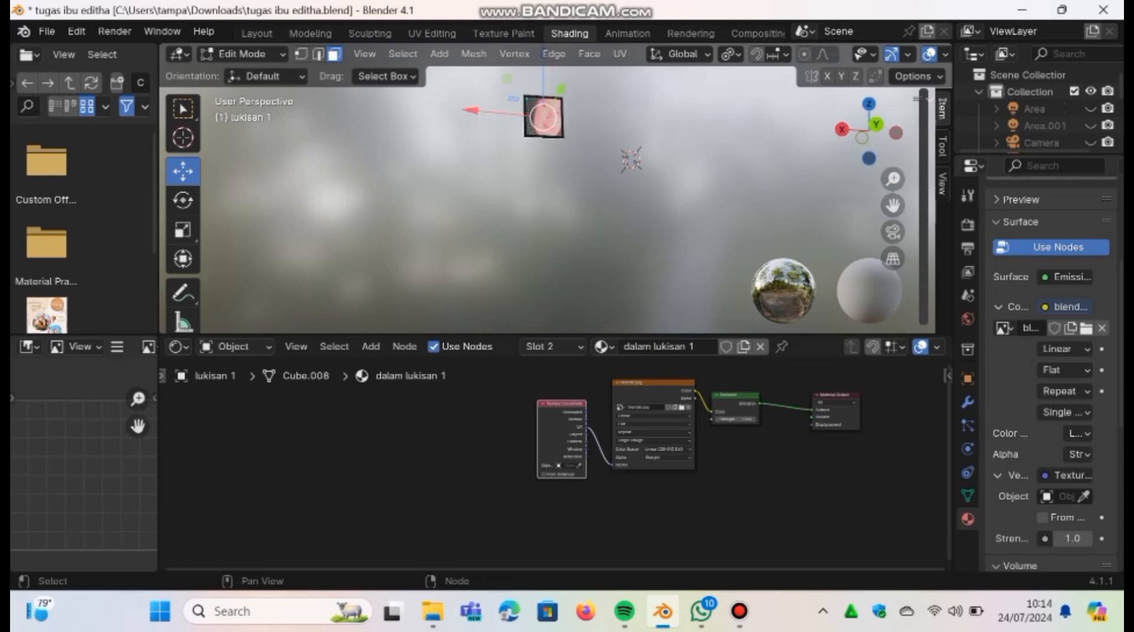
# - Add a Mapping node and place it to the left of the Texture Coordinate node
pyautogui.click(371, 346)
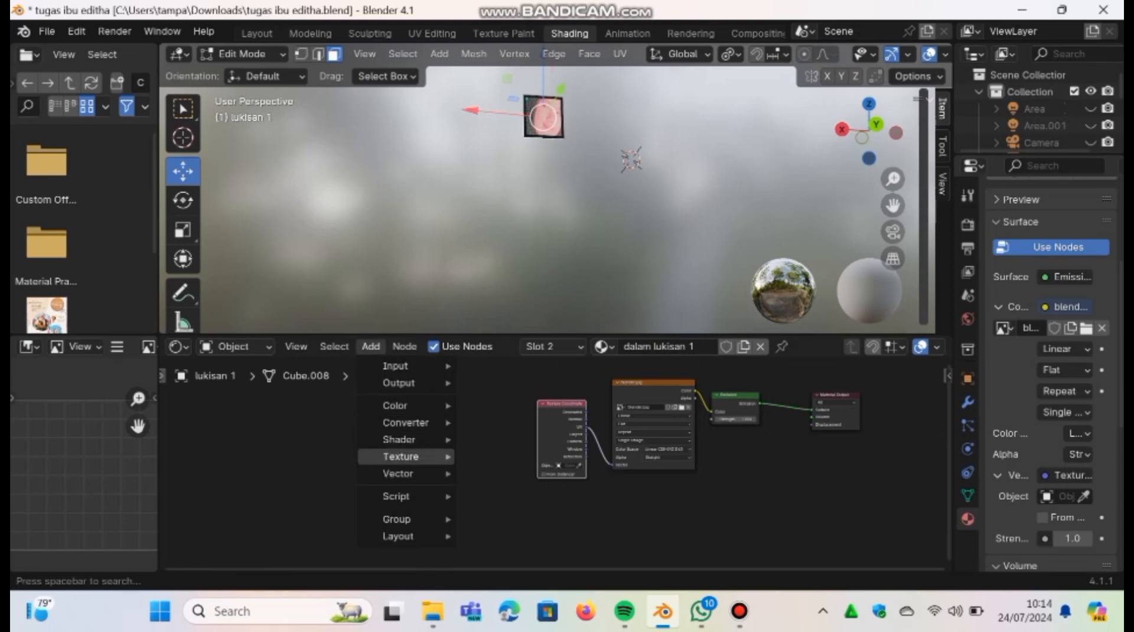
pyautogui.moveTo(408, 473)
pyautogui.click(504, 371)
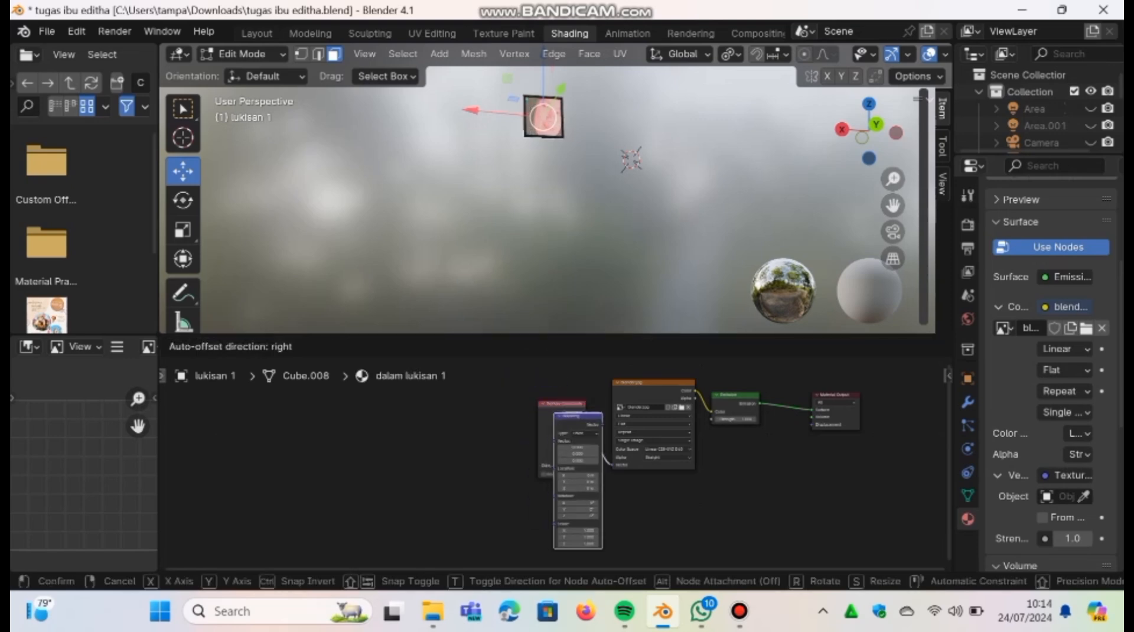
pyautogui.click(477, 457)
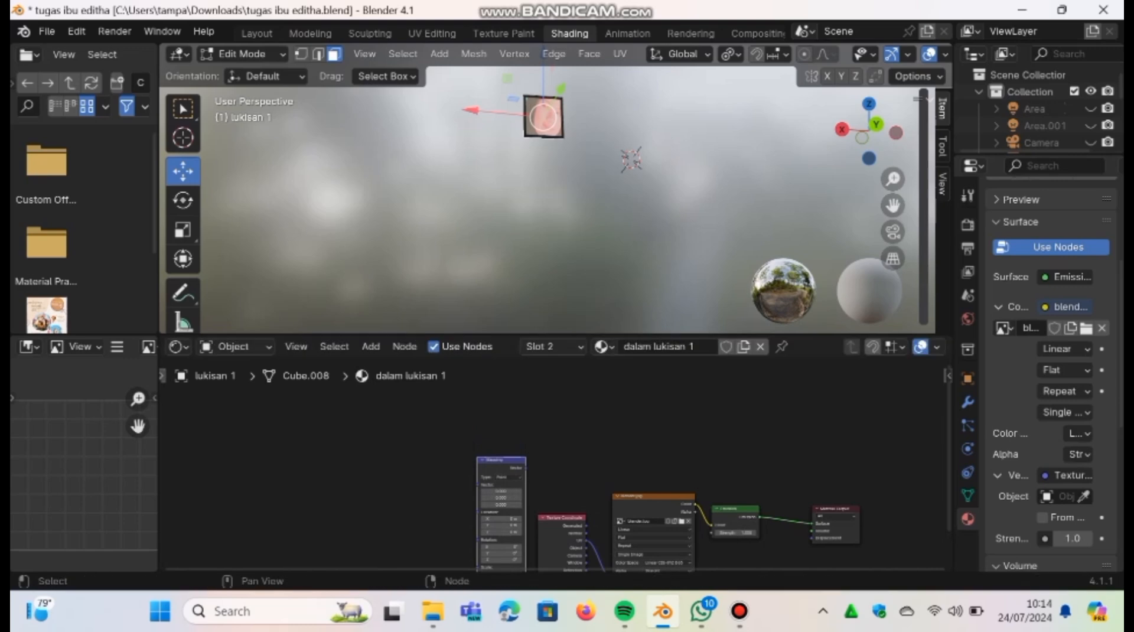
# - Move the Image Texture and Texture Coordinate nodes up, then route the UV output through the Mapping node into the image's Vector input
pyautogui.moveTo(653, 496); pyautogui.dragTo(650, 426)
pyautogui.moveTo(561, 518); pyautogui.dragTo(559, 441)
pyautogui.moveTo(610, 508); pyautogui.dragTo(475, 488)
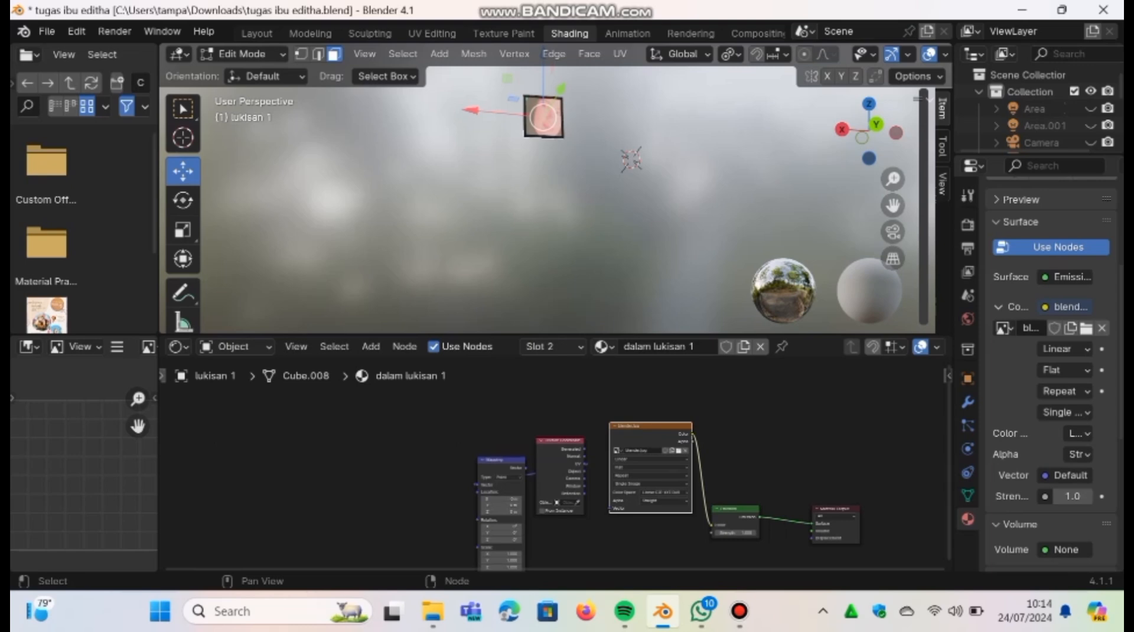
pyautogui.moveTo(525, 468); pyautogui.dragTo(610, 508)
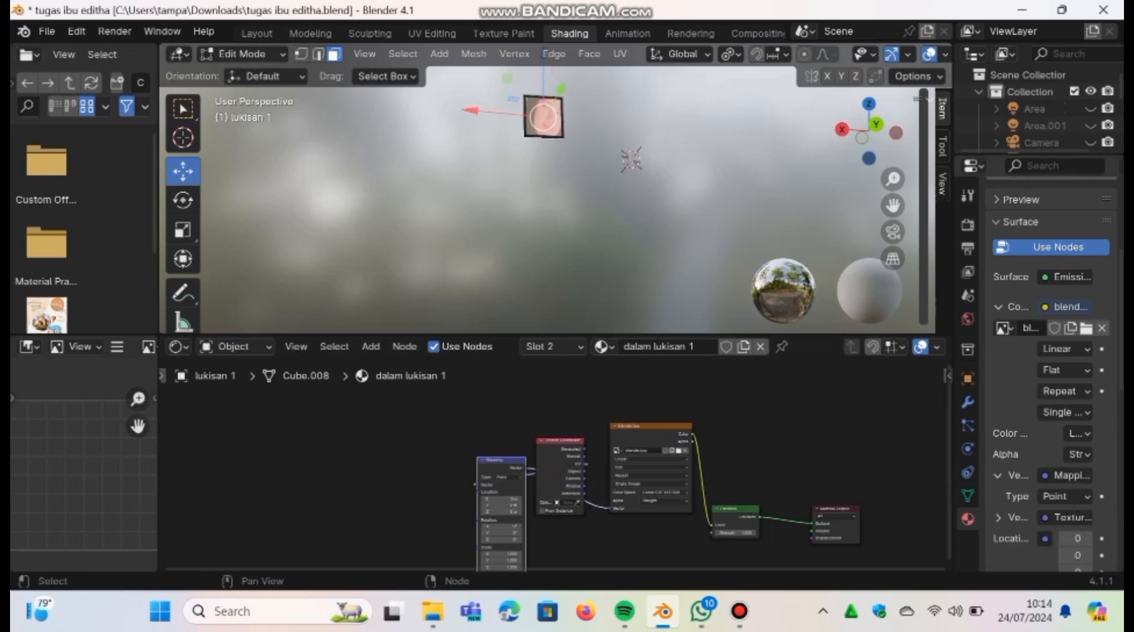
pyautogui.moveTo(860, 466); pyautogui.dragTo(508, 477)
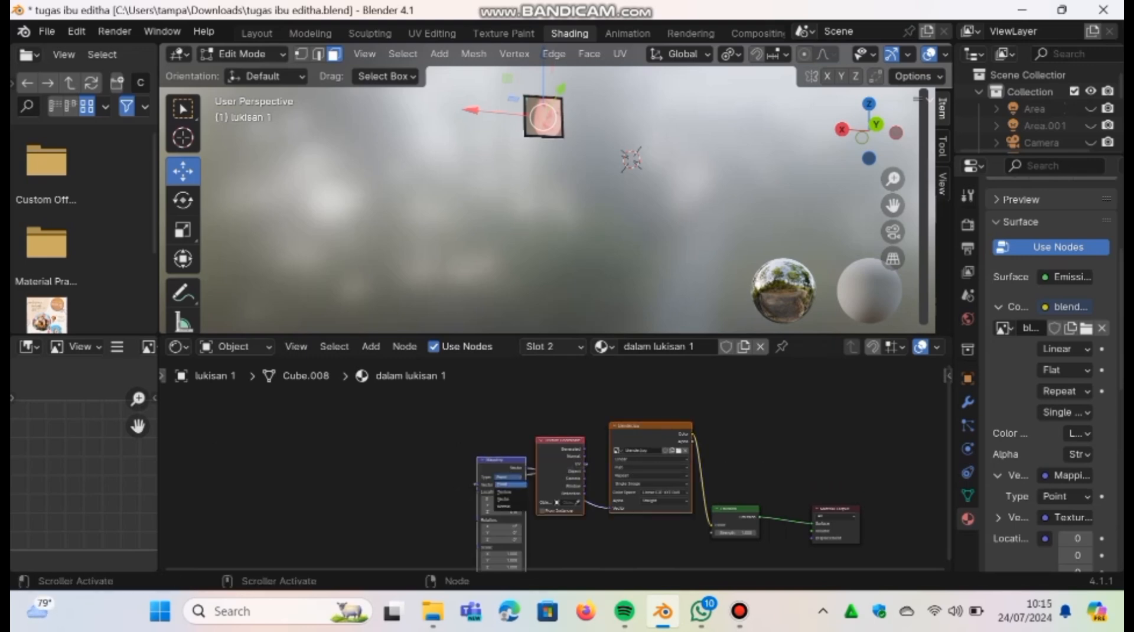
pyautogui.click(501, 460)
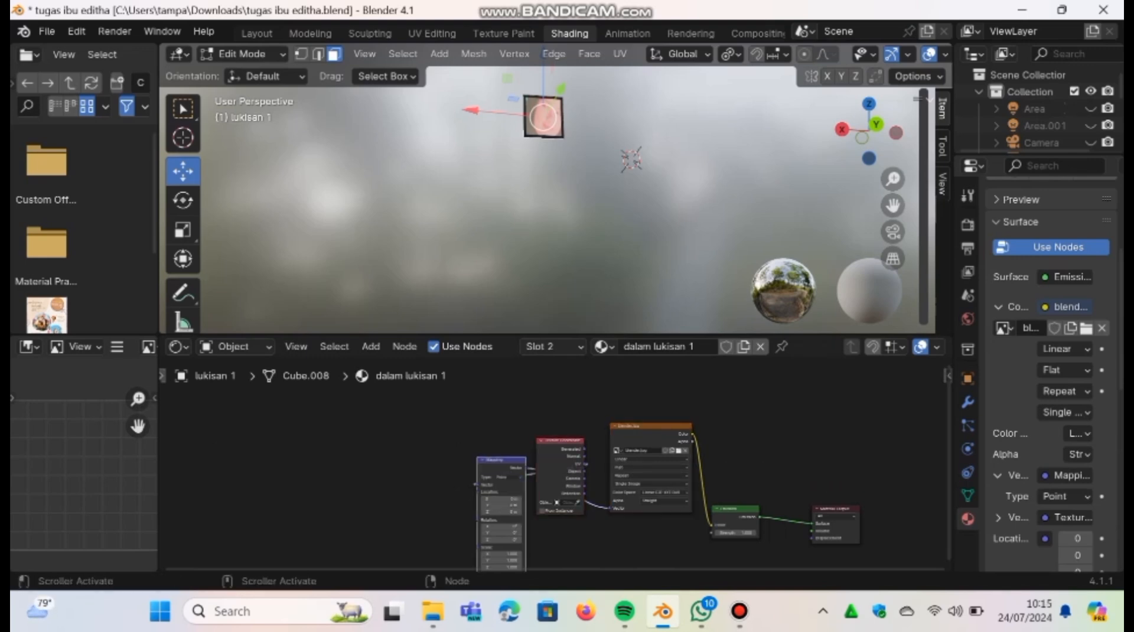
# - Move the Mapping node up beside the Texture Coordinate node and increase its X scale
pyautogui.moveTo(501, 460); pyautogui.dragTo(486, 411)
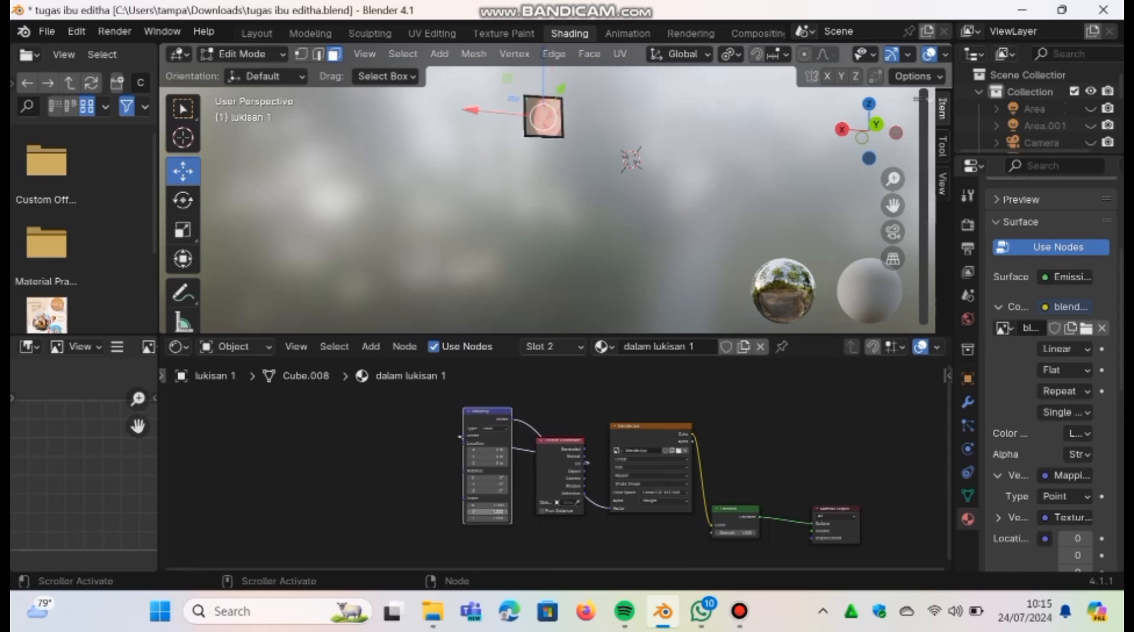
pyautogui.moveTo(495, 505); pyautogui.dragTo(631, 505)
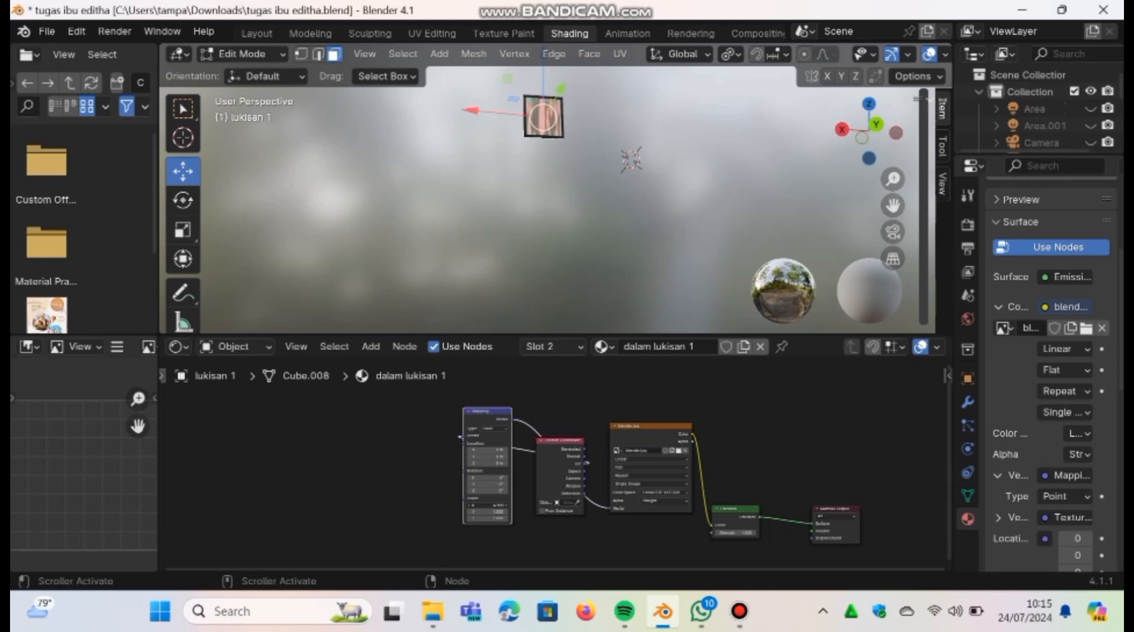
pyautogui.moveTo(632, 505); pyautogui.dragTo(667, 505)
pyautogui.hotkey('alt', 'a')
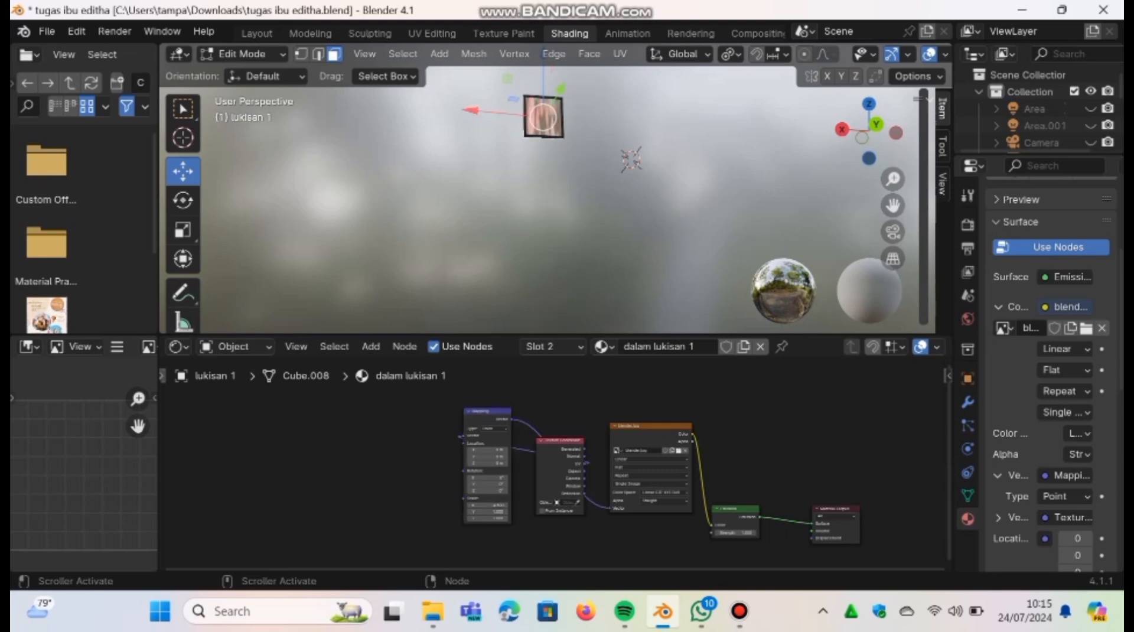
pyautogui.hotkey('alt', 'a')
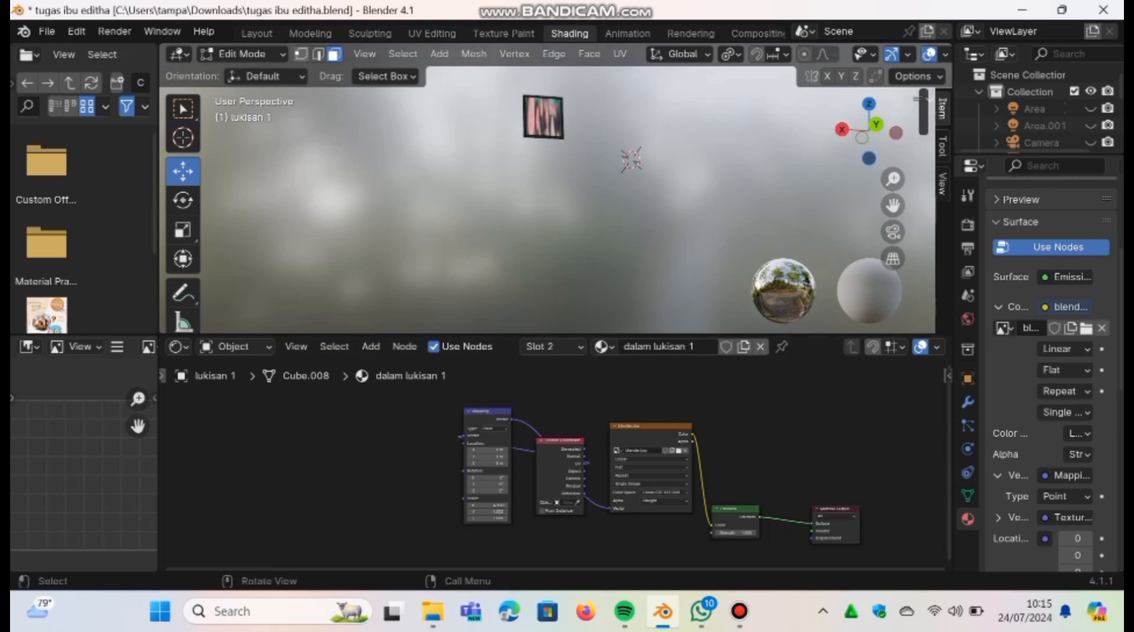
# - Return the painting to Object Mode and adjust the X and Y scale of its Mapping node
pyautogui.click(242, 53)
pyautogui.click(252, 73)
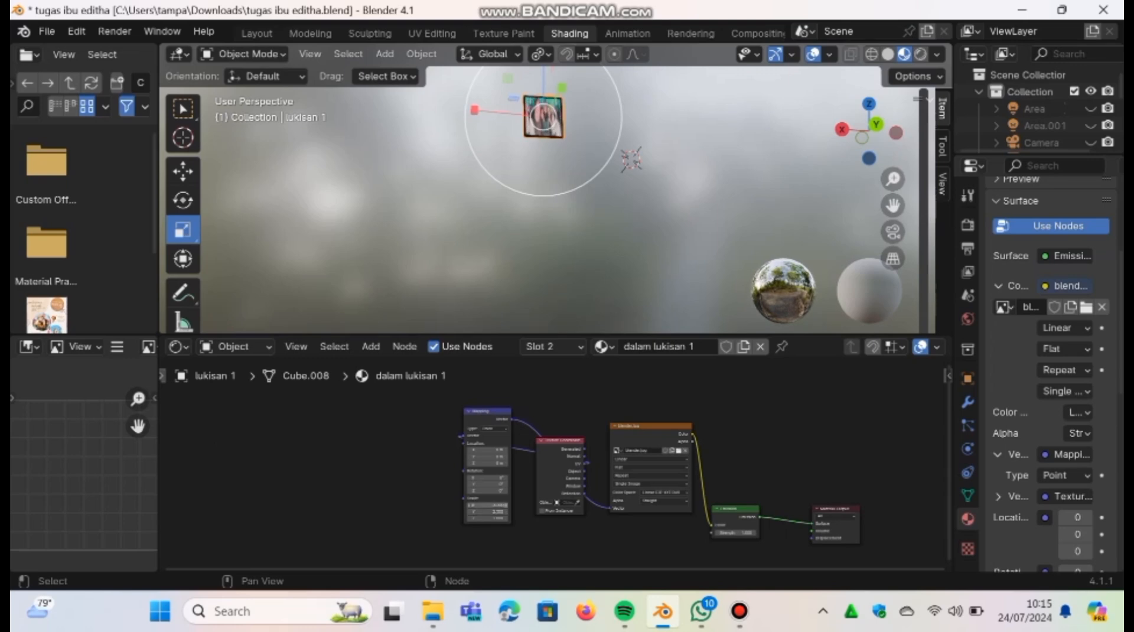
pyautogui.moveTo(487, 505)
pyautogui.mouseDown()
pyautogui.moveTo(475, 505)
pyautogui.moveTo(501, 511)
pyautogui.moveTo(475, 512)
pyautogui.mouseUp()
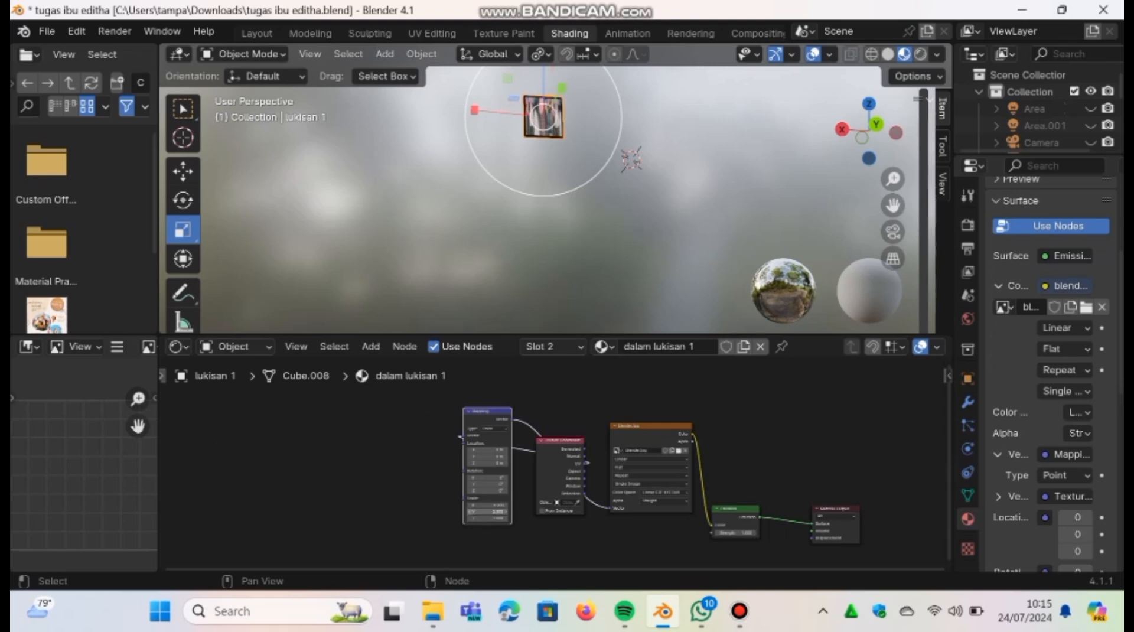
pyautogui.click(504, 511)
pyautogui.click(504, 511)
pyautogui.click(503, 511)
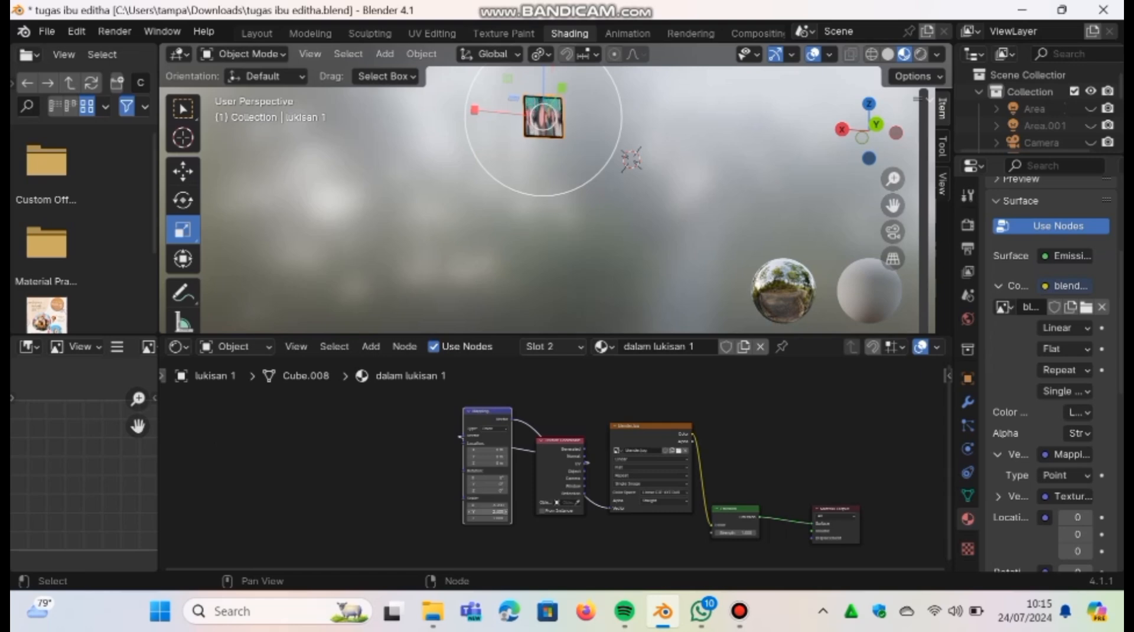
pyautogui.hotkey('alt', 'a')
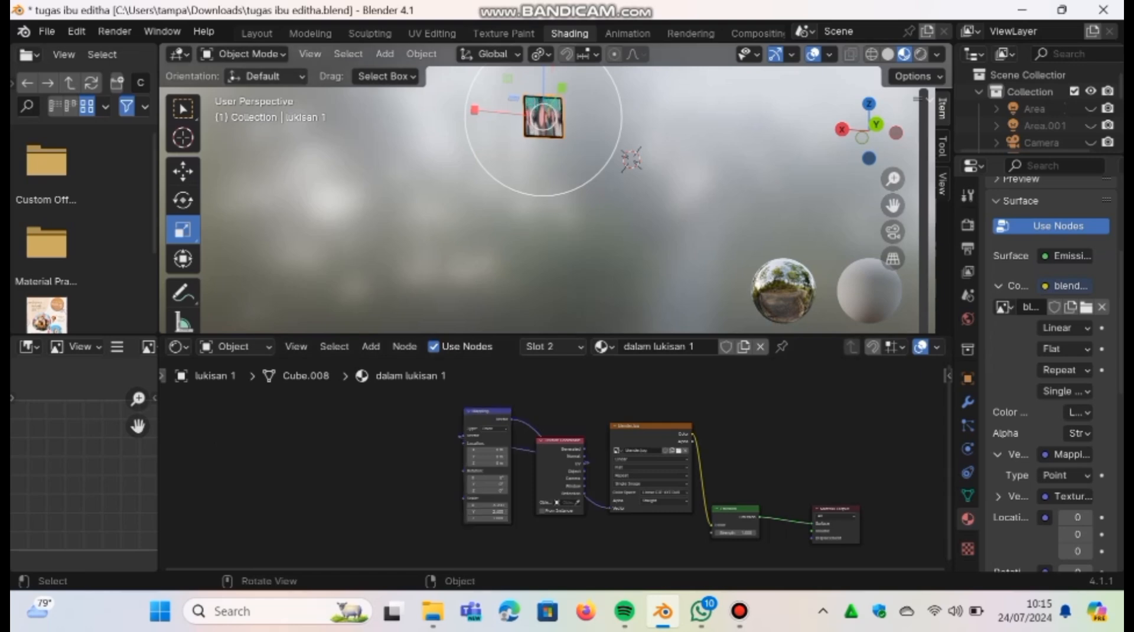
pyautogui.hotkey('alt', 'a')
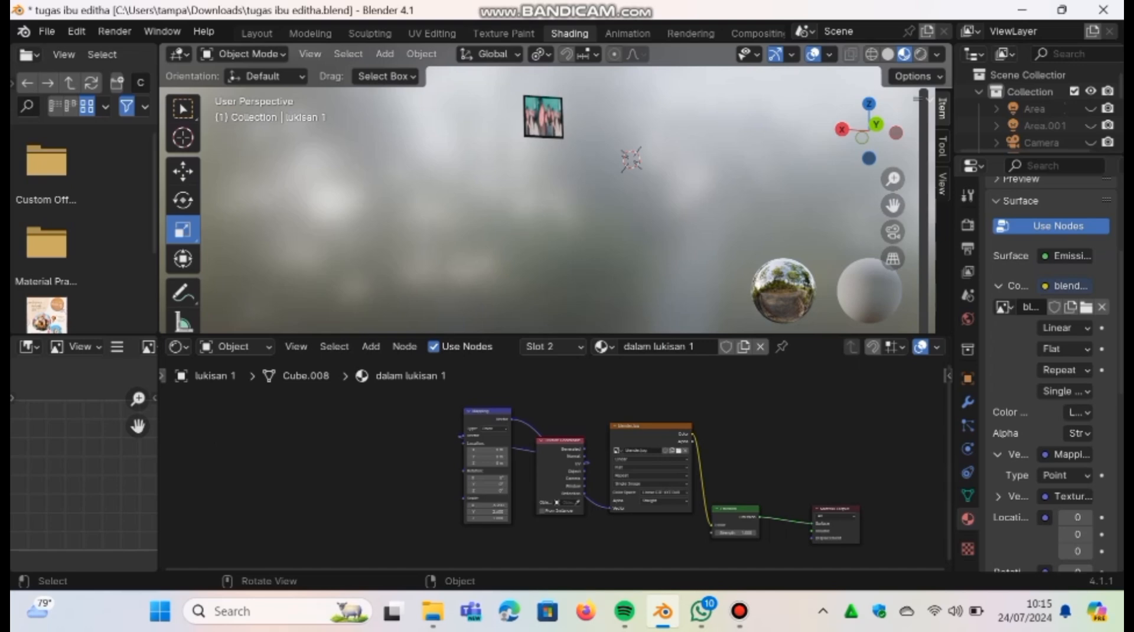
# - Select the lukisan 1 painting and fine-tune the Mapping node's X scale to fit the picture inside the frame
pyautogui.scroll(3, 555, 201)
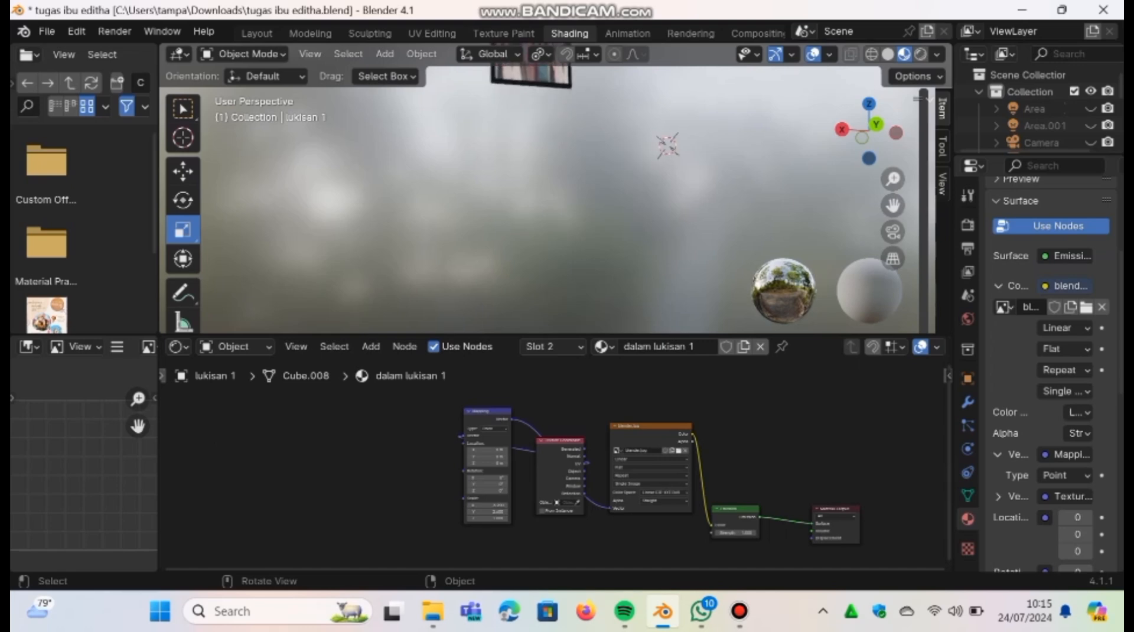
pyautogui.moveTo(842, 130); pyautogui.dragTo(842, 94)
pyautogui.click(526, 128)
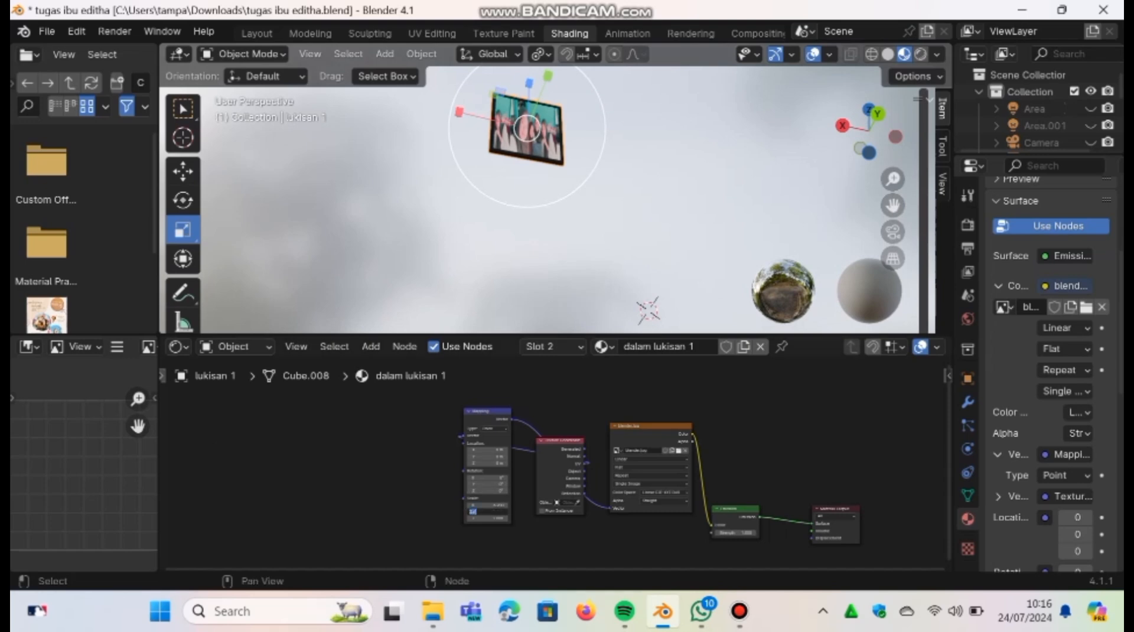
pyautogui.click(471, 505)
pyautogui.click(471, 505)
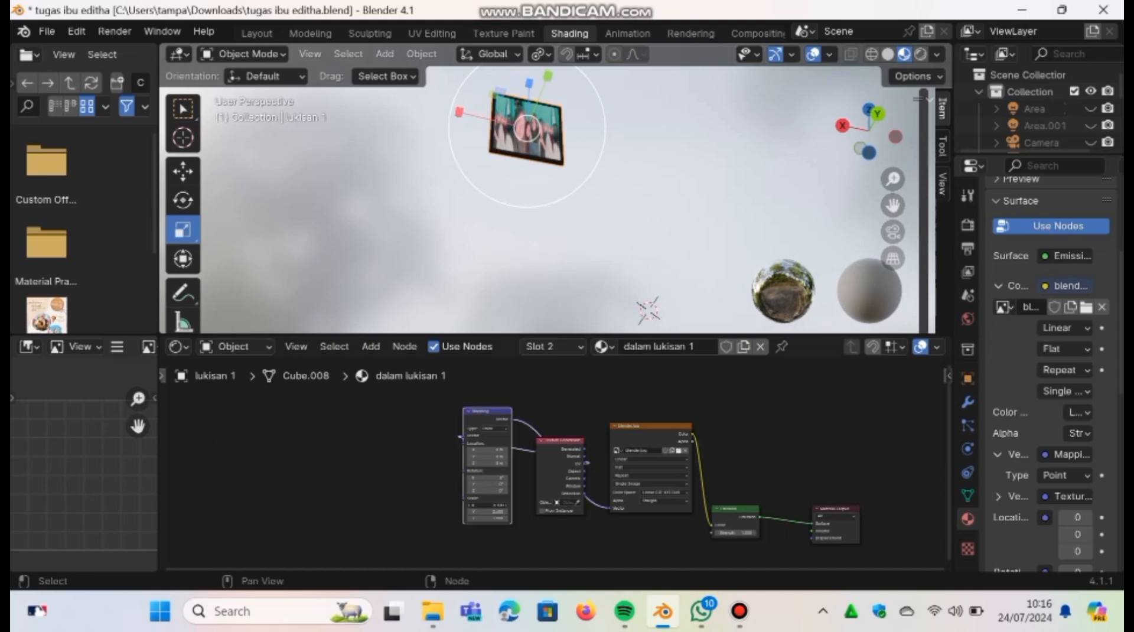
pyautogui.click(471, 505)
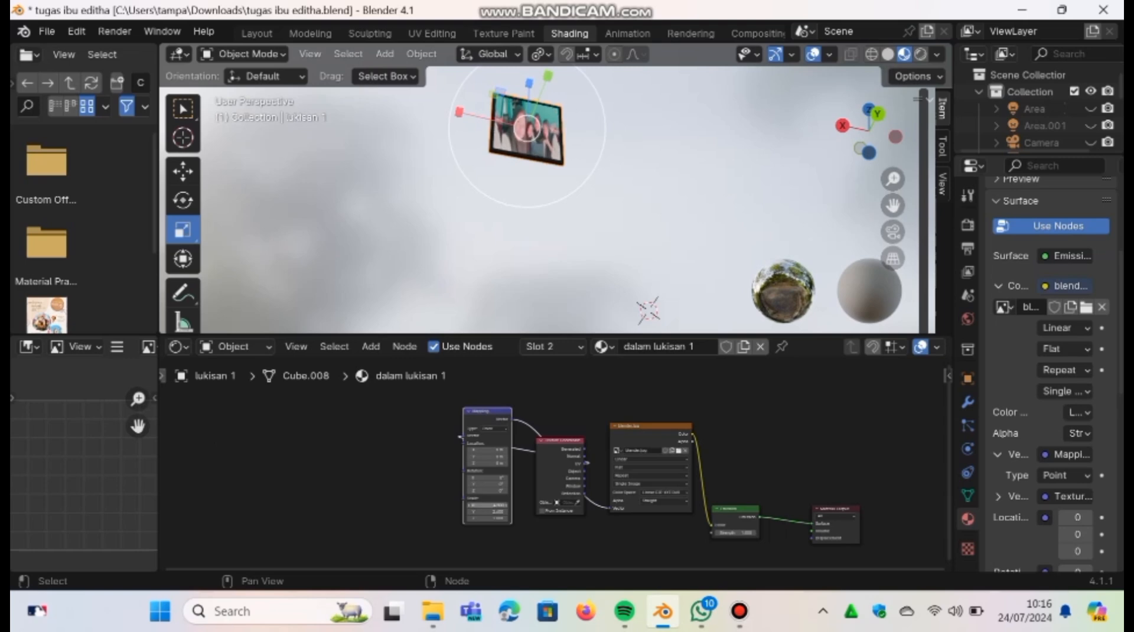
pyautogui.hotkey('alt', 'a')
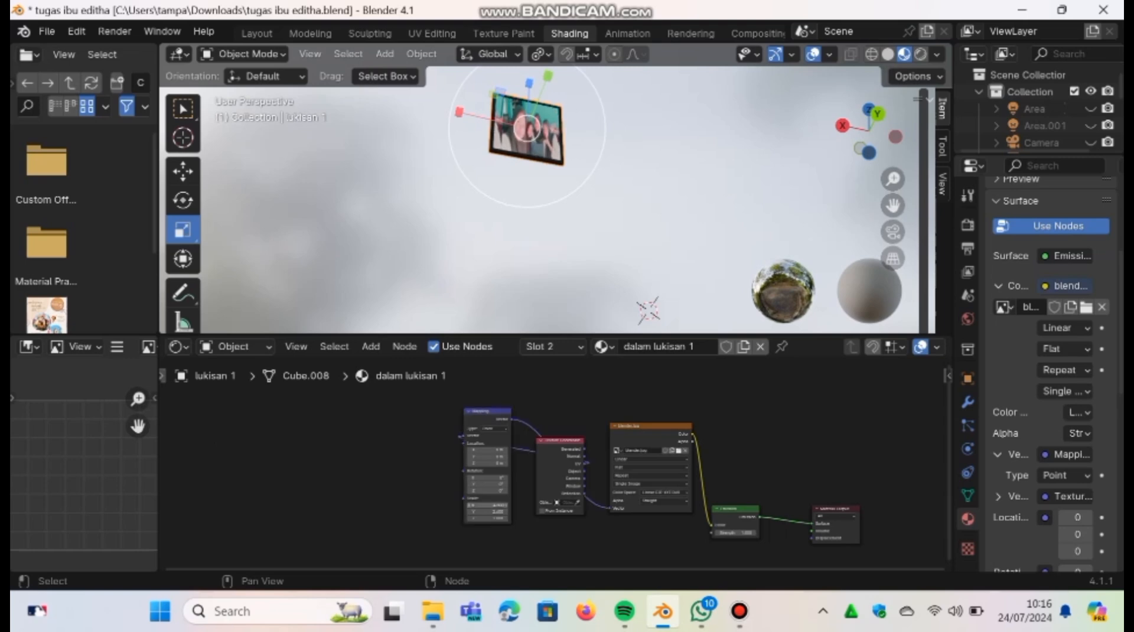
pyautogui.click(505, 505)
pyautogui.click(505, 505)
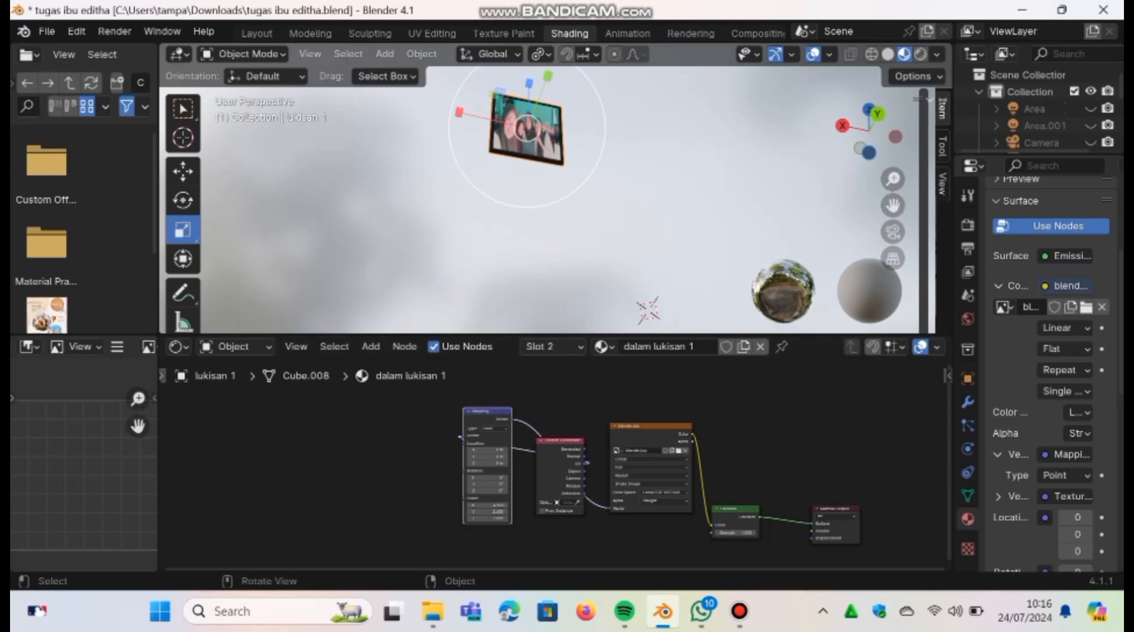
pyautogui.hotkey('alt', 'a')
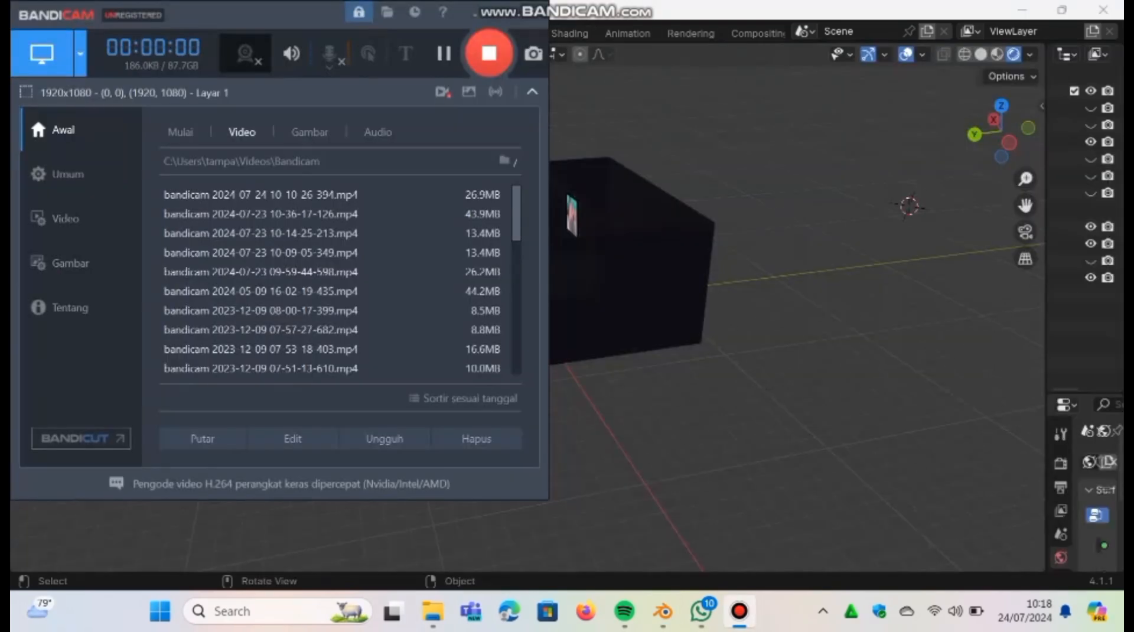
# - Add an area light and move it along the Y axis in line with the room
pyautogui.hotkey('shift', 'a')
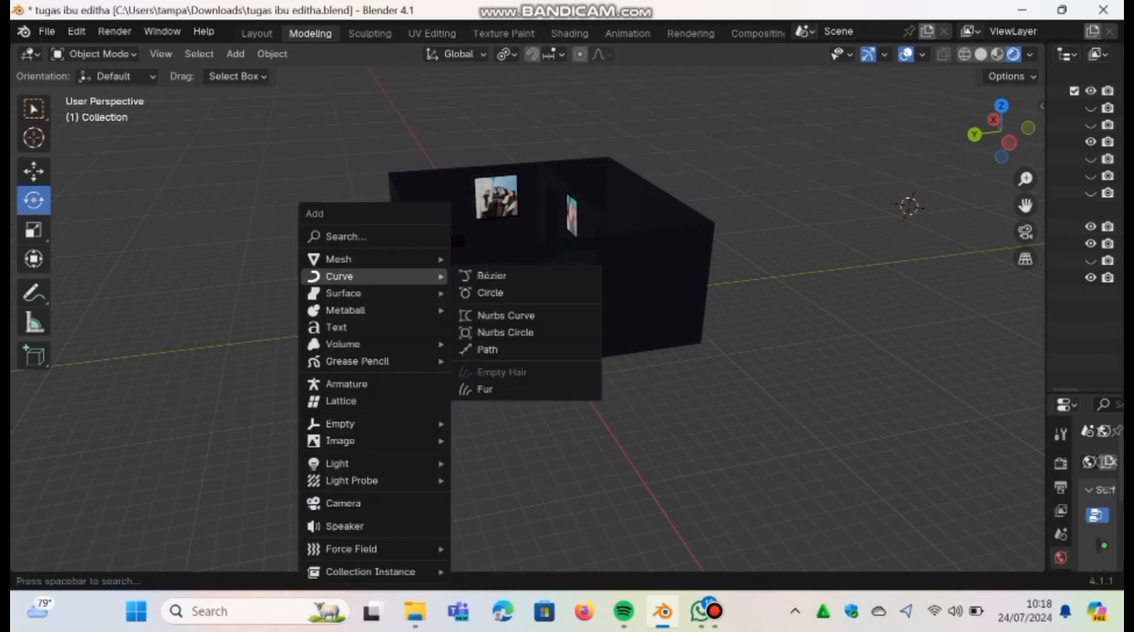
pyautogui.moveTo(343, 463)
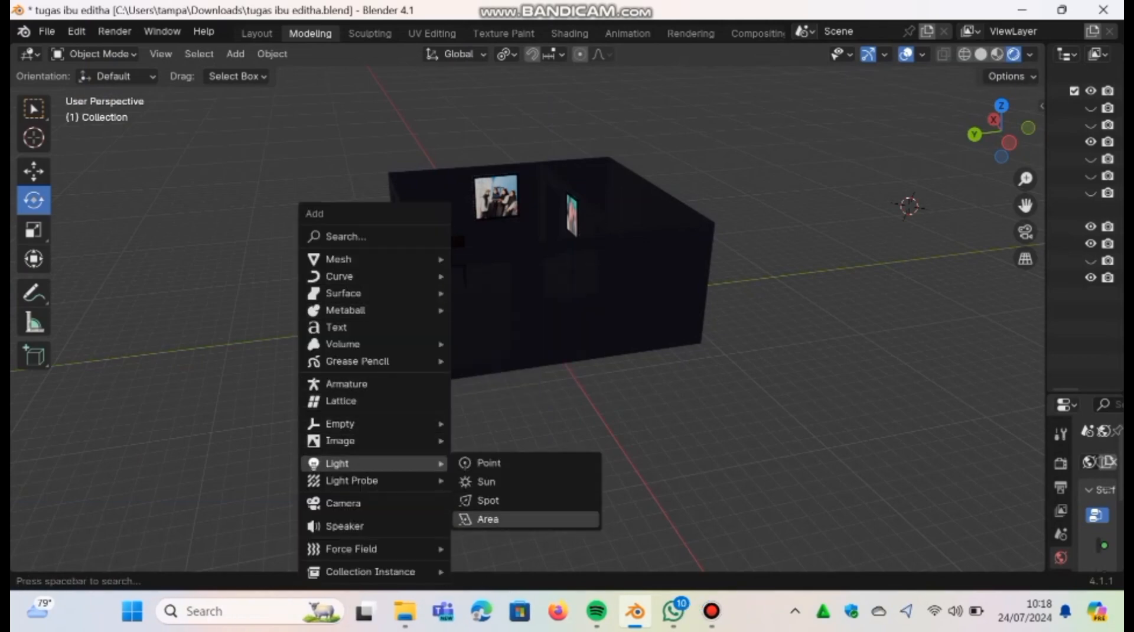
pyautogui.click(488, 519)
pyautogui.press('g')
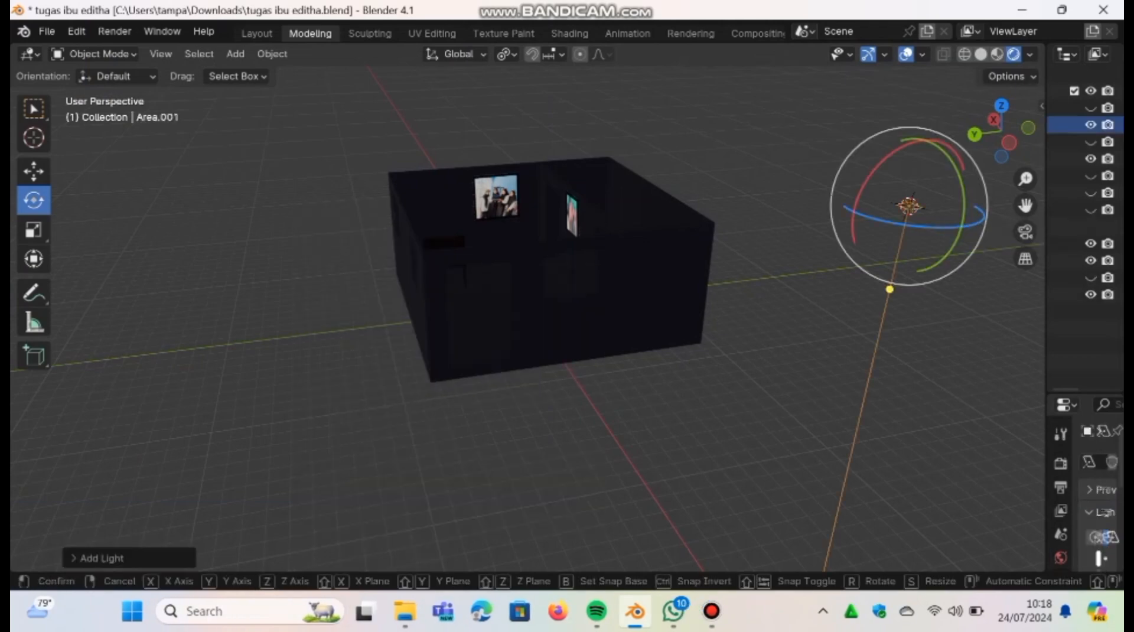
pyautogui.press('y')
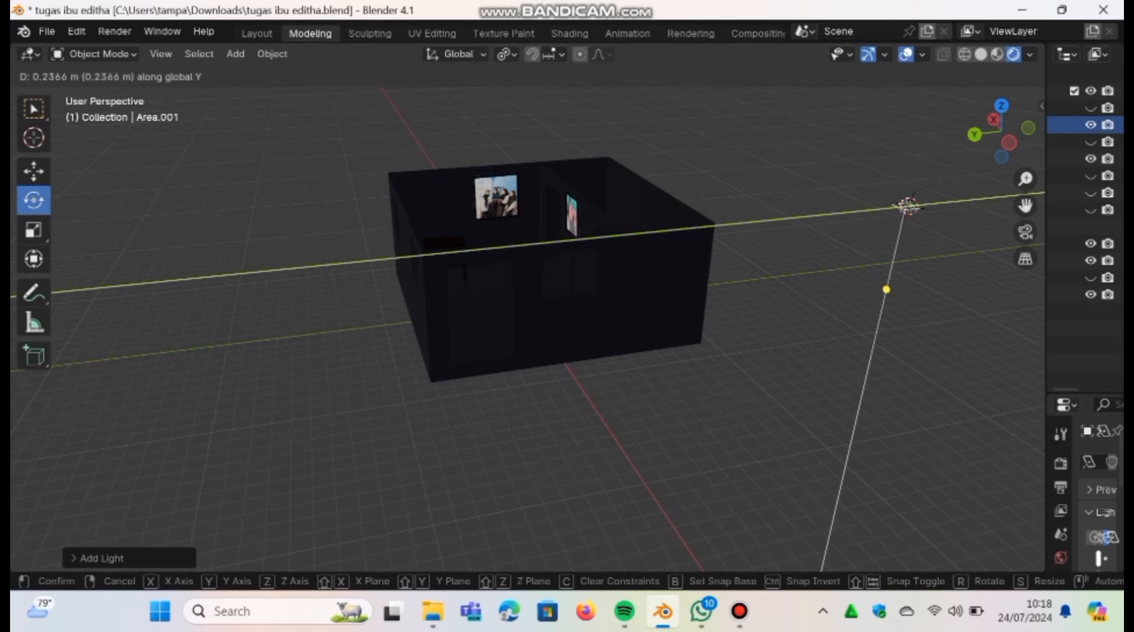
pyautogui.press('Return')
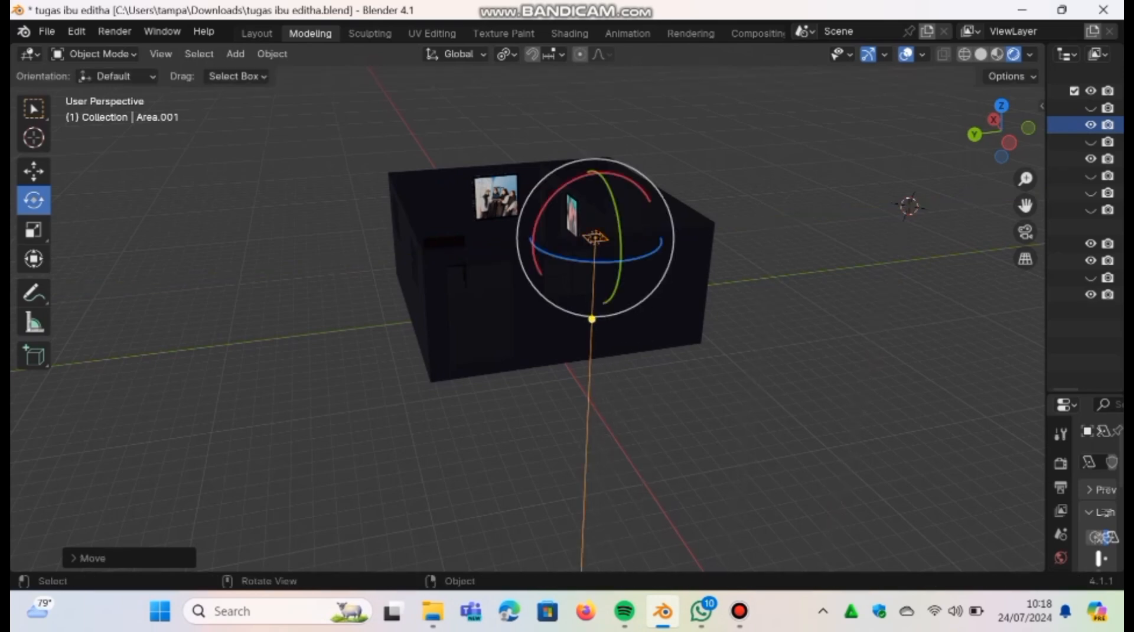
# - Move the area light along the X axis and adjust its height and position so it sits above the room
pyautogui.press('g')
pyautogui.press('x')
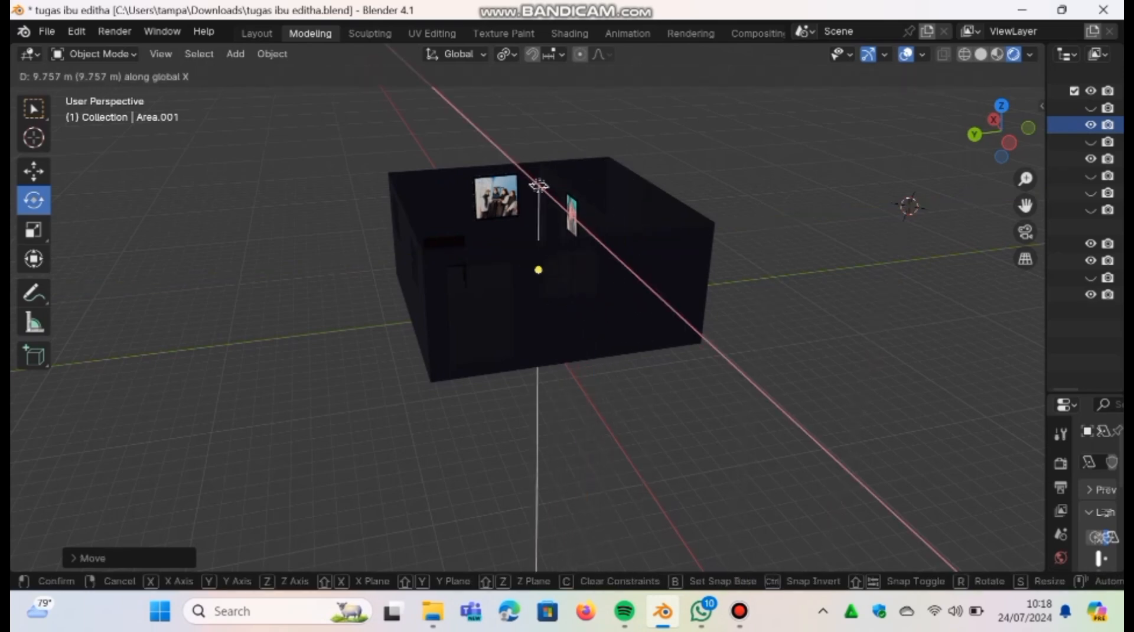
pyautogui.press('Return')
pyautogui.press('g')
pyautogui.press('z')
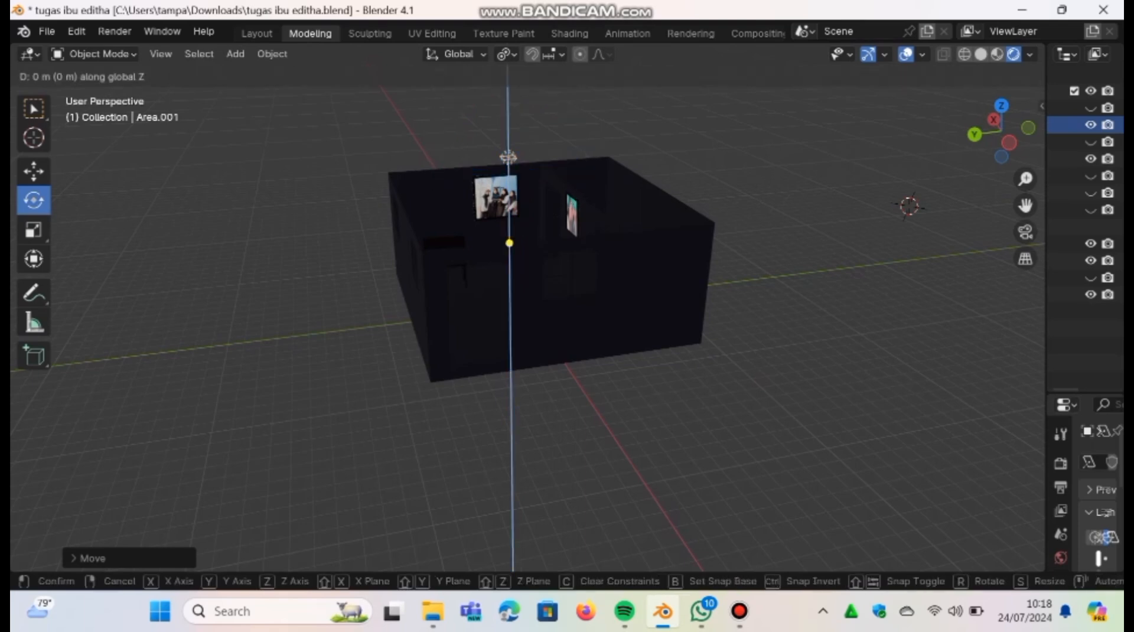
pyautogui.press('Return')
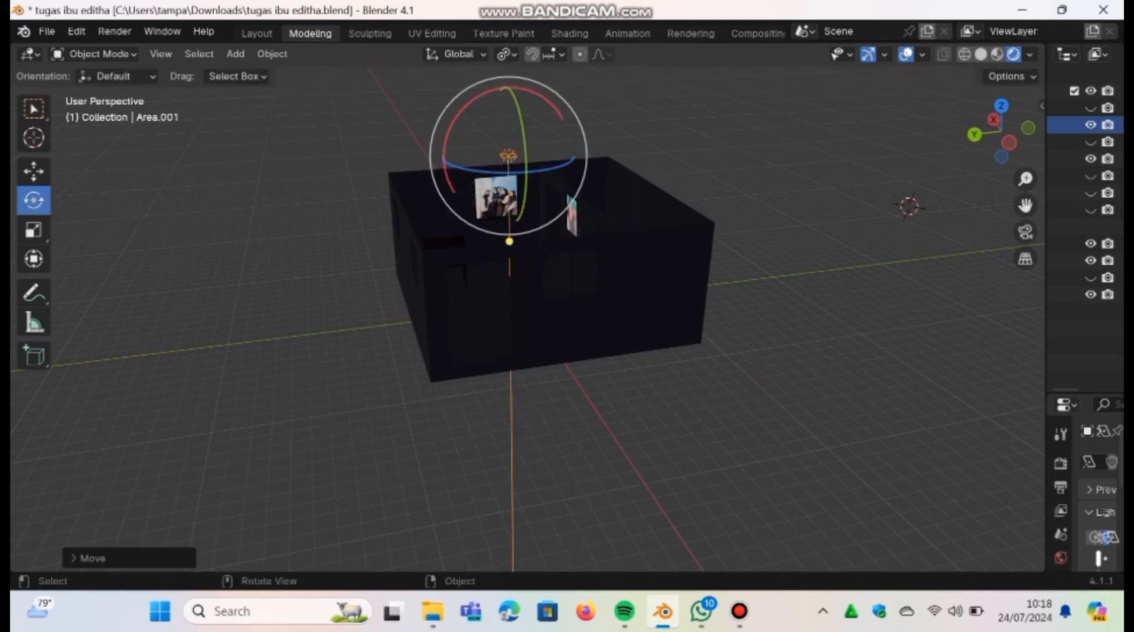
pyautogui.click(33, 171)
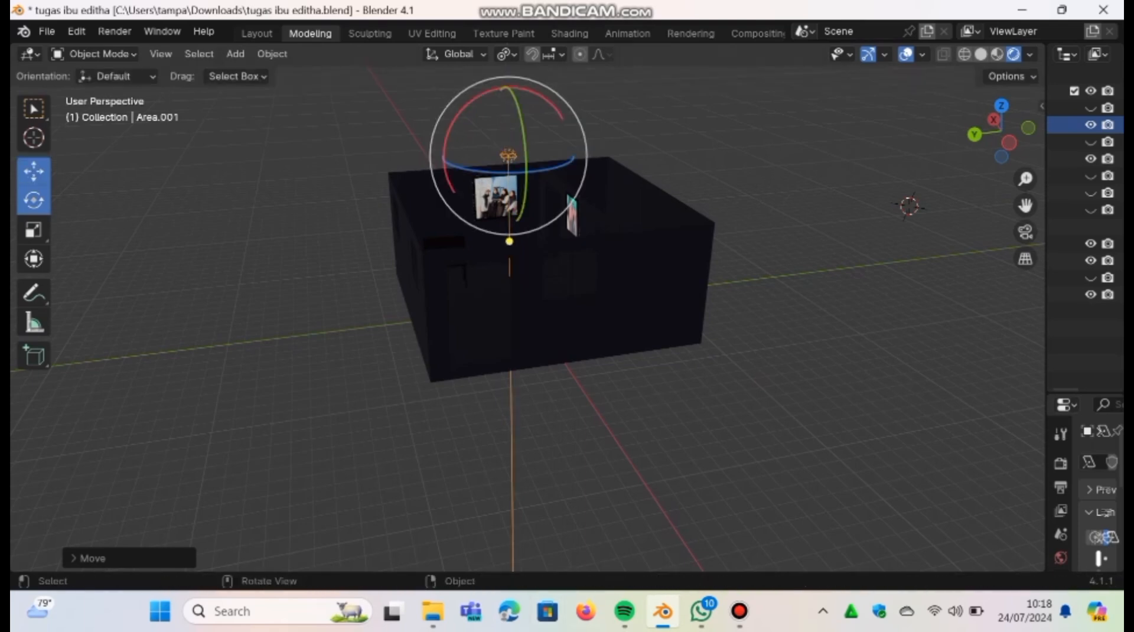
pyautogui.moveTo(517, 157); pyautogui.dragTo(574, 165)
# - Enlarge the properties editor and set the area light's power to 500 W
pyautogui.moveTo(1046, 413); pyautogui.dragTo(877, 413)
pyautogui.moveTo(998, 393); pyautogui.dragTo(998, 206)
pyautogui.click(1040, 390)
pyautogui.write('5')
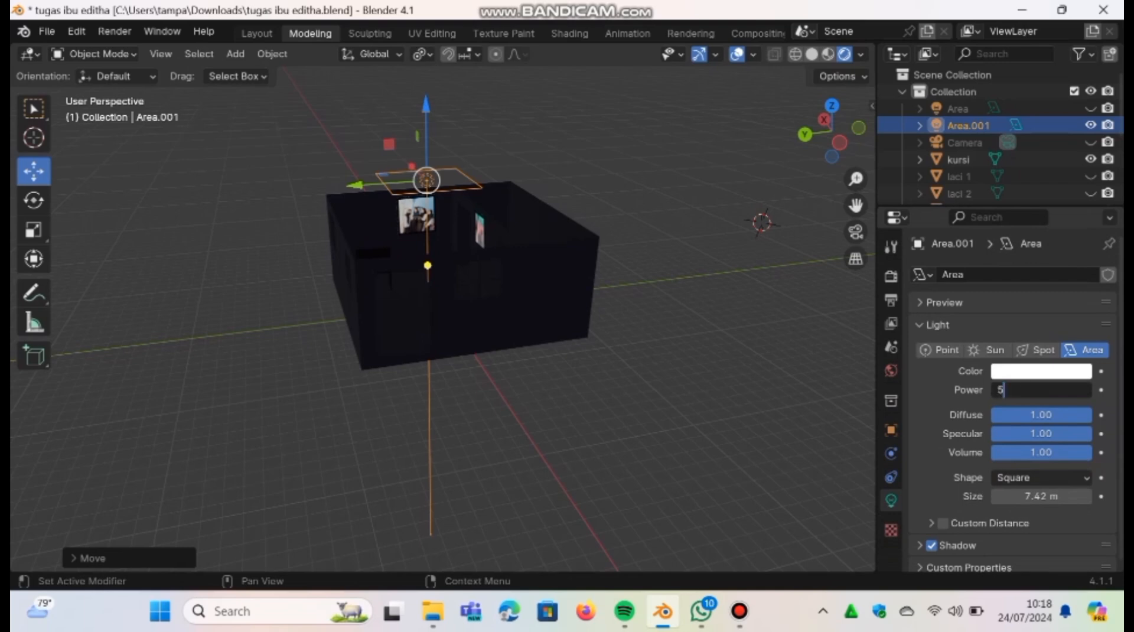
pyautogui.write('00')
pyautogui.press('Return')
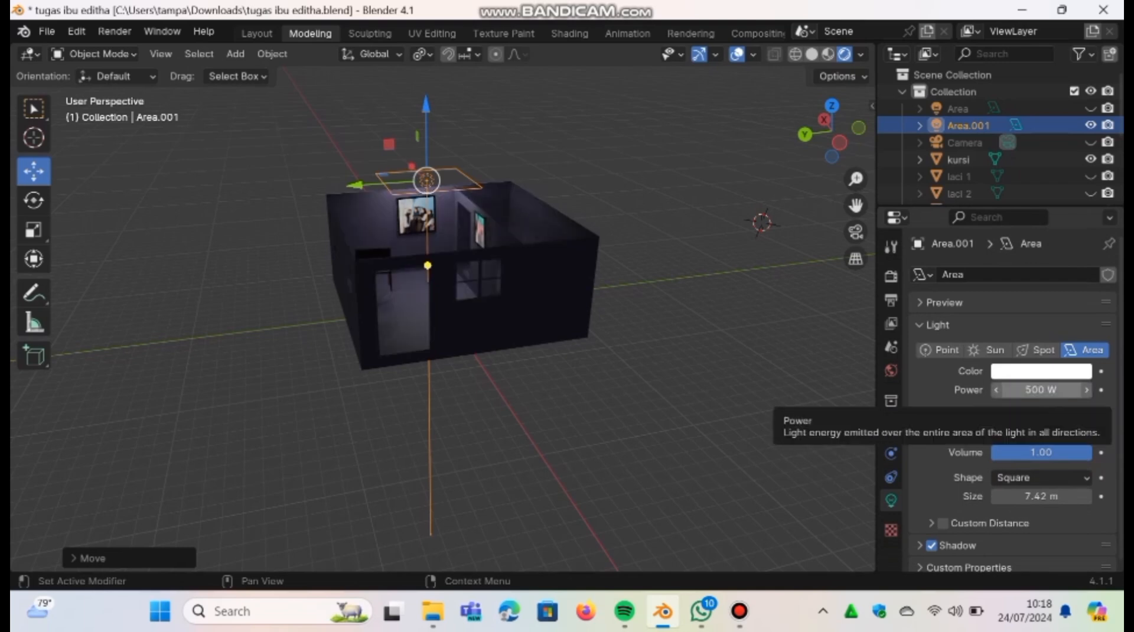
# - Set the area light's power to 1000 W and its color to light cyan with hue 0.498 and saturation 0.567
pyautogui.doubleClick(1040, 389)
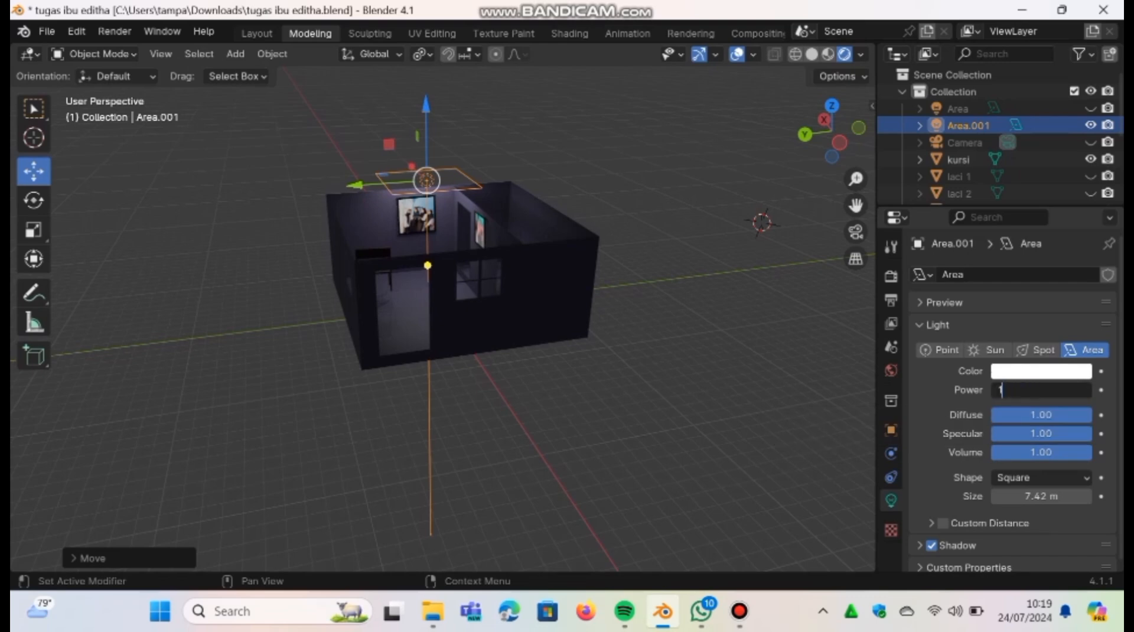
pyautogui.press('Return')
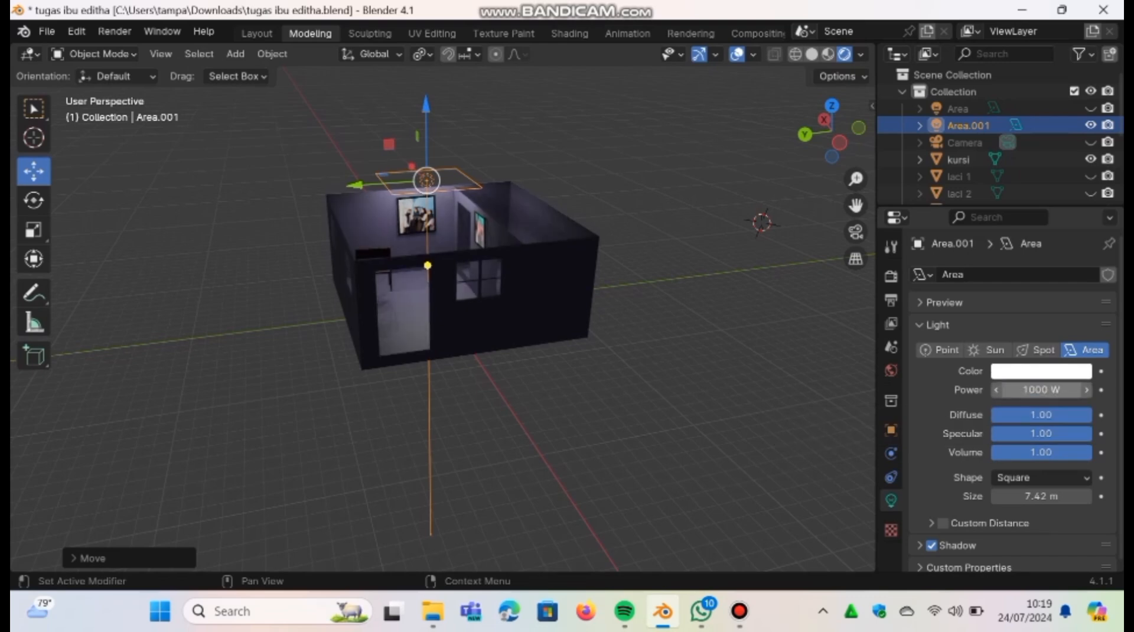
pyautogui.click(1040, 371)
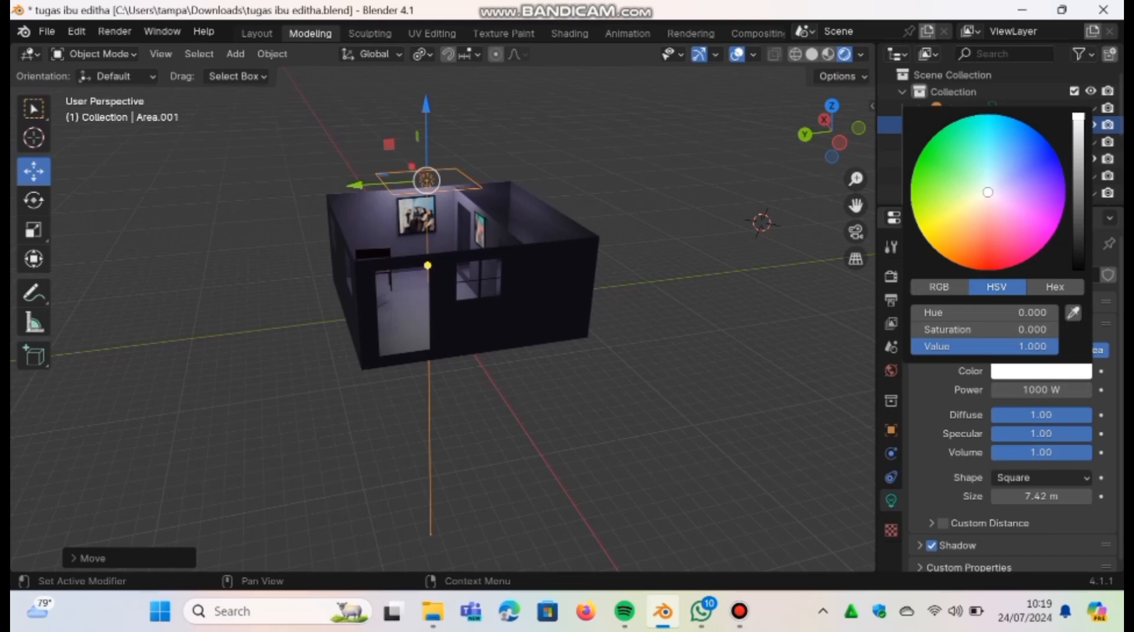
pyautogui.moveTo(987, 192)
pyautogui.mouseDown()
pyautogui.moveTo(1014, 204)
pyautogui.moveTo(992, 189)
pyautogui.moveTo(993, 170)
pyautogui.moveTo(1011, 267)
pyautogui.moveTo(987, 167)
pyautogui.mouseUp()
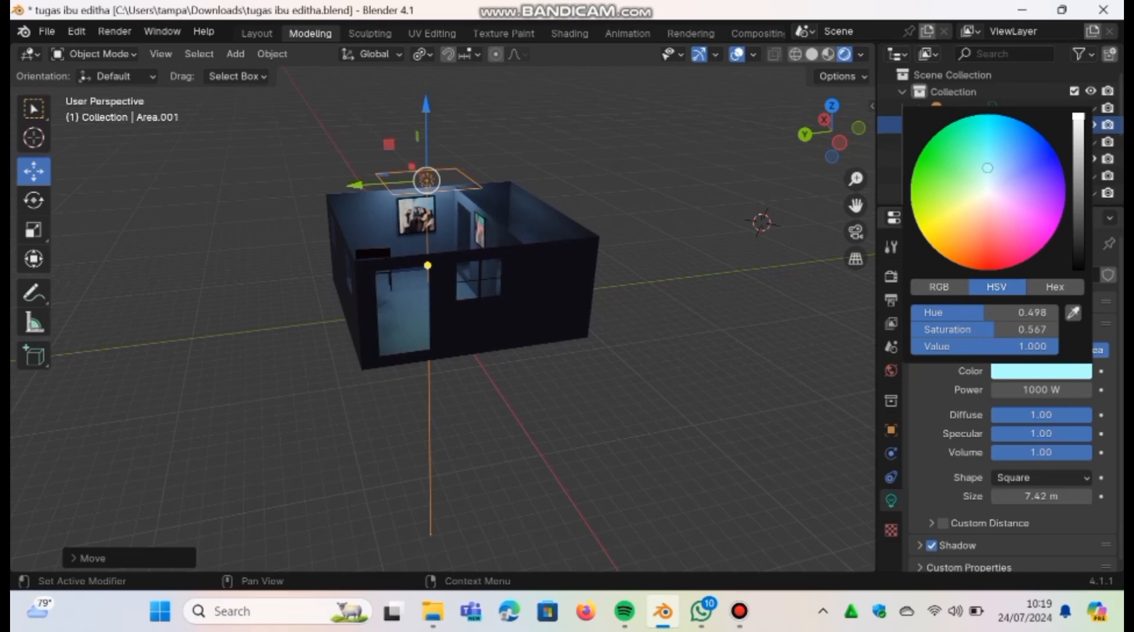
# - Set the area light's power to 10000 W and darken its cyan color by lowering the value
pyautogui.click(1027, 390)
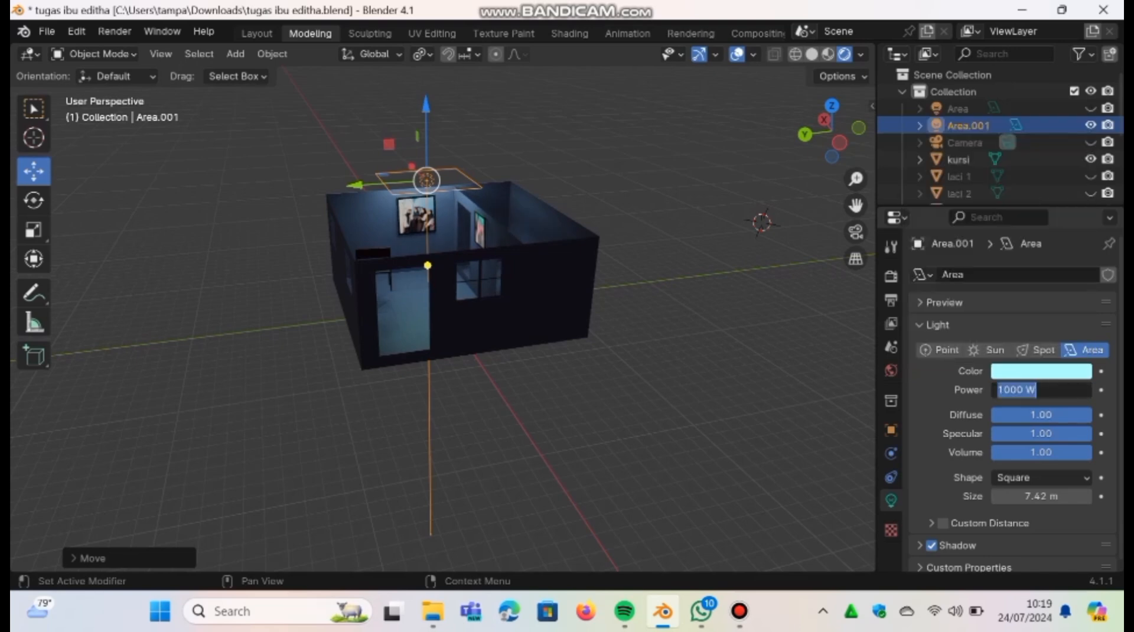
pyautogui.write('10')
pyautogui.press('Return')
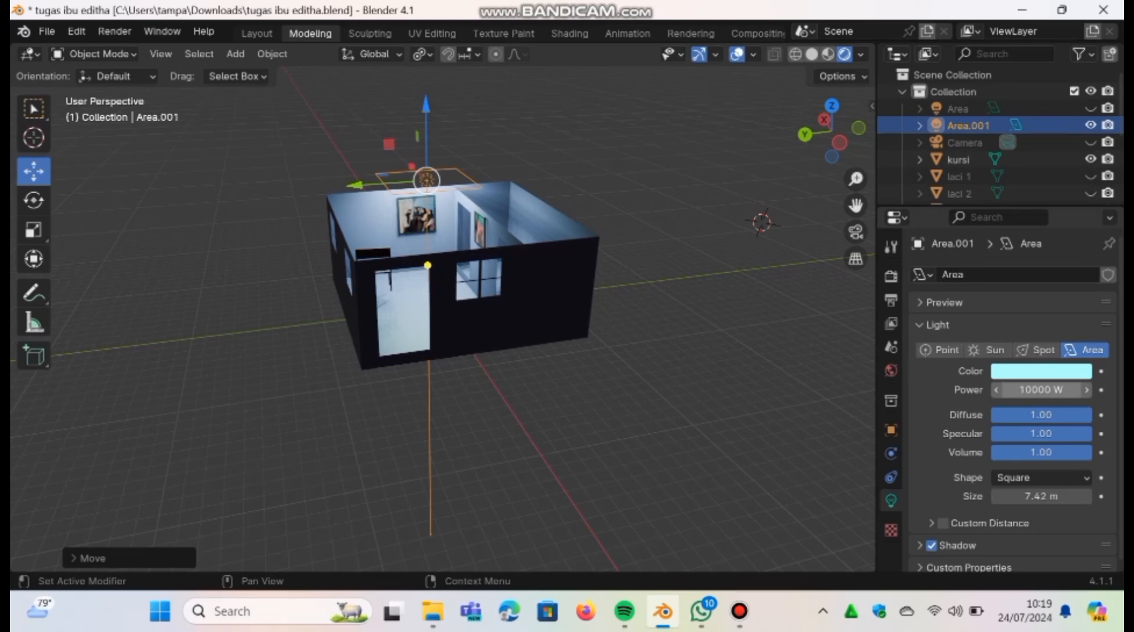
pyautogui.click(1041, 371)
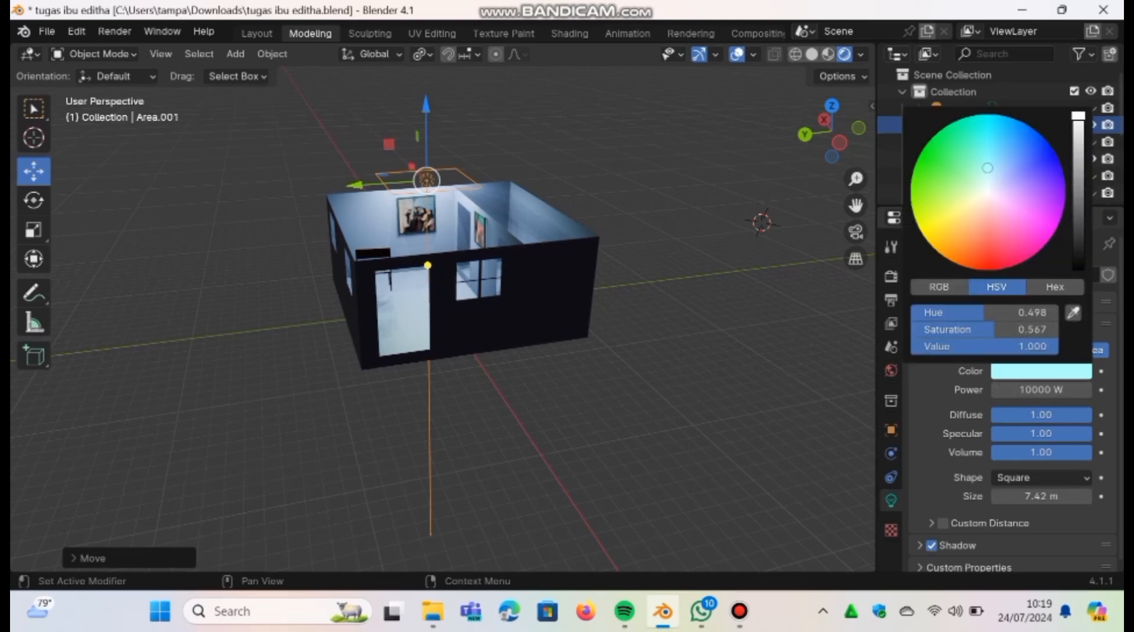
pyautogui.moveTo(1078, 116); pyautogui.dragTo(1078, 183)
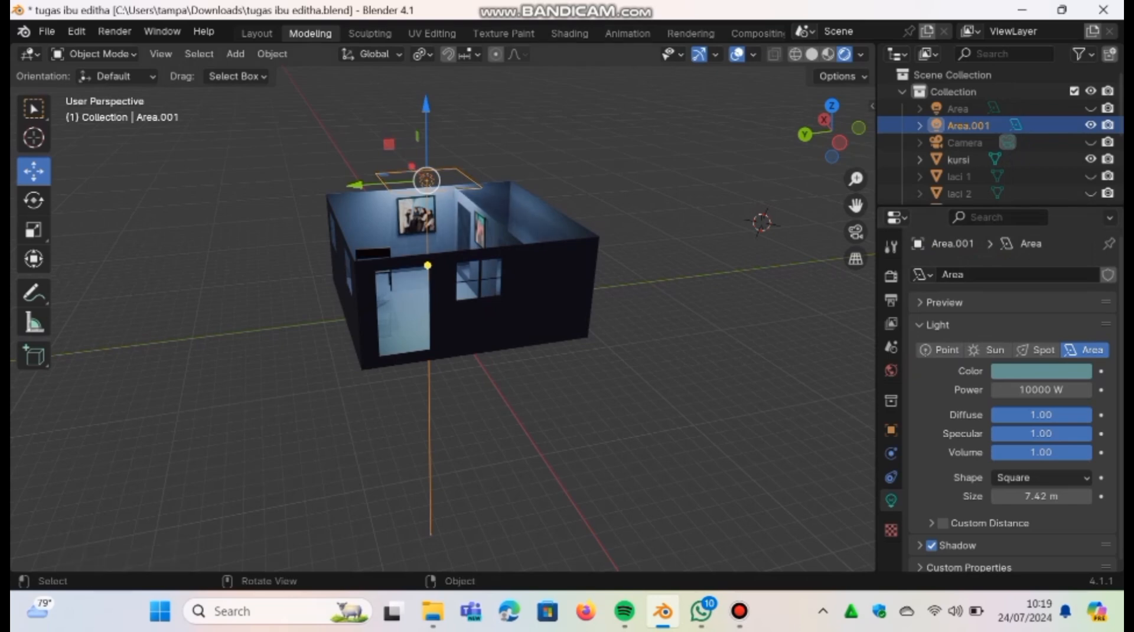
# - Shift the cyan area light a little more than 1 m in the negative Y direction, towards the partition wall
pyautogui.press('g')
pyautogui.press('y')
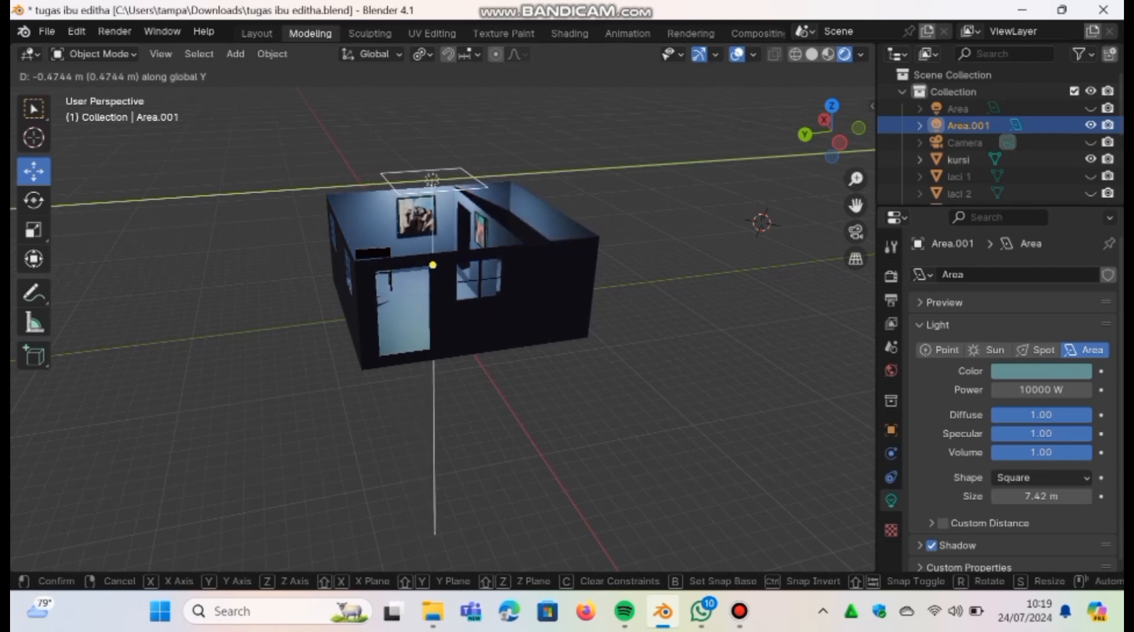
pyautogui.press('Return')
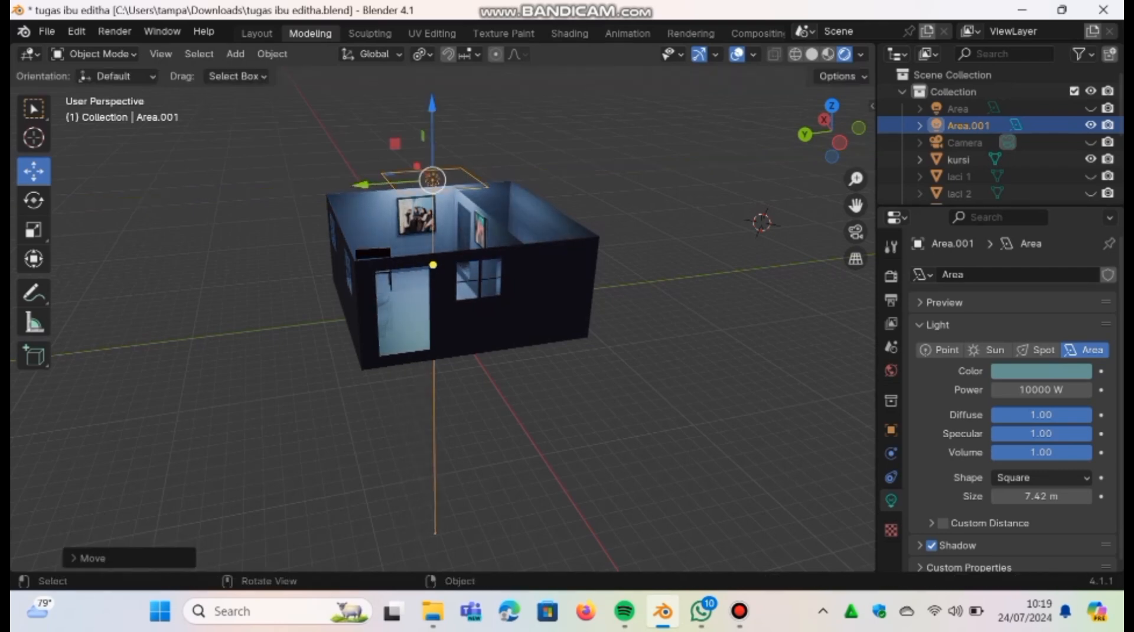
pyautogui.press('g')
pyautogui.press('y')
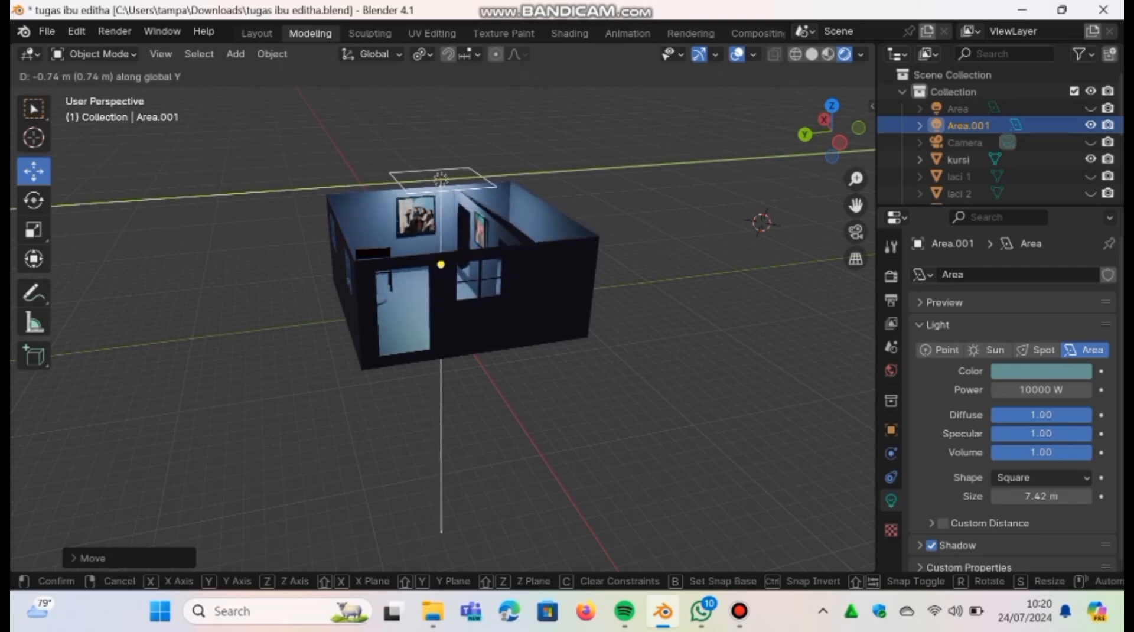
pyautogui.press('Return')
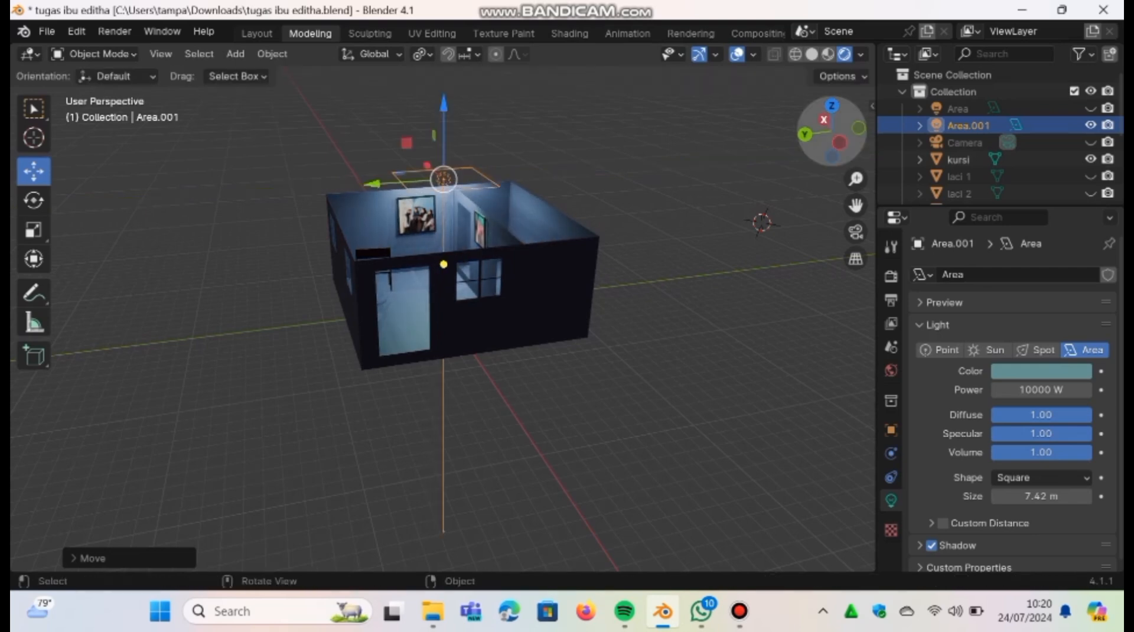
# - Deselect the cyan light and add a second area light to the scene
pyautogui.moveTo(831, 131); pyautogui.dragTo(803, 204)
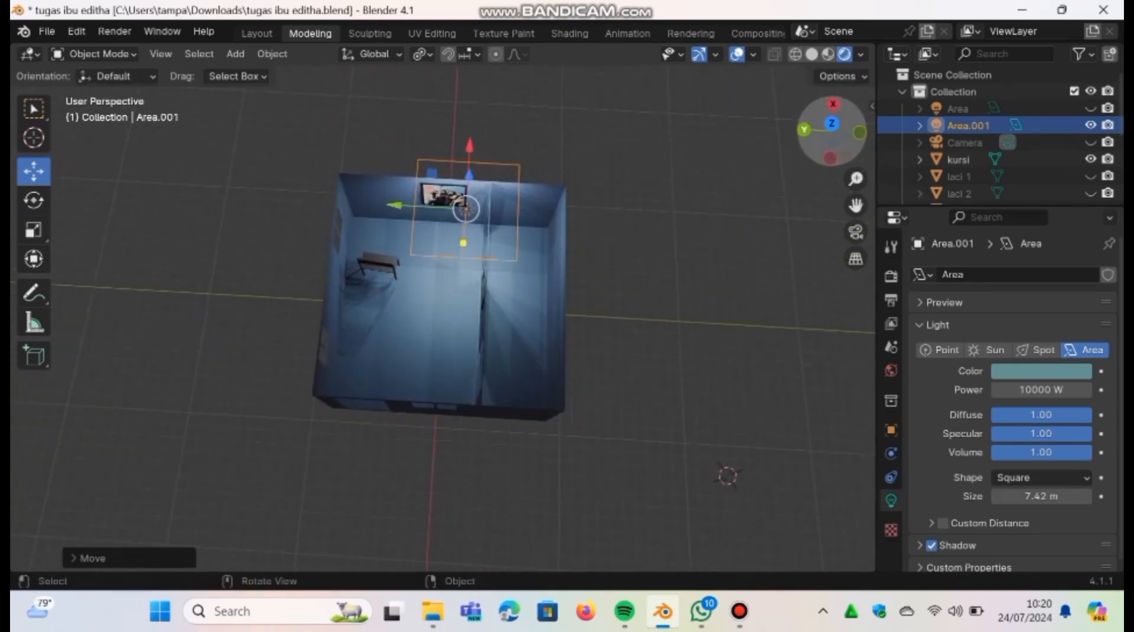
pyautogui.hotkey('alt', 'a')
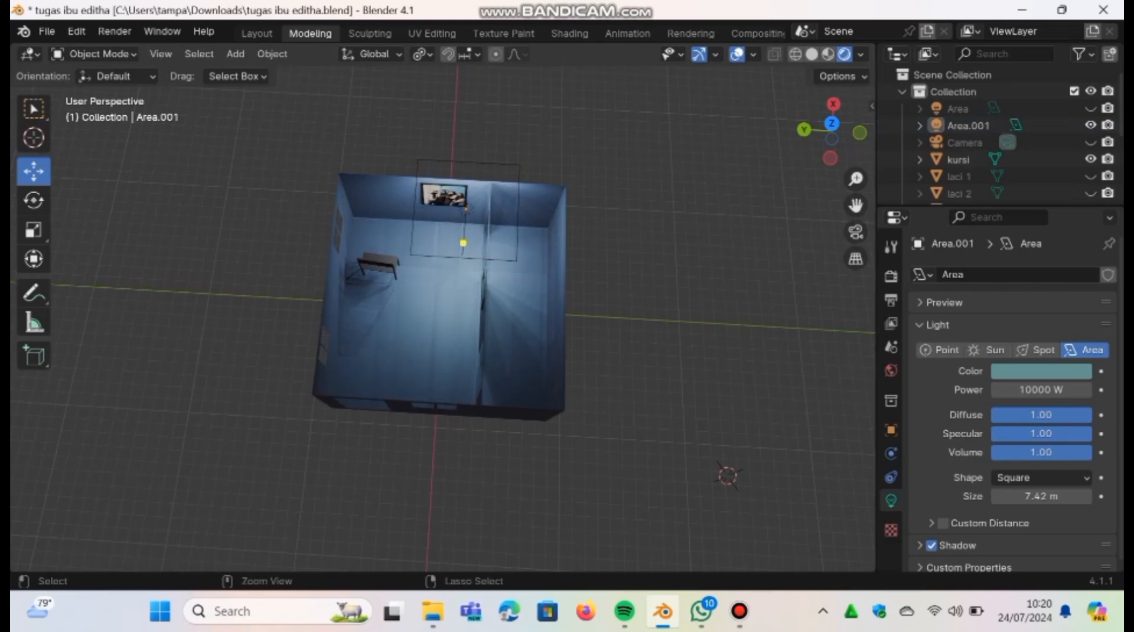
pyautogui.hotkey('shift', 'a')
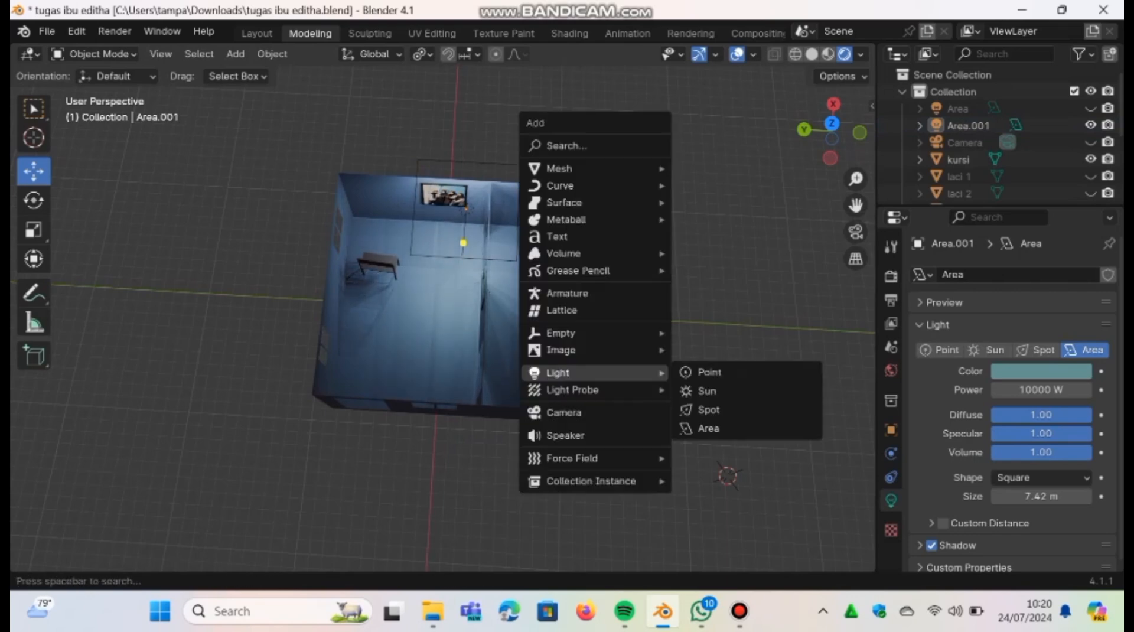
pyautogui.click(708, 428)
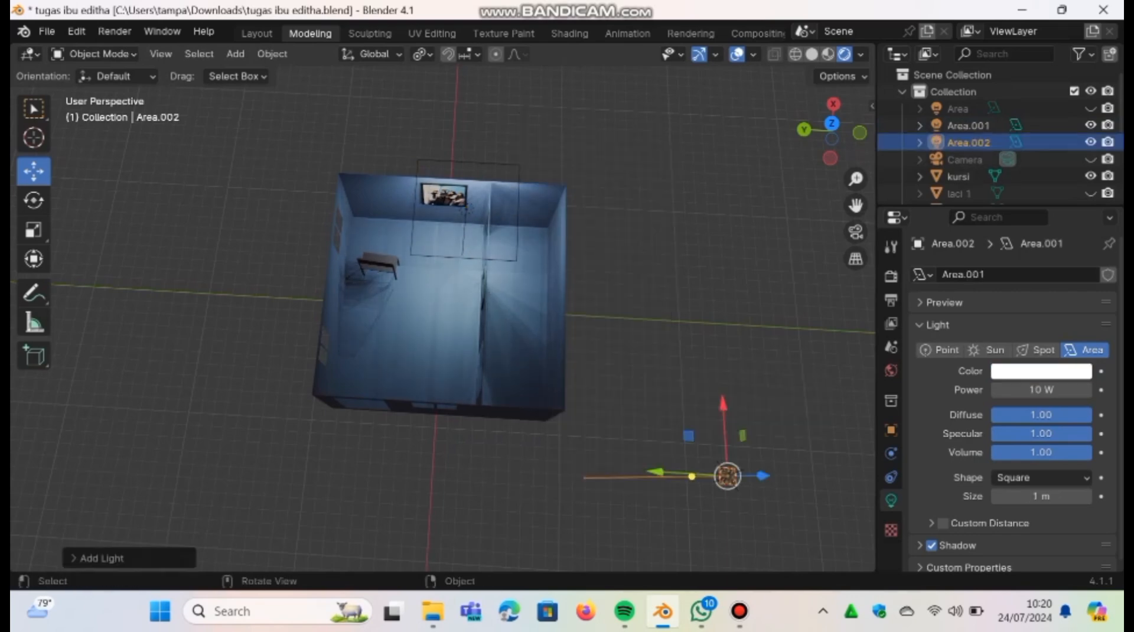
# - Move the new area light along the Y axis until it lines up with the room, and raise it above the walls
pyautogui.moveTo(831, 133); pyautogui.dragTo(828, 98)
pyautogui.moveTo(686, 189); pyautogui.dragTo(486, 189)
pyautogui.moveTo(568, 188); pyautogui.dragTo(509, 192)
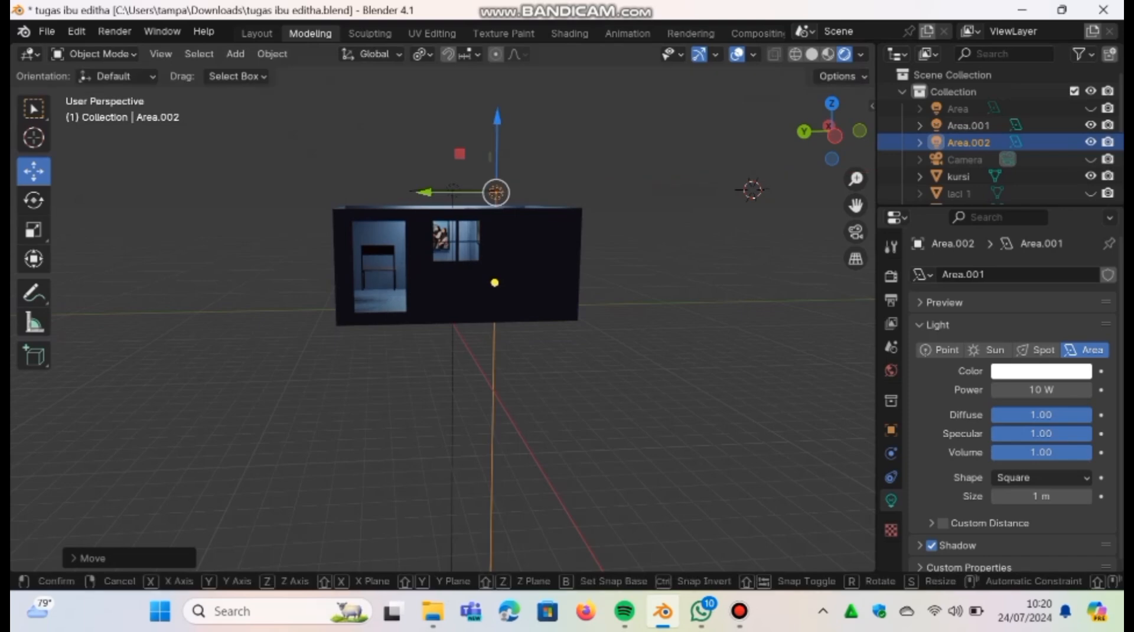
pyautogui.moveTo(497, 127); pyautogui.dragTo(497, 127)
pyautogui.moveTo(496, 192); pyautogui.dragTo(497, 100)
# - Move the new area light along the X axis over the narrow partitioned room and lower it between the walls
pyautogui.moveTo(832, 131); pyautogui.dragTo(730, 207)
pyautogui.press('g')
pyautogui.press('y')
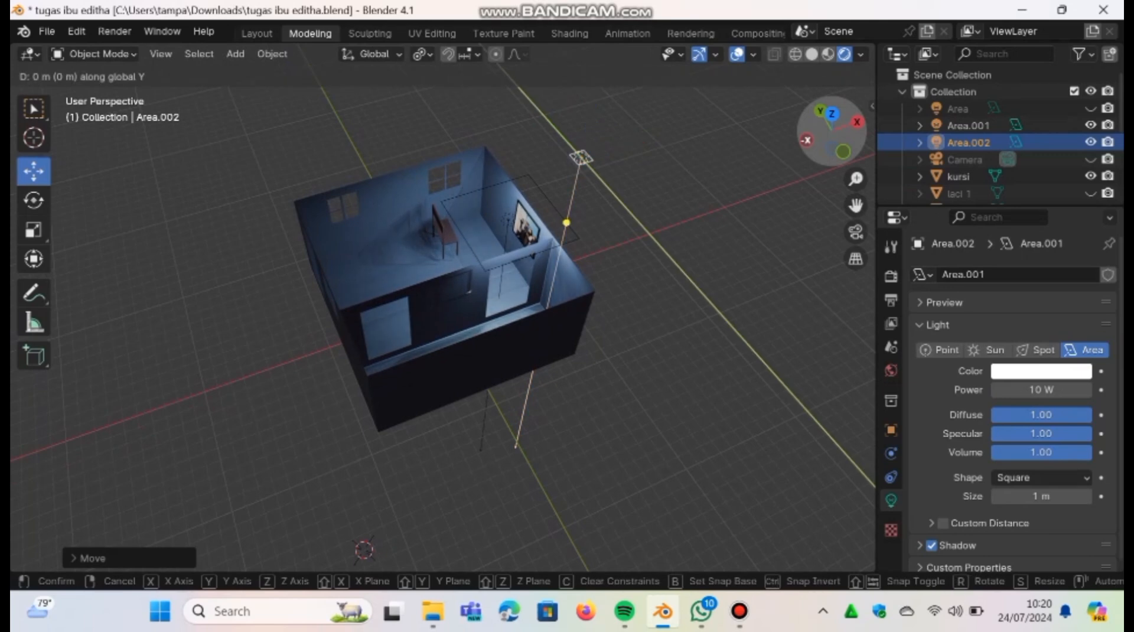
pyautogui.press('x')
pyautogui.moveTo(479, 187); pyautogui.dragTo(443, 200)
pyautogui.moveTo(379, 173); pyautogui.dragTo(389, 253)
# - Set the new area light's power to 500 W and its color to a light orange
pyautogui.click(1041, 390)
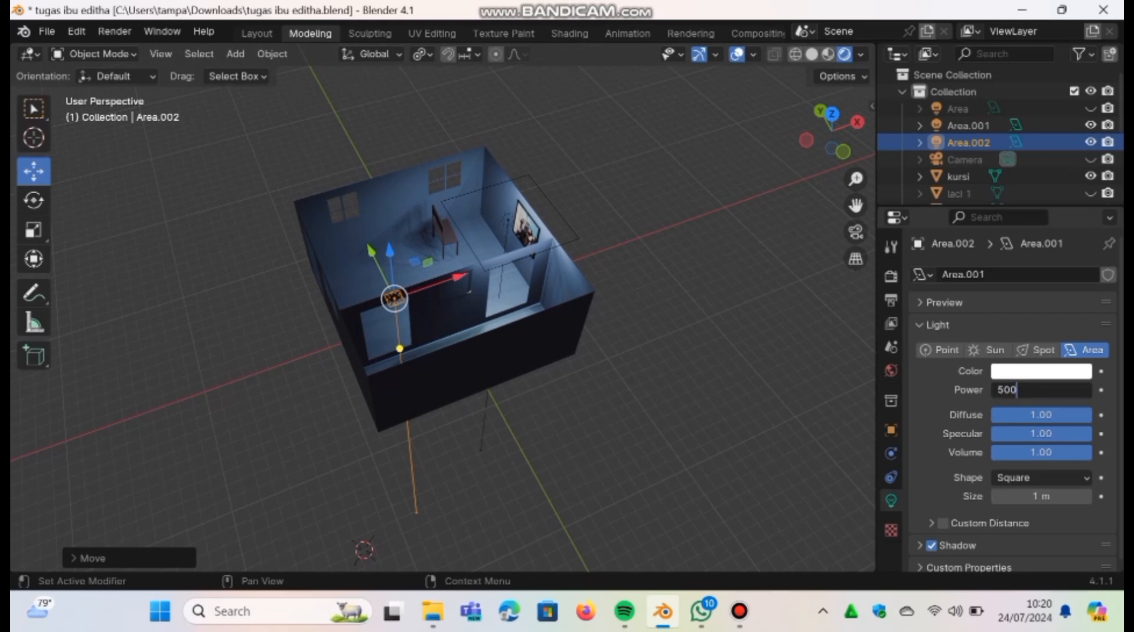
pyautogui.write('500')
pyautogui.press('Return')
pyautogui.click(1041, 370)
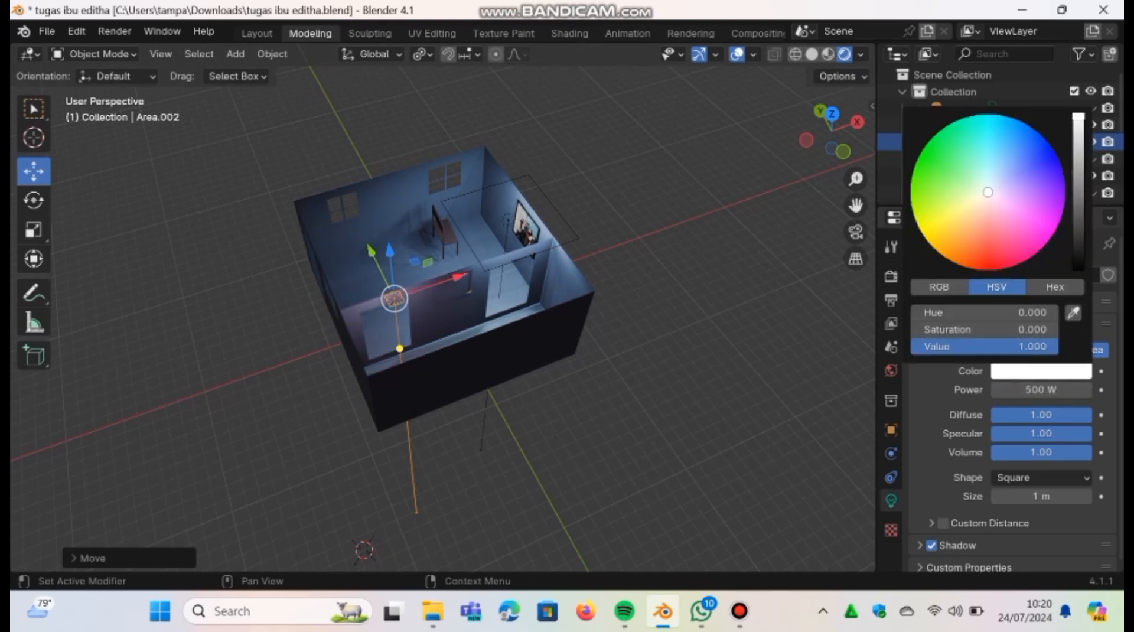
pyautogui.moveTo(987, 192); pyautogui.dragTo(973, 217)
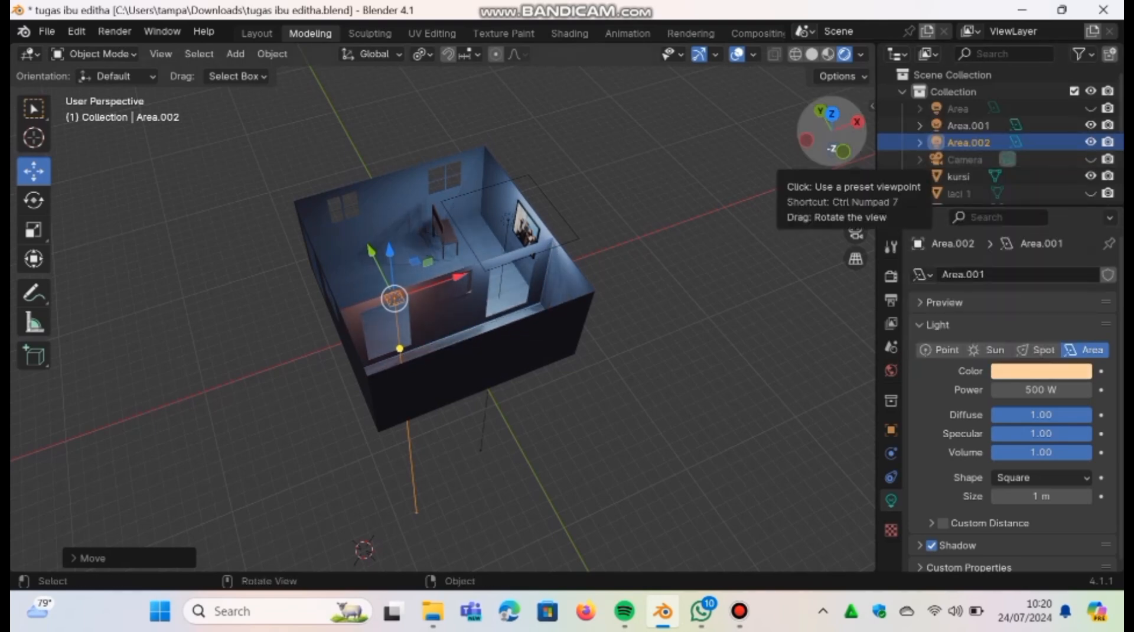
pyautogui.moveTo(835, 148); pyautogui.dragTo(807, 187)
pyautogui.click(827, 145)
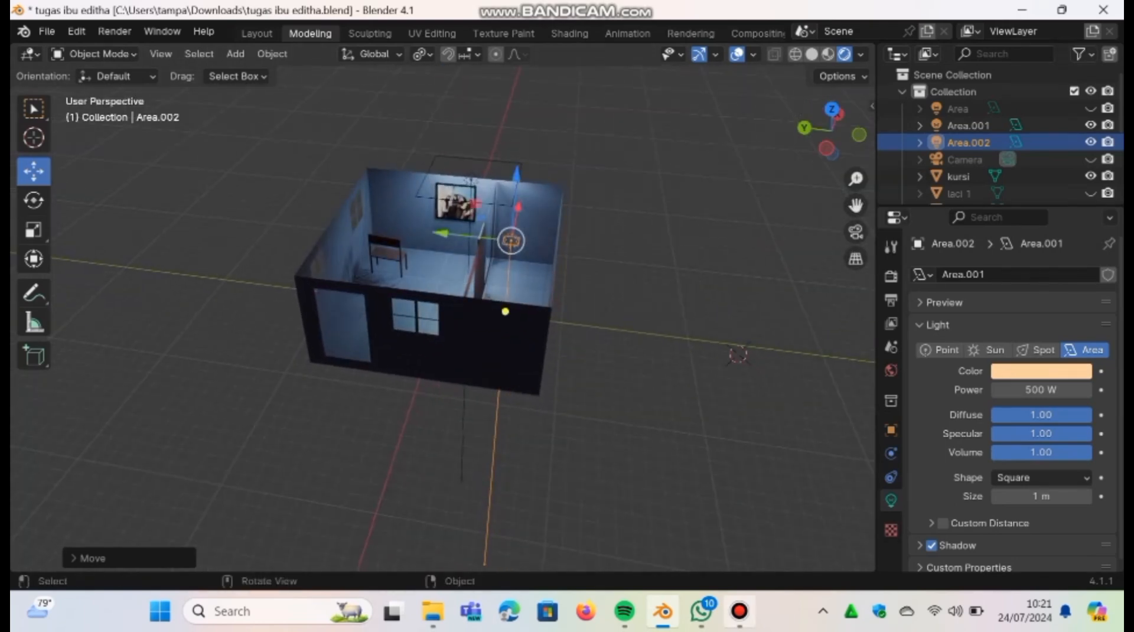
pyautogui.click(739, 610)
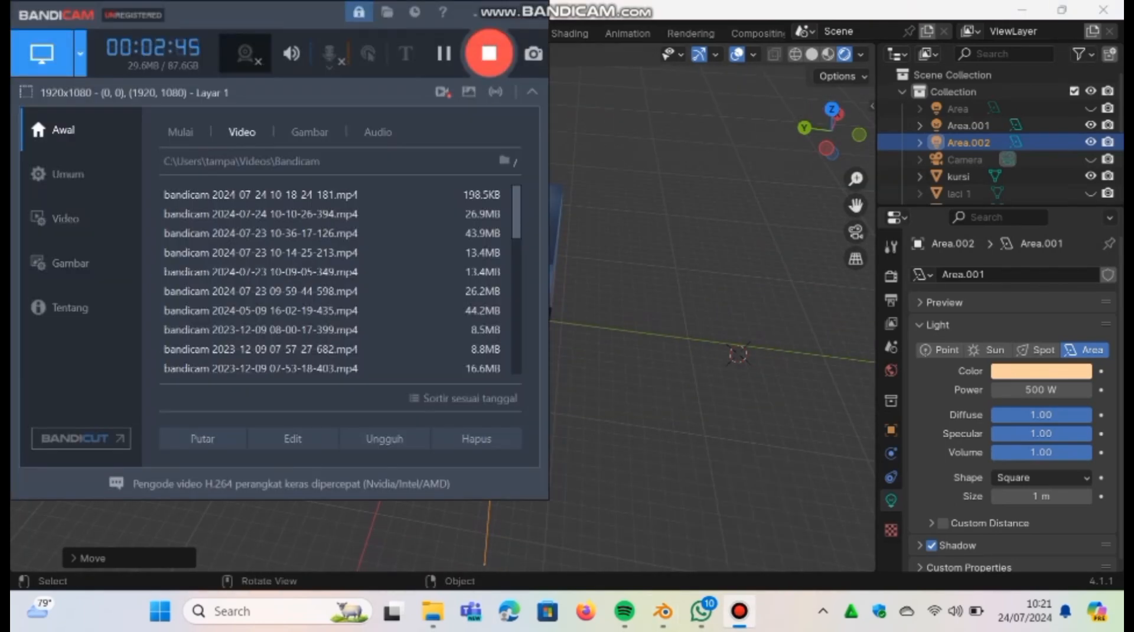